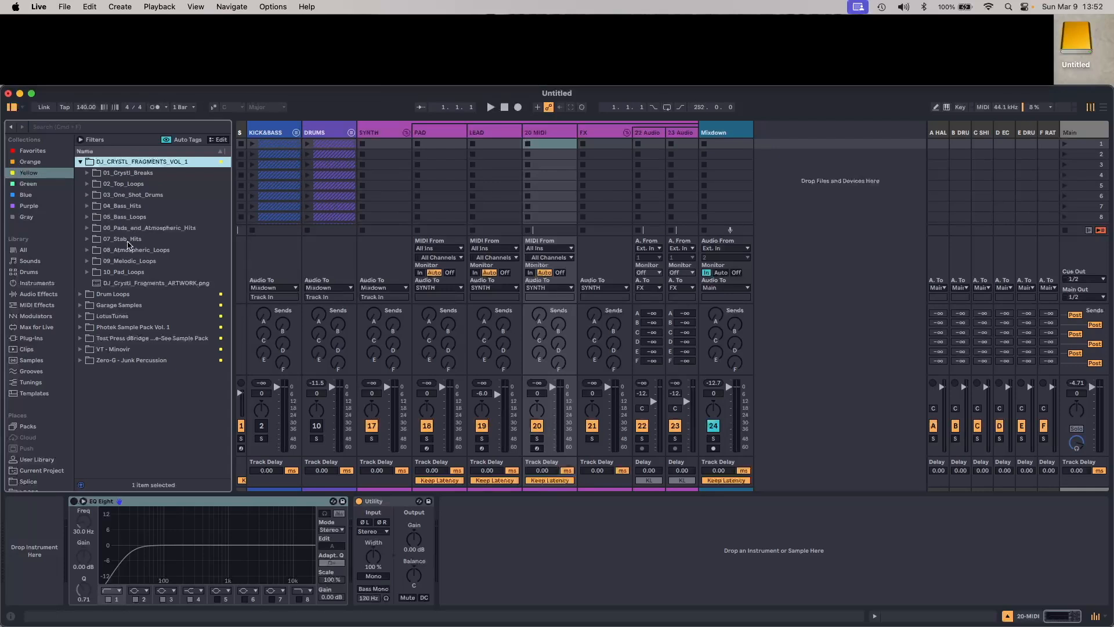
Open the 08_Atmospheric_Loops folder and audition its samples, working from the Waves loop up to the Awaken loop
click(84, 252)
click(175, 294)
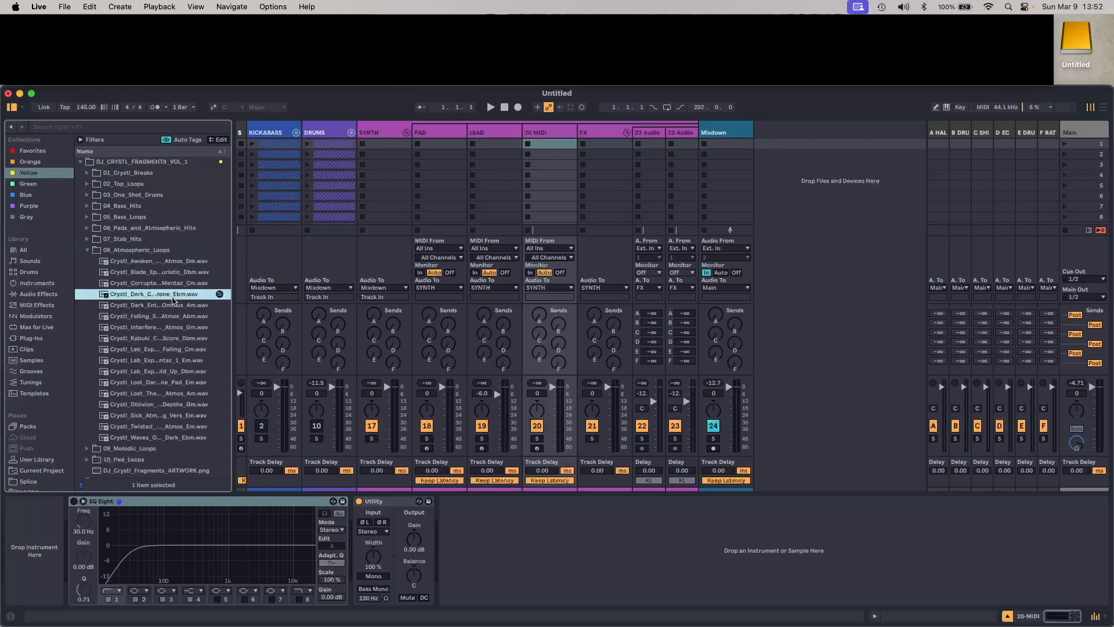
click(193, 441)
key(Up)
key(Up)
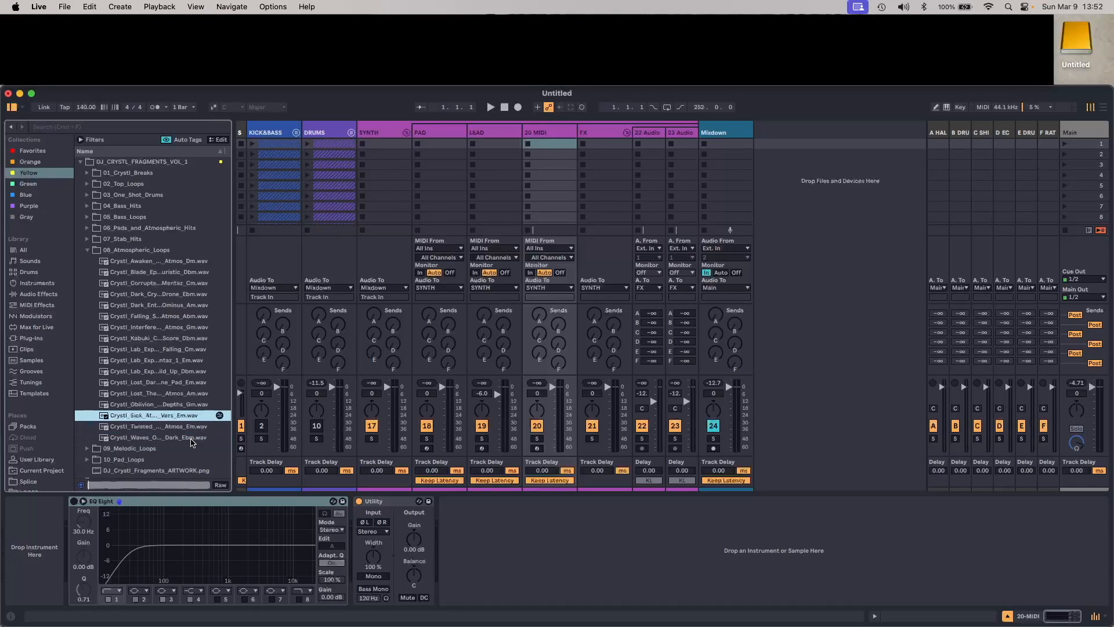
key(Up)
key(Up)
key(Up)
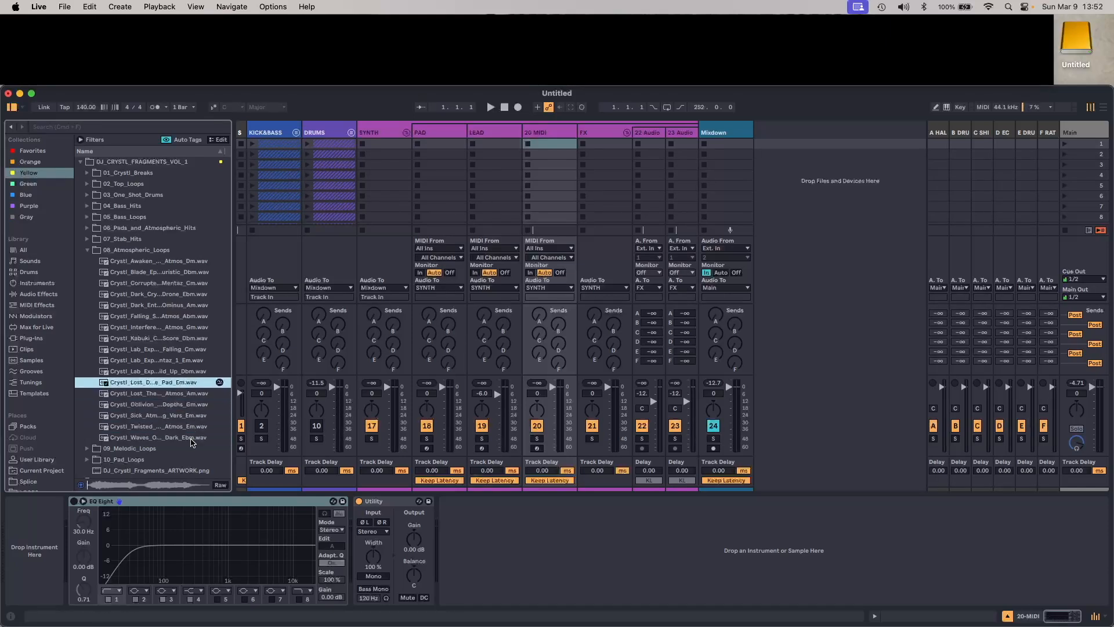
key(Up)
key(Up)
key(Up)
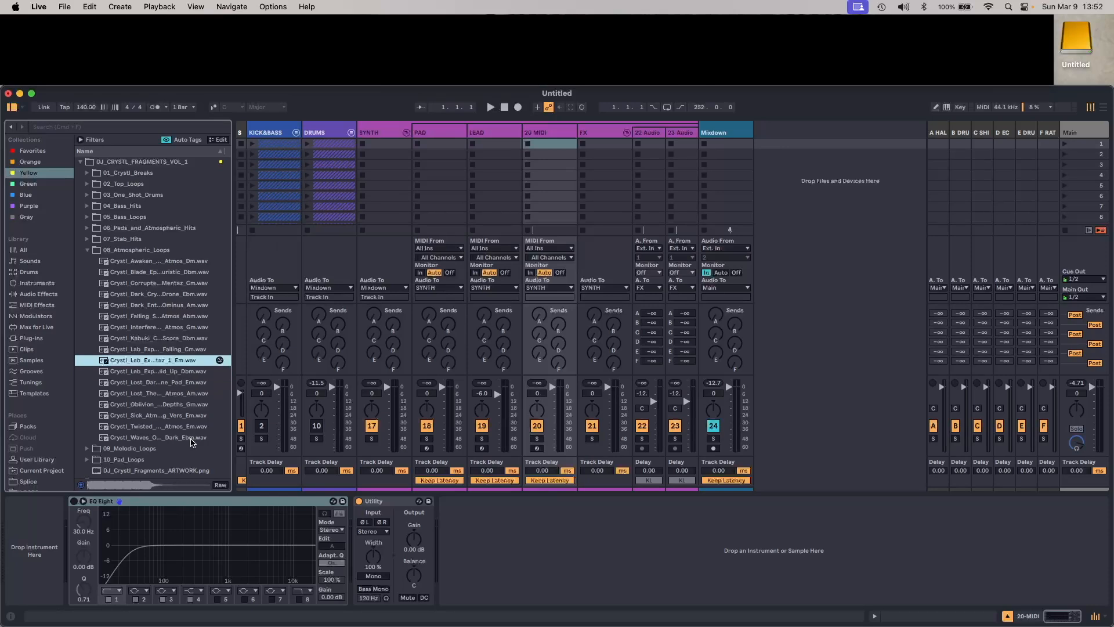
key(Up)
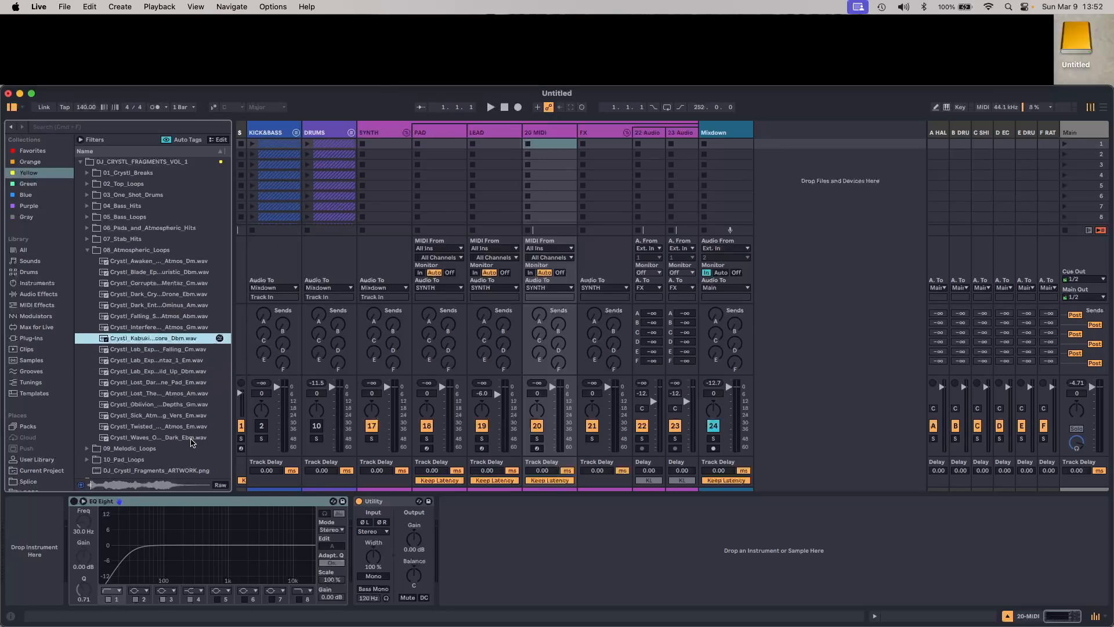
key(Up)
key(Up)
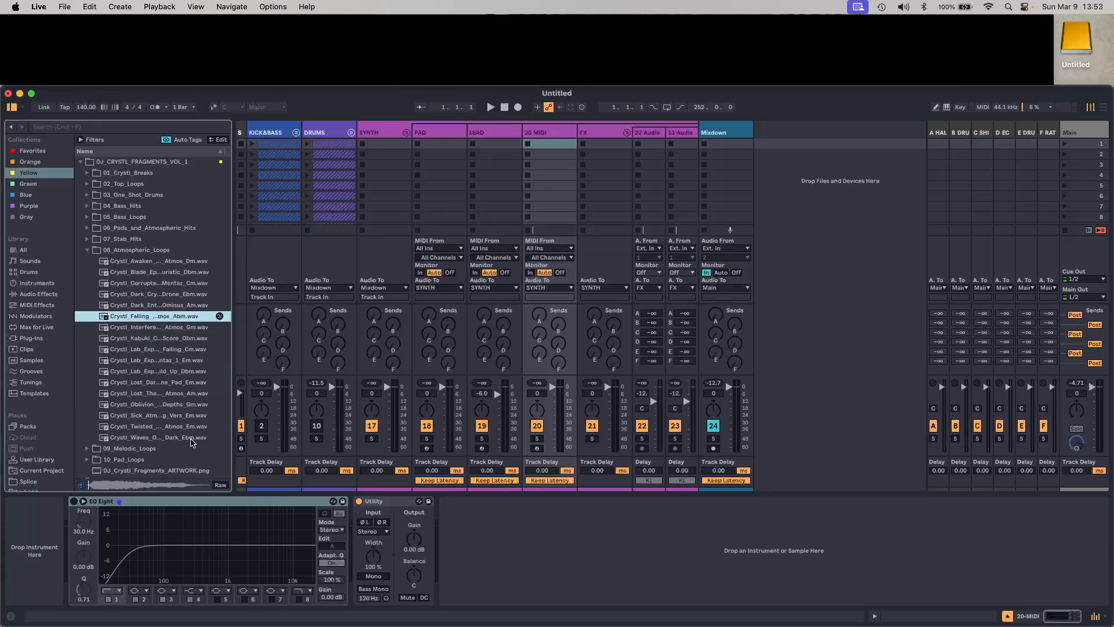
key(Up)
key(Up)
key(Up)
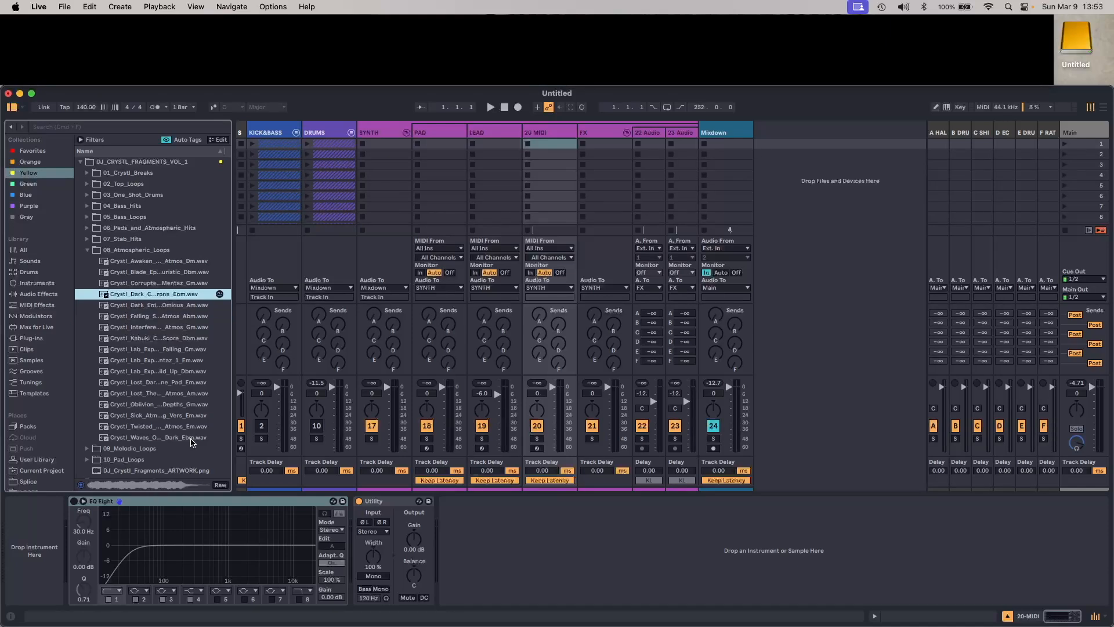
key(Up)
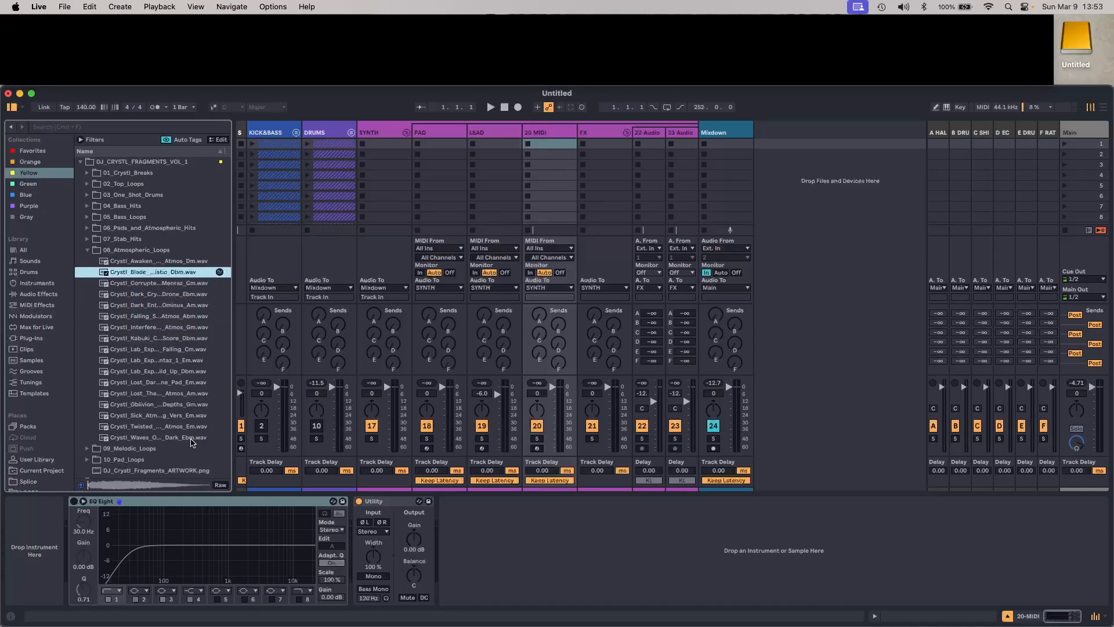
key(Up)
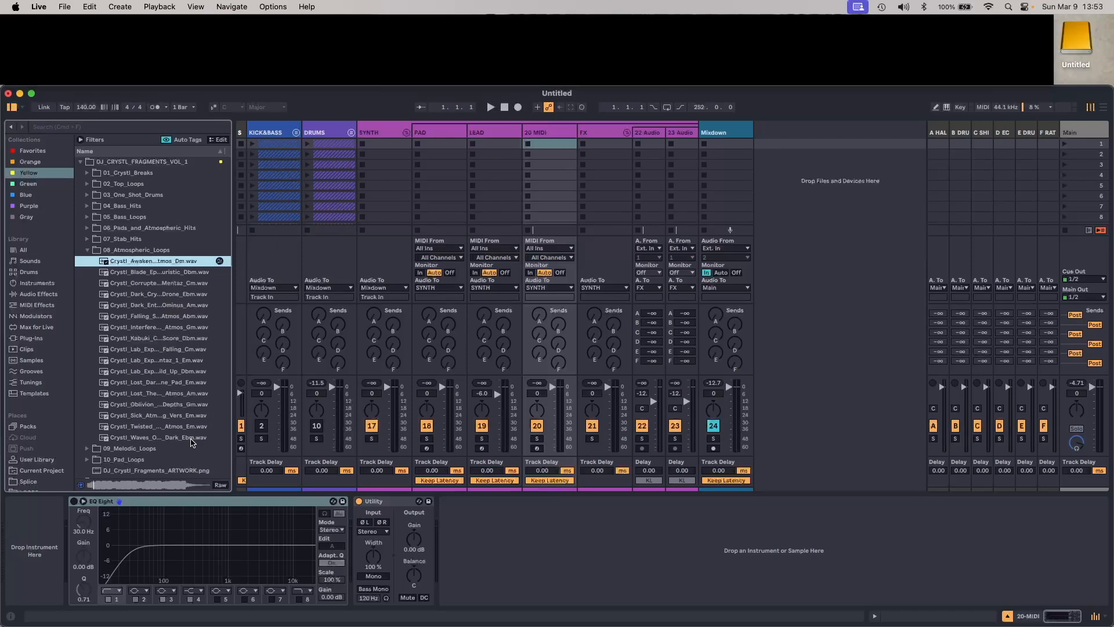
Load Crystl_Falling_Skies_Falling_Dropping_Atmos_Abm.wav onto the 20 MIDI track and convert its Simpler to Sampler
key(Down)
key(Down)
key(Down)
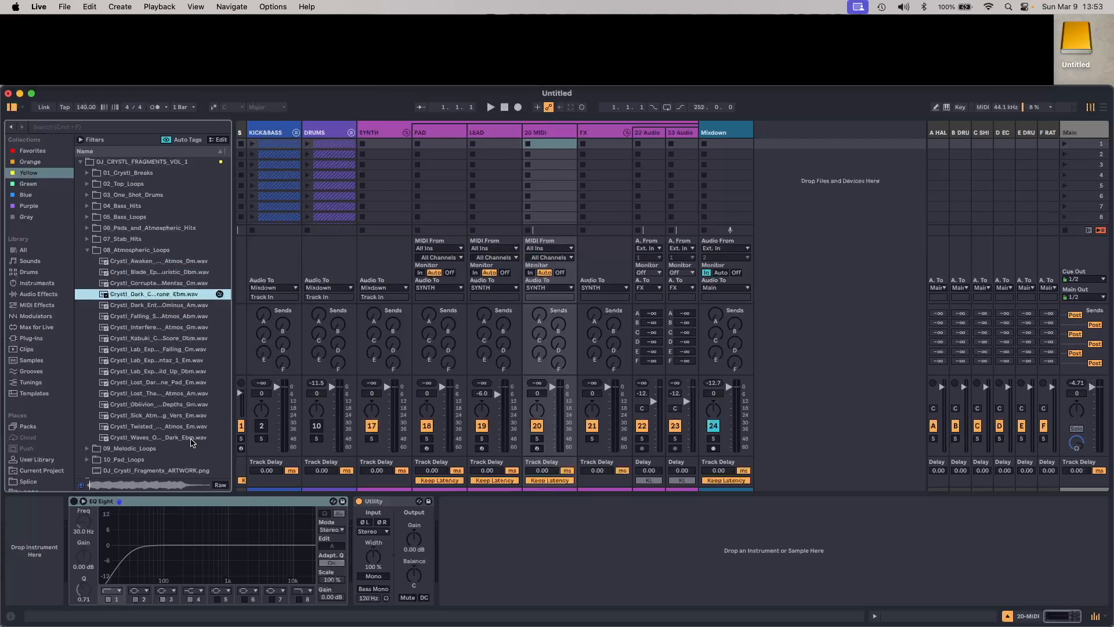
key(Down)
key(Down)
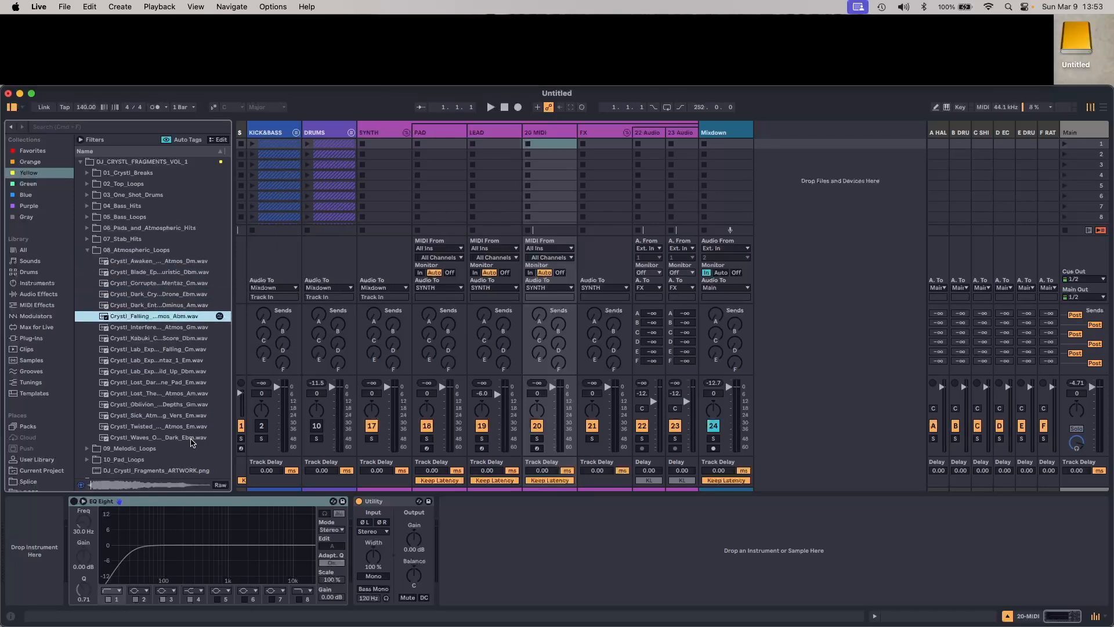
drag(161, 317, 37, 537)
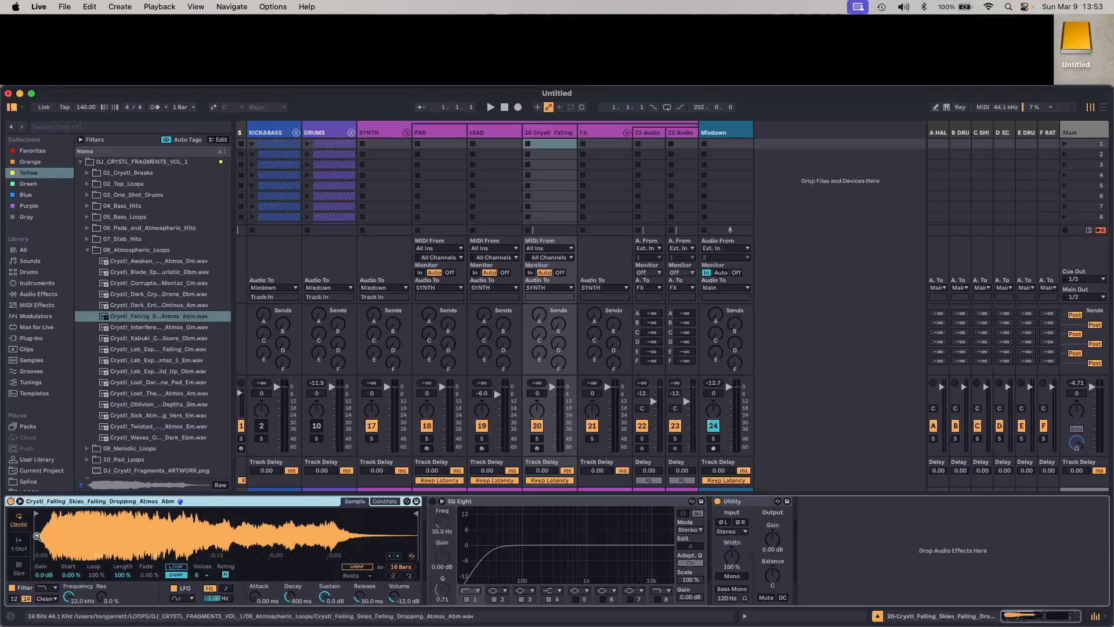
right_click(201, 503)
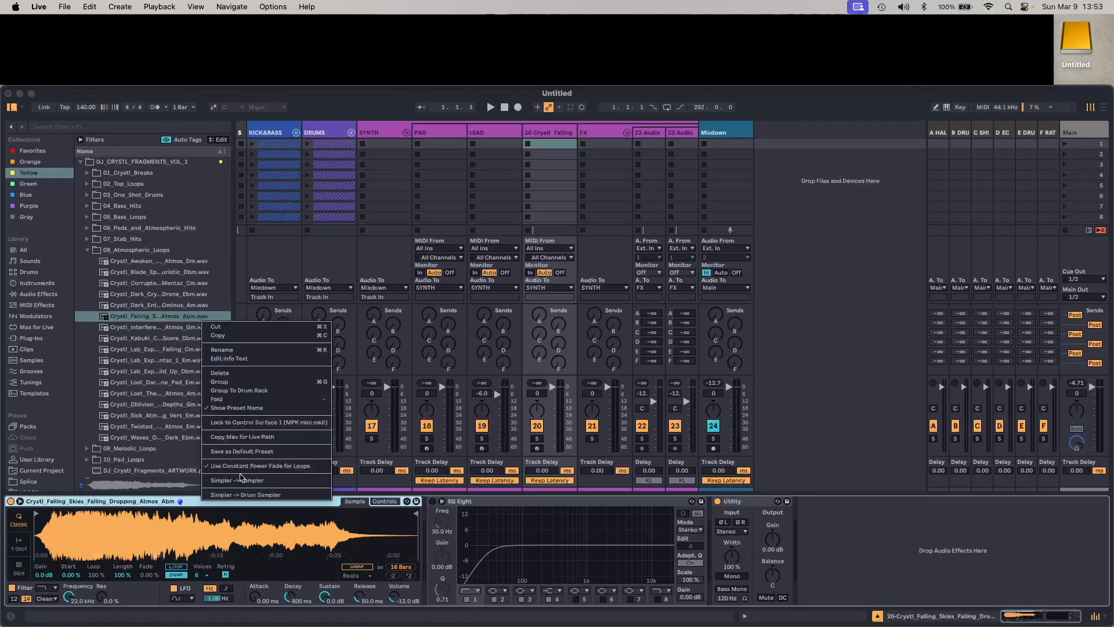
click(248, 480)
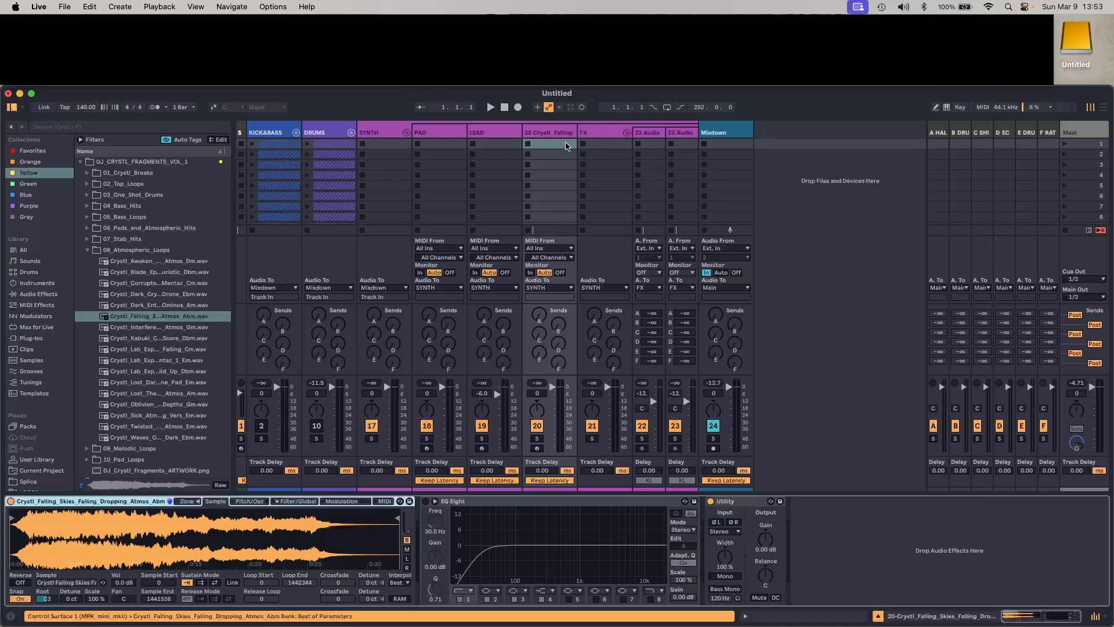
Create a 32-bar looping MIDI clip in track 20's first slot with one C3 note extended across its whole length
double_click(567, 145)
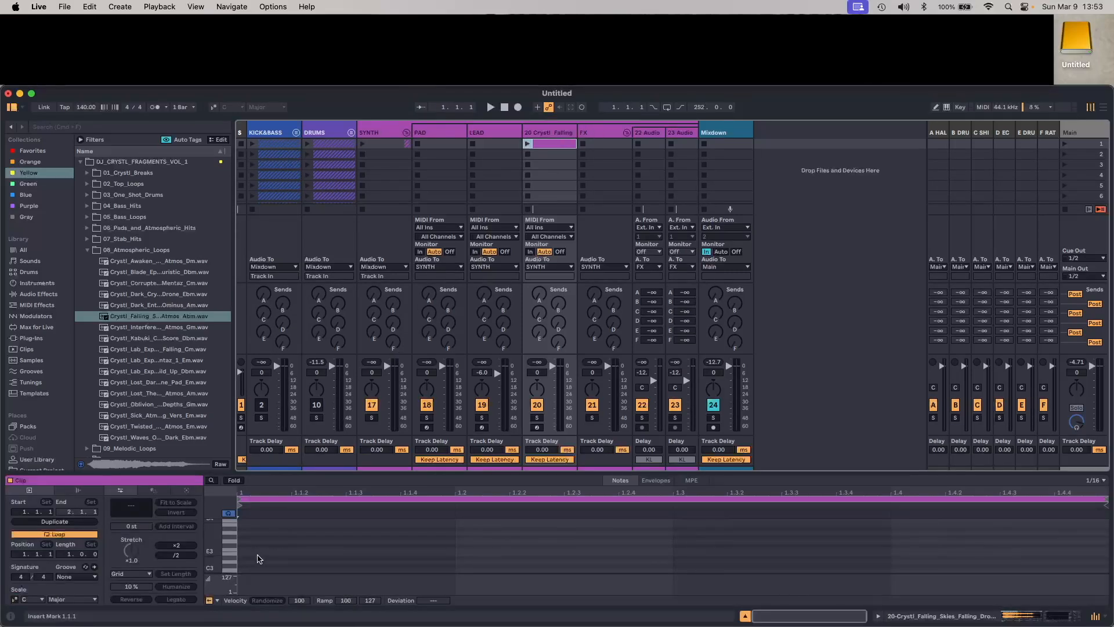
click(233, 571)
double_click(245, 572)
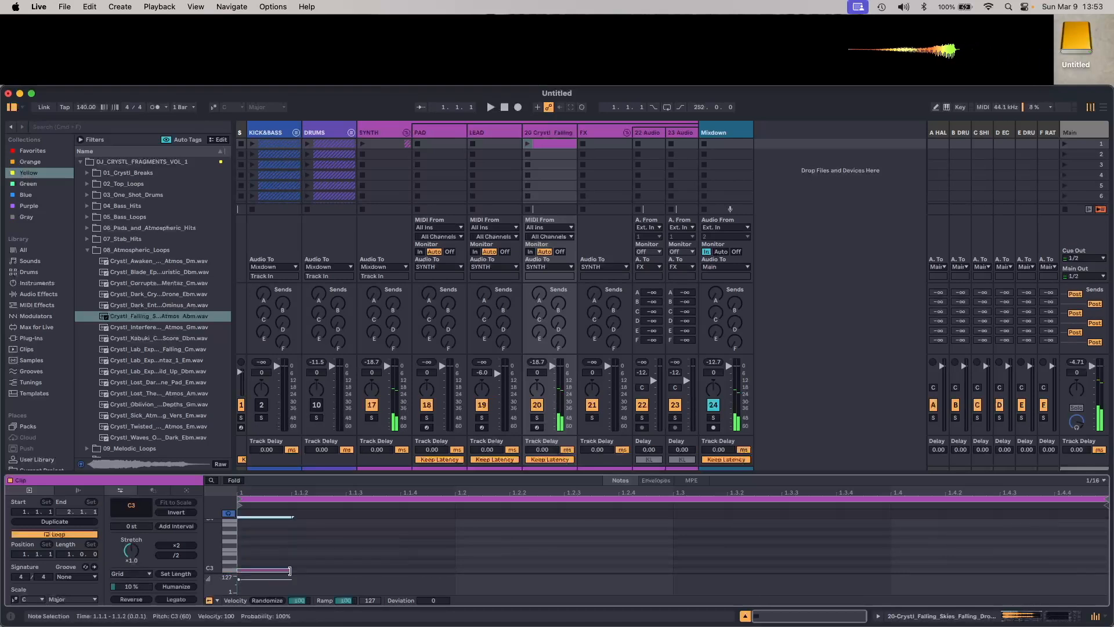
click(70, 554)
text(32)
key(Return)
click(176, 599)
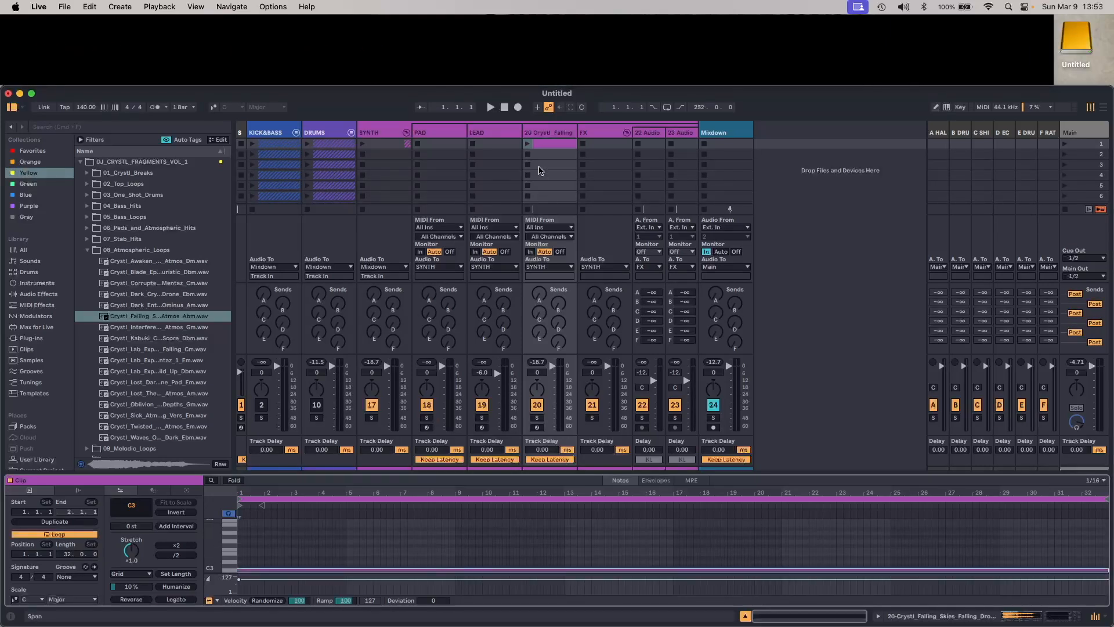
Launch the new clip, show the track's devices and set the track volume to -6 dB
click(527, 143)
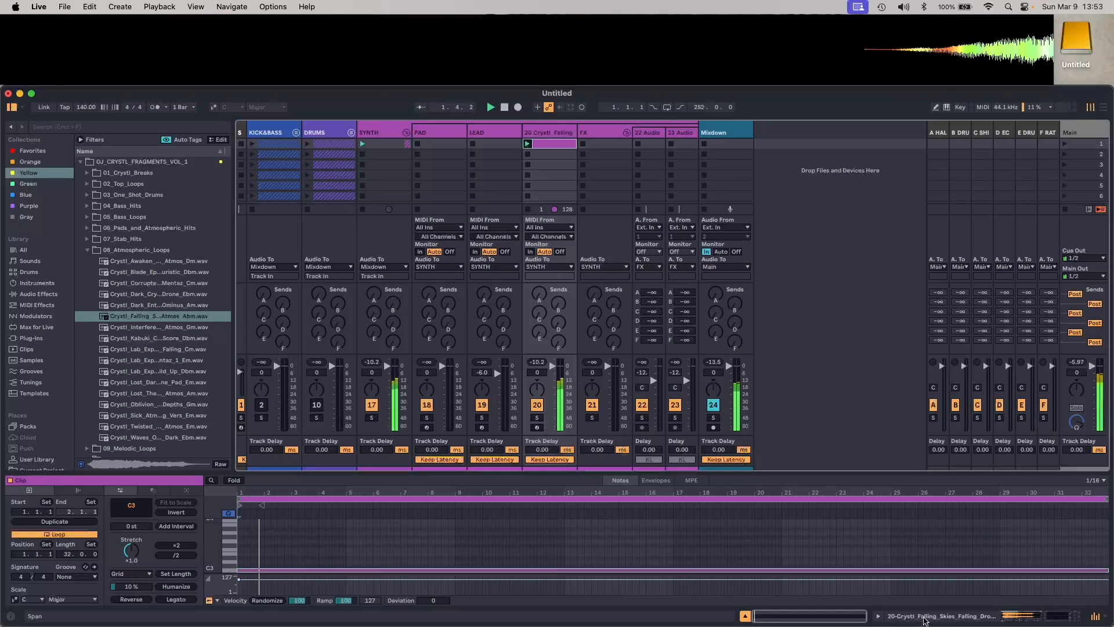
key(shift+Tab)
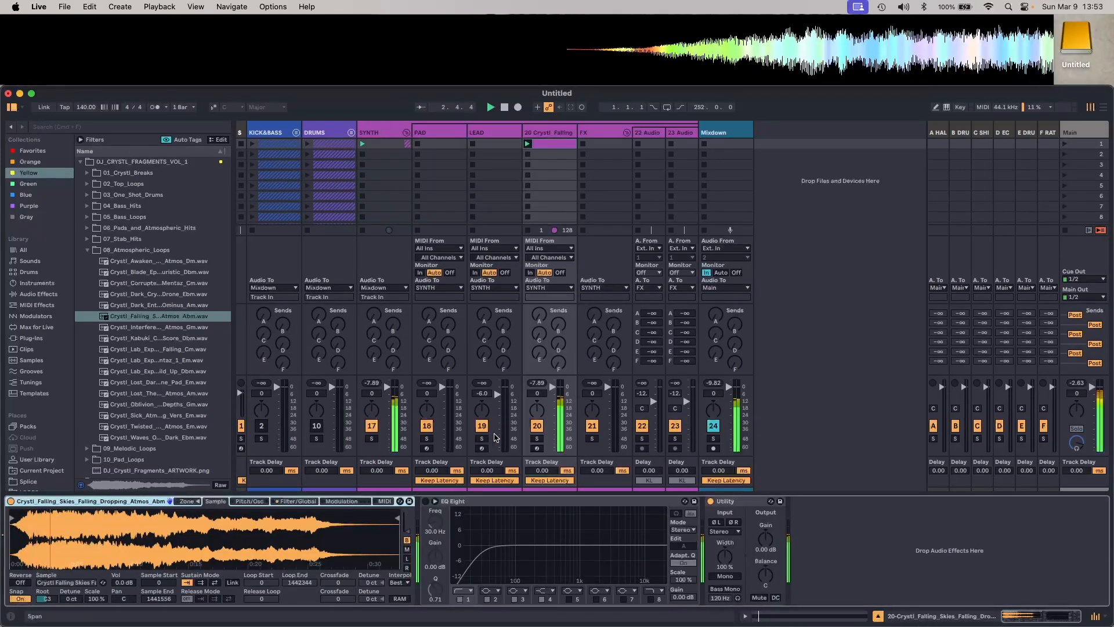
click(541, 393)
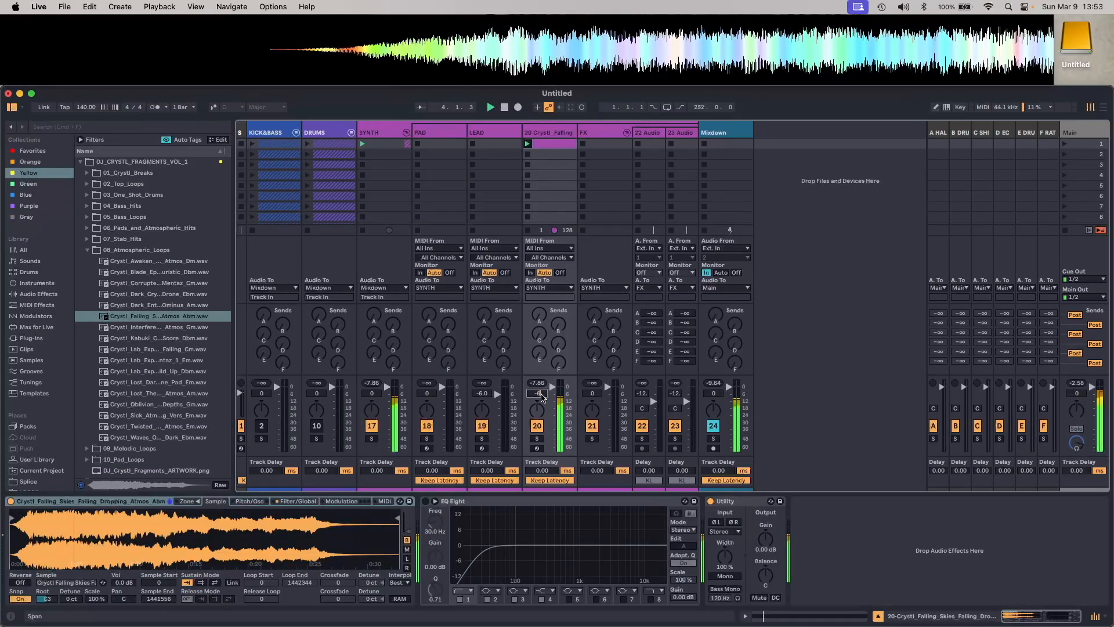
text(-6)
key(Return)
Move the sample start in Sampler to 745367, just before the quieter second section of the waveform
drag(11, 516, 212, 517)
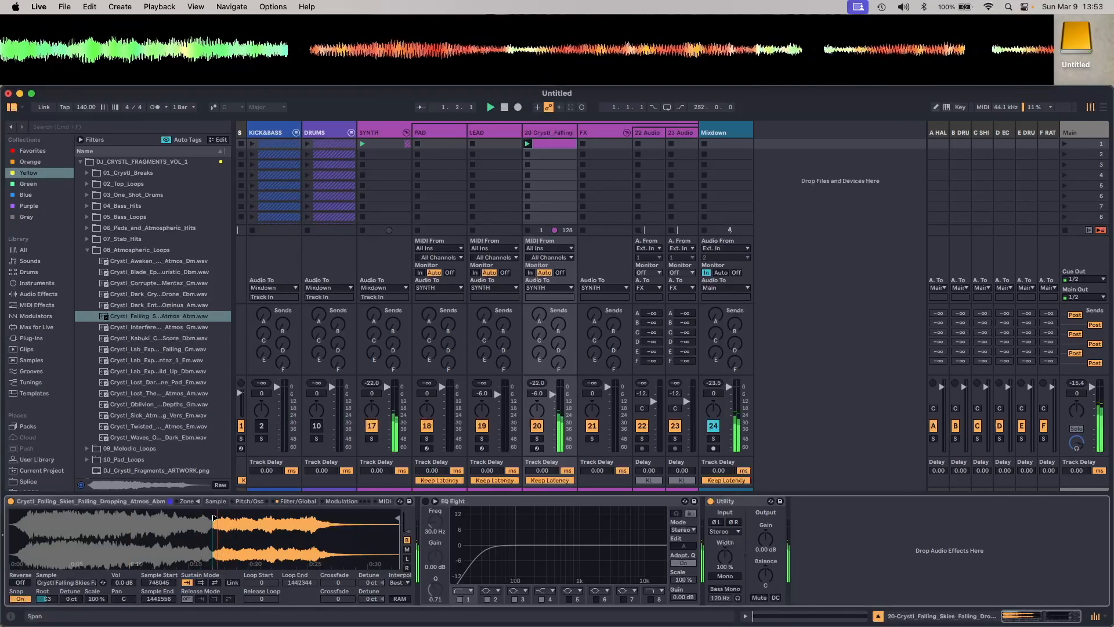
scroll(216, 514, up, 10)
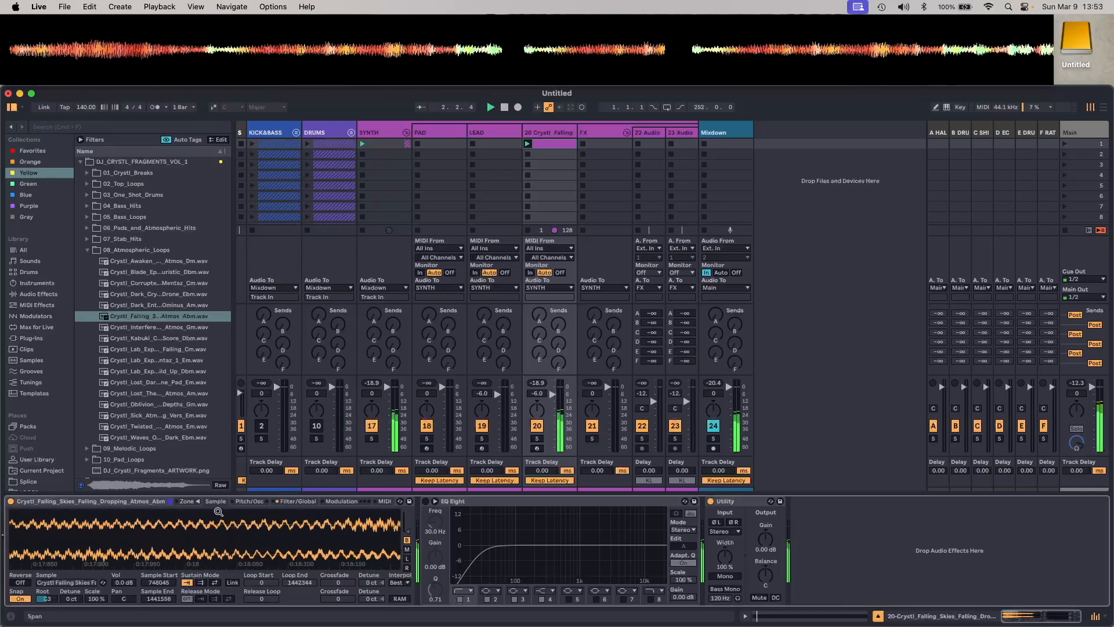
scroll(218, 511, left, 10)
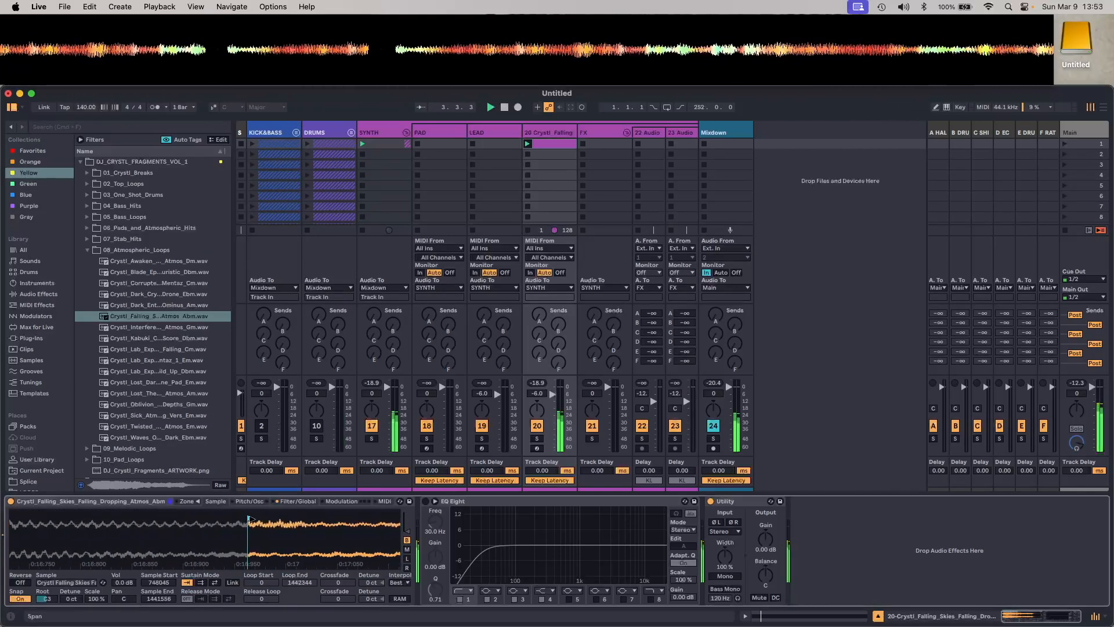
drag(249, 516, 225, 517)
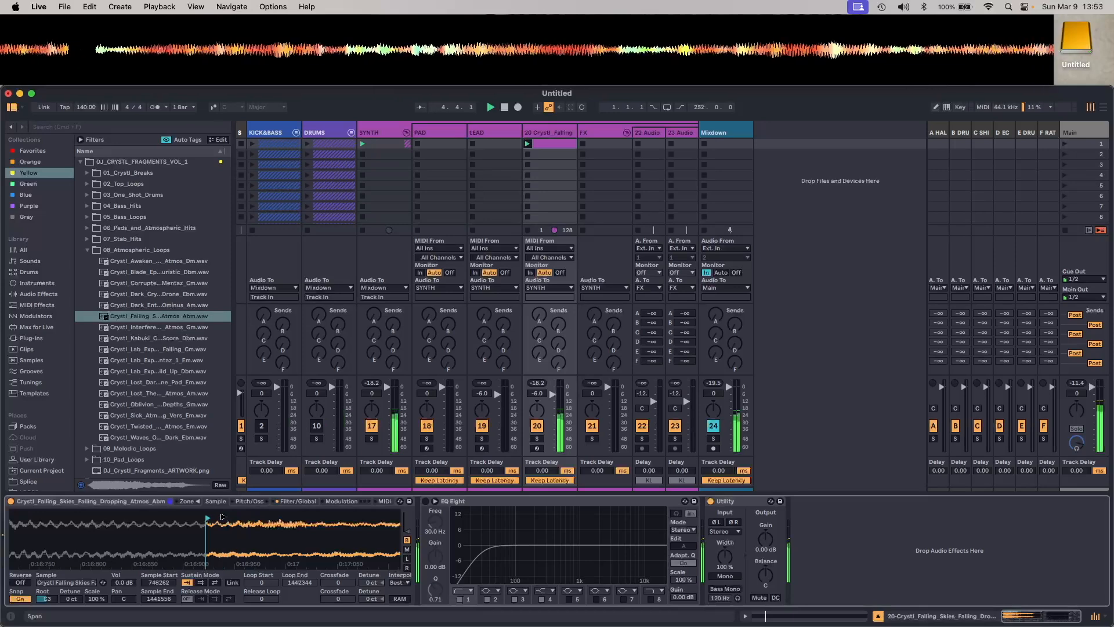
scroll(224, 518, up, 6)
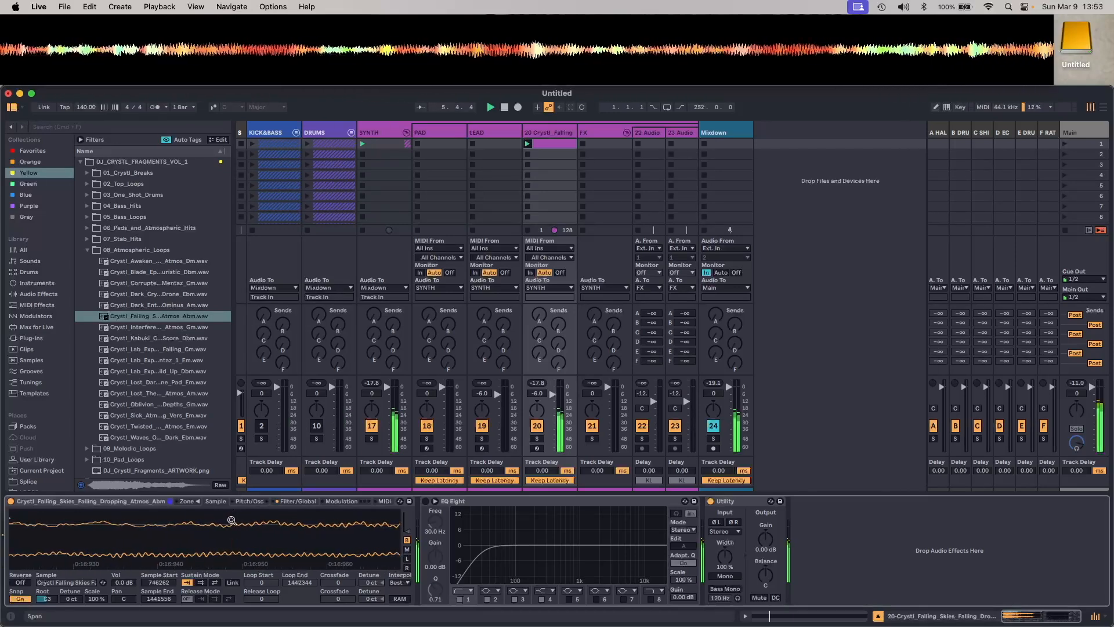
scroll(223, 520, left, 3)
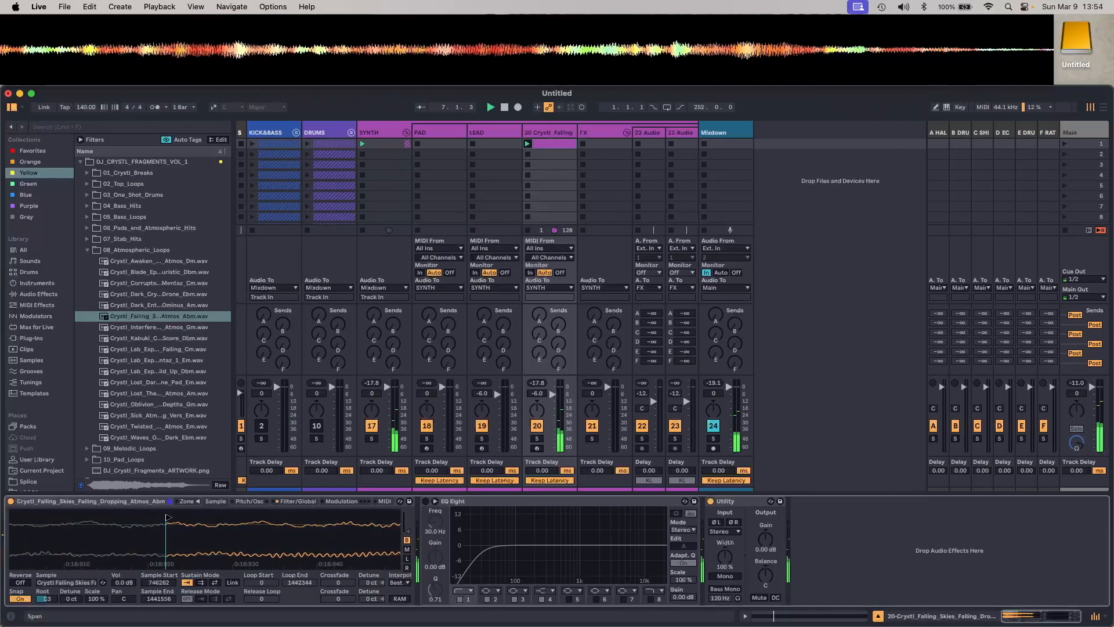
drag(167, 518, 73, 511)
scroll(103, 521, left, 8)
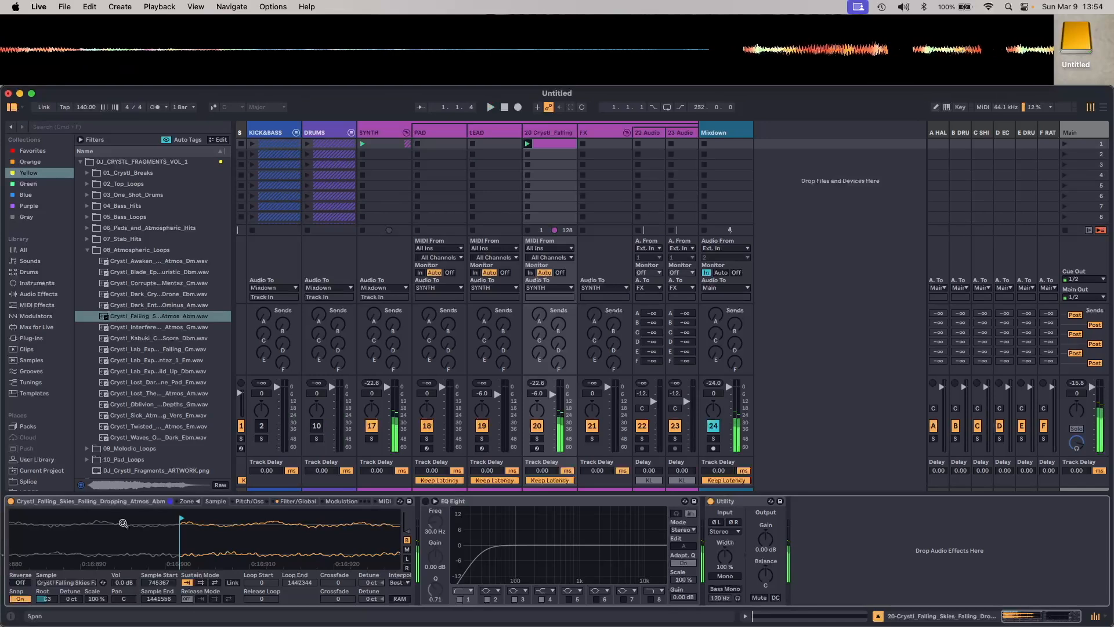
Trim the sample end in Sampler to 910894 and set the sustain mode to back-and-forth looping, checking it in playback
drag(123, 523, 123, 418)
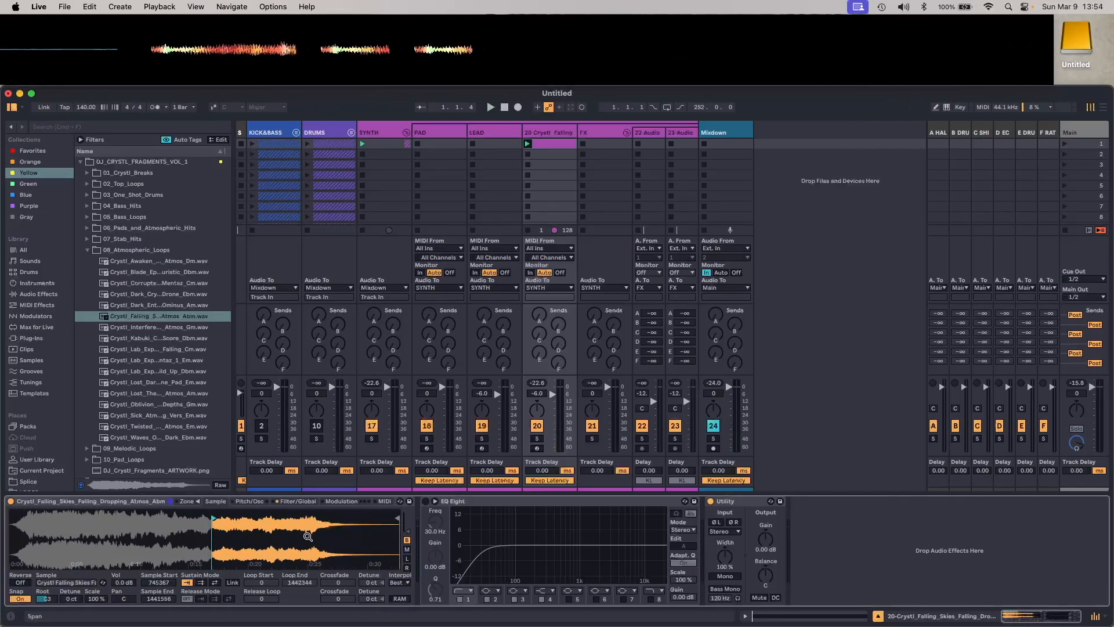
mouse_move(395, 516)
mouse_down()
mouse_move(252, 513)
mouse_move(281, 523)
mouse_move(268, 524)
mouse_up()
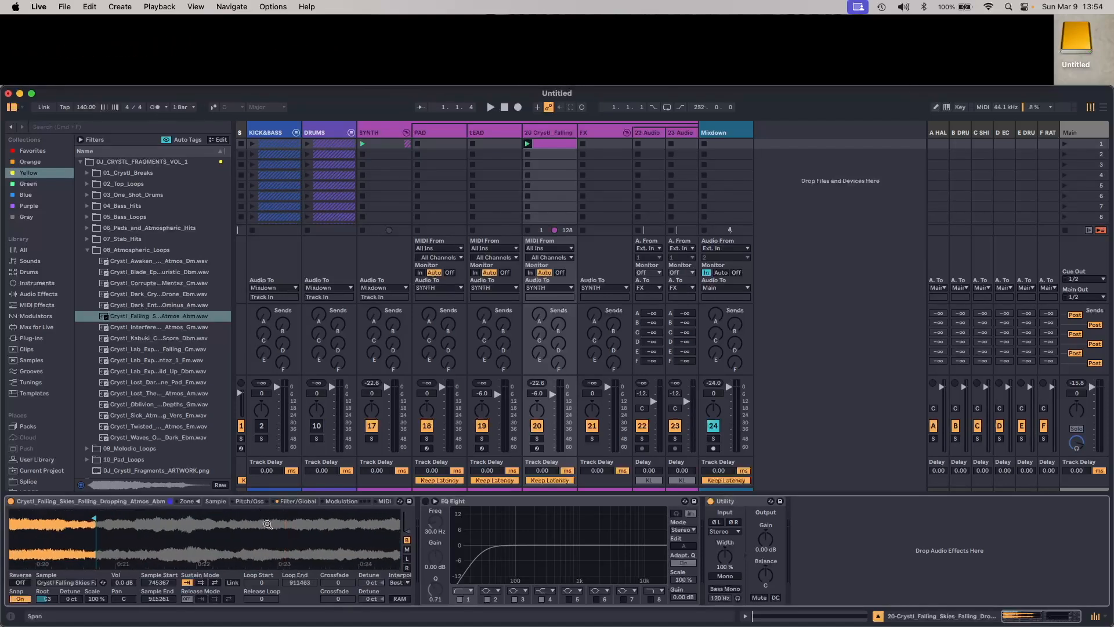
key(space)
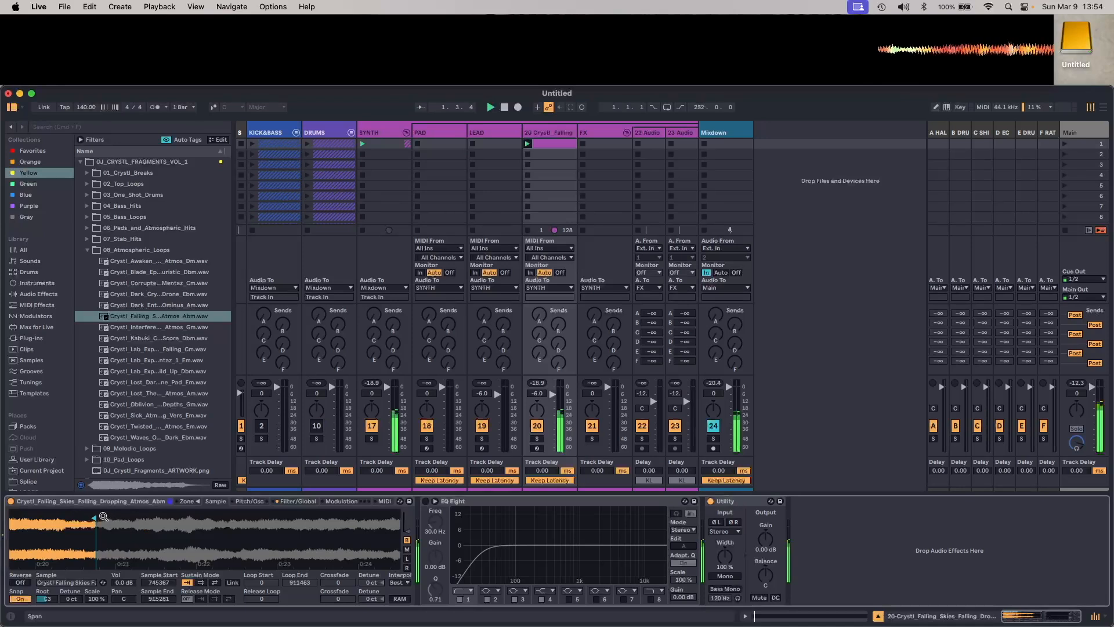
drag(96, 517, 100, 518)
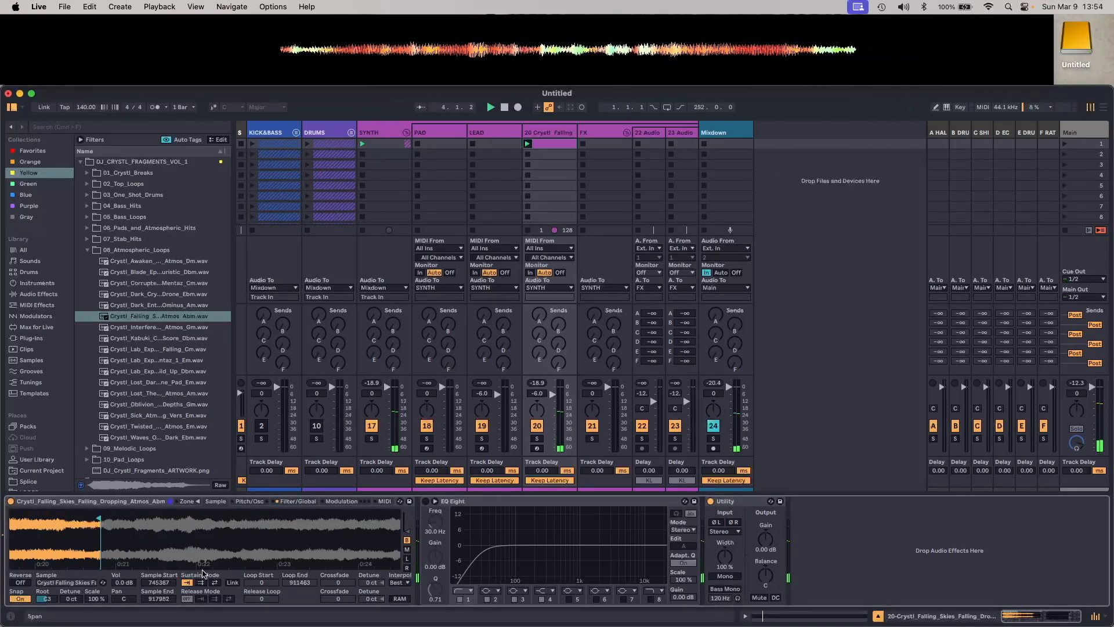
click(215, 583)
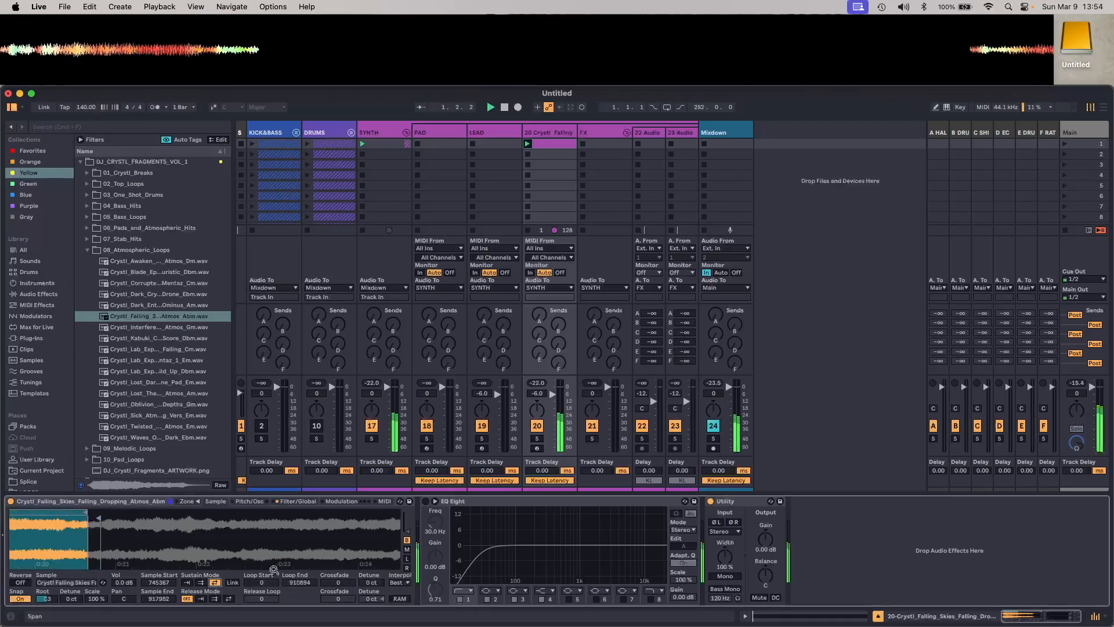
drag(98, 518, 88, 518)
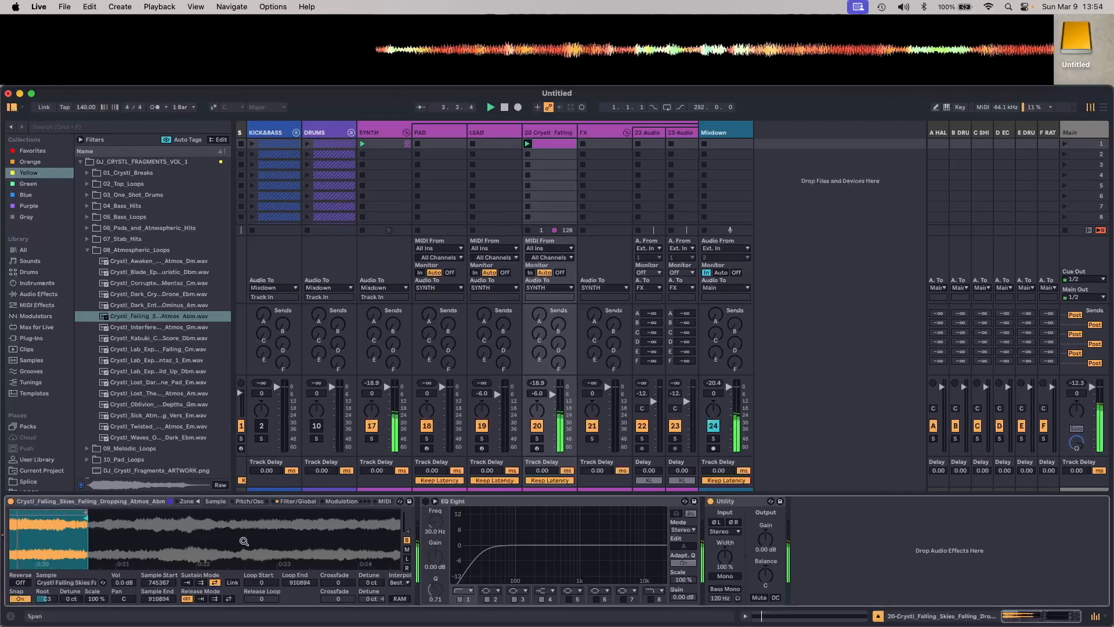
Move the sustain loop start in Sampler to 748045 and set the loop crossfade to 36455
click(352, 583)
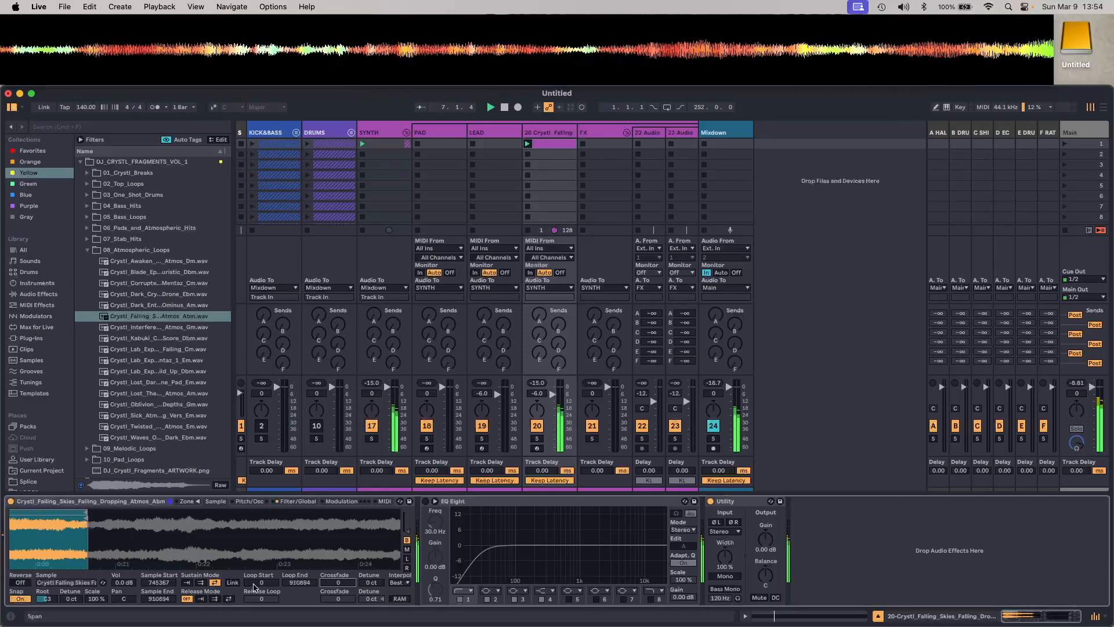
mouse_move(218, 537)
mouse_down()
mouse_move(219, 511)
mouse_move(222, 519)
mouse_up()
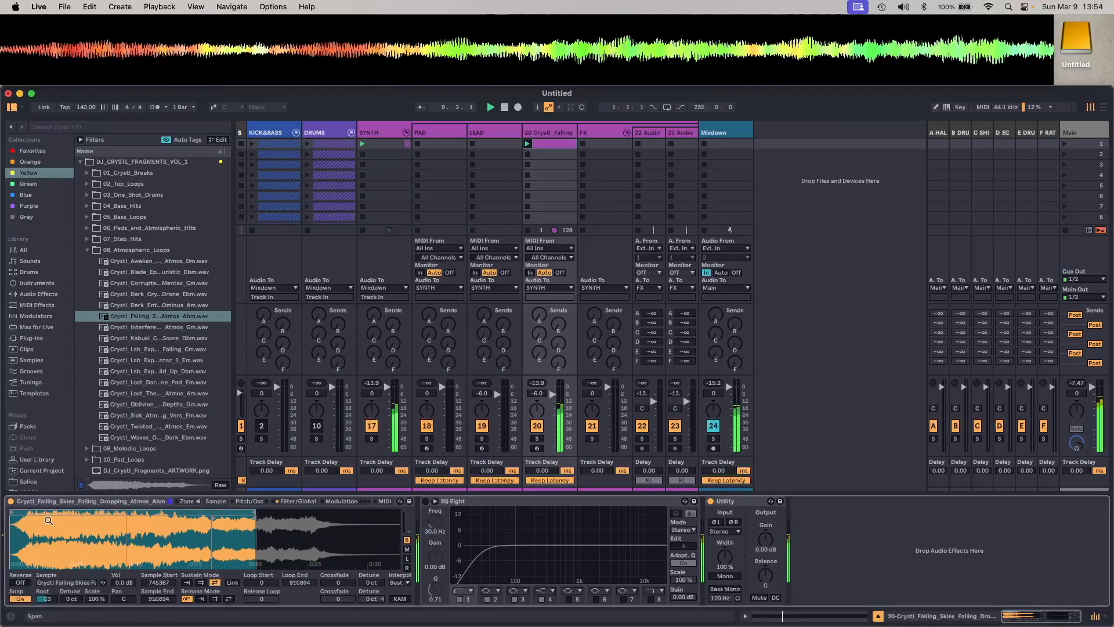
drag(13, 512, 214, 523)
drag(338, 581, 339, 570)
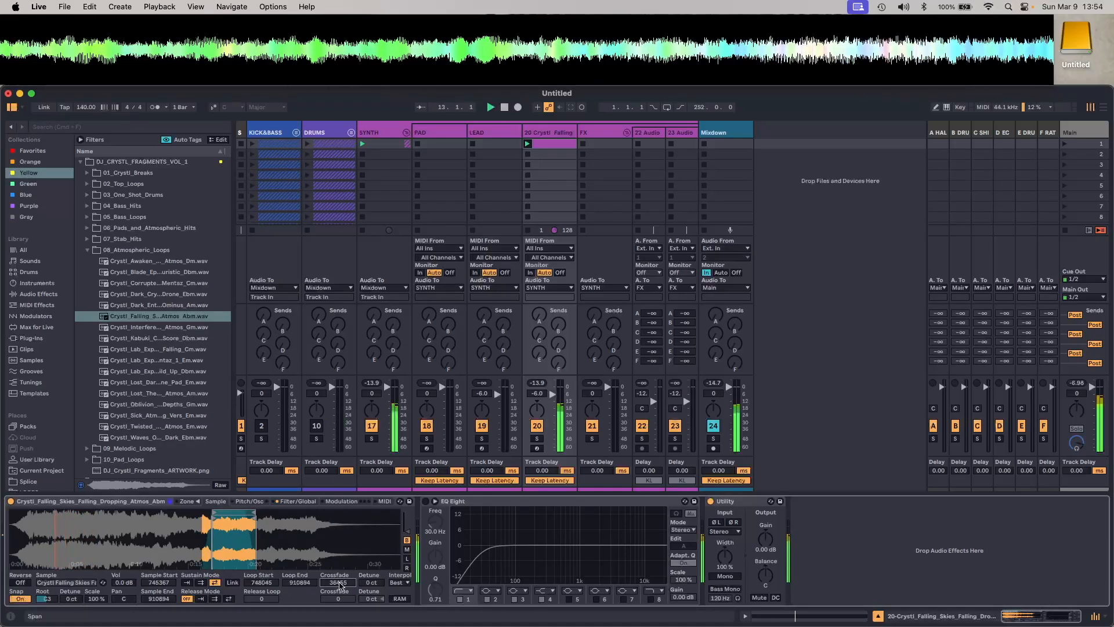
drag(339, 582, 350, 586)
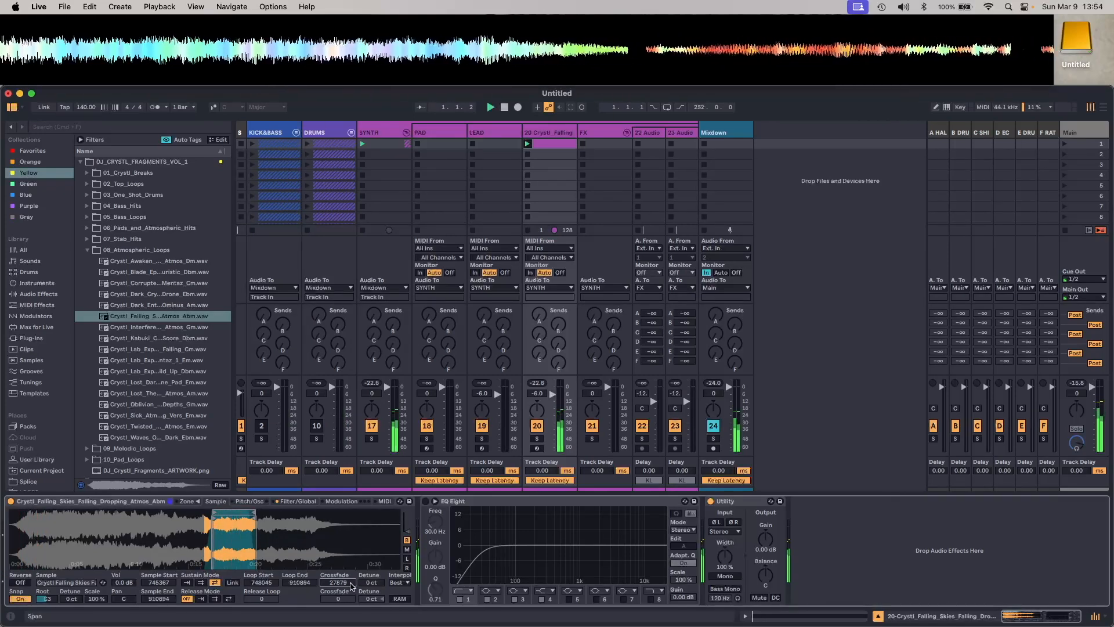
drag(351, 585, 351, 574)
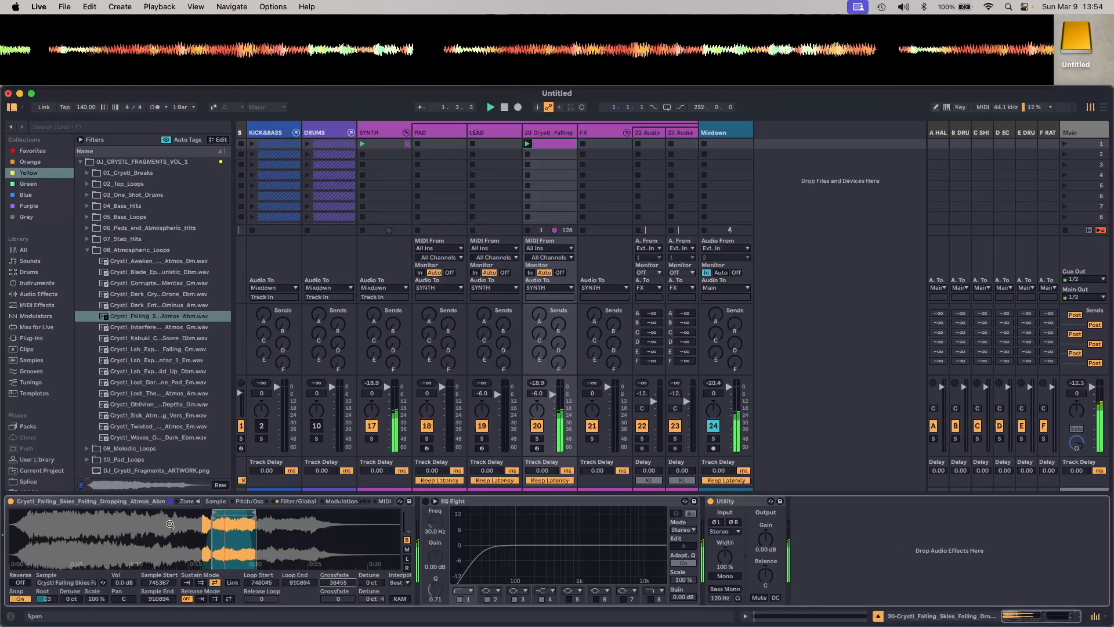
Shift both the loop start and the sample start in Sampler forward to 750908
drag(171, 523, 176, 532)
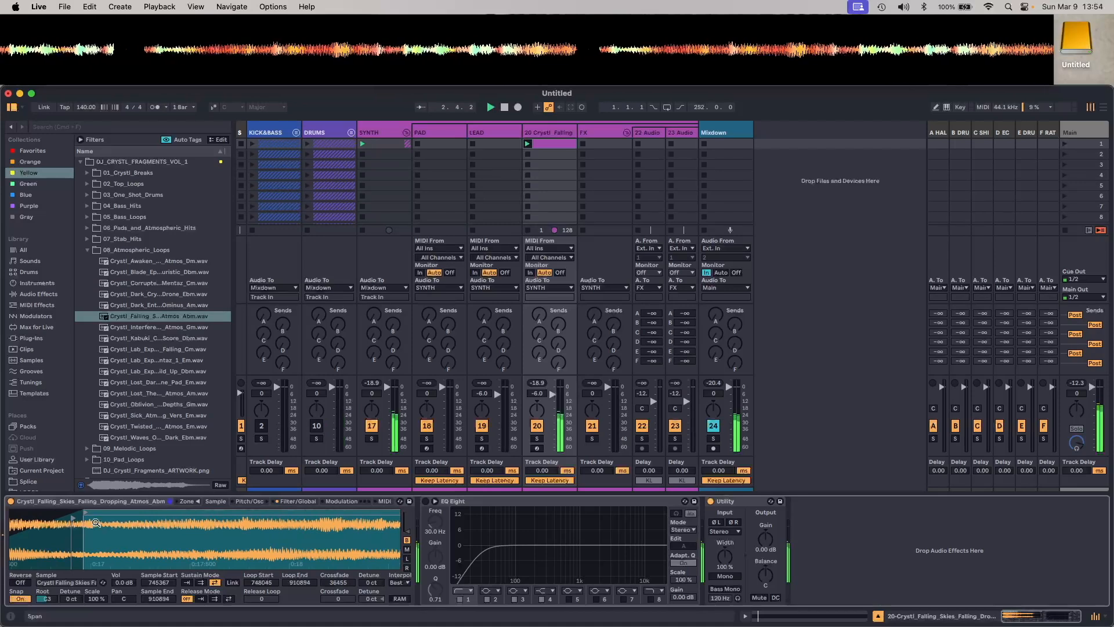
drag(83, 515, 100, 515)
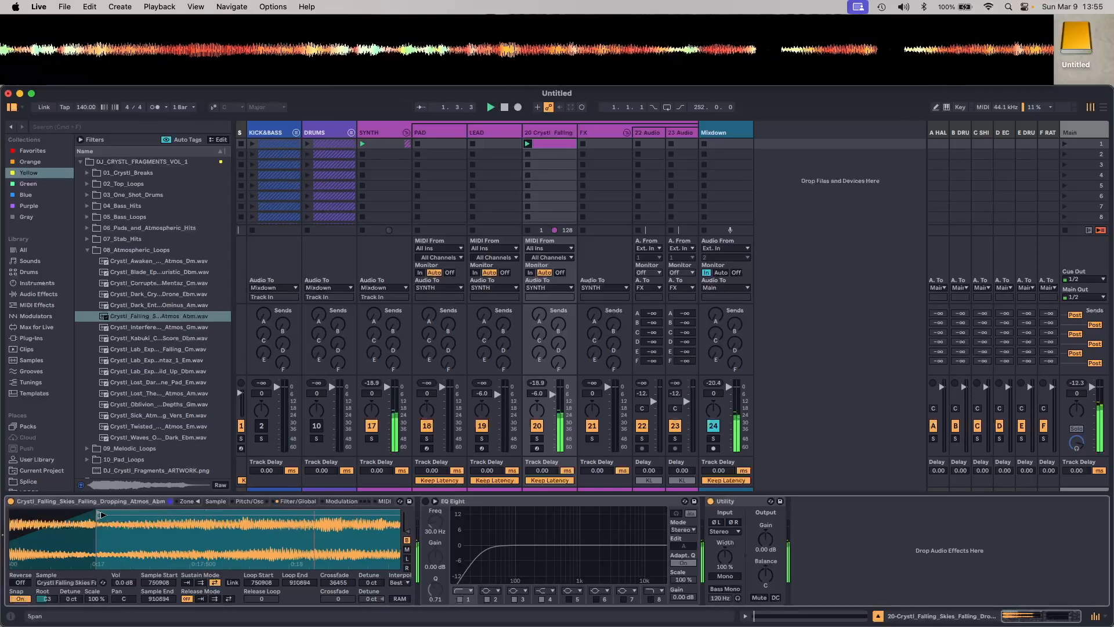
drag(134, 539, 215, 540)
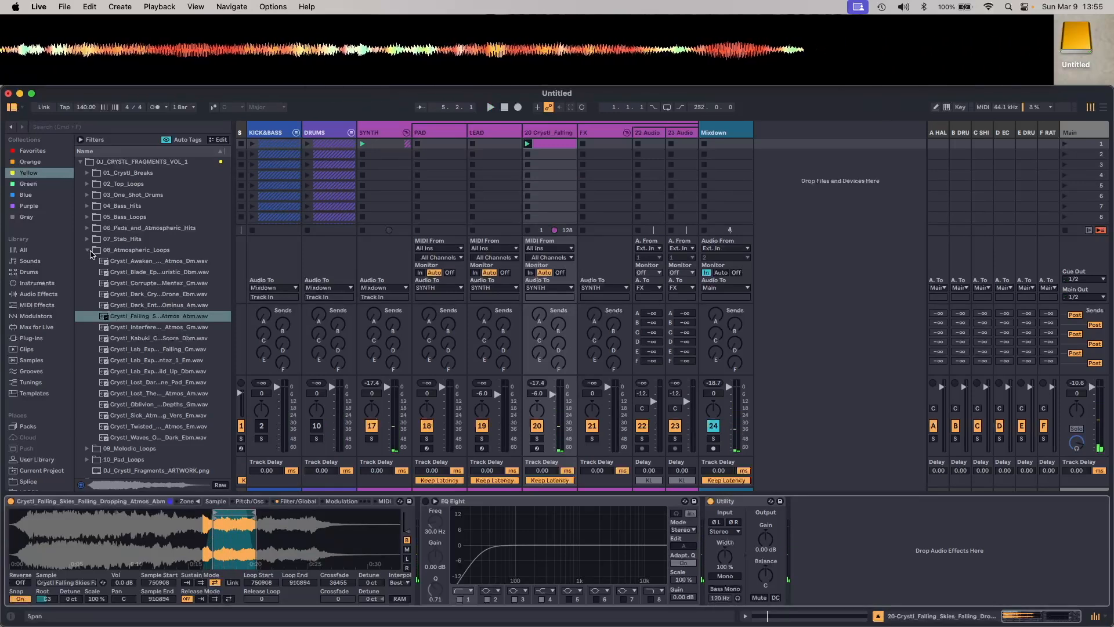
Find Resonators among the audio effects and insert it between Sampler and EQ Eight
click(89, 251)
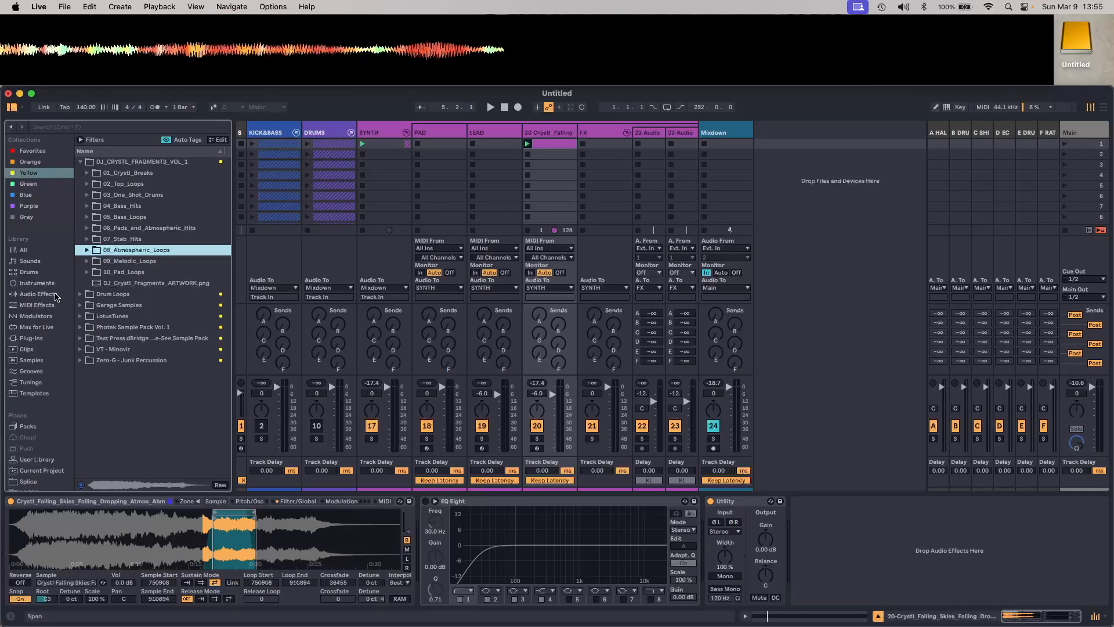
click(56, 295)
scroll(109, 371, down, 3)
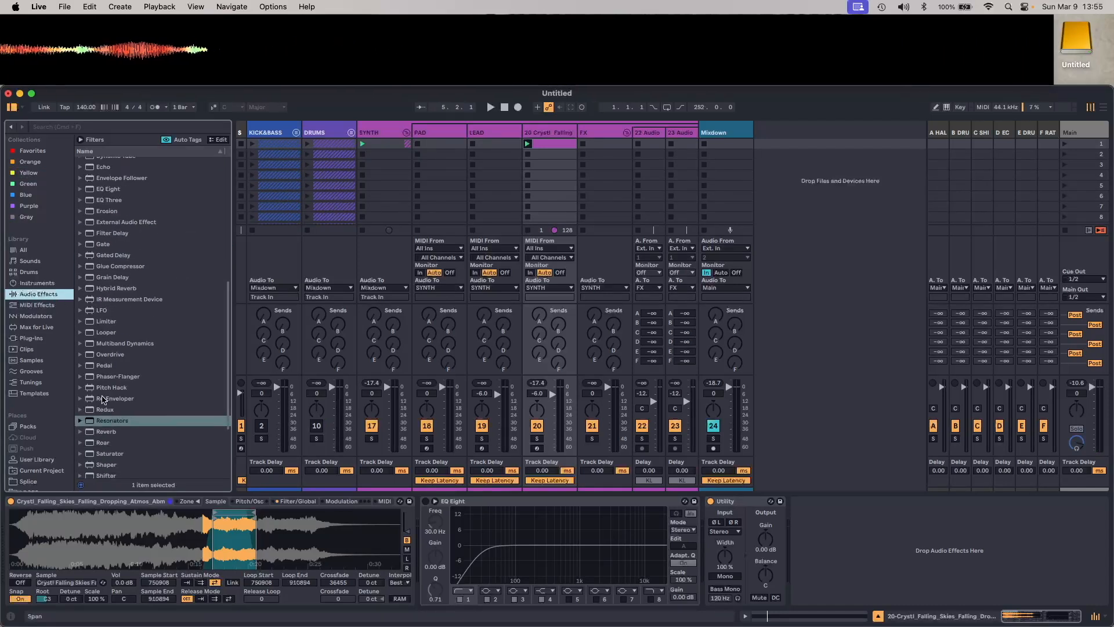
drag(94, 422, 415, 523)
Play the clip and set the Resonators input filter to low-pass at 131 Hz
key(space)
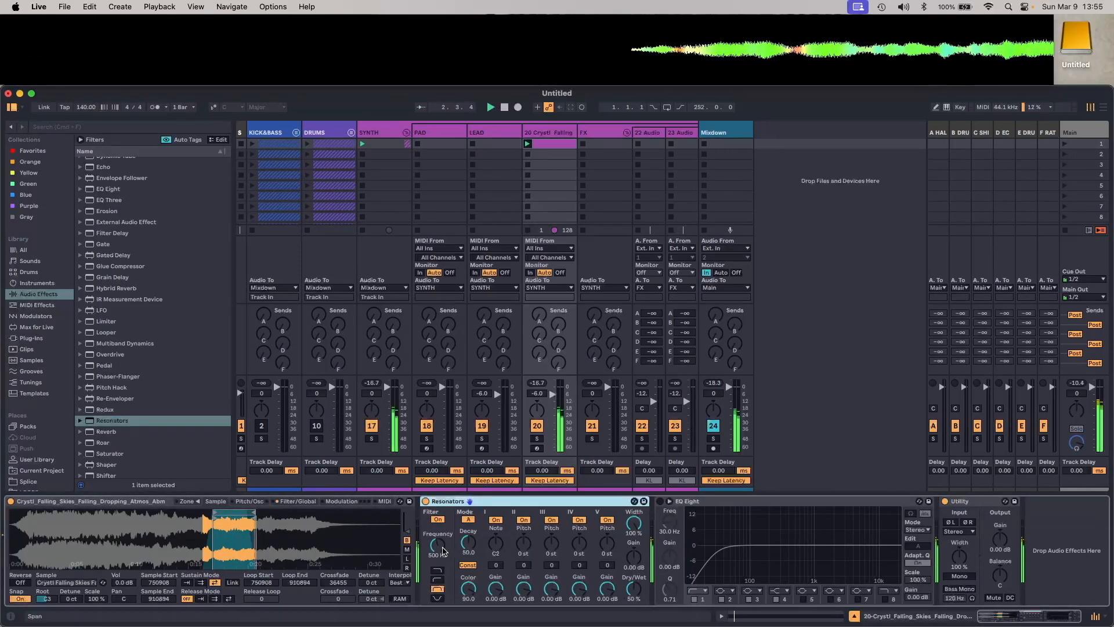
drag(442, 550, 437, 563)
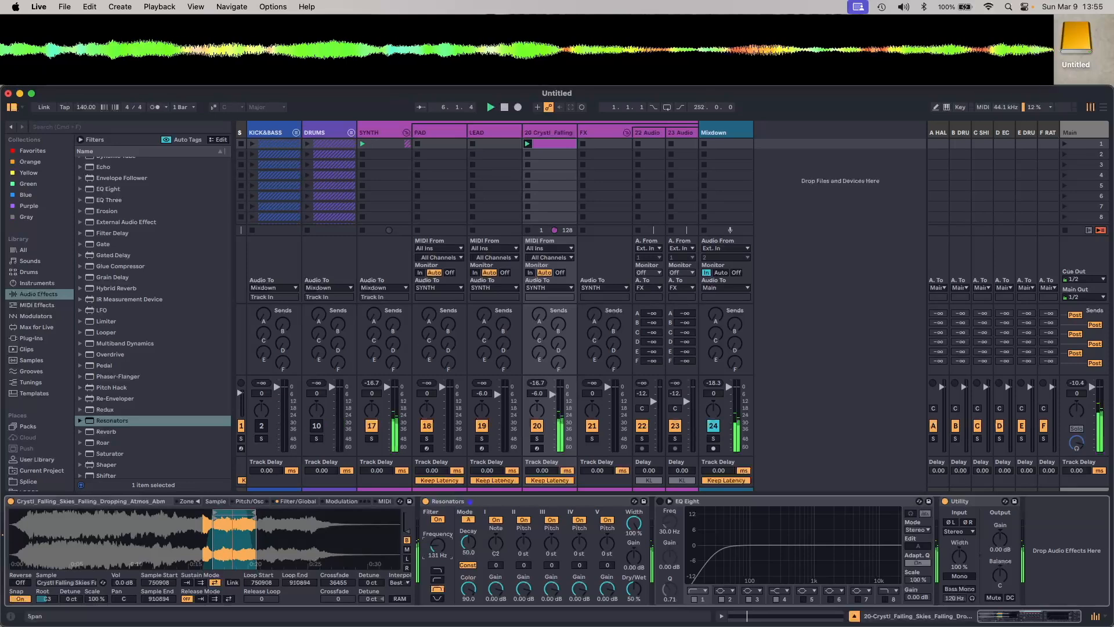
click(440, 571)
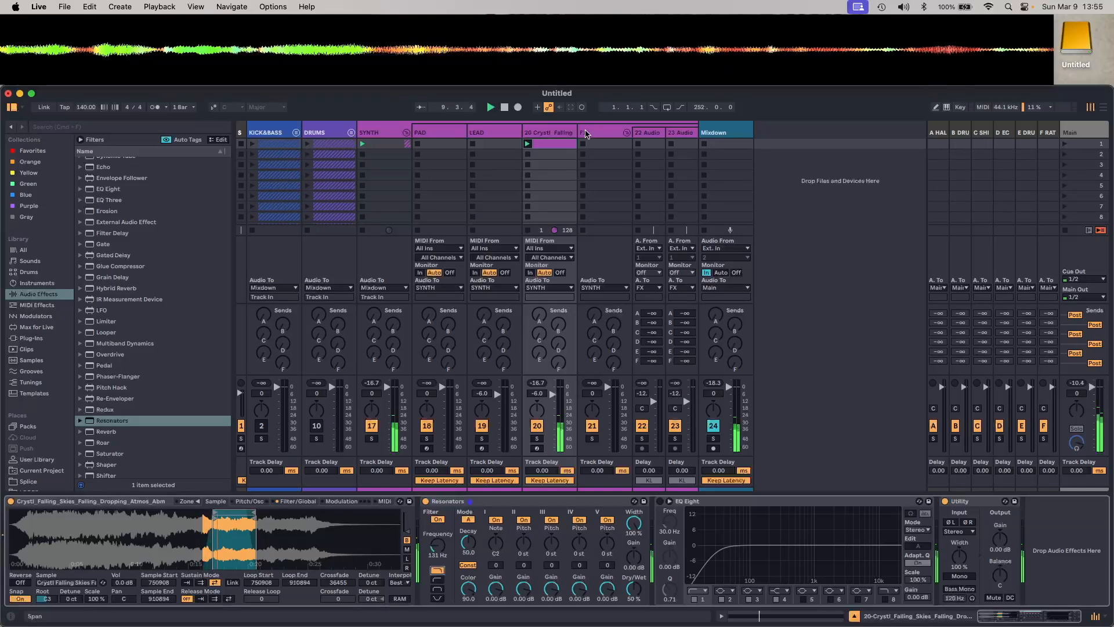
Transpose the long C3 note in track 20's clip down to A#1
click(559, 145)
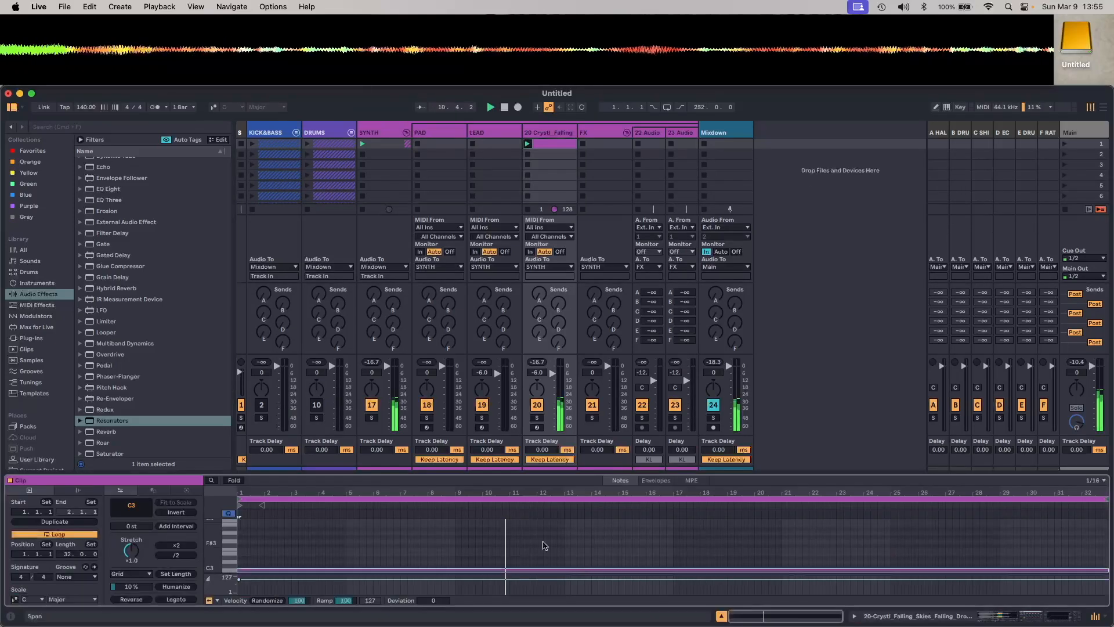
scroll(331, 548, down, 3)
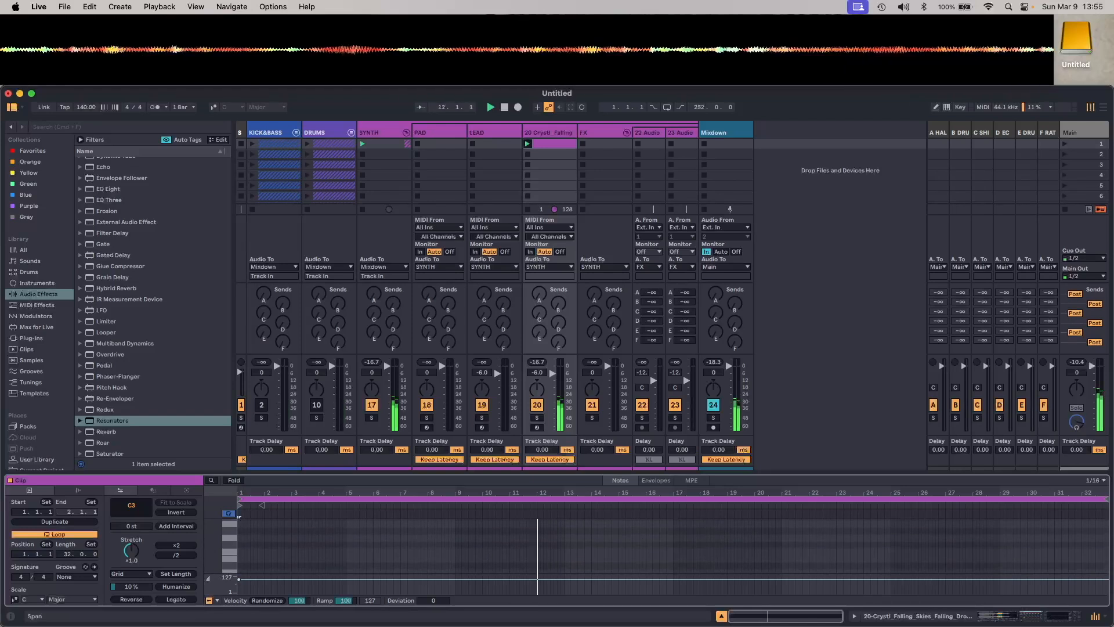
scroll(290, 556, up, 2)
click(344, 544)
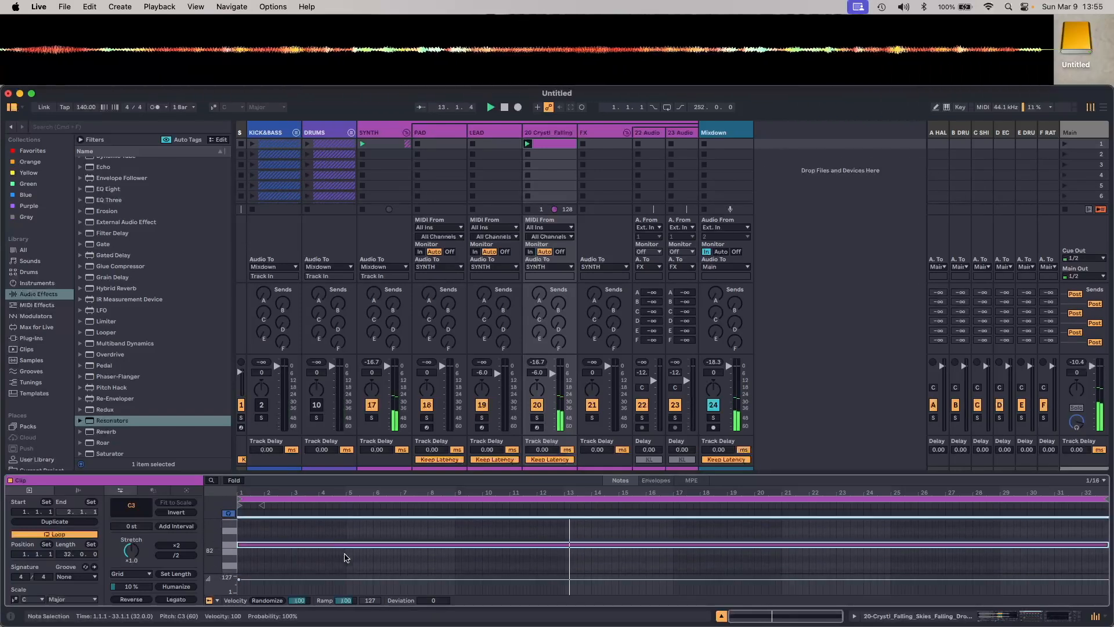
key(Down)
key(Down)
key(Down)
key(Down)
key(Down)
key(Down)
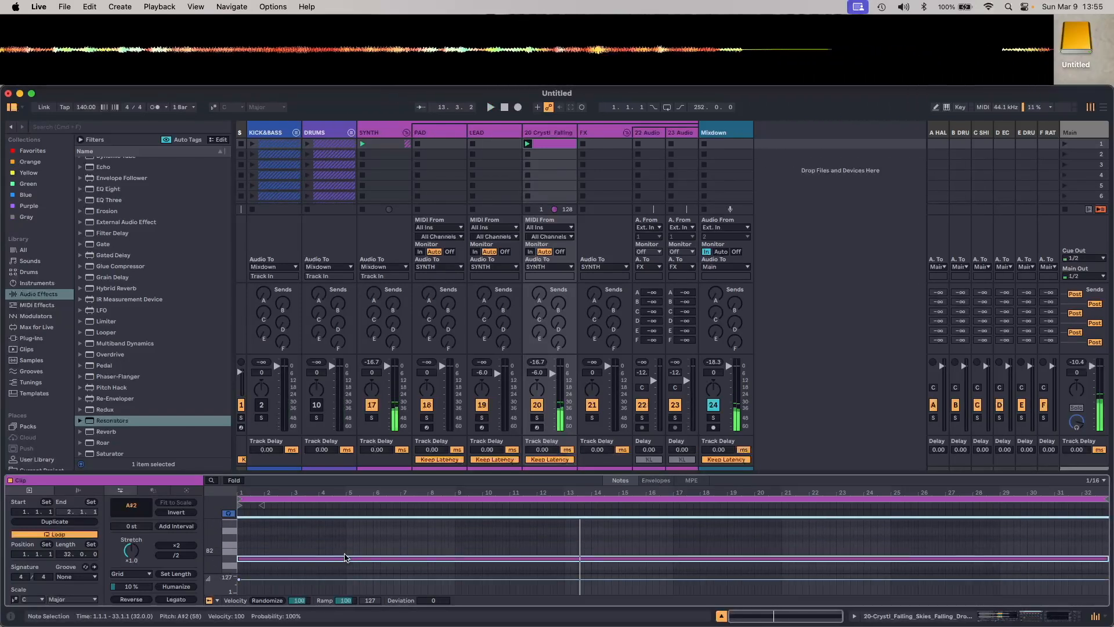
key(Down)
key(Down)
key(Down)
key(Down)
key(Down)
key(Down)
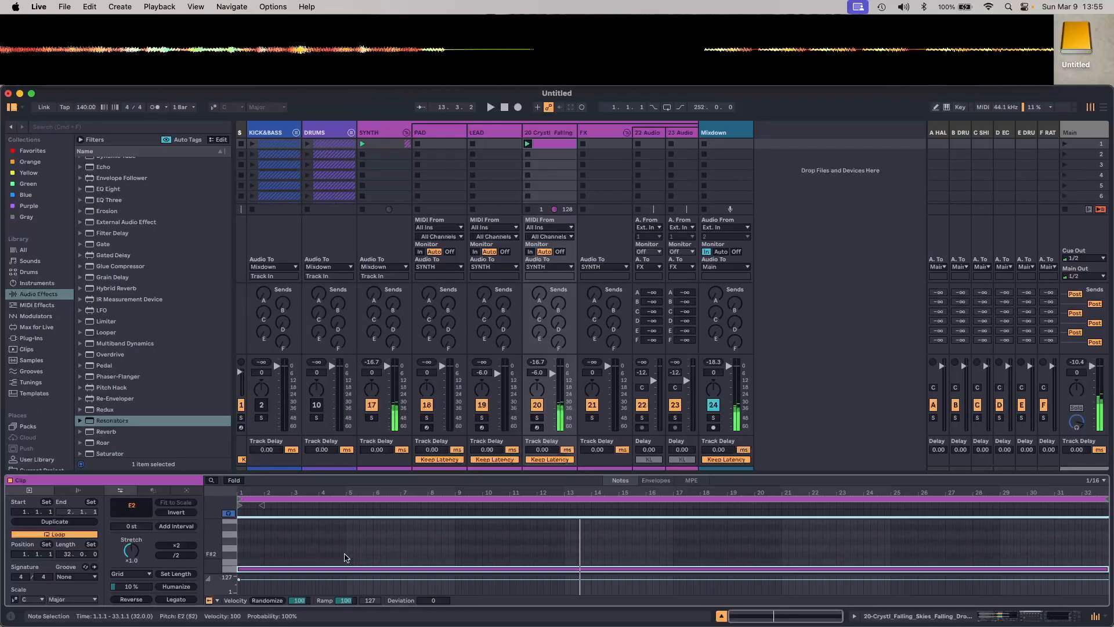
key(Down)
key(Down)
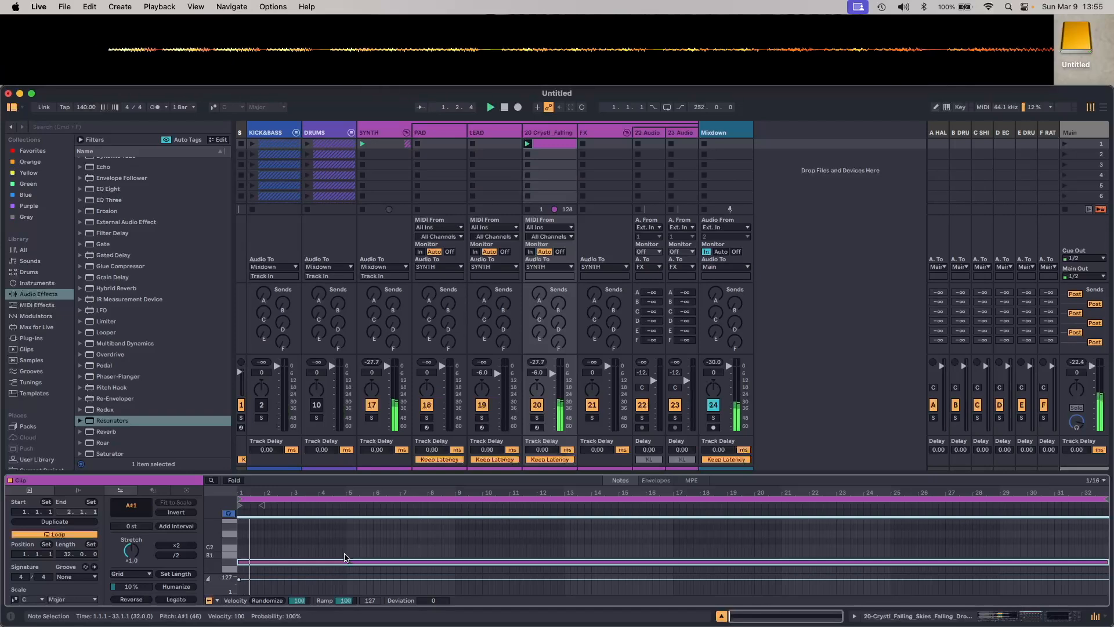
Enlarge the clip's note editor and shorten the A#1 note to about four bars, ending near bar 5
key(super+alt+e)
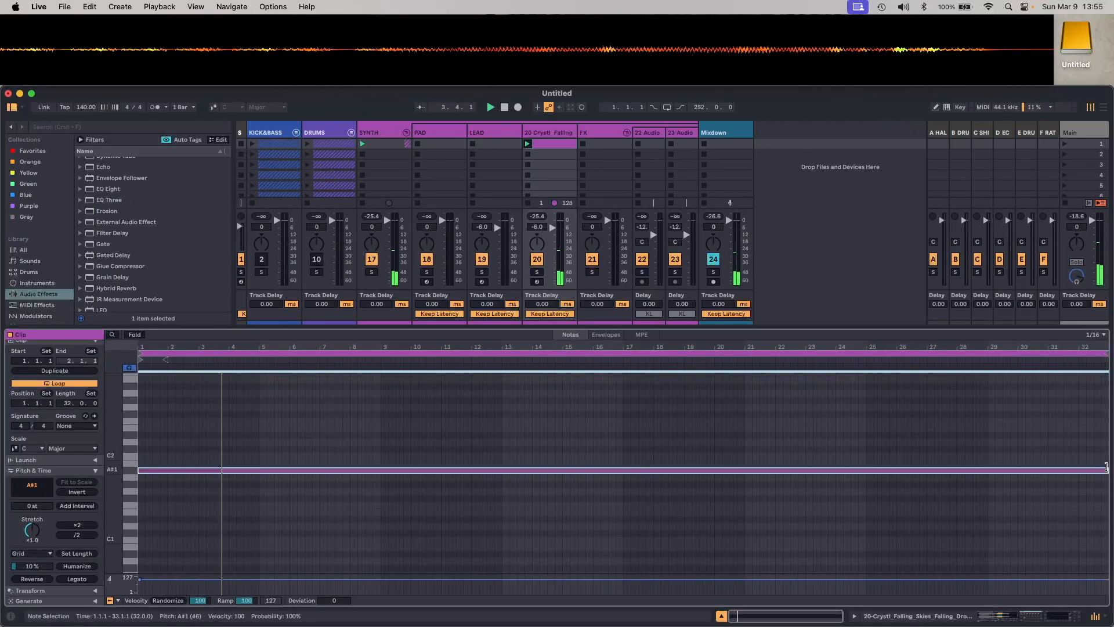
drag(1106, 467, 262, 435)
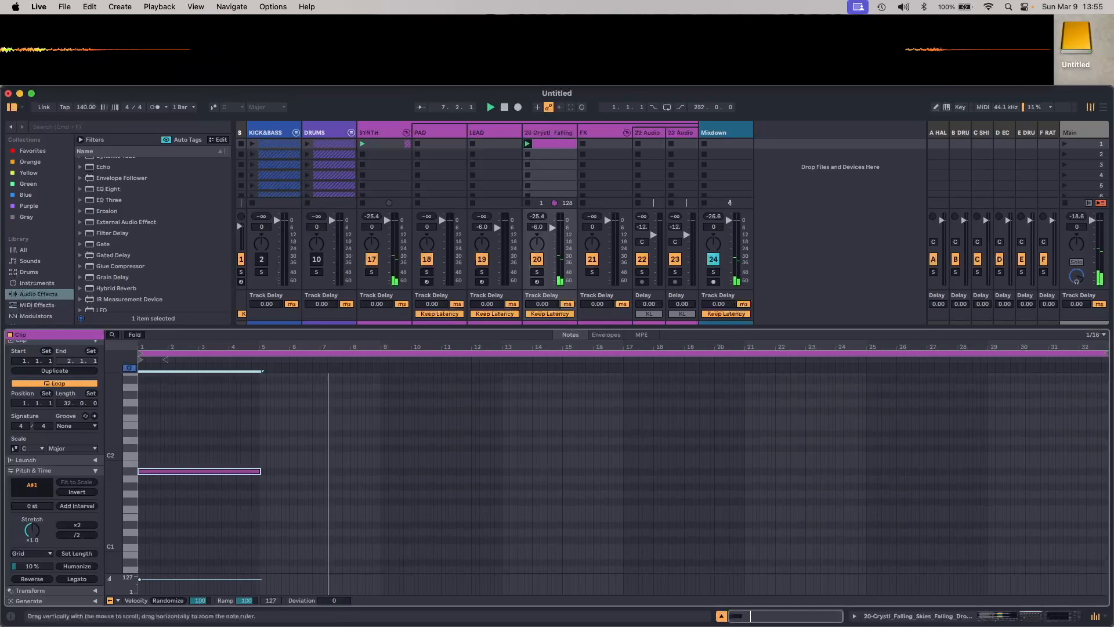
drag(140, 463, 231, 470)
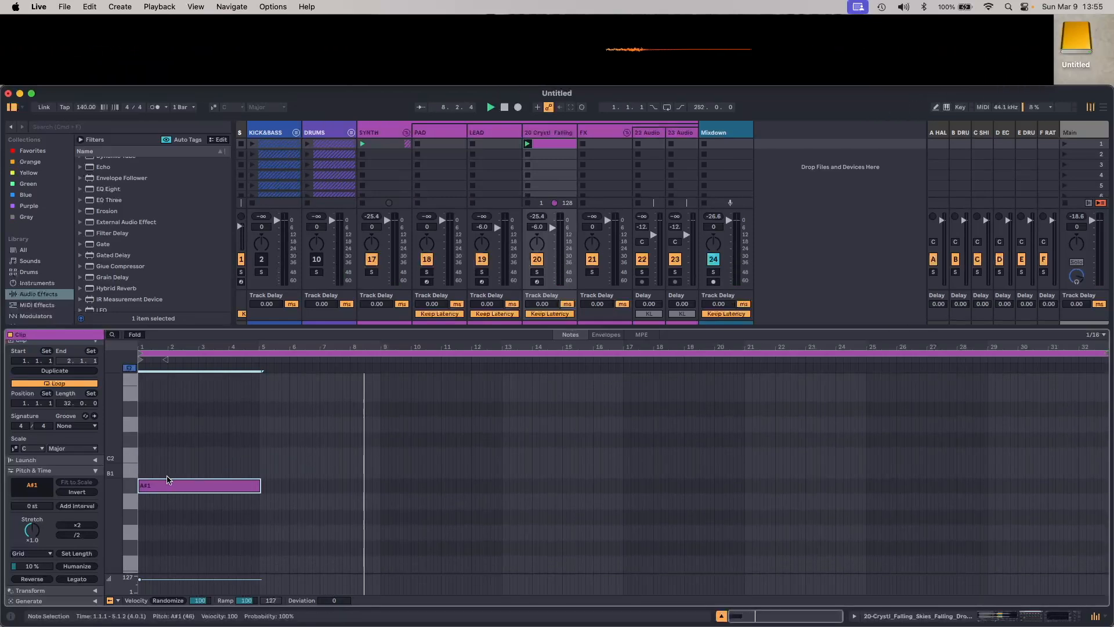
Duplicate the shortened A#1 note, transpose the copy up to C#2 and restart playback
key(super+d)
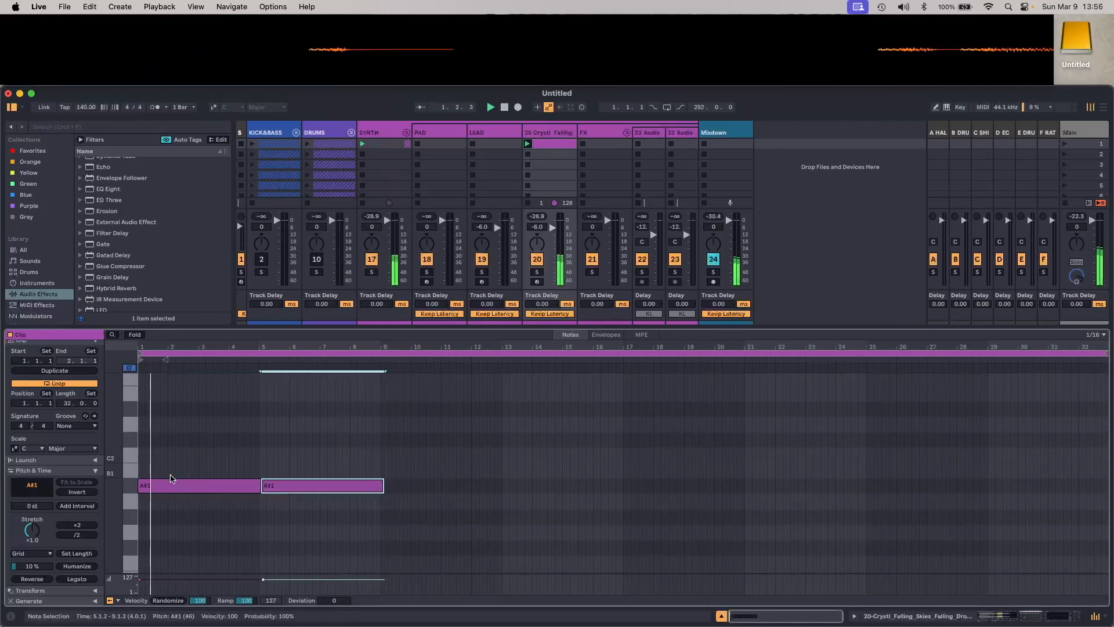
key(Up)
key(Up)
key(Up)
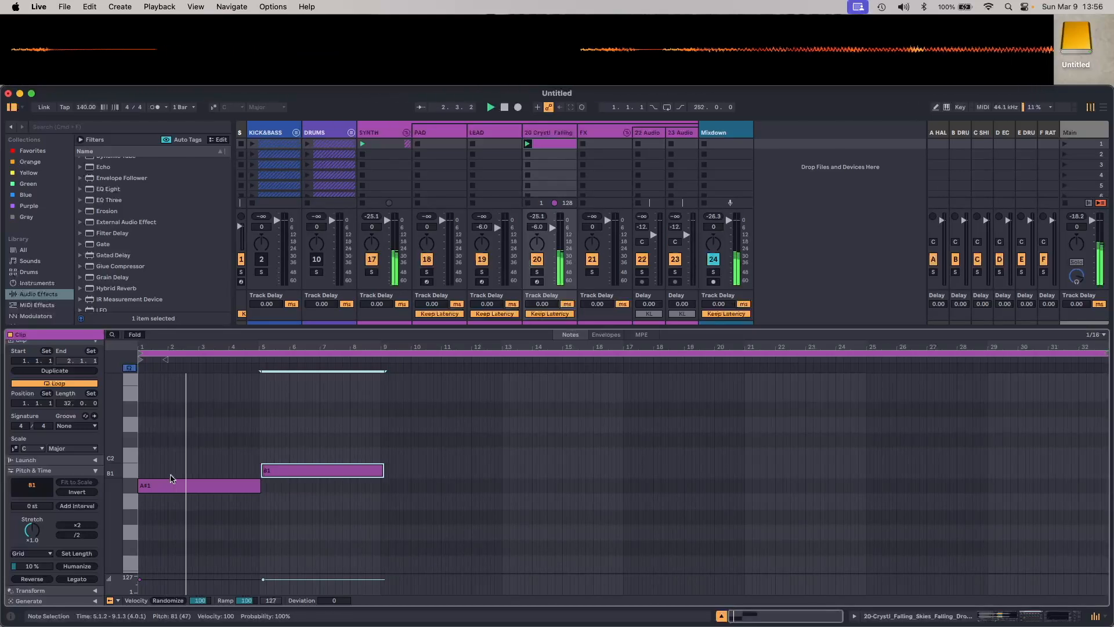
key(space)
key(space)
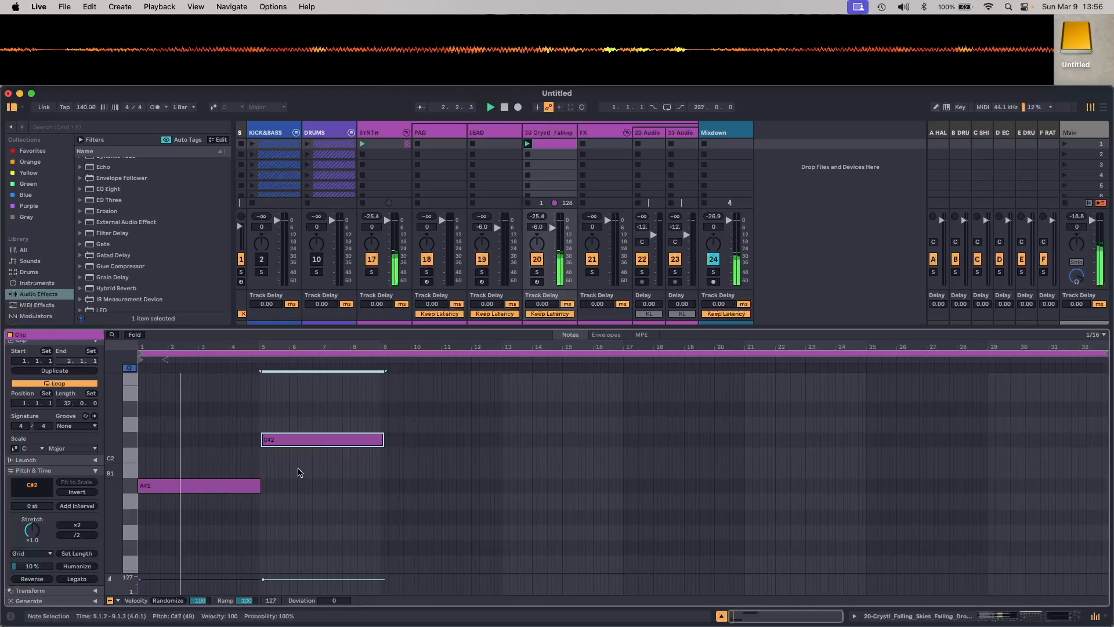
Trim the end of the A#1 note exactly to bar 5 and delete the misaligned C#2 note
drag(261, 345, 260, 383)
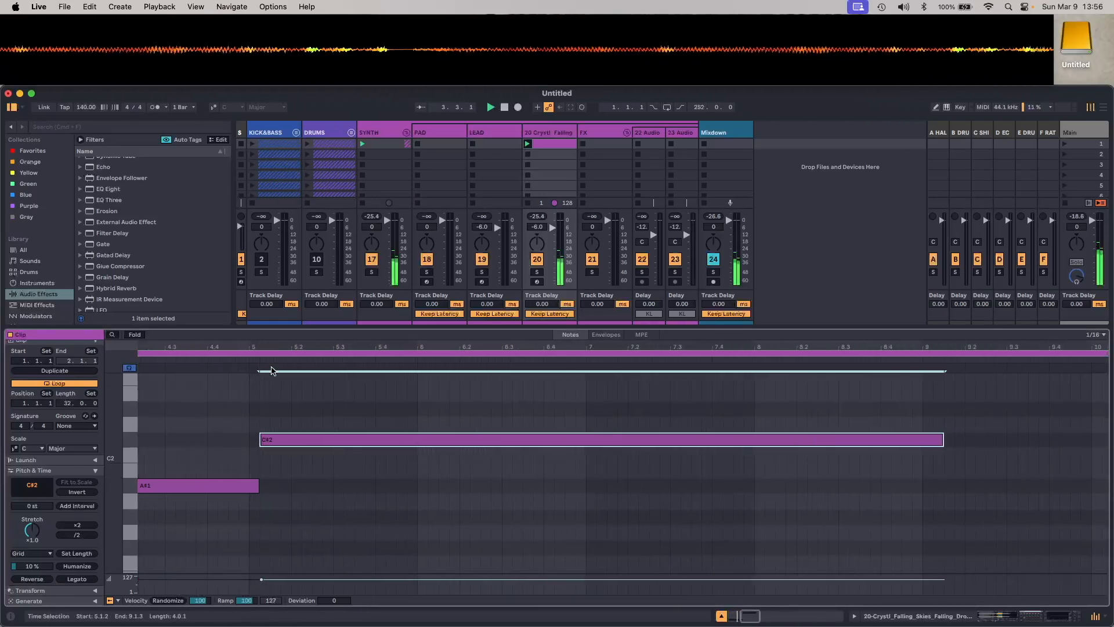
click(257, 485)
drag(256, 485, 249, 485)
drag(281, 419, 306, 470)
key(Delete)
Duplicate the four-bar A#1 note to bar 5 and transpose the copy up to C#2
key(super+a)
key(super+d)
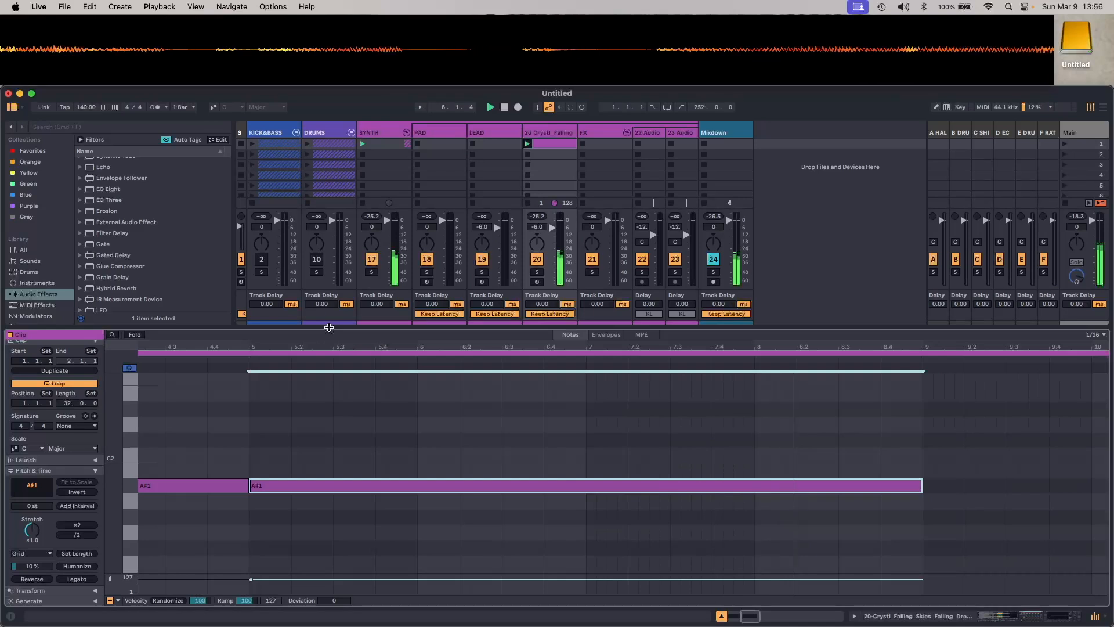
drag(329, 346, 329, 278)
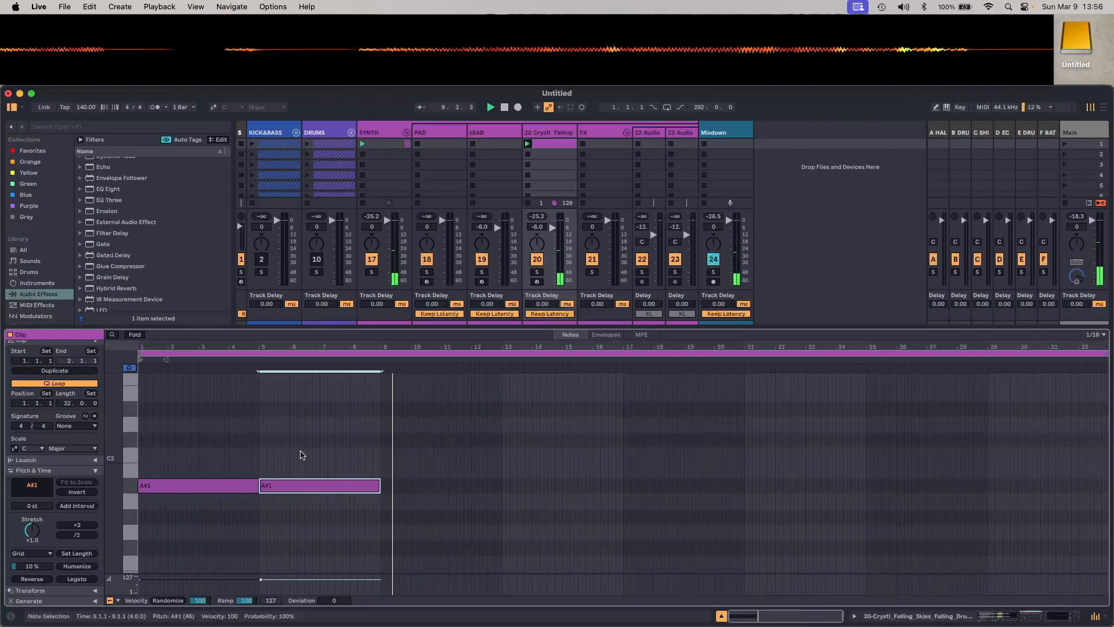
key(Up)
key(Up)
key(Up)
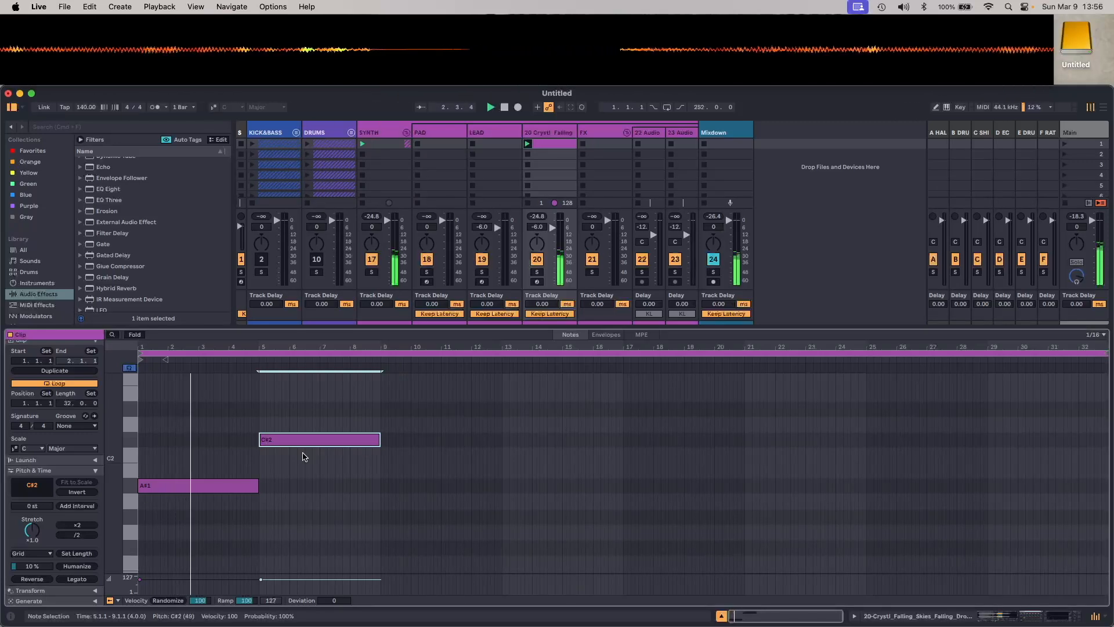
Duplicate the C#2 note to bar 9 and transpose the copy up to F2
key(super+d)
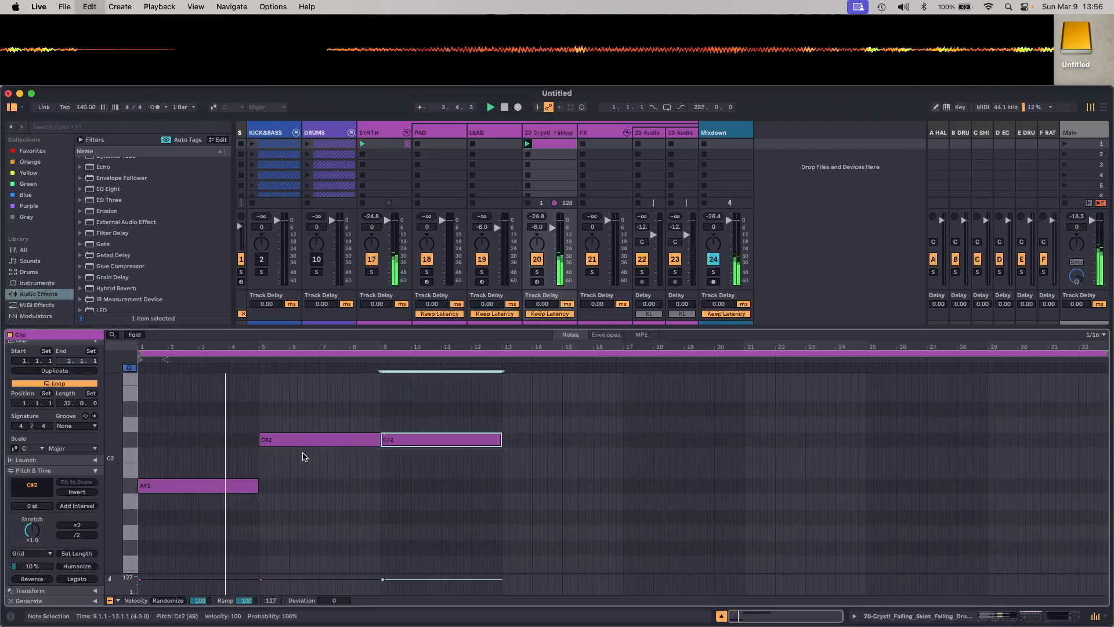
key(Up)
key(Up)
key(Up)
key(Up)
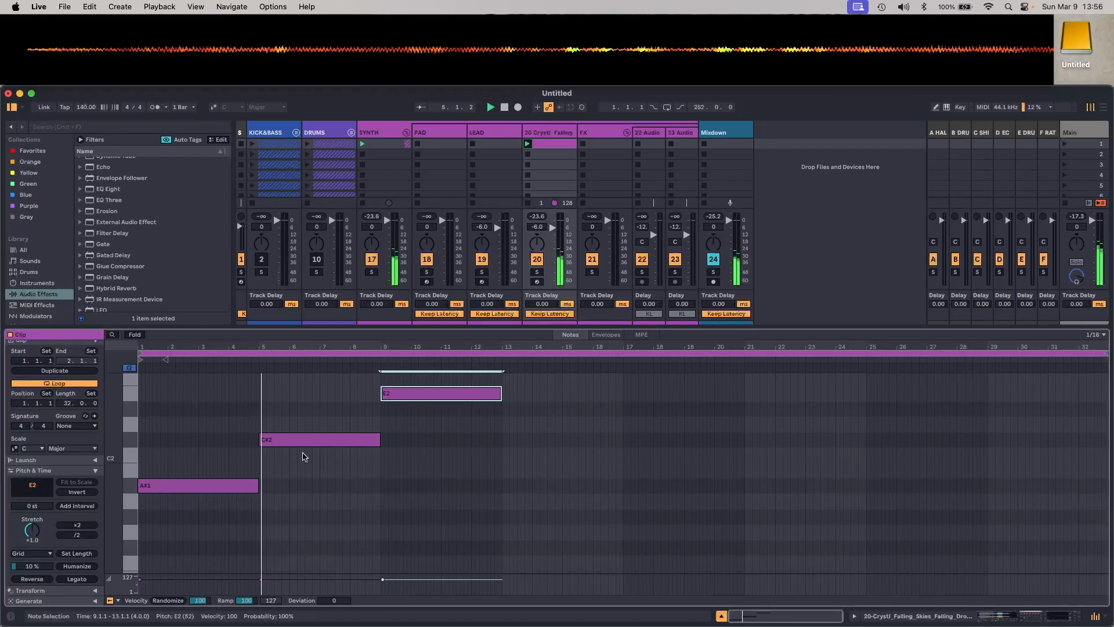
Duplicate the four-bar F2 note five times to fill bar 13 through the end of the 32-bar clip
key(super+d)
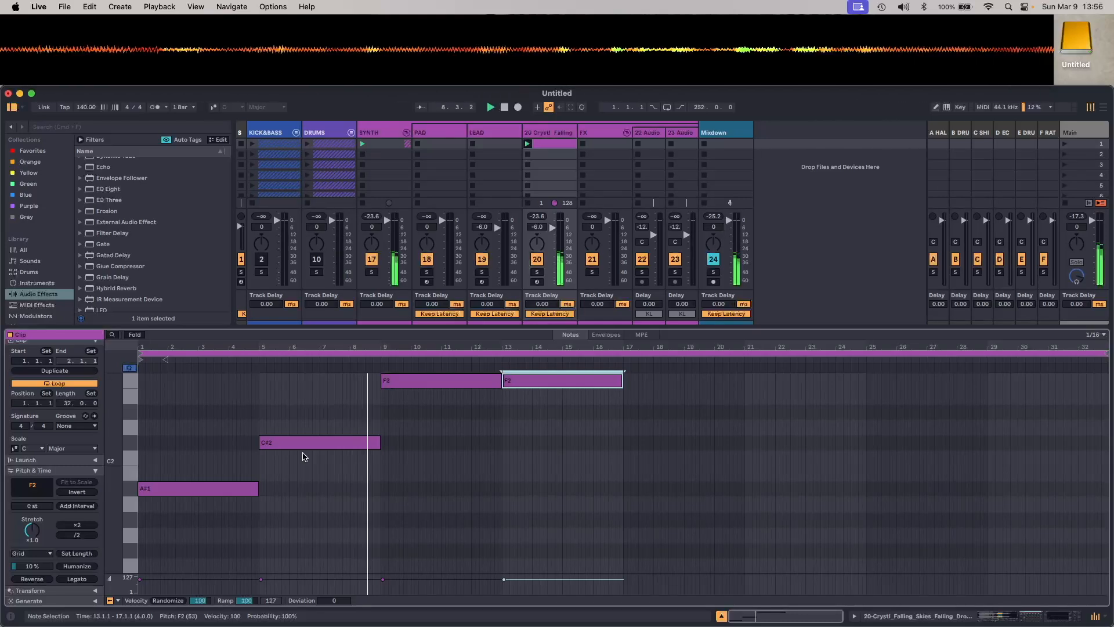
key(super+d)
key(super+d)
key(super+d)
key(super+d)
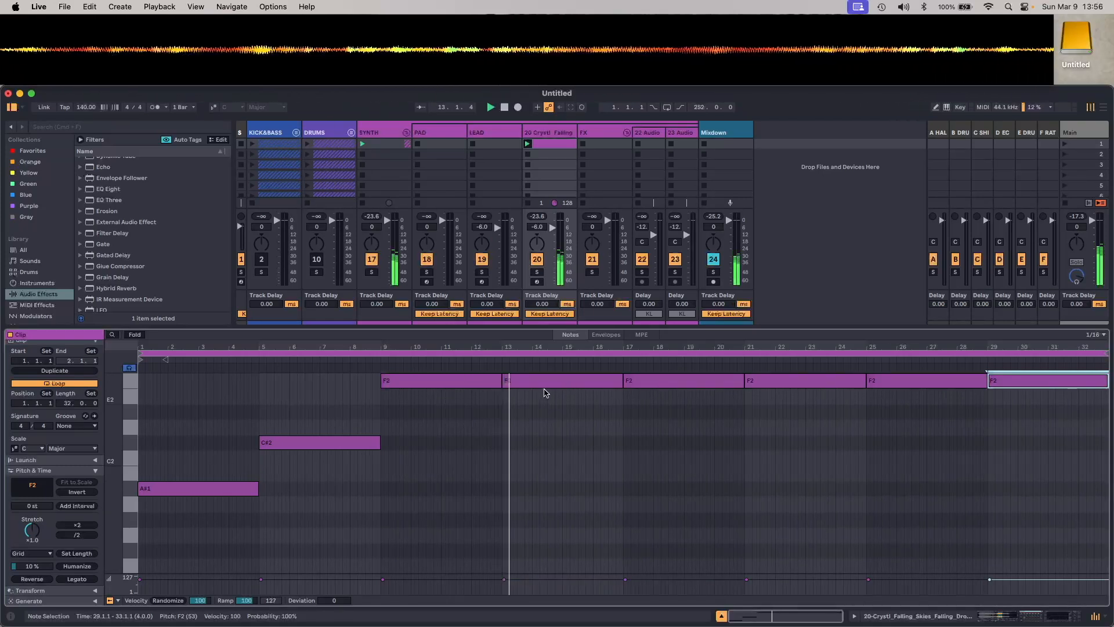
Transpose the note at bar 17 down to A#1, the pitch of the clip's first note
click(645, 385)
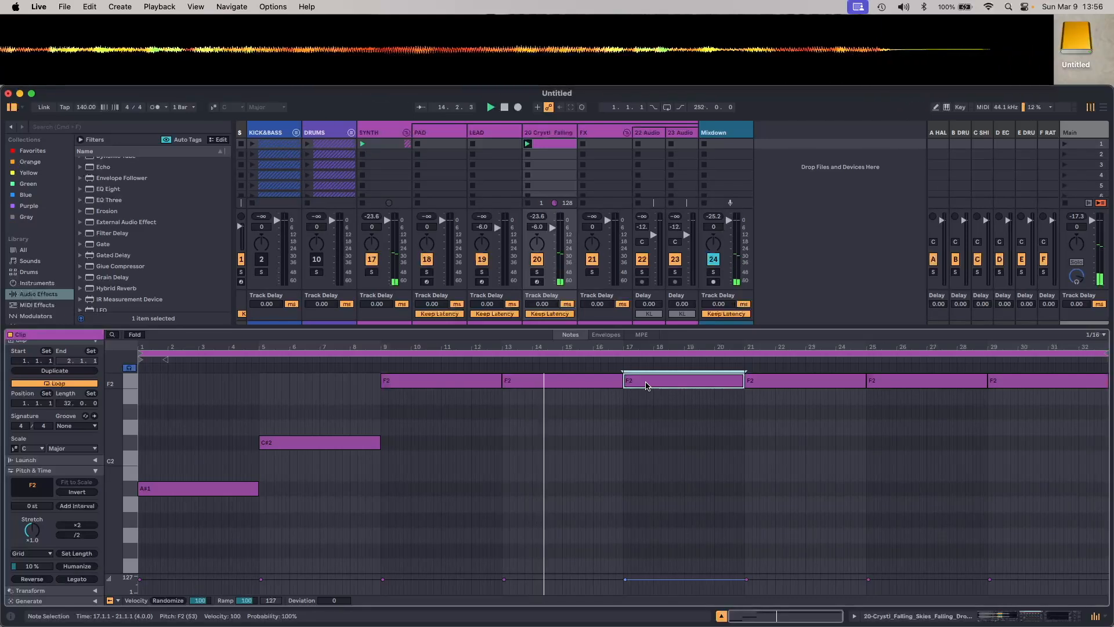
key(Down)
key(Down)
key(Down)
key(Down)
key(Down)
key(Down)
key(Down)
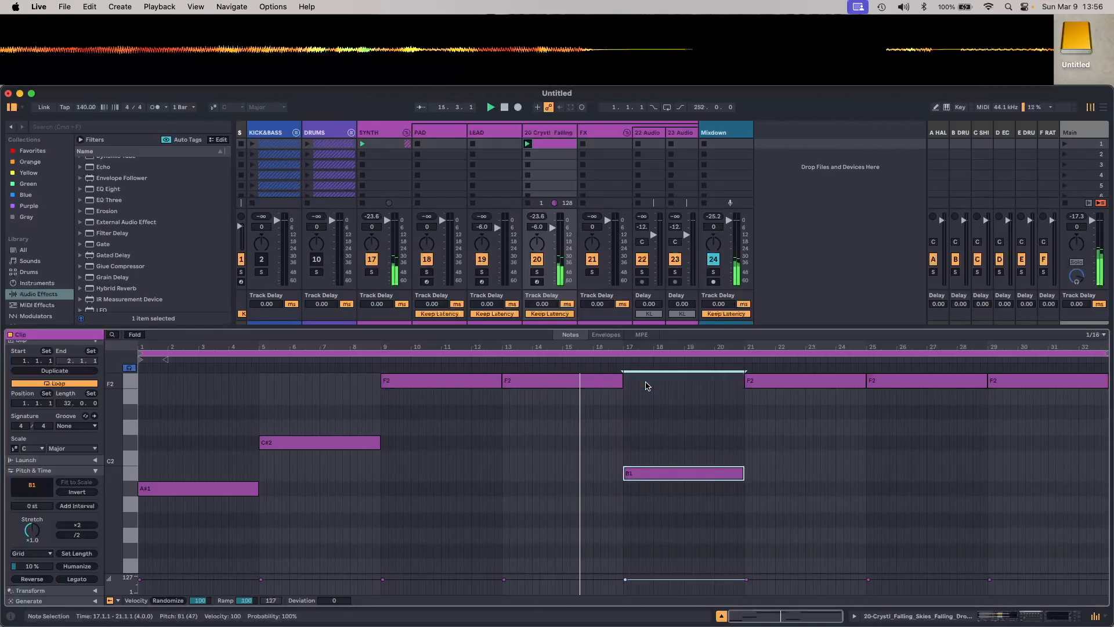
Transpose the four-bar F2 note at bar 21 down to C#2
click(777, 381)
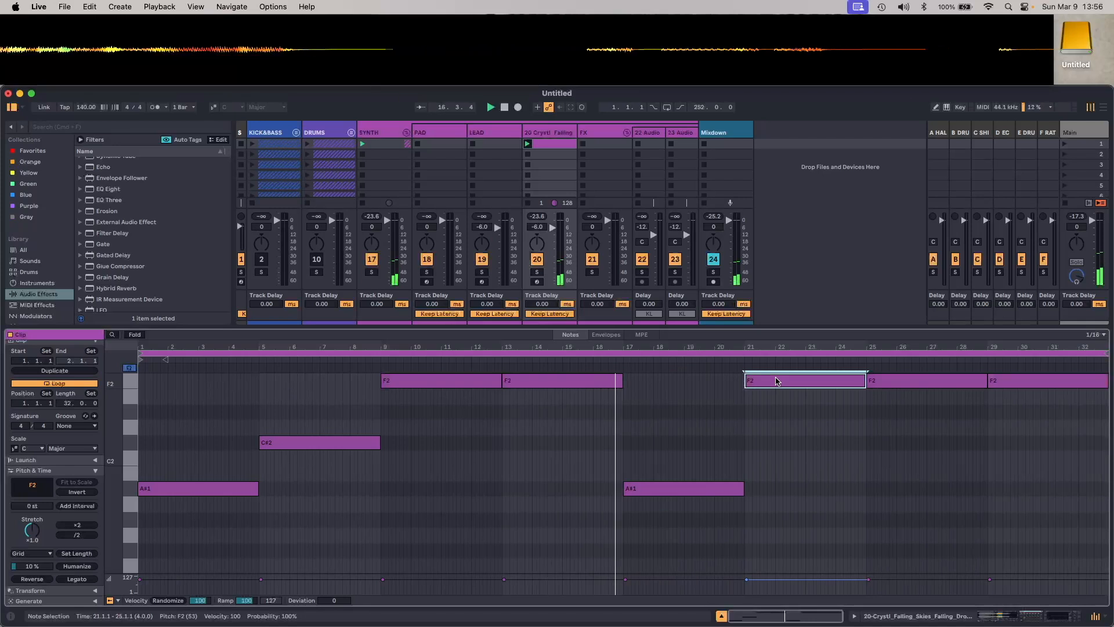
key(Down)
key(Down)
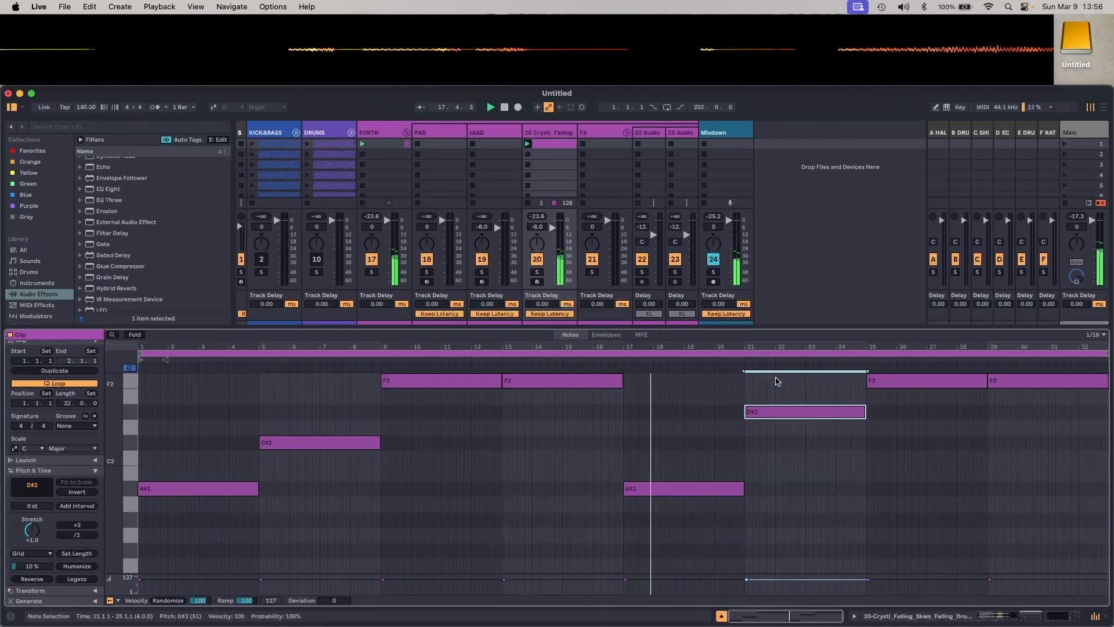
key(Down)
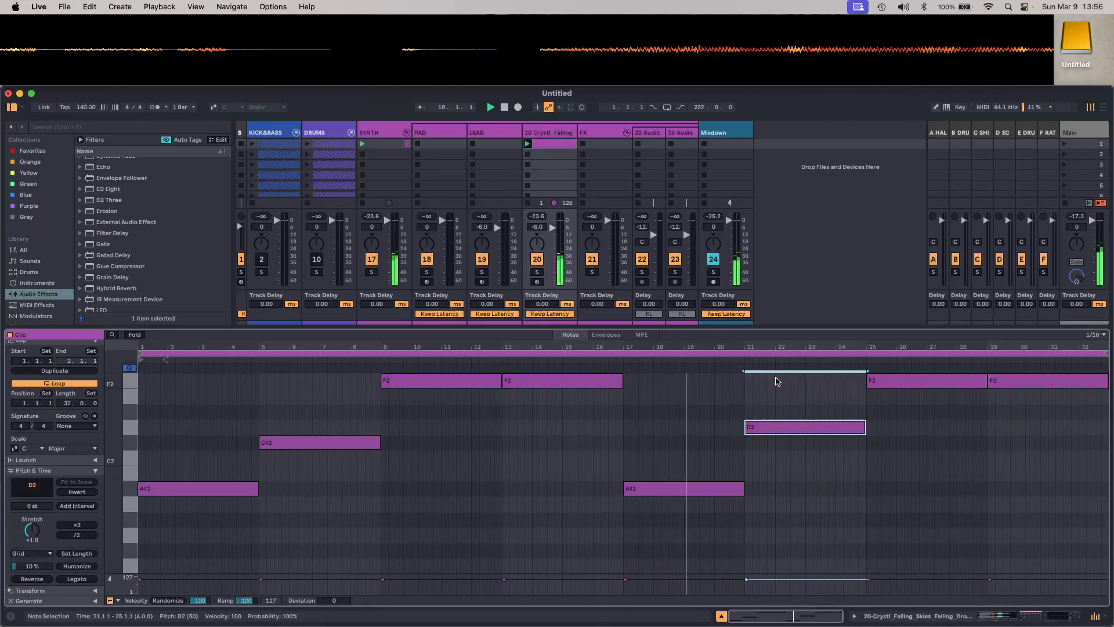
key(Down)
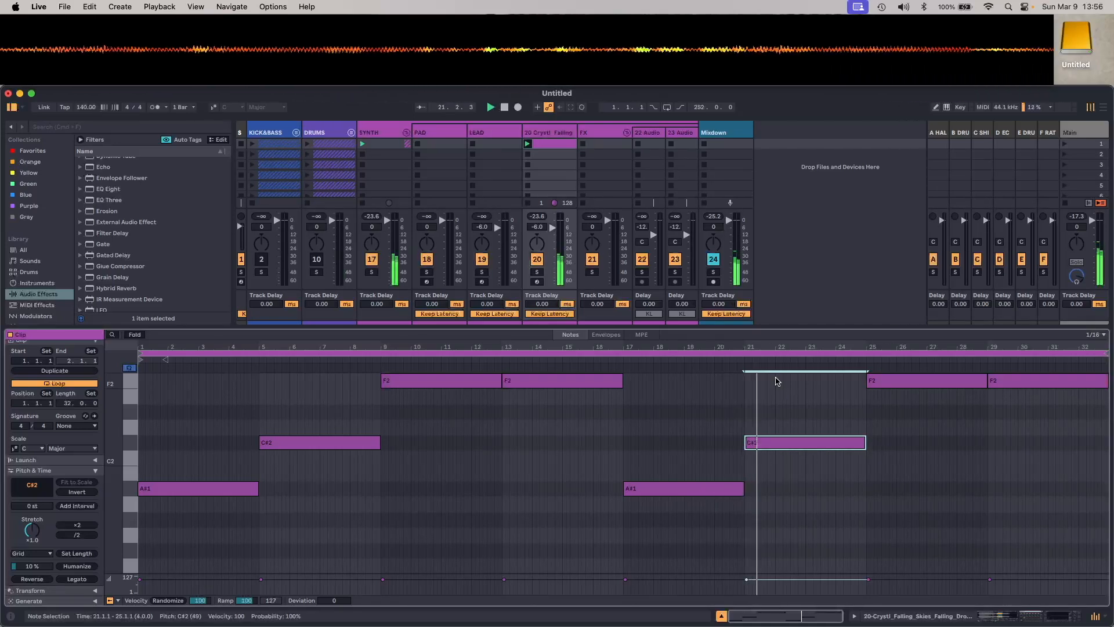
Transpose the four-bar F2 note at bar 25 down to G#1
click(918, 388)
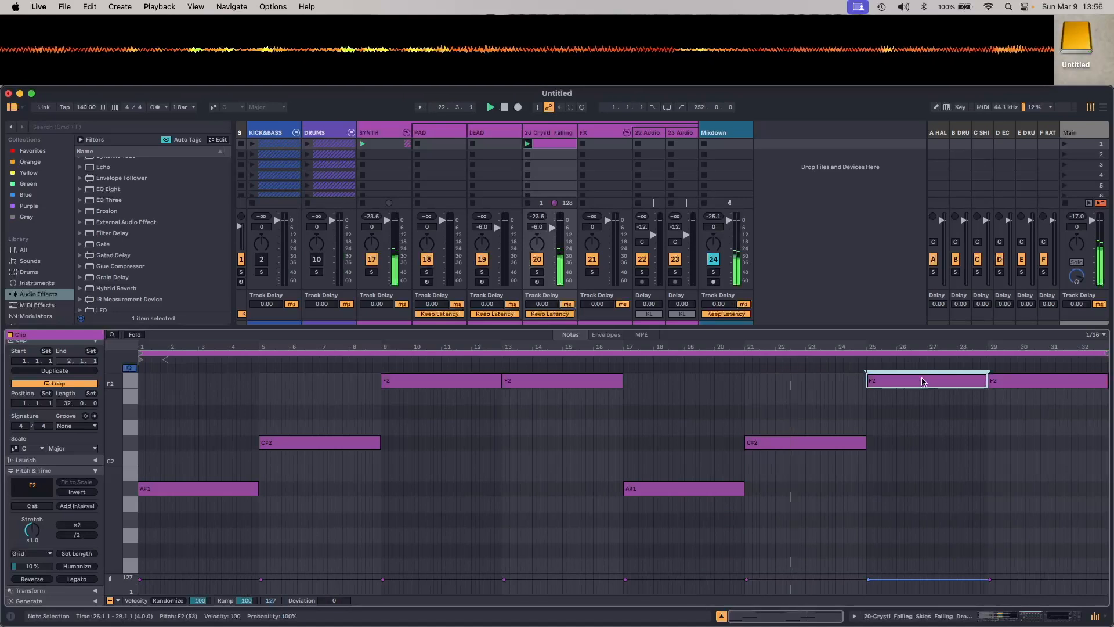
key(Down)
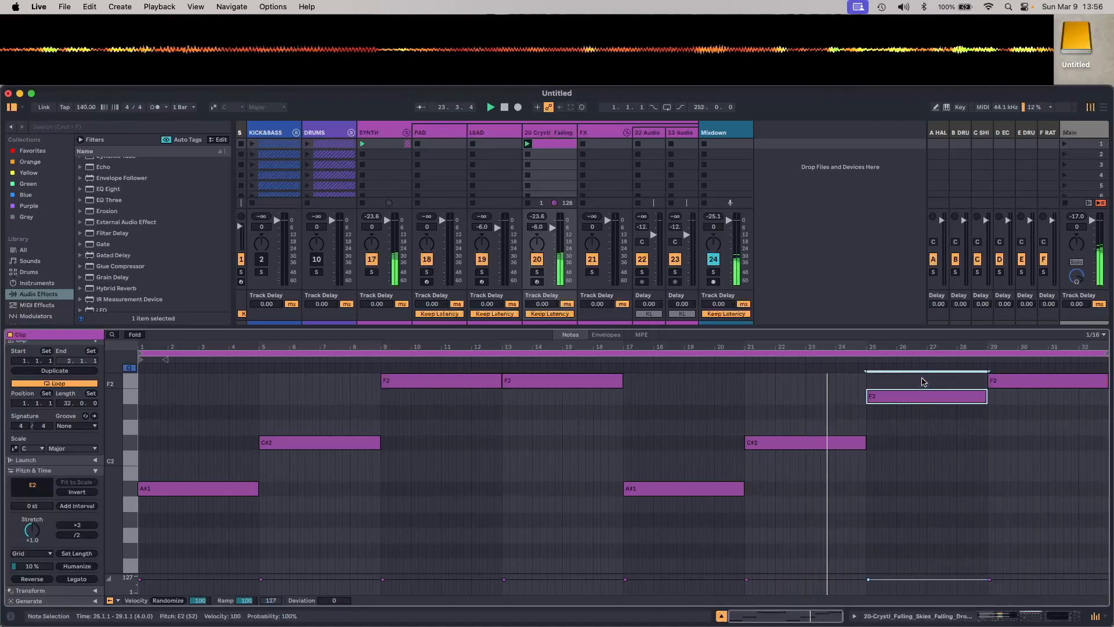
key(Down)
key(Down)
key(Down)
key(Down)
key(Down)
key(Down)
key(Down)
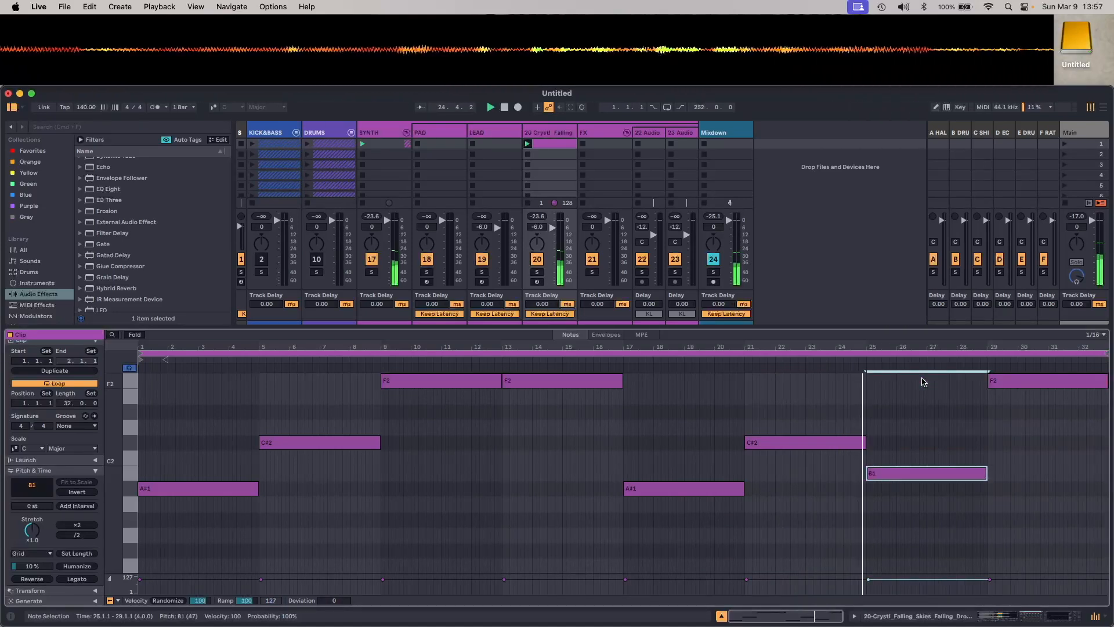
key(Down)
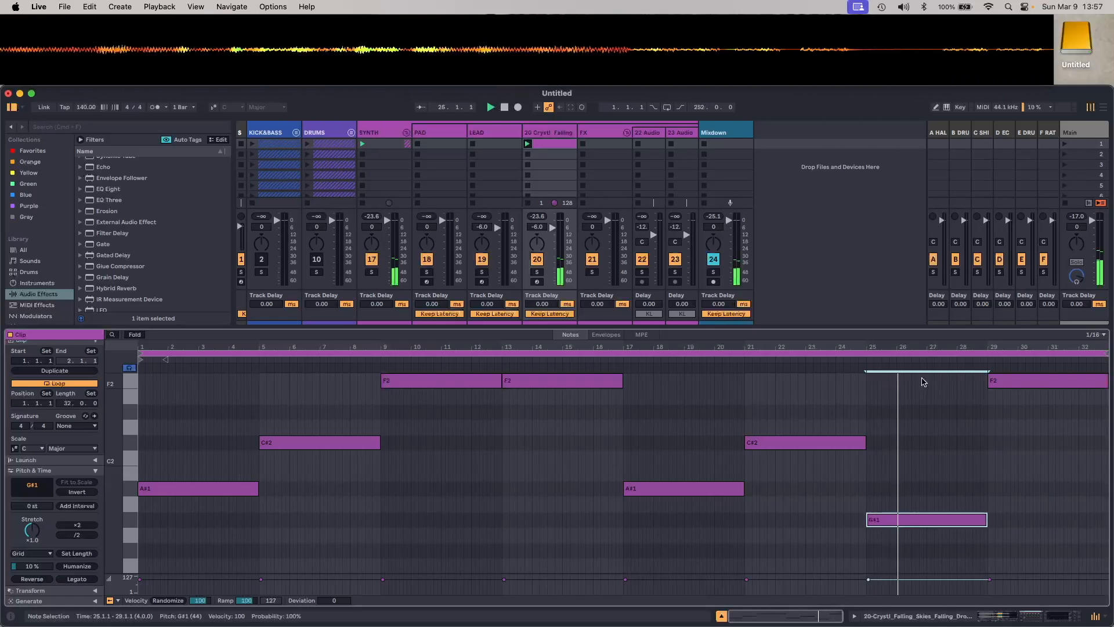
Transpose the final F2 note at bar 29 down to G#1 and select all notes of that pitch
click(997, 388)
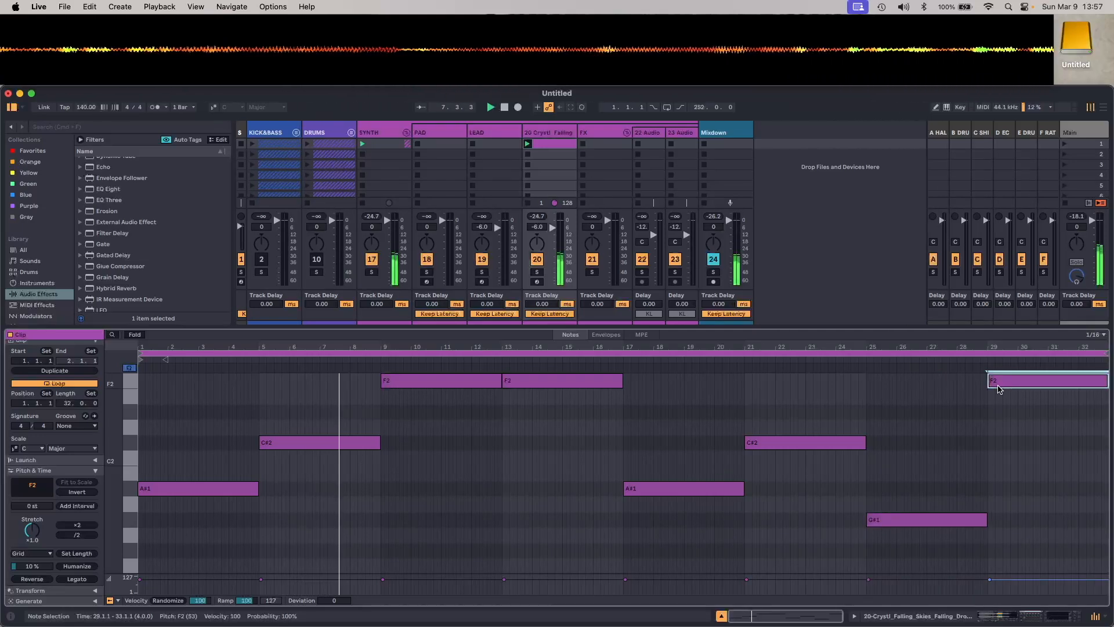
key(Down)
key(Down)
key(Down)
key(Down)
key(Down)
key(Down)
key(Down)
key(Down)
key(Down)
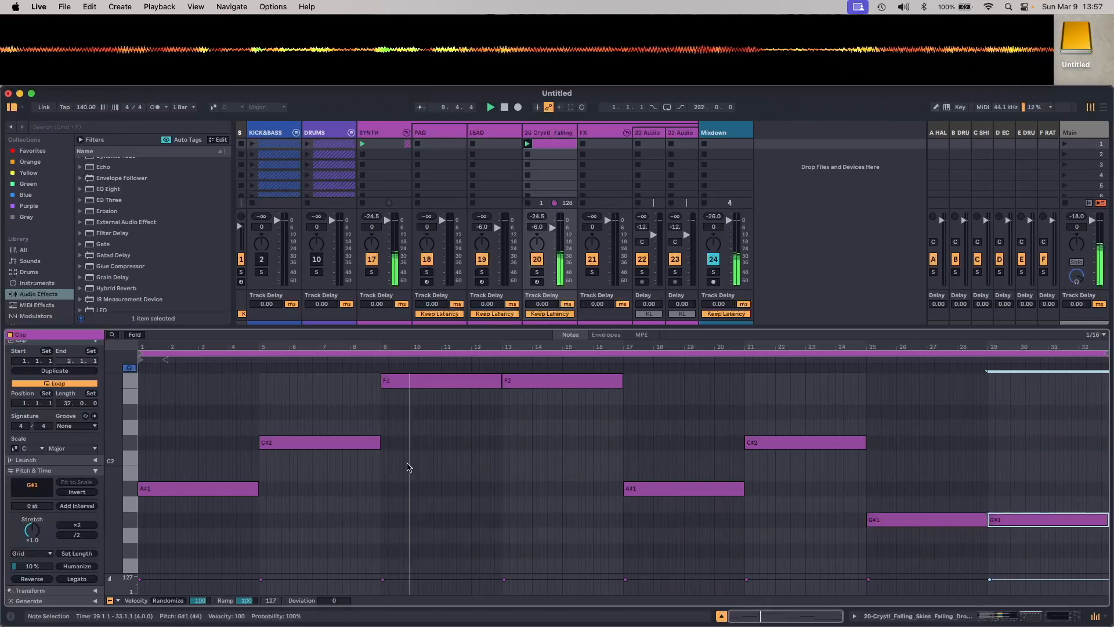
click(131, 537)
click(130, 519)
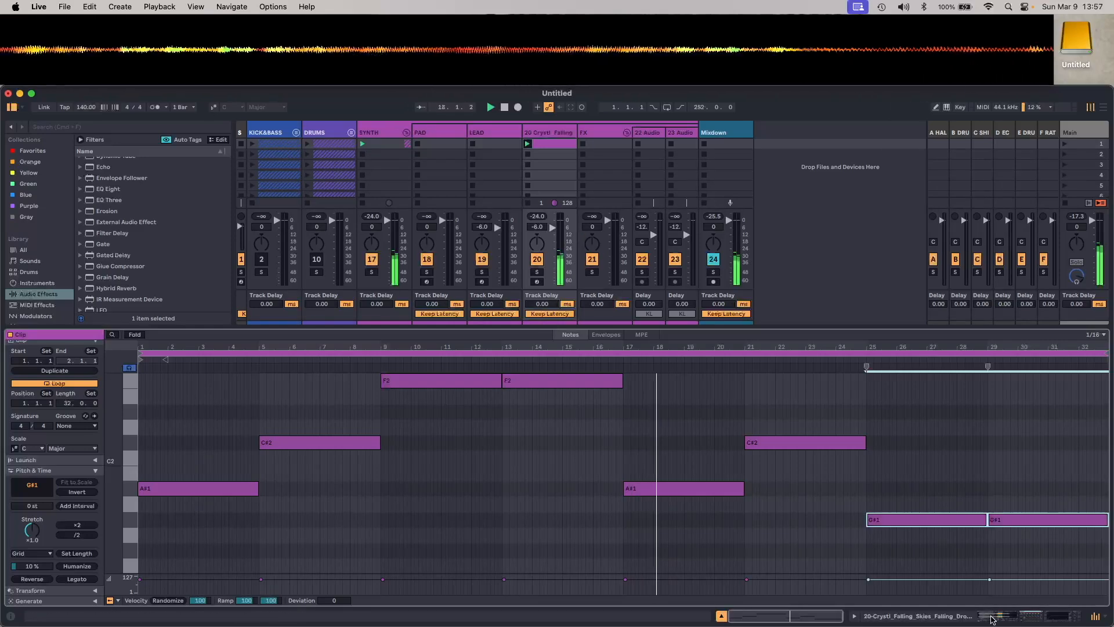
In Resonators, set resonator I's note to G1 and the pitches of II, III and IV to -7, +7 and +3 st
click(1007, 621)
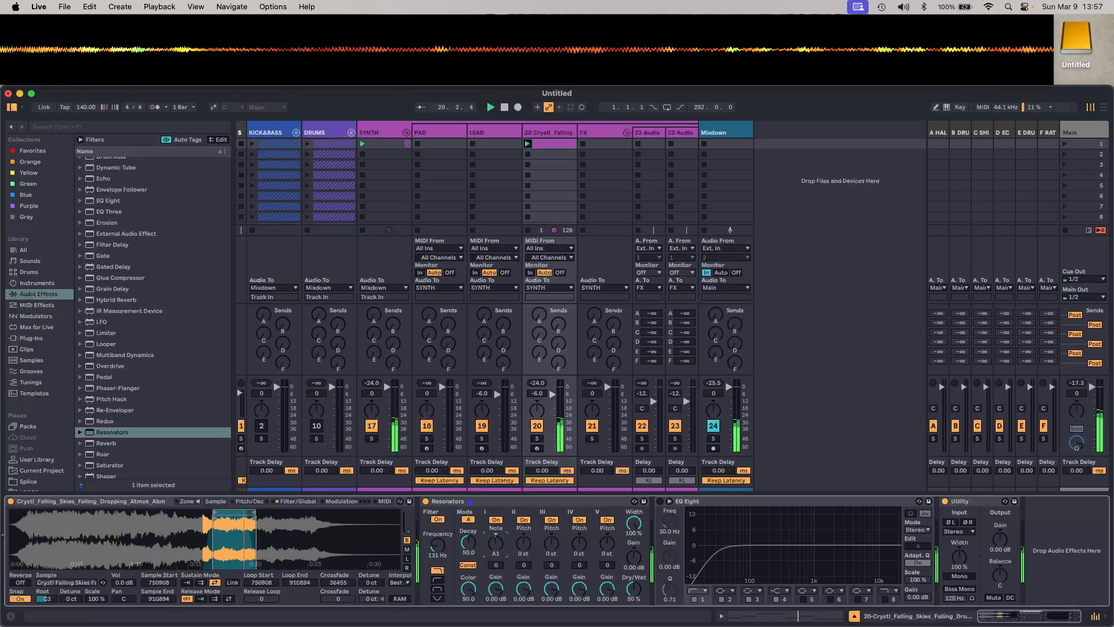
drag(496, 543, 495, 541)
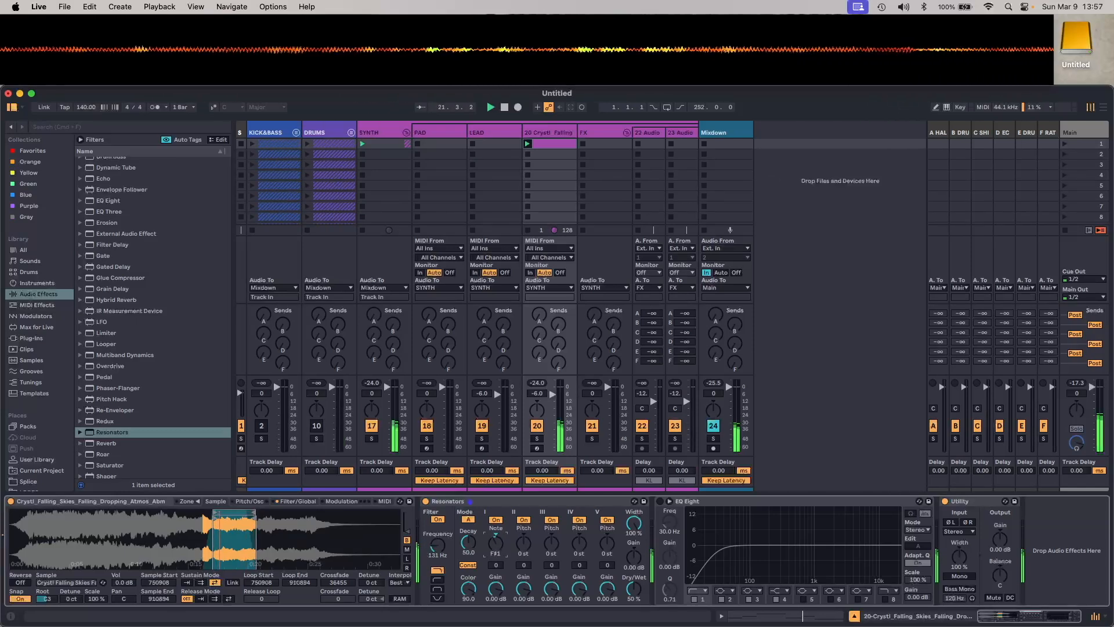
drag(524, 541, 528, 545)
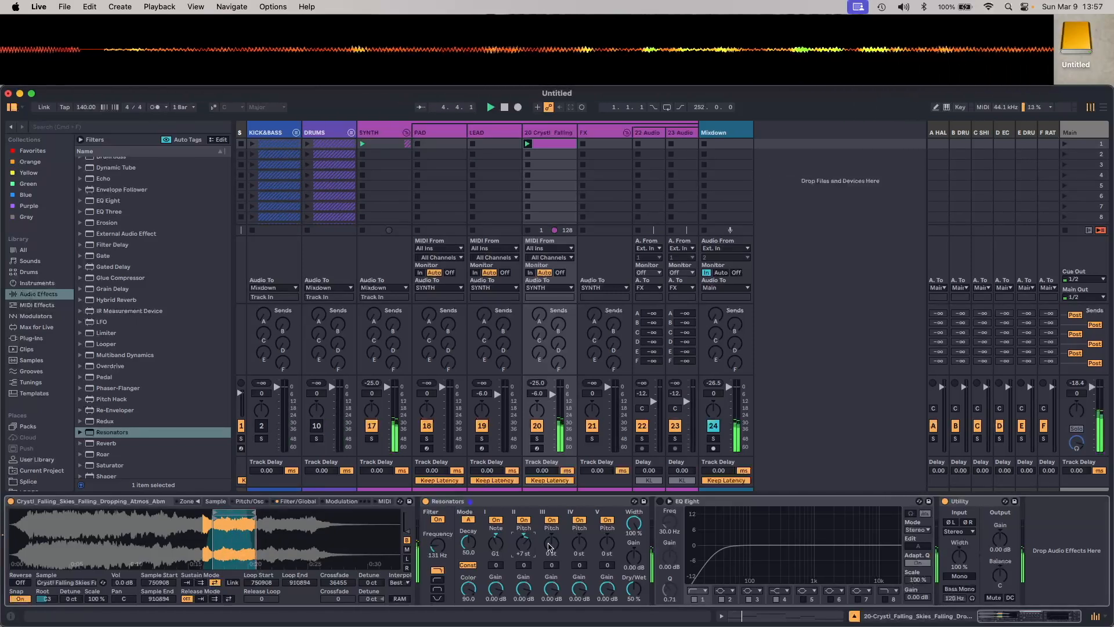
double_click(528, 546)
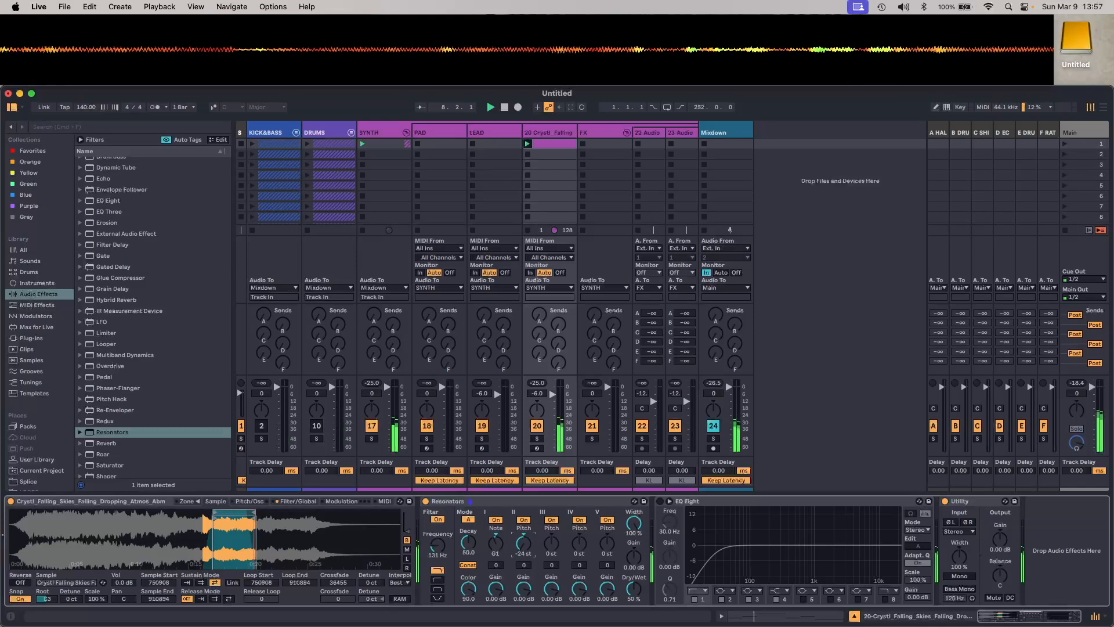
drag(634, 589, 634, 545)
drag(528, 547, 528, 539)
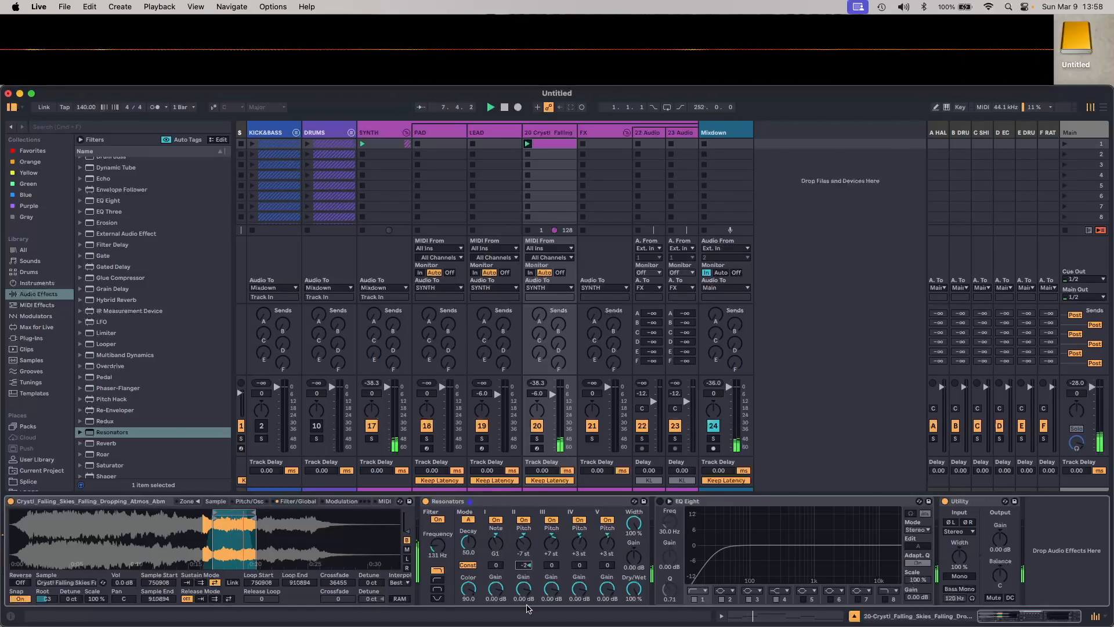
Detune the Resonators voices: II to -3, III to 7, IV to -8 and V to 12 cents
click(553, 566)
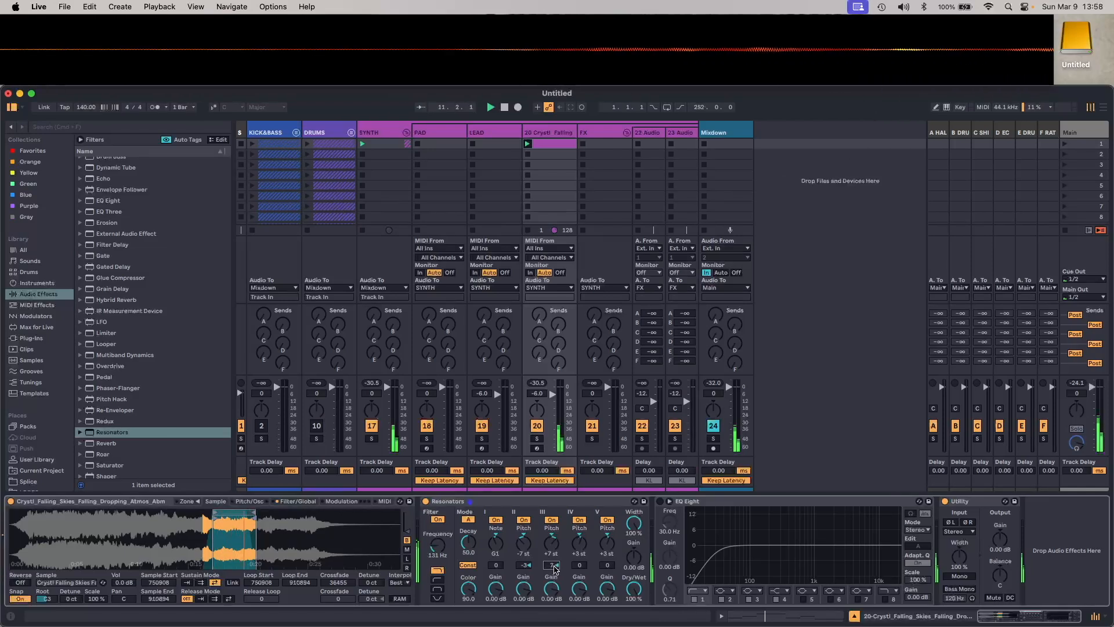
click(580, 567)
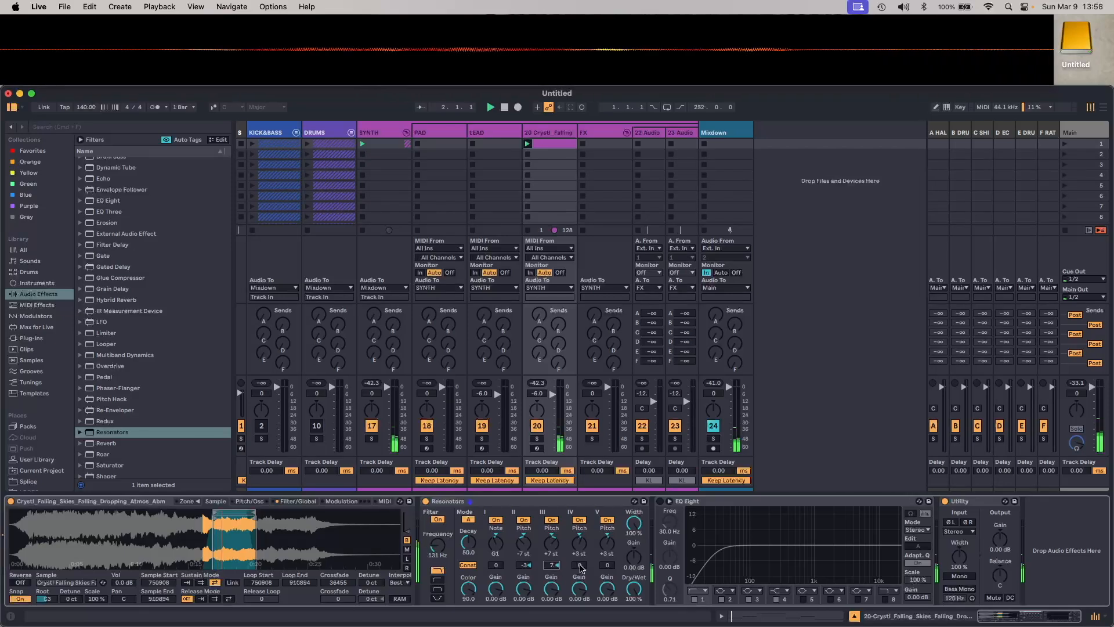
click(580, 566)
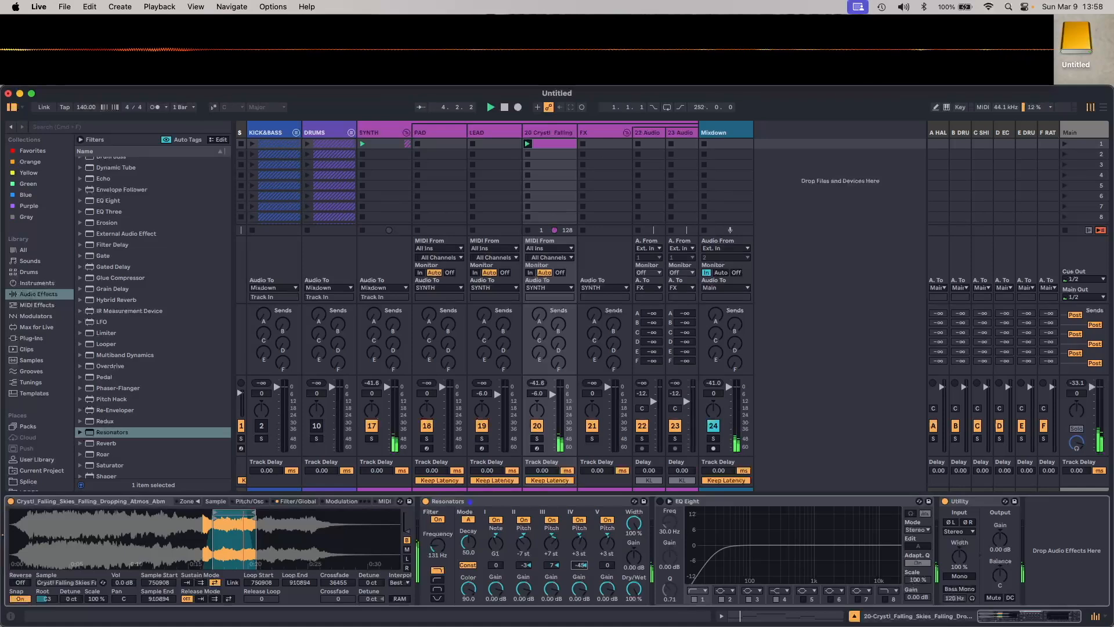
drag(580, 565, 580, 561)
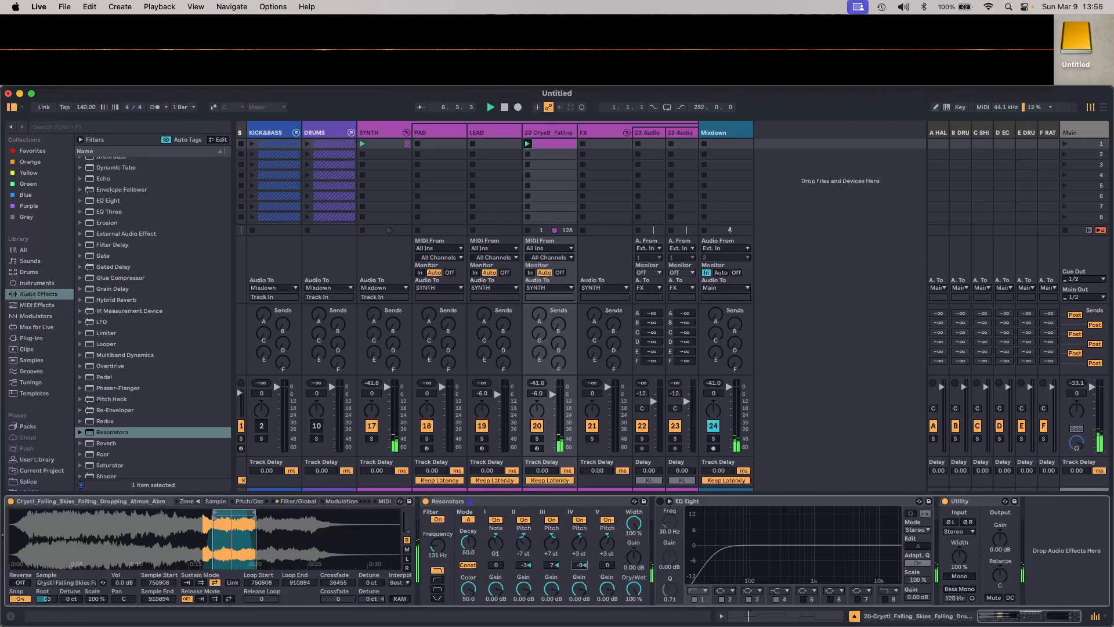
click(609, 565)
Set the Resonators Color to 84.1, Dry/Wet to 48% and output gain to 4.00 dB
drag(473, 594, 473, 621)
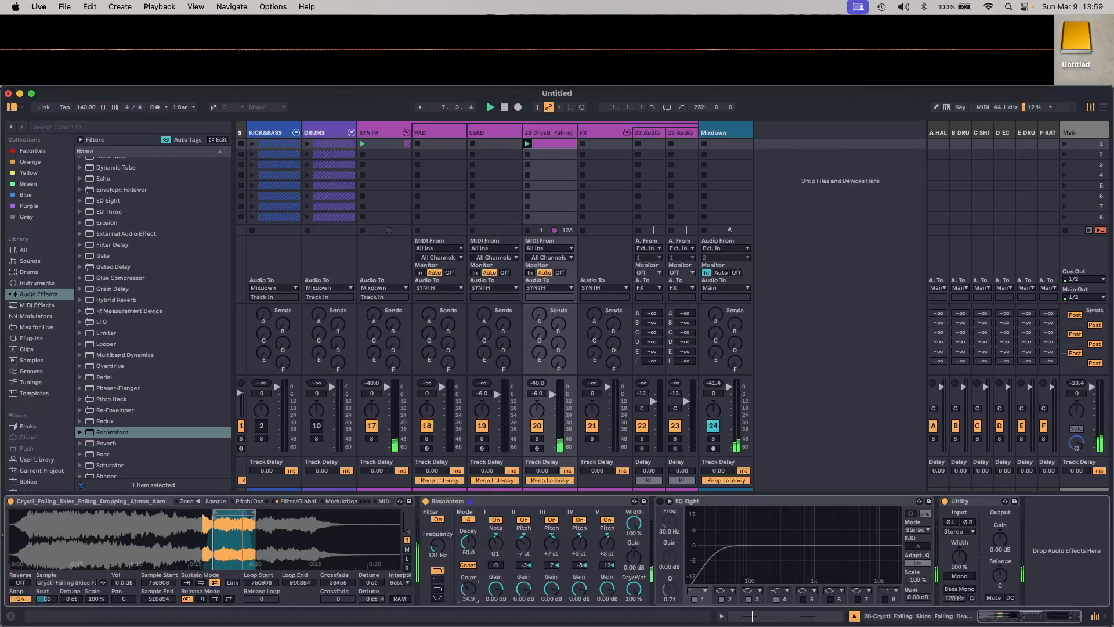
drag(634, 588, 634, 620)
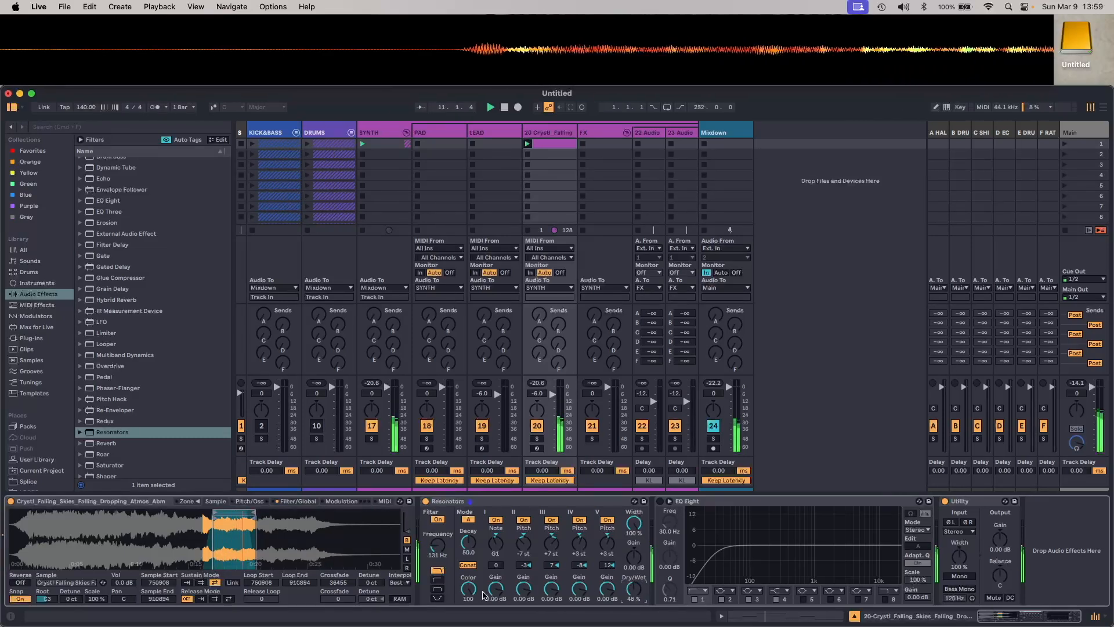
drag(468, 589, 468, 615)
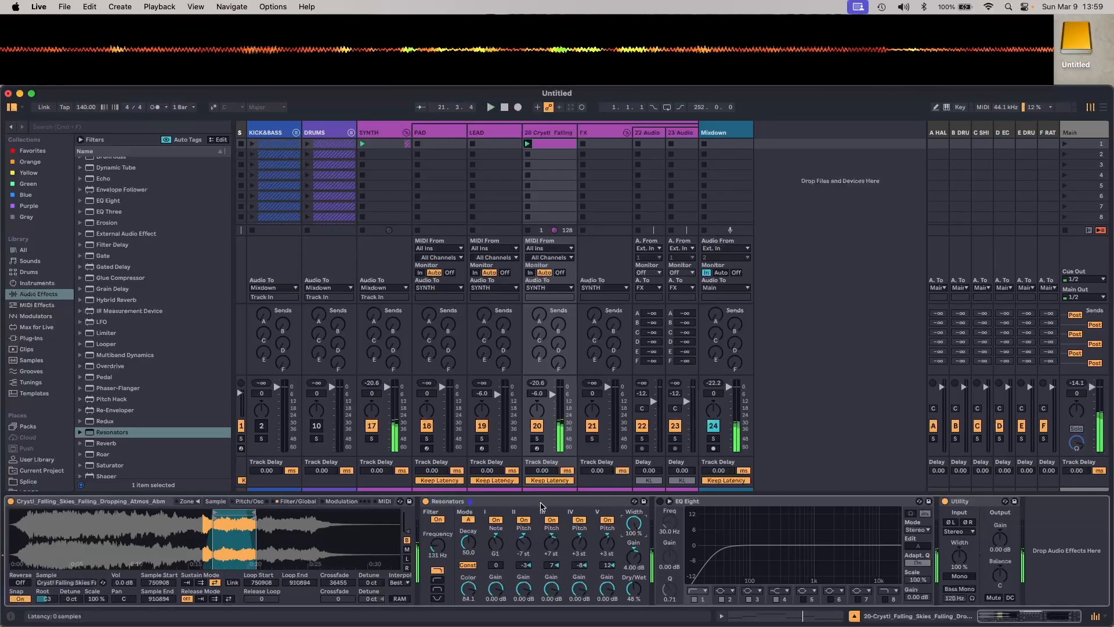
Search the audio effects for "redu" and insert Redux between Resonators and EQ Eight
scroll(156, 281, up, 7)
scroll(155, 281, up, 1)
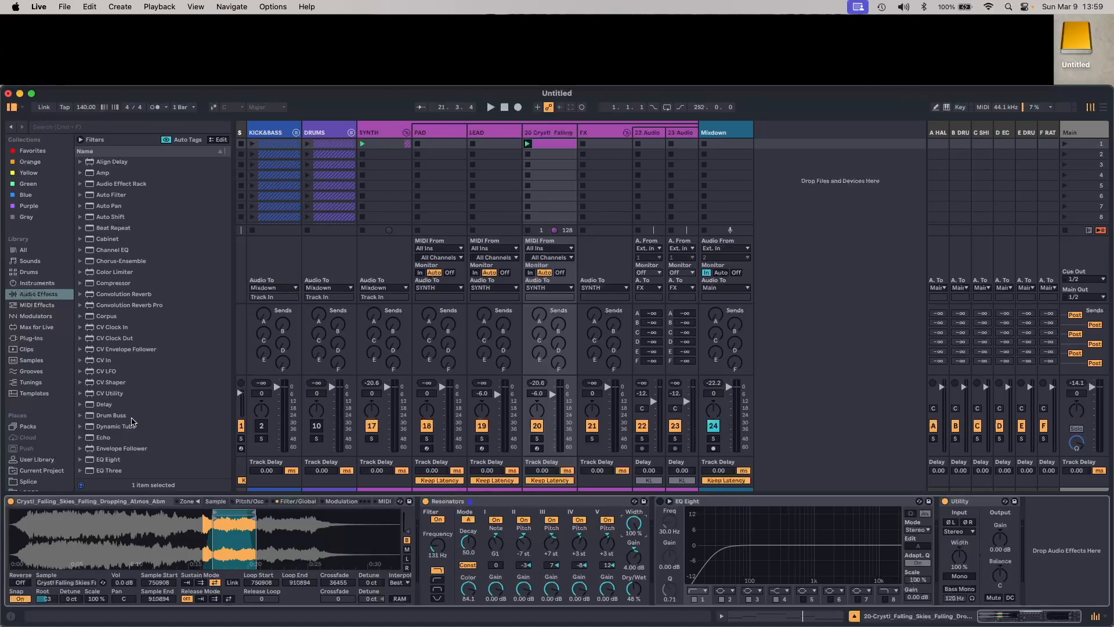
scroll(133, 422, down, 6)
scroll(116, 423, down, 3)
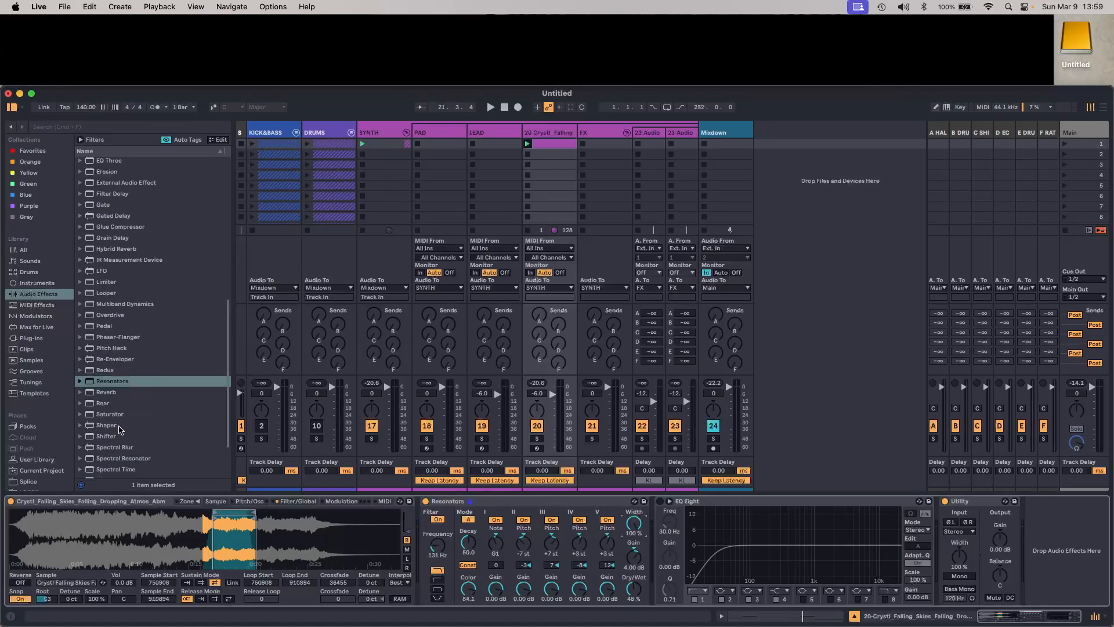
scroll(133, 428, down, 2)
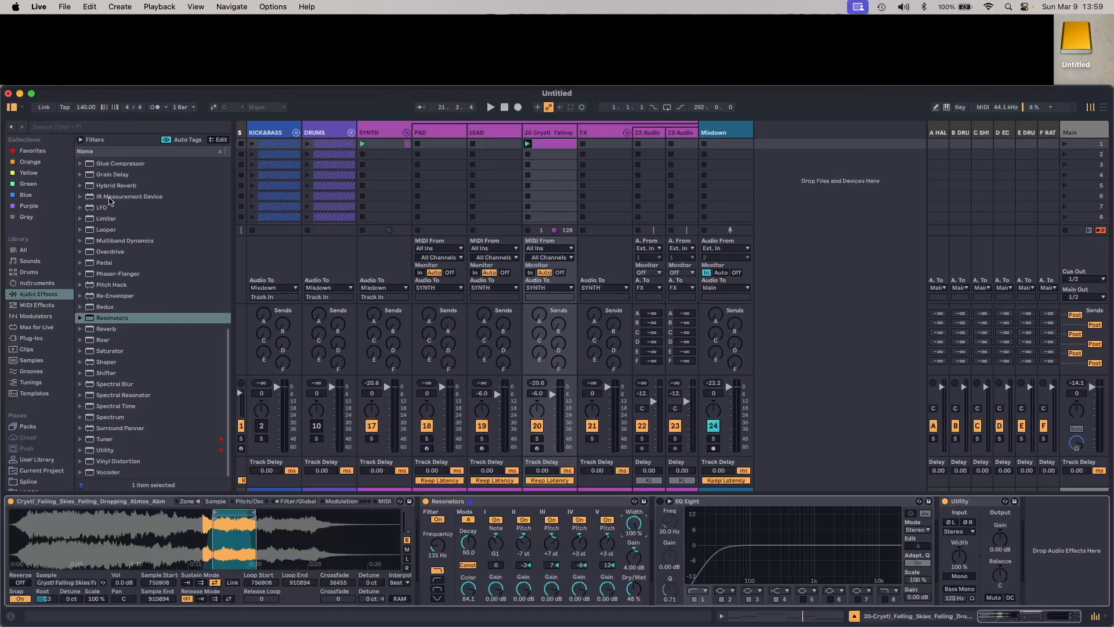
click(120, 129)
text(redu)
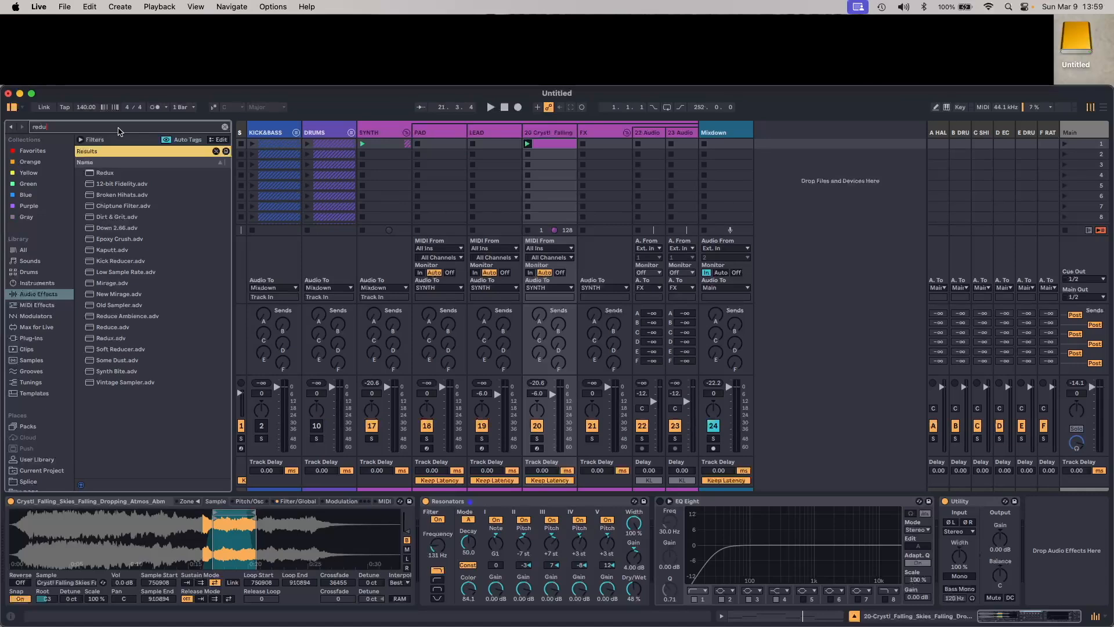
mouse_move(92, 172)
mouse_down()
mouse_move(262, 235)
mouse_move(676, 533)
mouse_move(657, 533)
mouse_move(724, 551)
mouse_move(724, 575)
mouse_move(724, 547)
mouse_up()
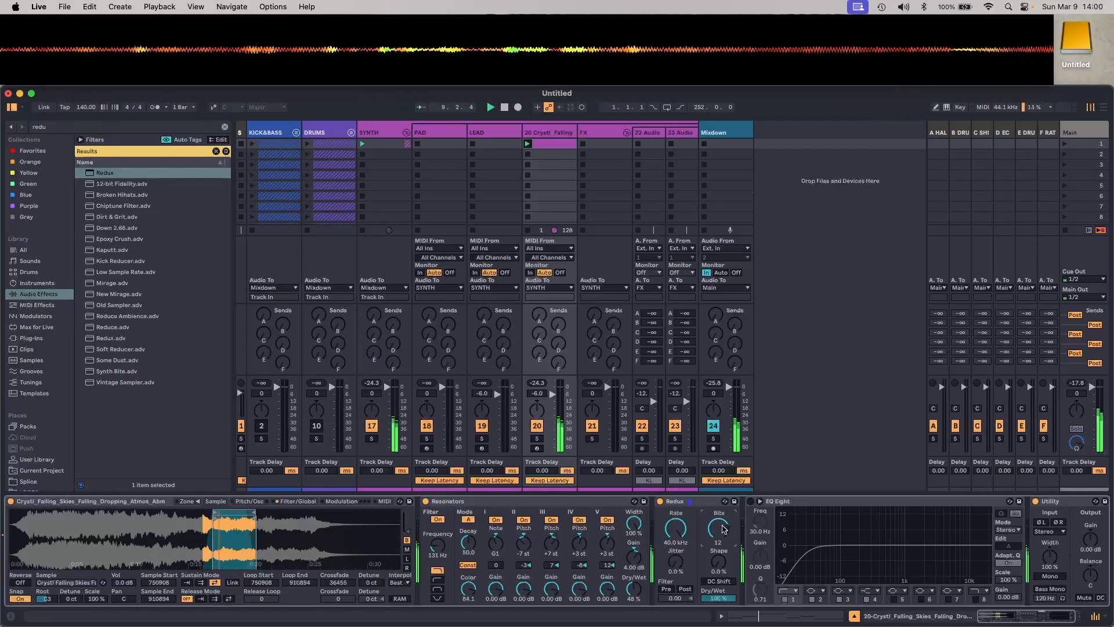
Try a lower Redux sample rate, return it to 40.0 kHz and set Bits to 10
scroll(724, 529, right, 1)
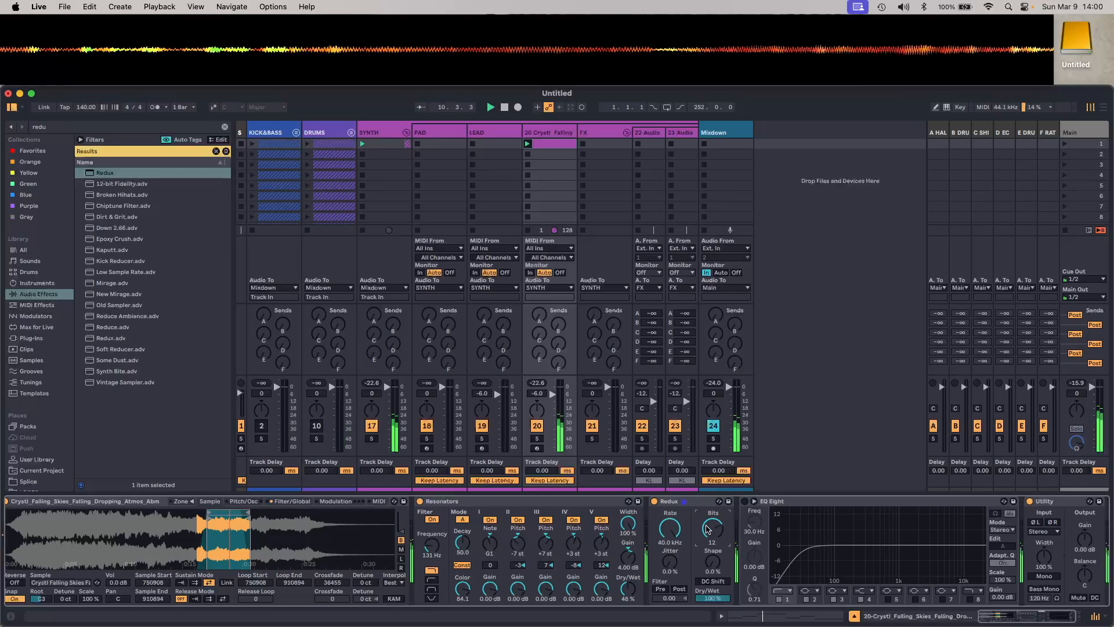
drag(675, 529, 675, 580)
drag(669, 529, 668, 510)
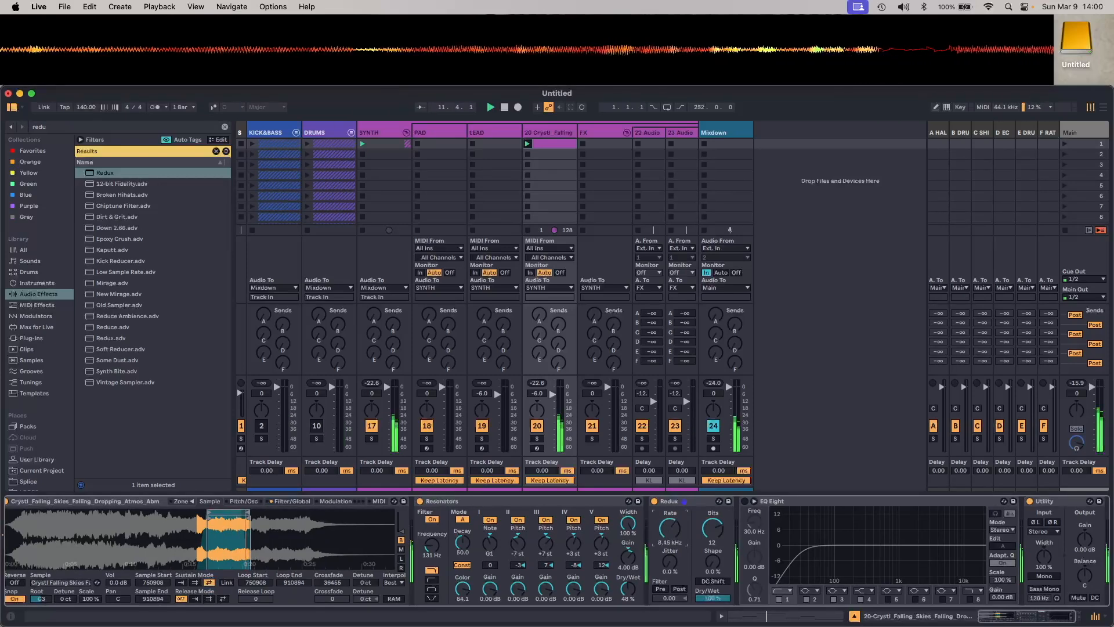
drag(712, 528, 713, 542)
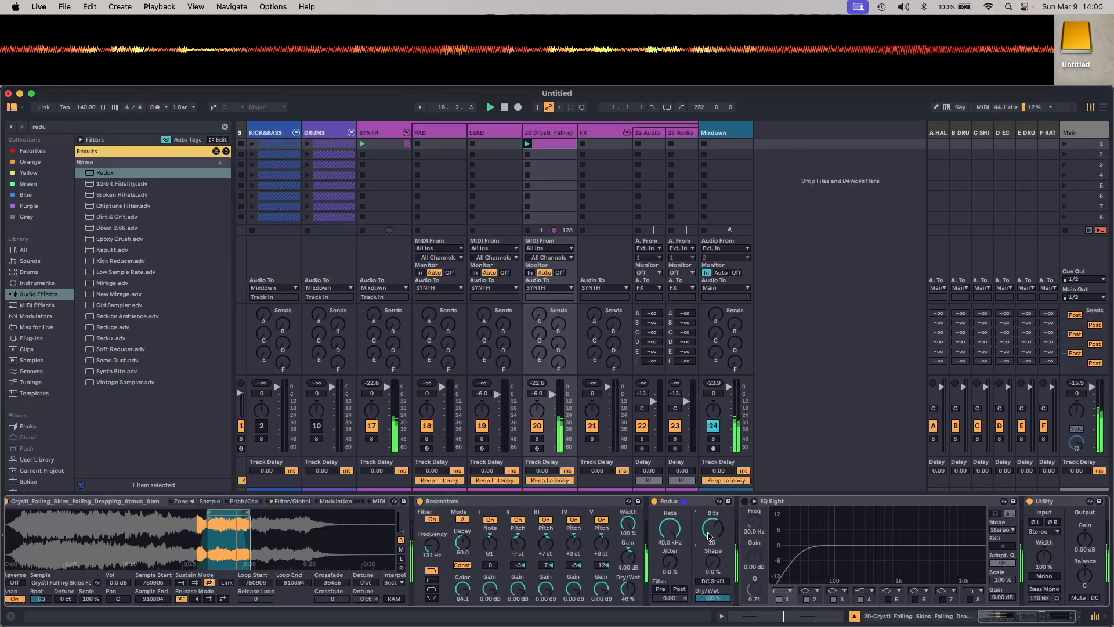
Clear the browser search and insert Saturator between Redux and EQ Eight
click(81, 127)
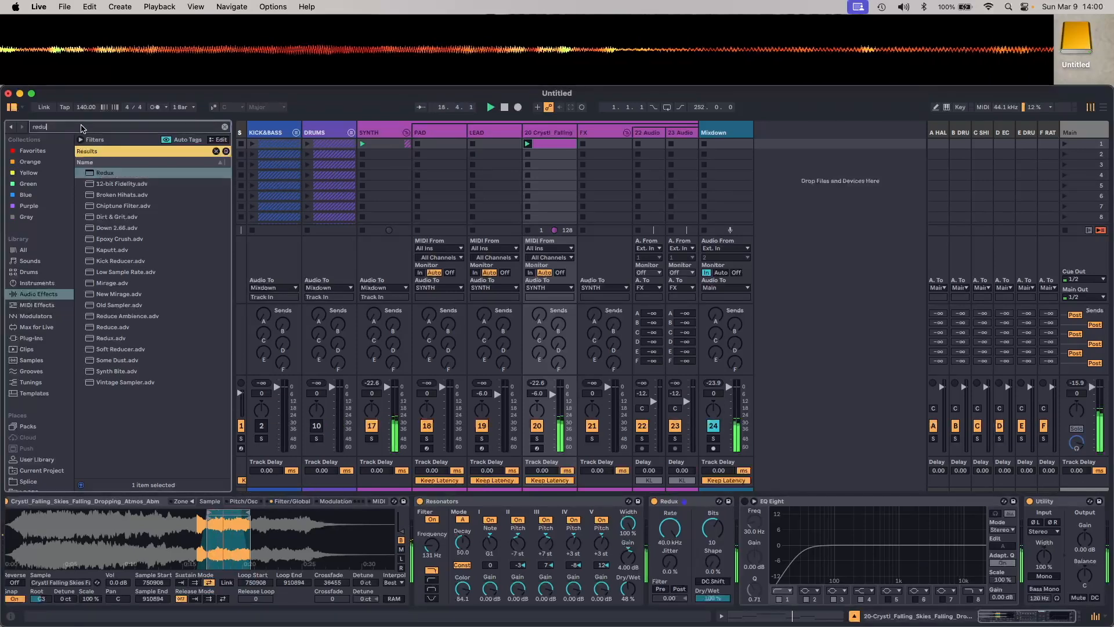
key(Escape)
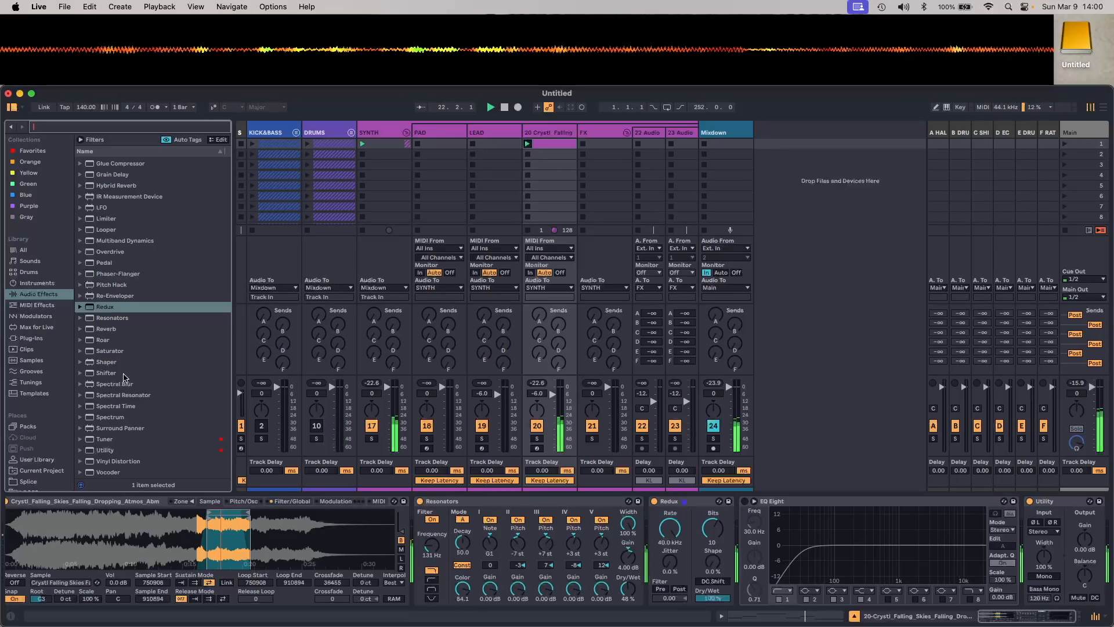
scroll(123, 377, up, 3)
scroll(124, 377, down, 3)
mouse_move(113, 350)
mouse_down()
mouse_move(302, 388)
mouse_move(739, 524)
mouse_up()
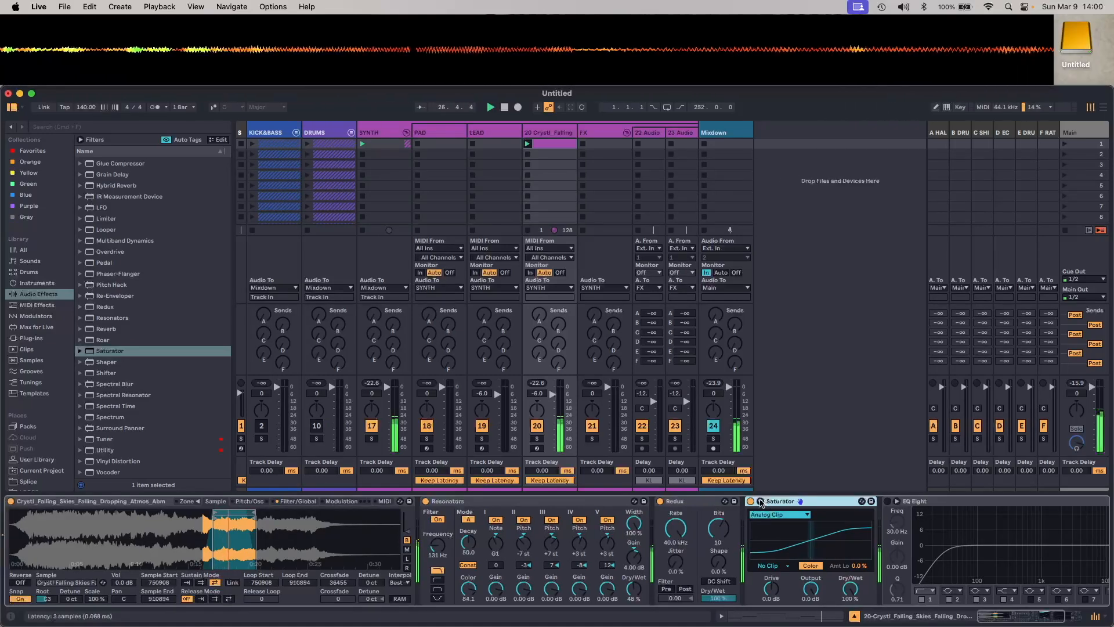
Expand the Saturator, try the Soft Sine curve and set the curve type to Medium Curve
click(760, 501)
click(777, 515)
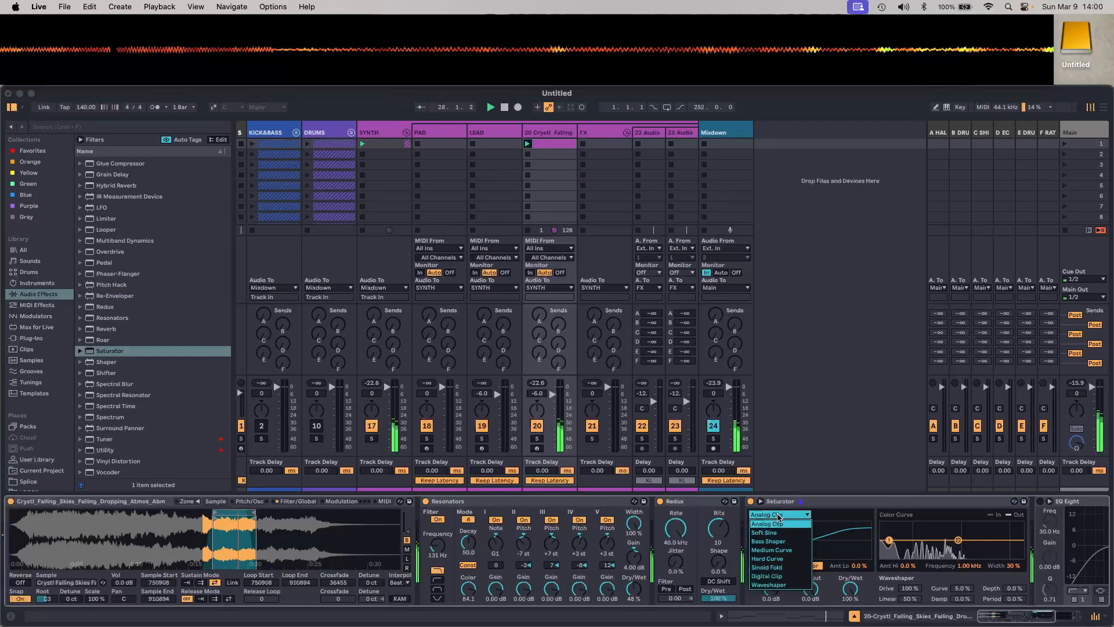
click(783, 532)
click(782, 515)
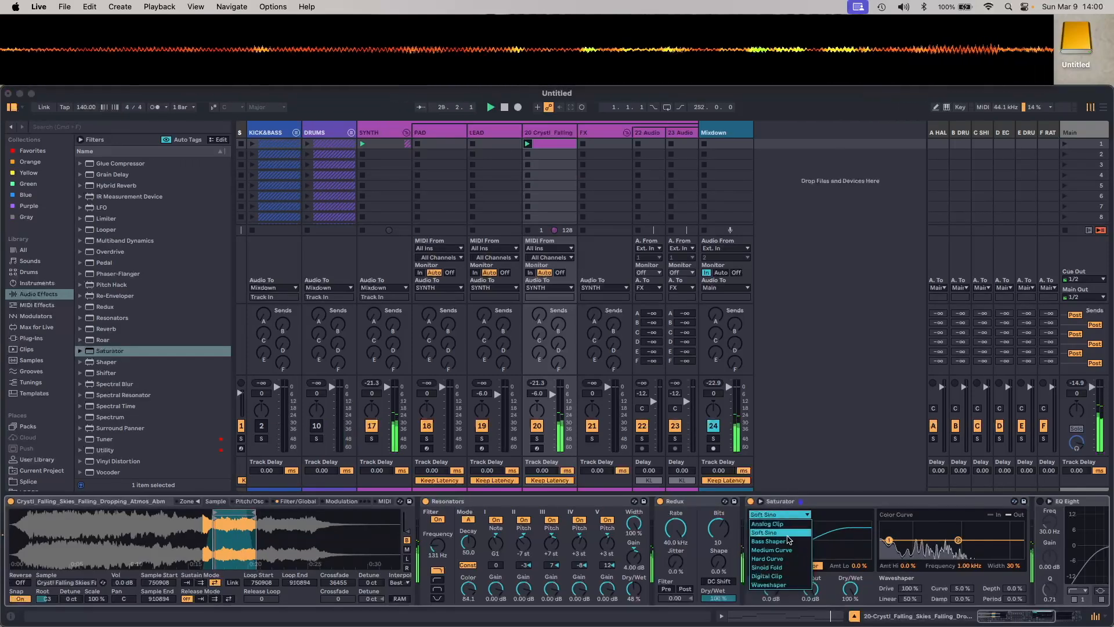
click(790, 549)
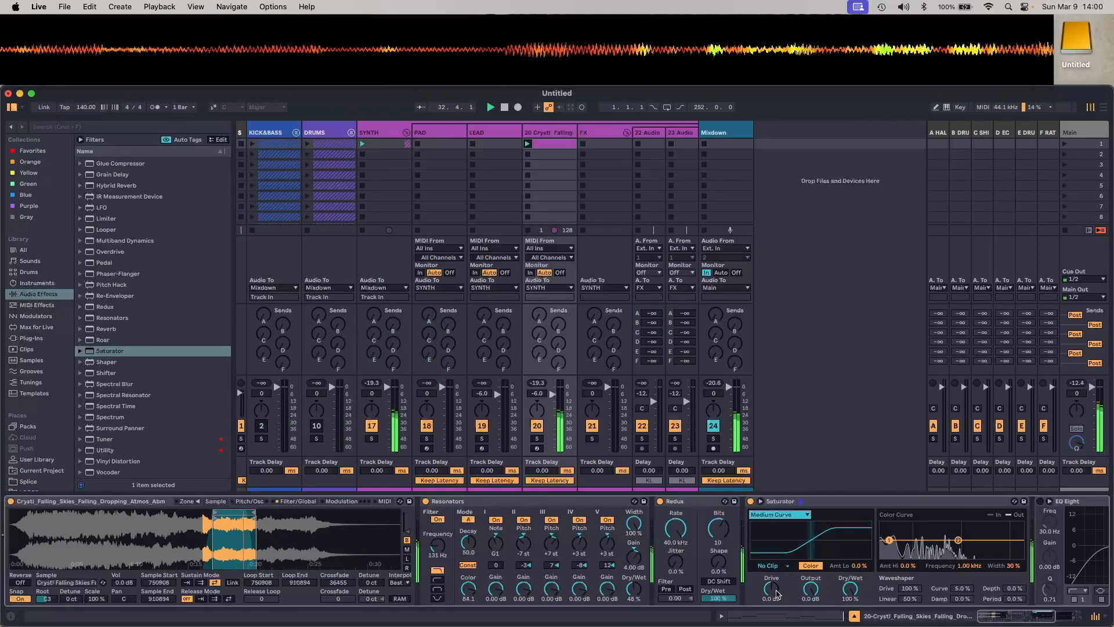
Set the Saturator's Drive to 12 dB and Output to -8.0 dB
drag(777, 594, 777, 591)
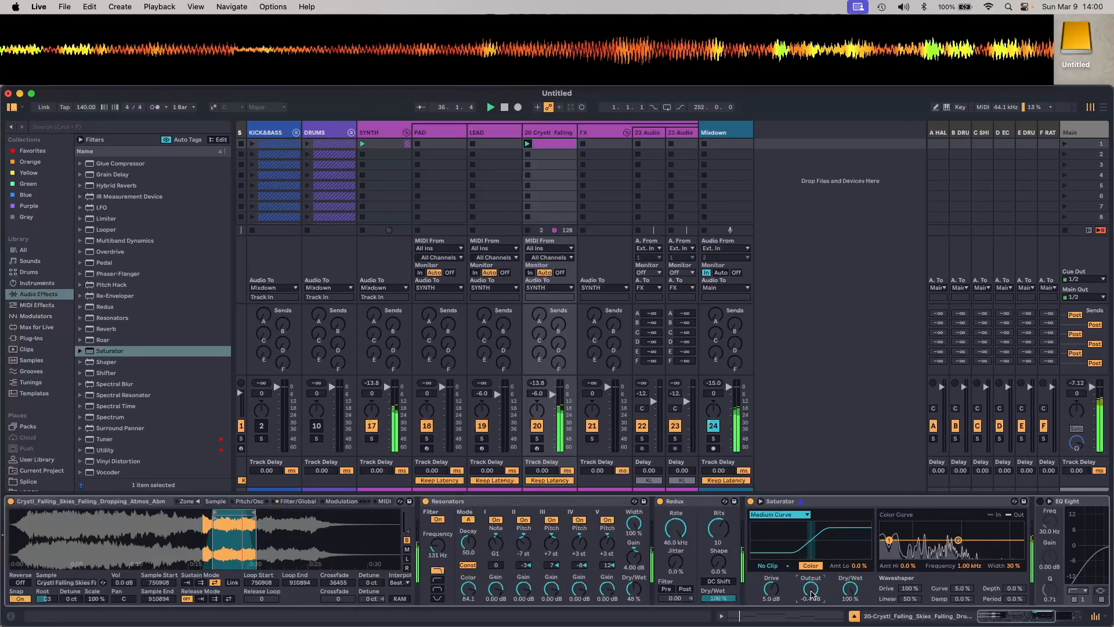
drag(811, 594, 771, 596)
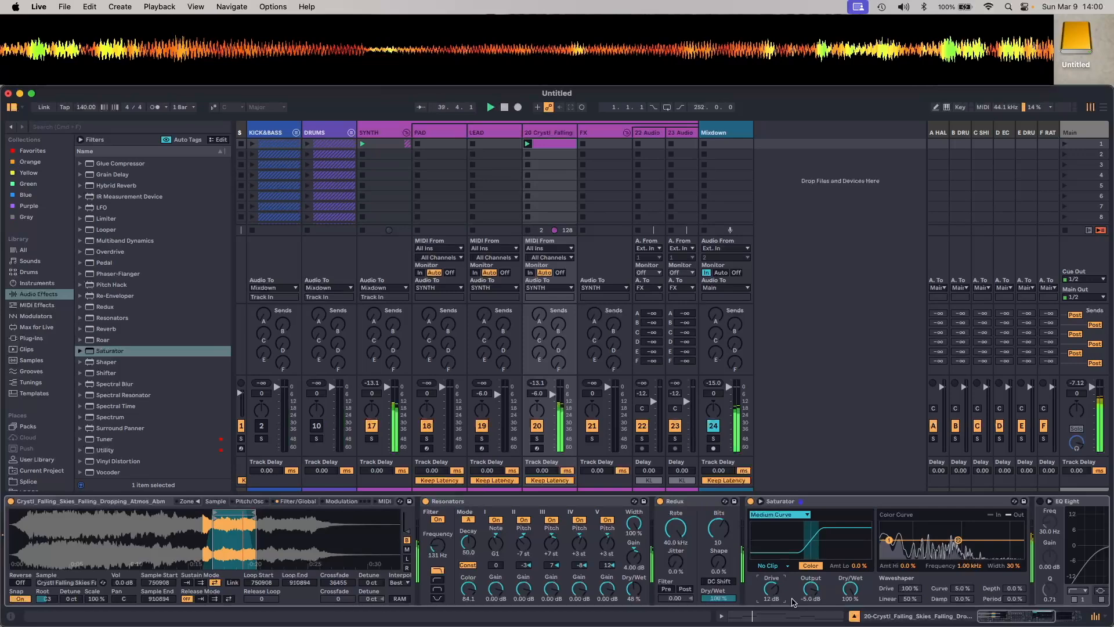
drag(814, 593, 814, 599)
Shape the Saturator's Color curve with Amt Lo -64%, Amt Hi 42%, Frequency 4.67 kHz and Width 60%
drag(859, 565, 858, 566)
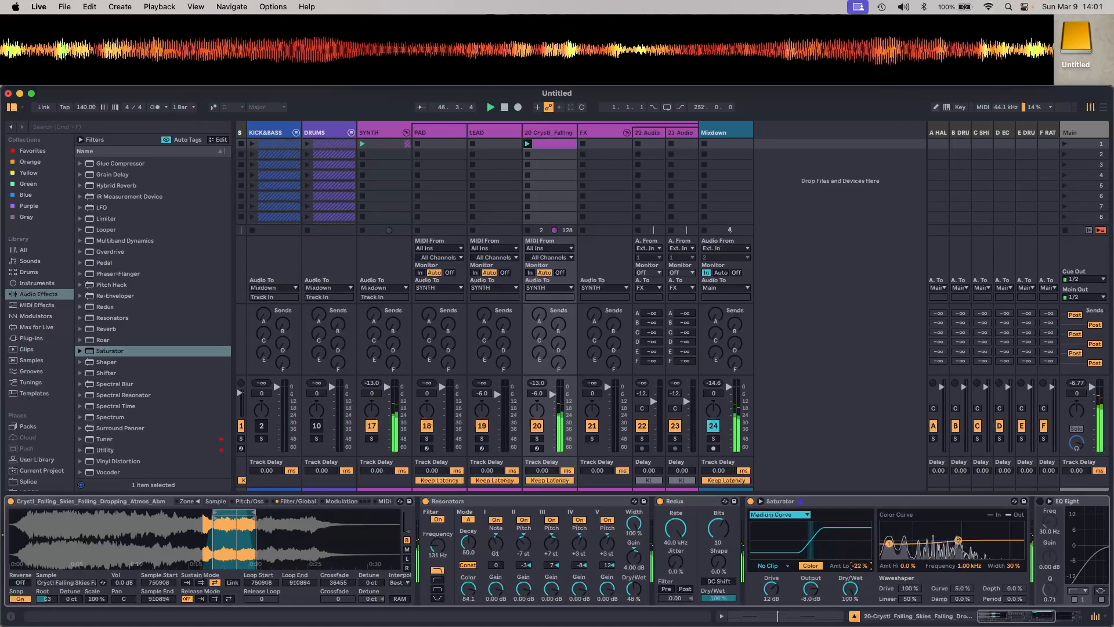
drag(859, 567, 859, 570)
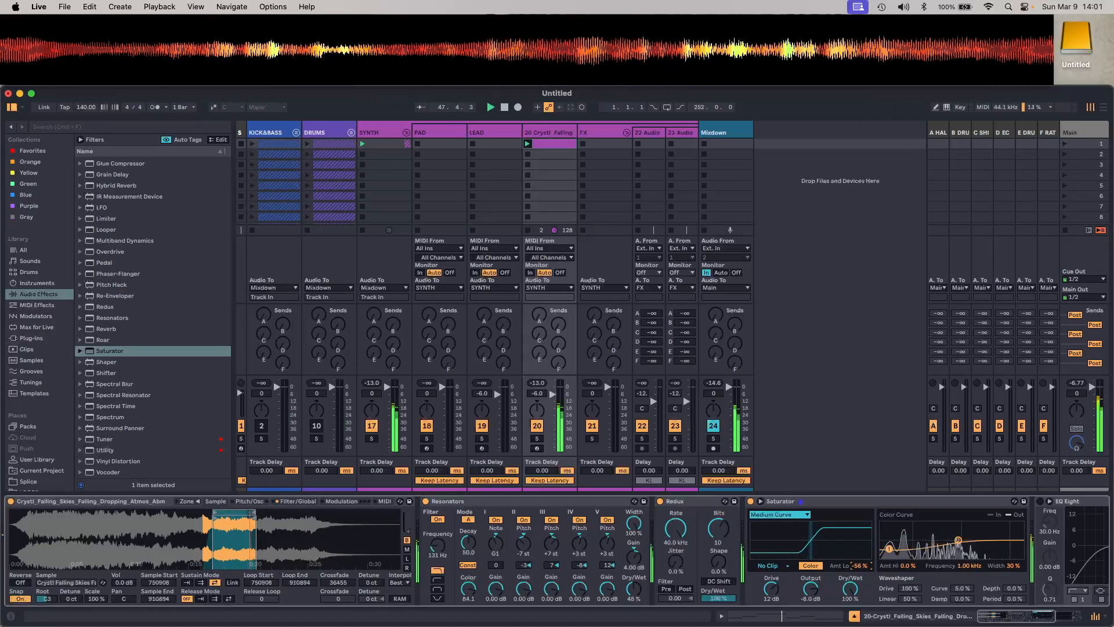
drag(859, 571, 858, 569)
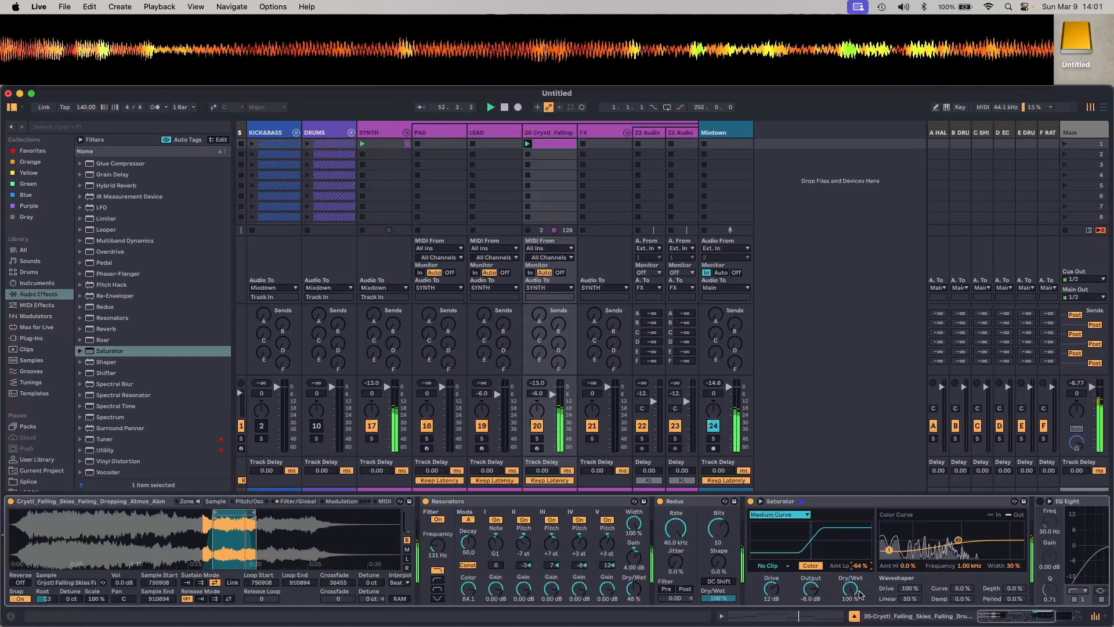
scroll(859, 593, right, 3)
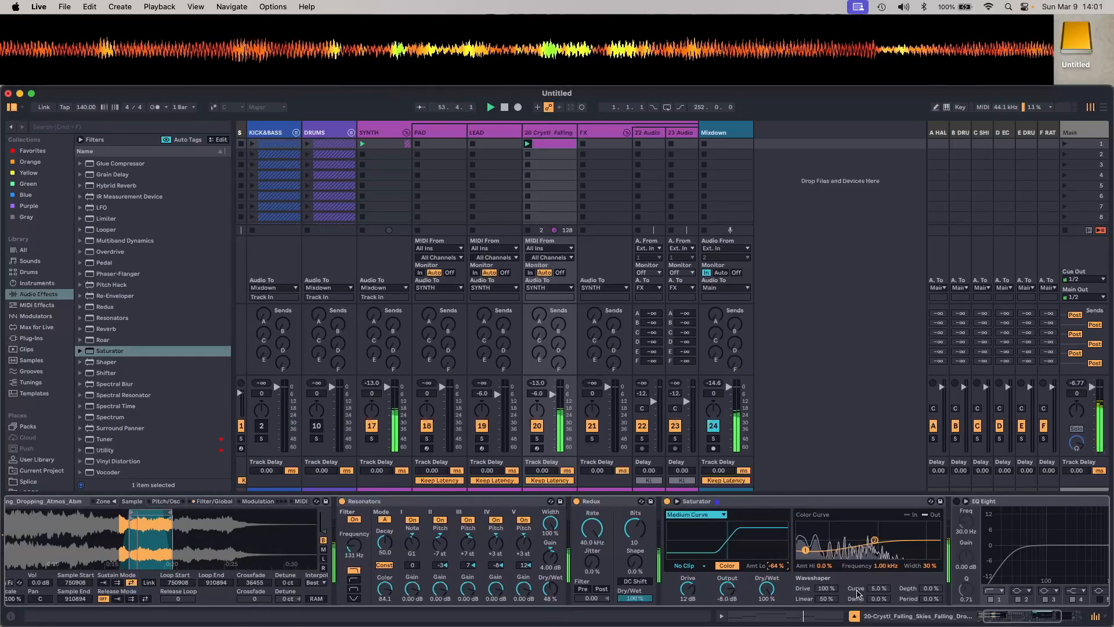
drag(887, 566, 887, 548)
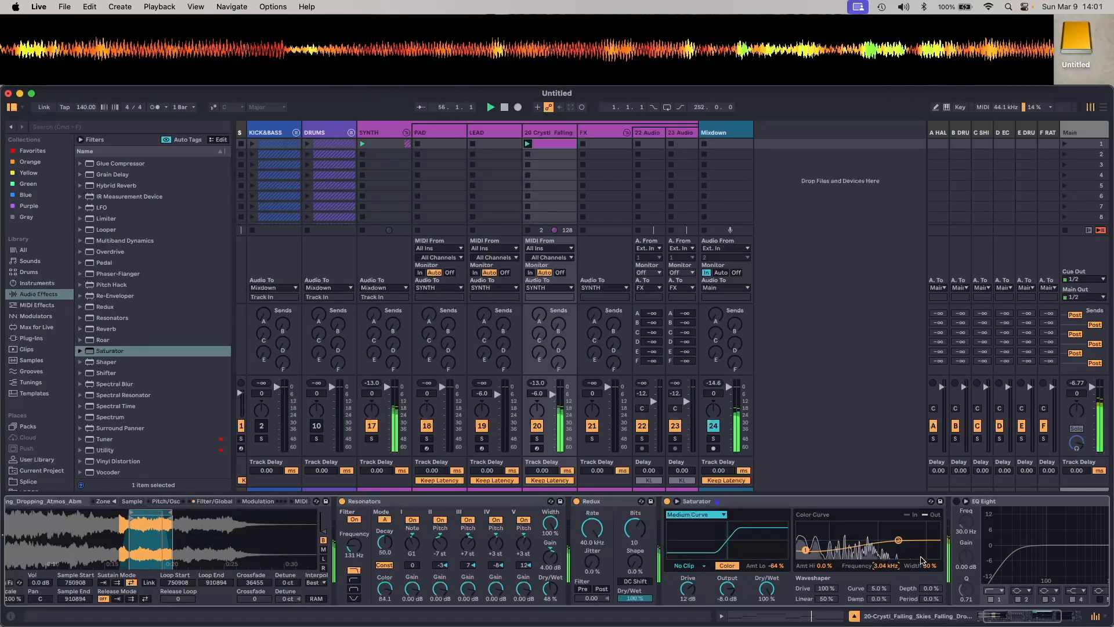
drag(898, 541, 930, 549)
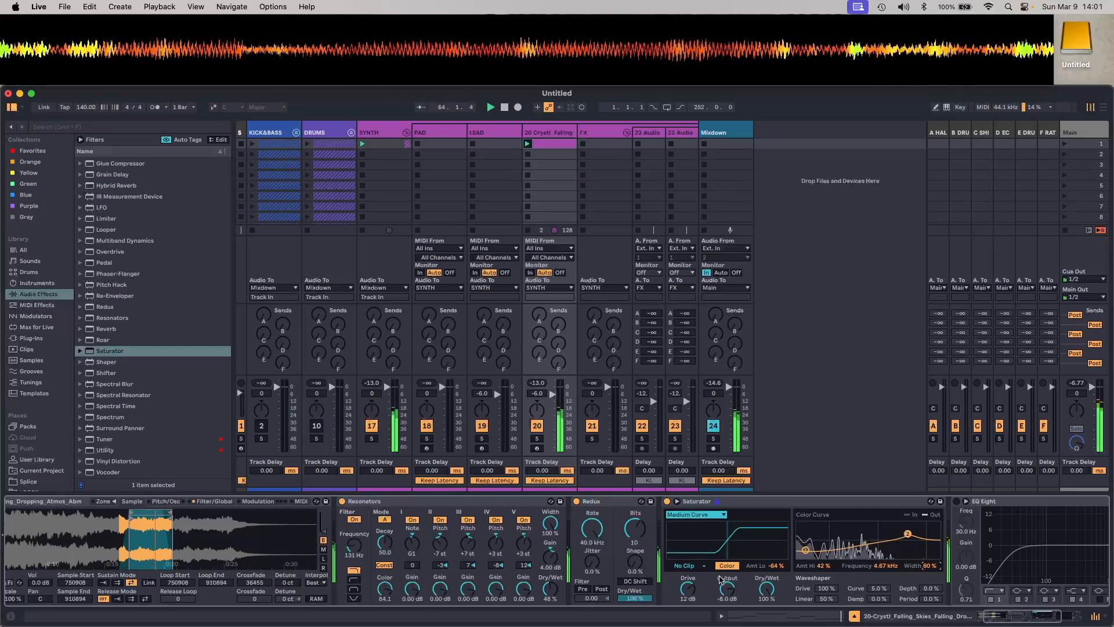
Compare the Saturator's Hard Clip and No Clip modes, and set the clipping mode to Soft Clip
click(699, 568)
click(700, 570)
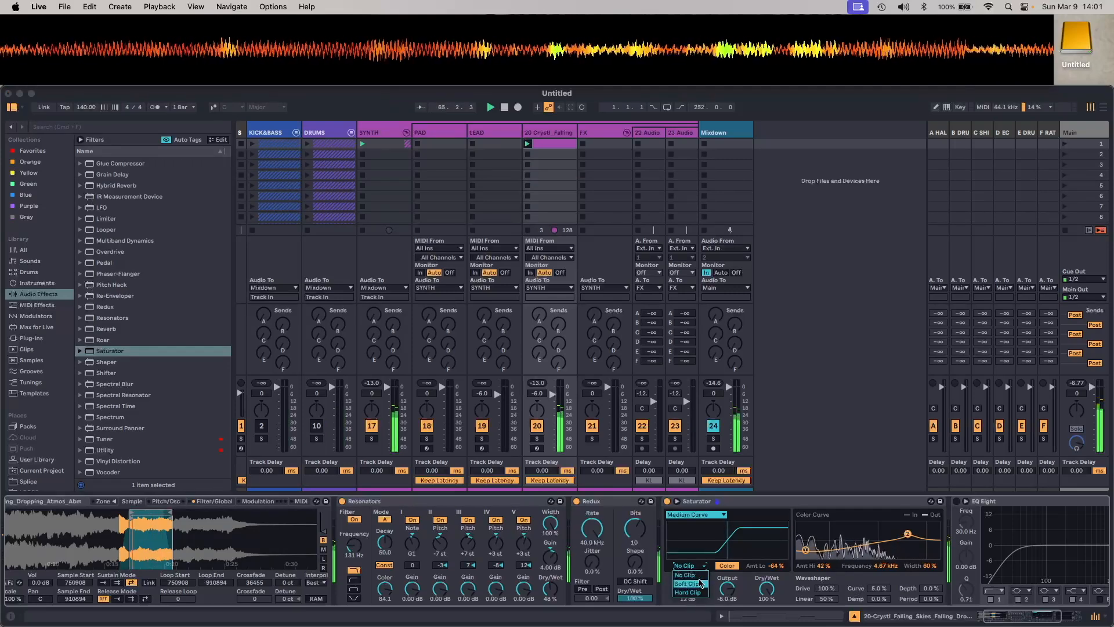
click(699, 570)
click(701, 592)
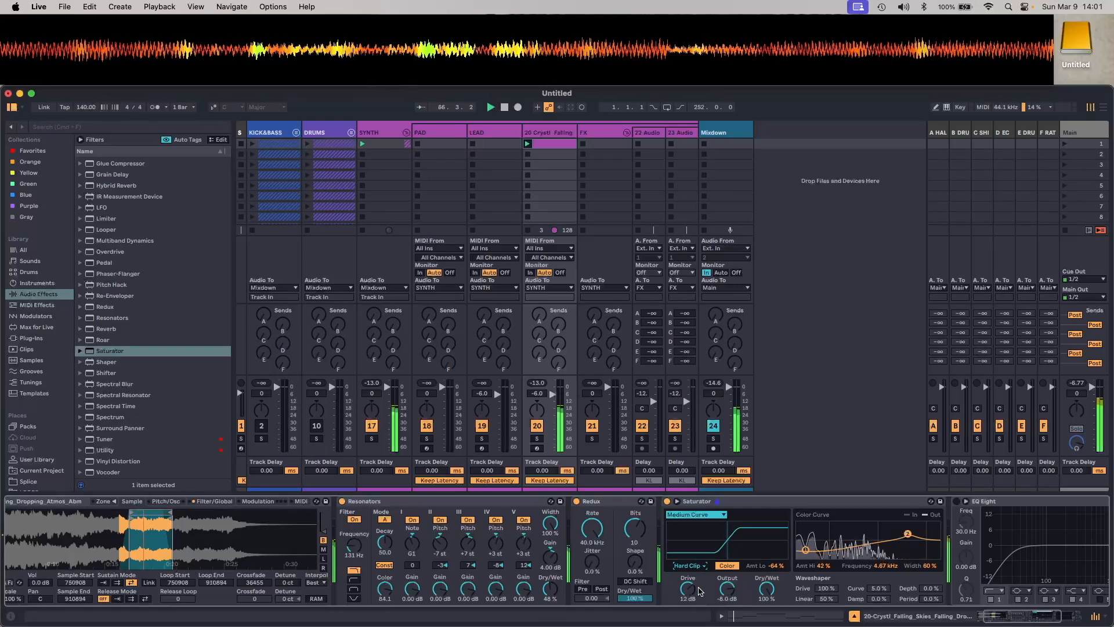
click(701, 567)
click(701, 575)
click(701, 567)
click(700, 582)
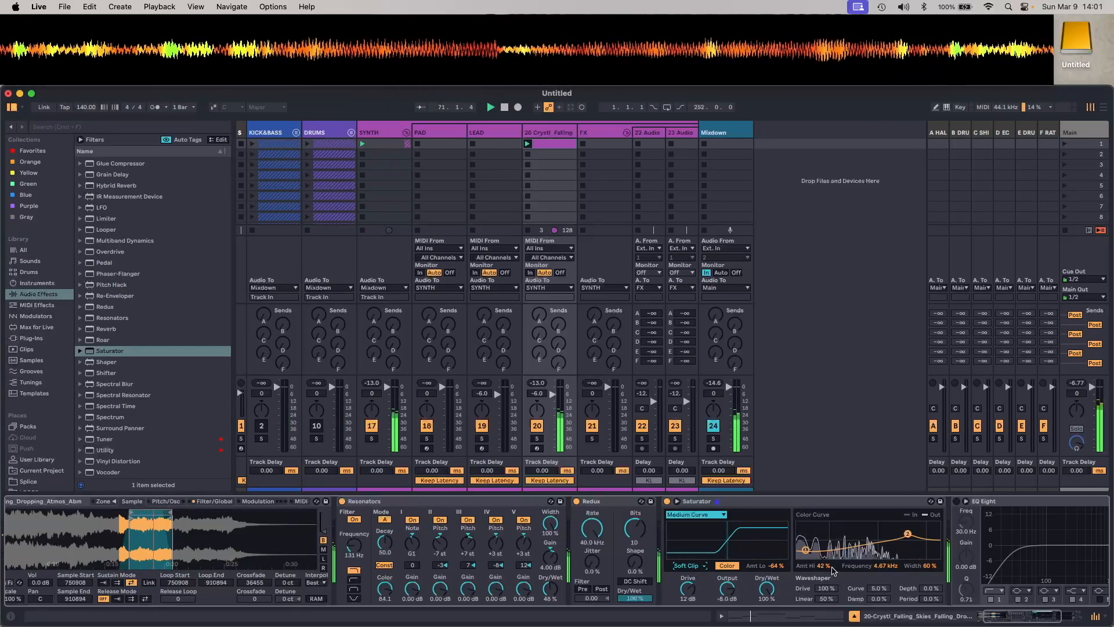
Fine-tune the Saturator's Color amounts to Amt Hi 41% and Amt Lo -42%
drag(824, 565, 824, 563)
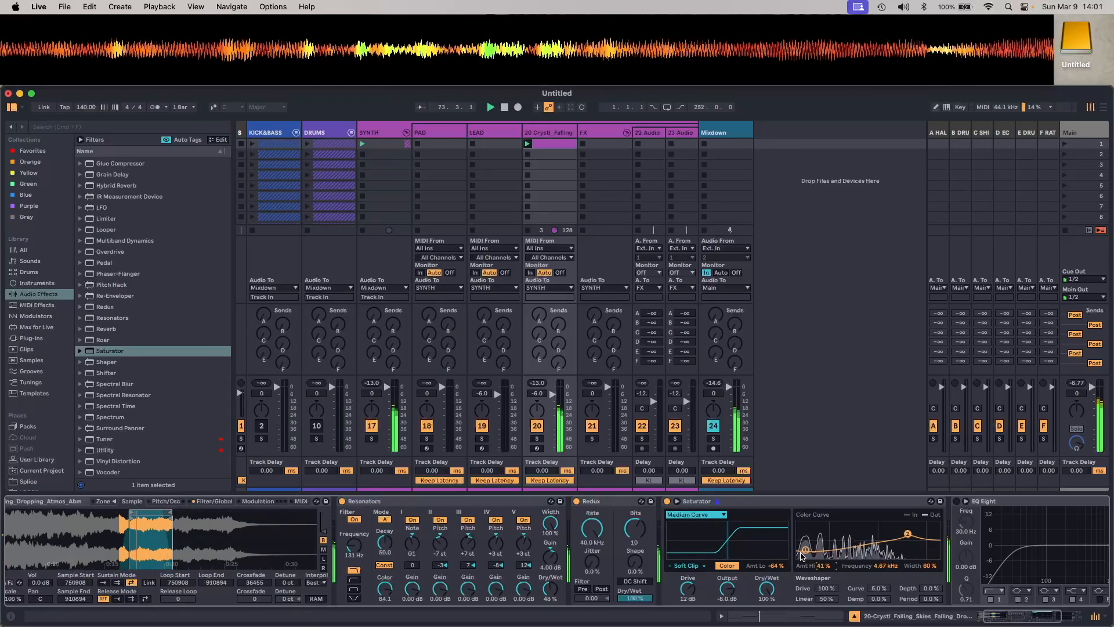
drag(805, 545, 806, 544)
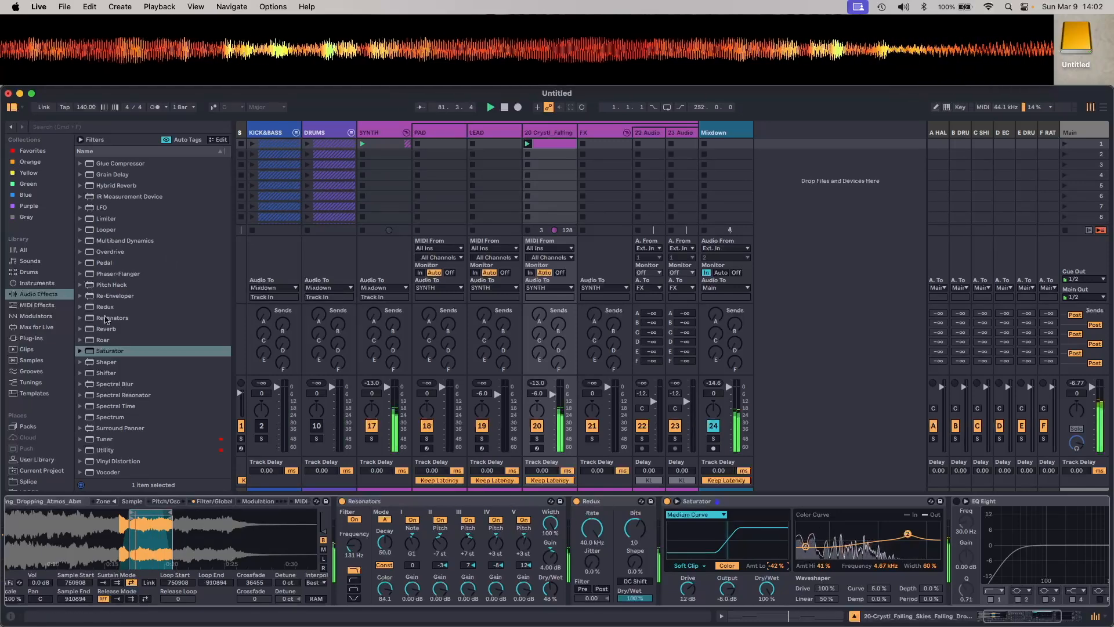
Find EQ Eight among the audio effects and insert it between the Saturator and the existing EQ Eight
scroll(113, 244, up, 3)
scroll(114, 244, up, 13)
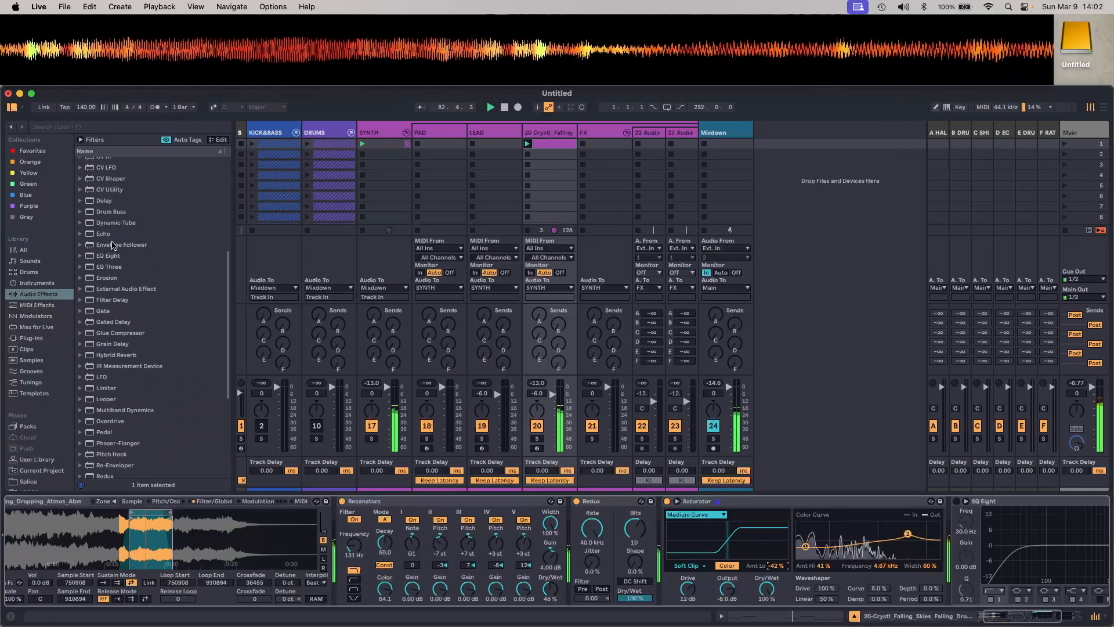
drag(112, 274, 933, 532)
key(super+d)
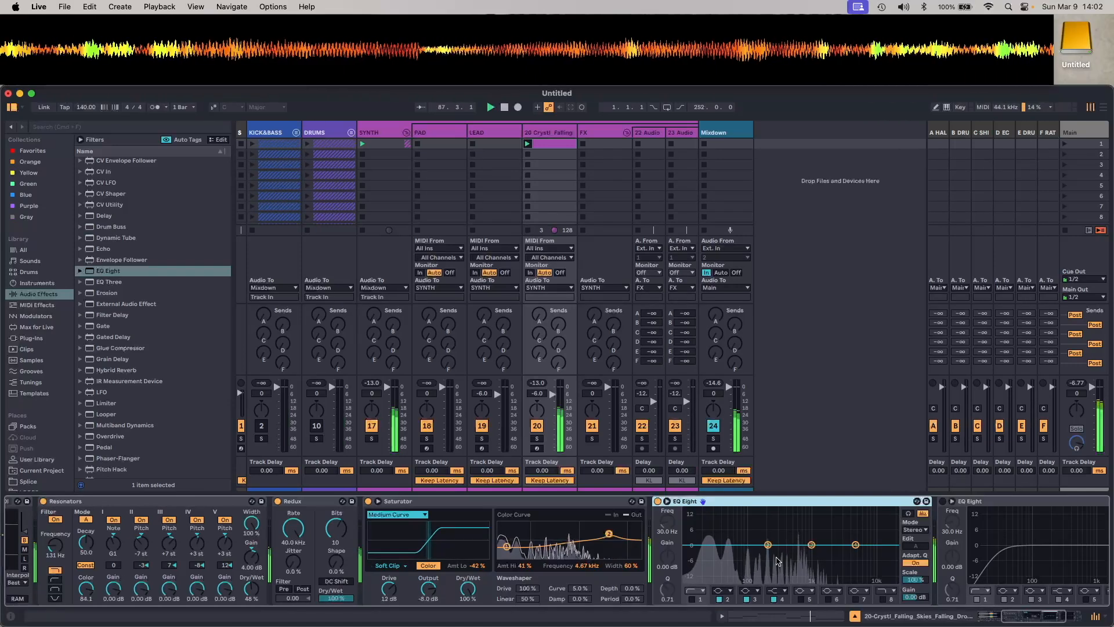
In the new EQ Eight, enable high-cut band 8 at 5.40 kHz and dip band 2 at 391 Hz by -4.29 dB with Q 1.87
click(883, 599)
drag(671, 528, 672, 557)
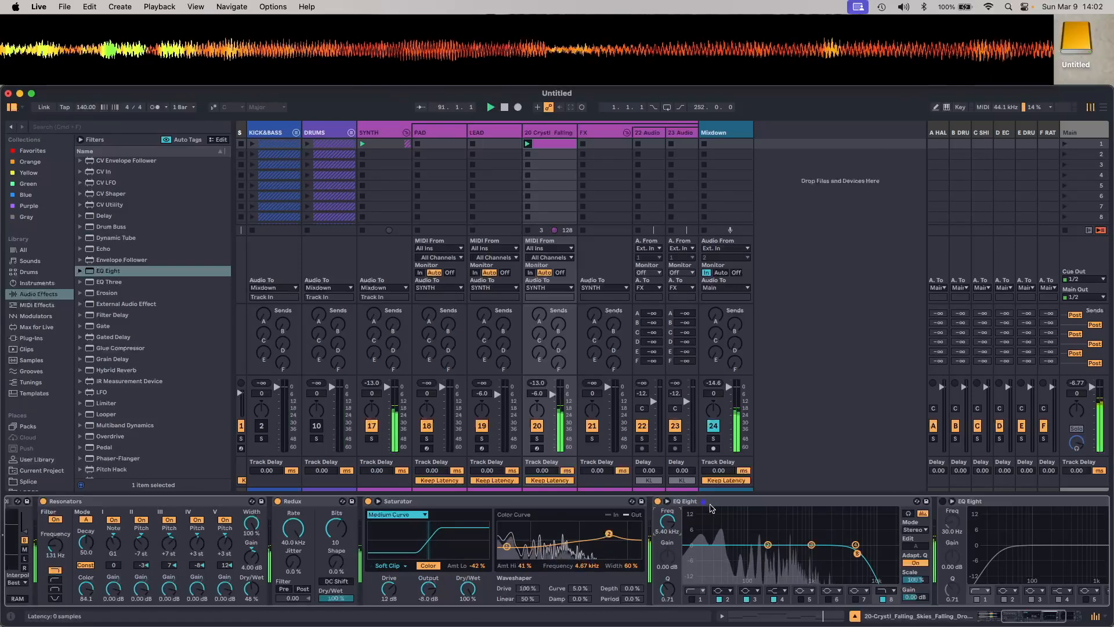
click(729, 600)
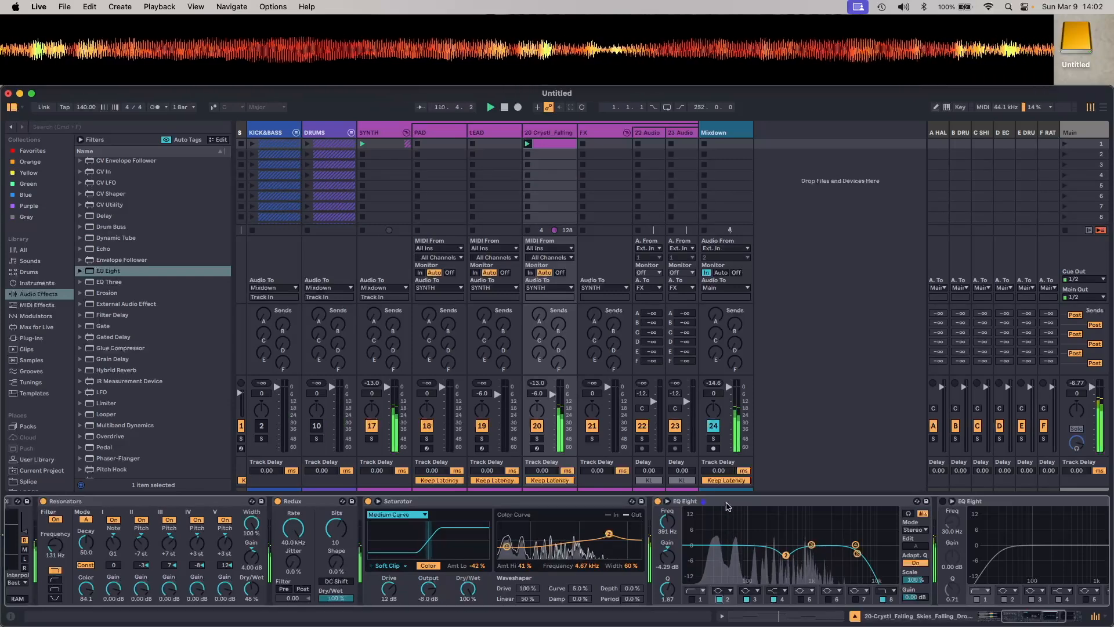
Insert a Glue Compressor between the two EQ Eights
scroll(114, 329, down, 1)
click(114, 329)
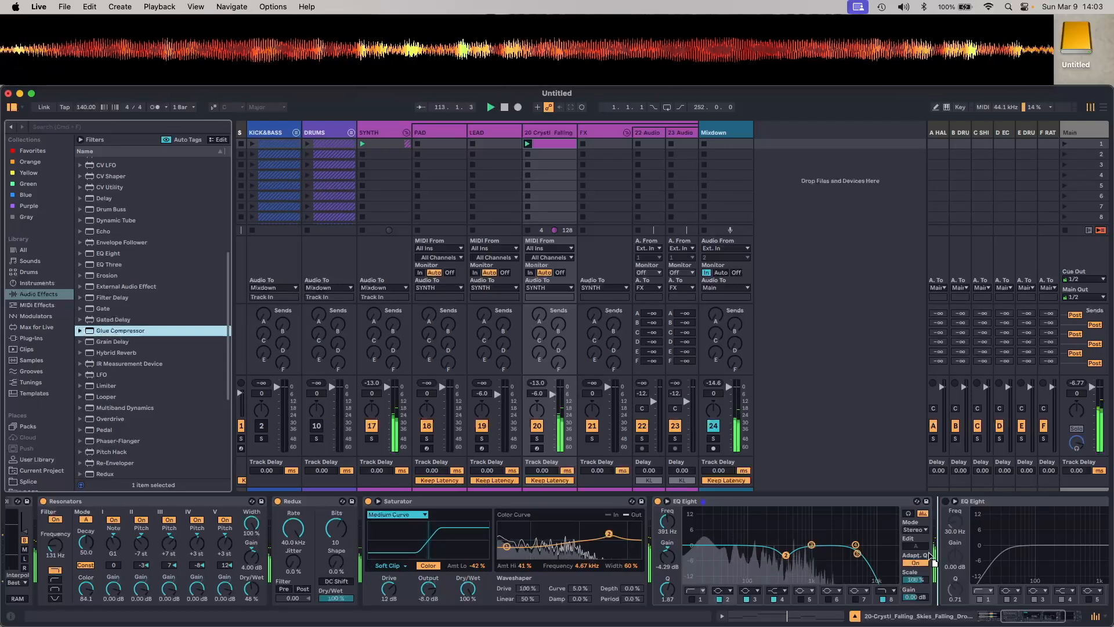
key(Return)
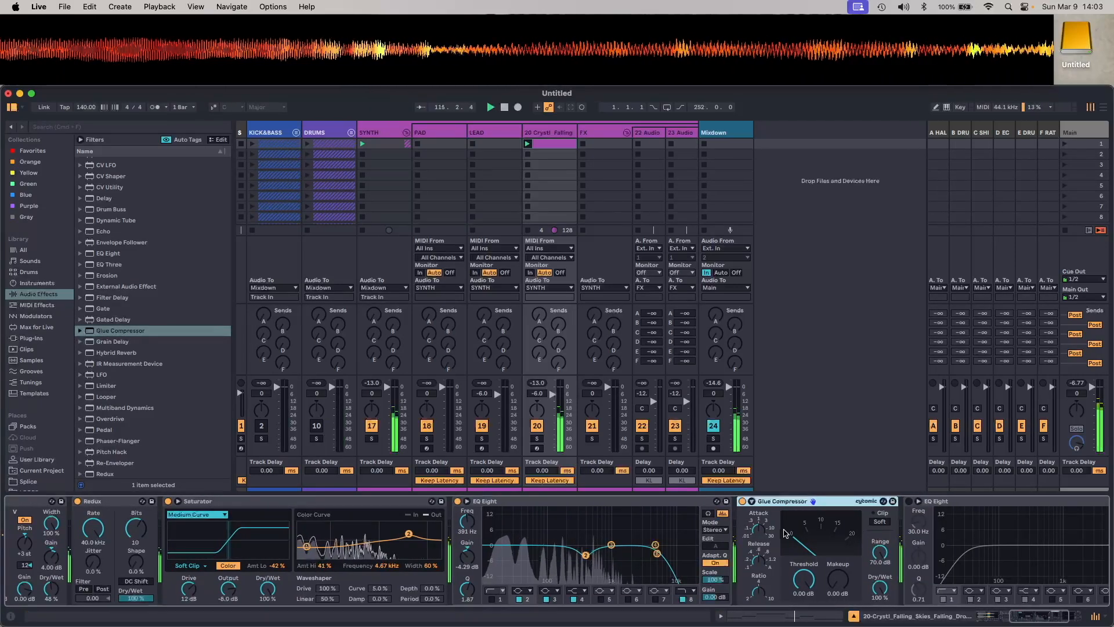
Set the Glue Compressor's Threshold to -30.0 dB and Makeup to 4.00 dB
drag(759, 565, 759, 574)
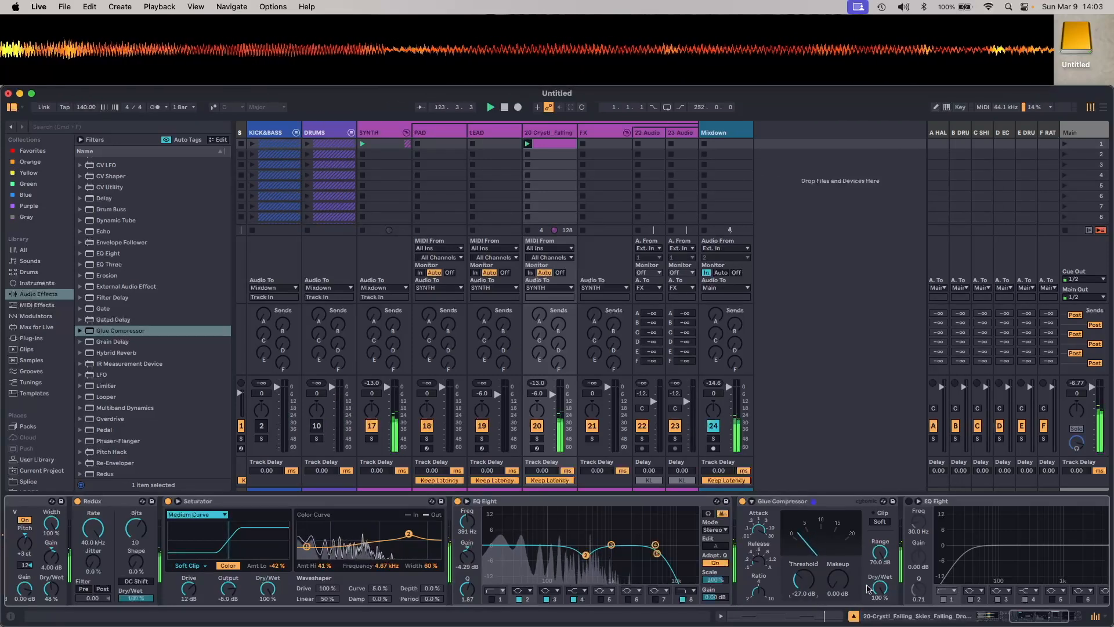
click(847, 586)
key(Up)
key(Up)
key(Up)
key(Up)
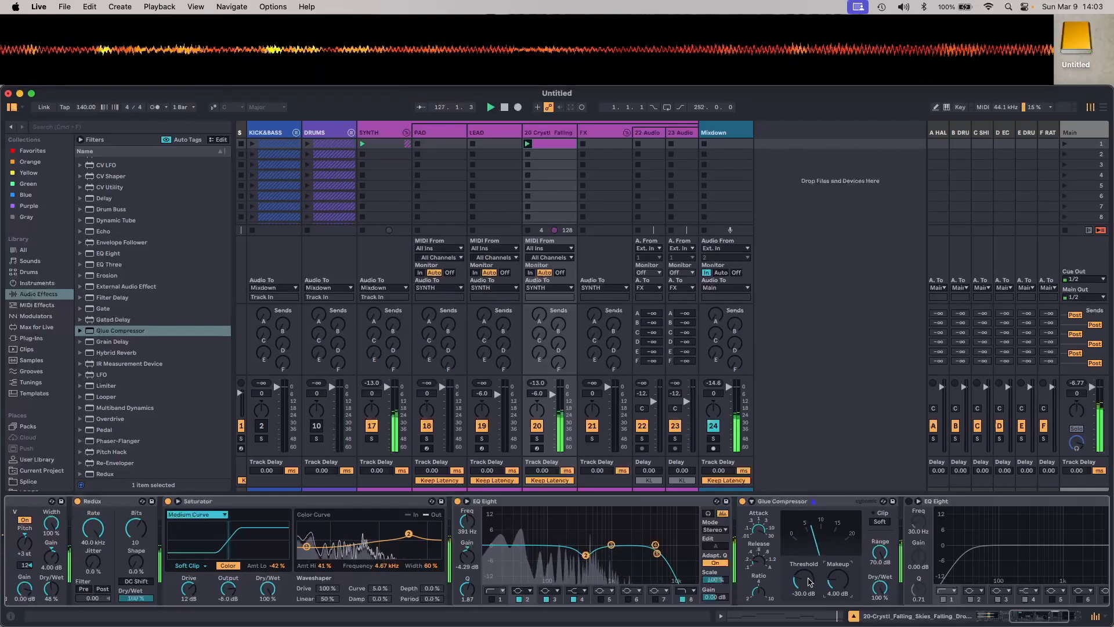
Insert Phaser-Flanger between the Glue Compressor and the final EQ Eight
scroll(835, 585, right, 3)
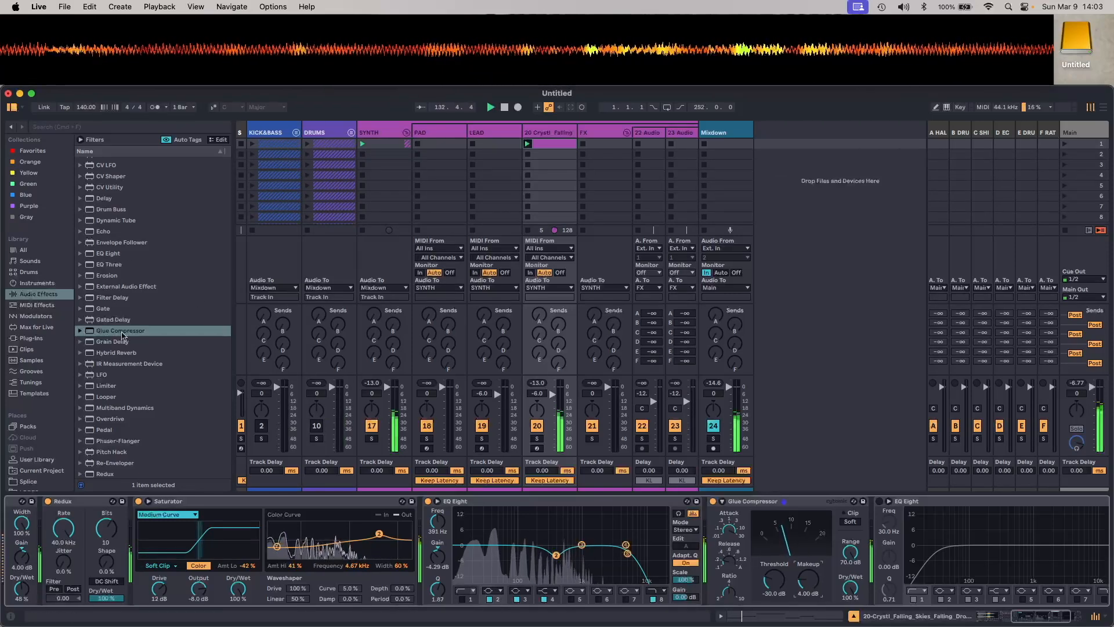
scroll(126, 357, down, 5)
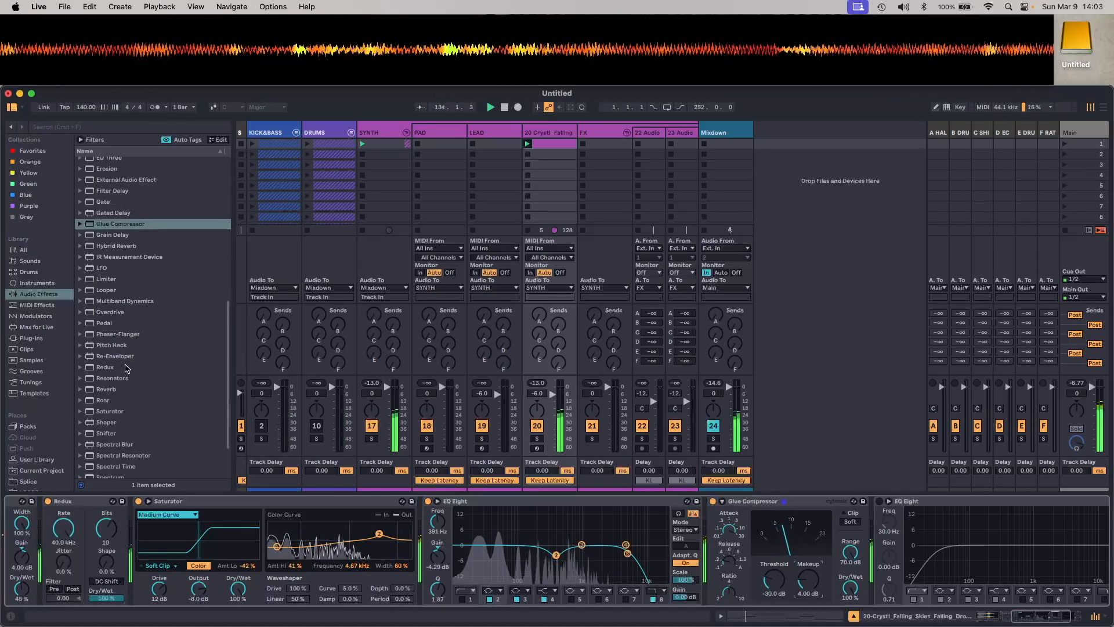
click(127, 335)
drag(127, 335, 863, 532)
scroll(829, 530, right, 5)
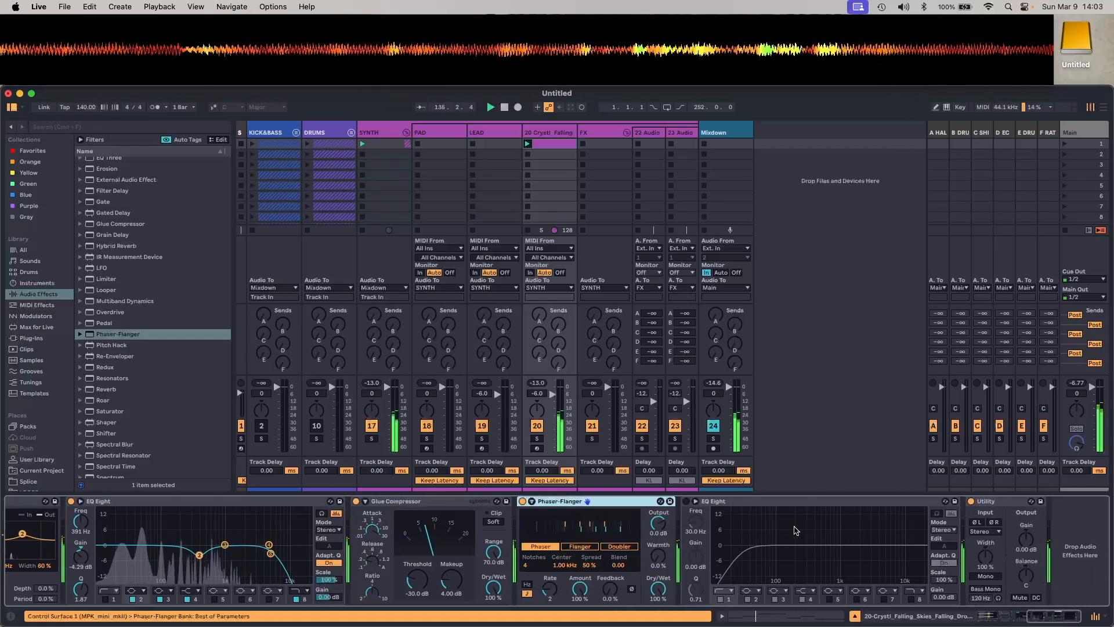
Expand the Phaser-Flanger and set its Rate to 4 and Amount to 60%
click(533, 502)
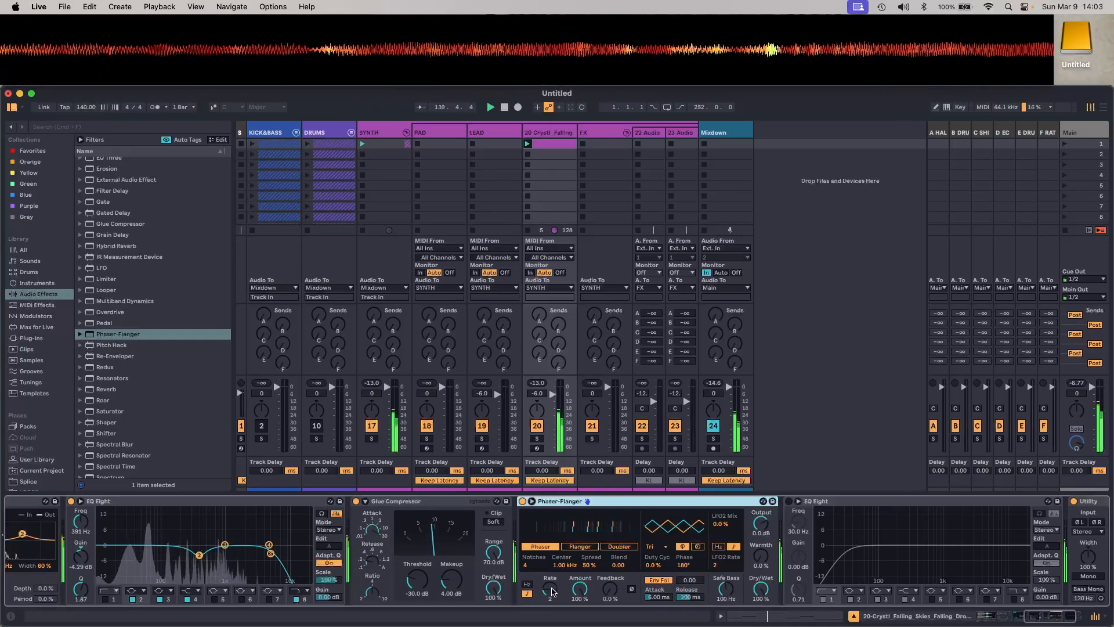
drag(551, 591, 551, 580)
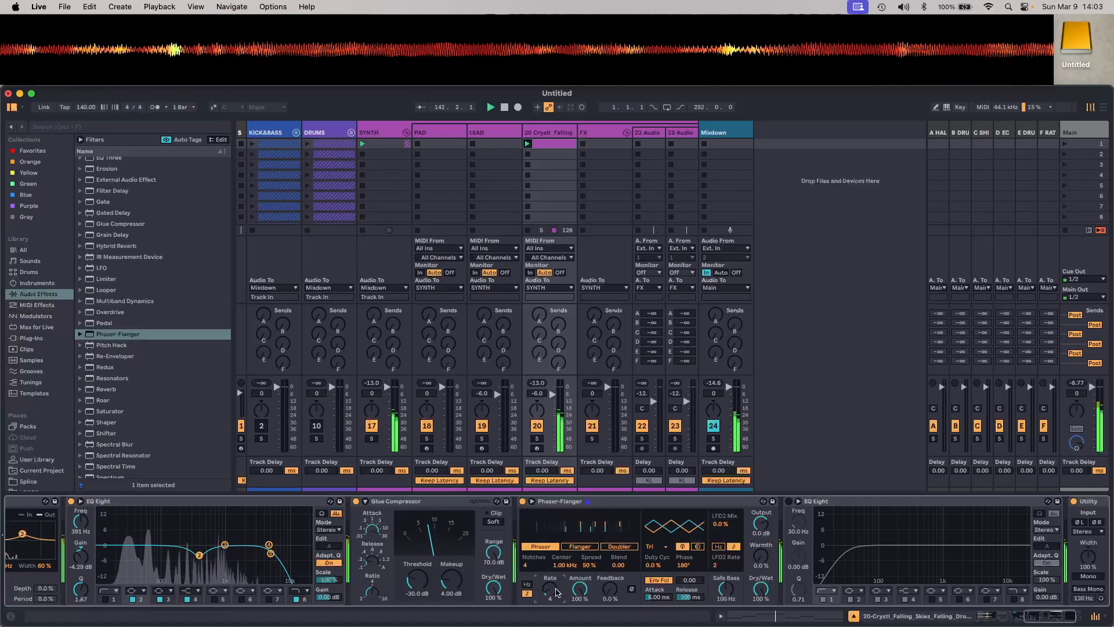
mouse_move(579, 591)
mouse_down()
mouse_move(580, 615)
mouse_move(579, 587)
mouse_up()
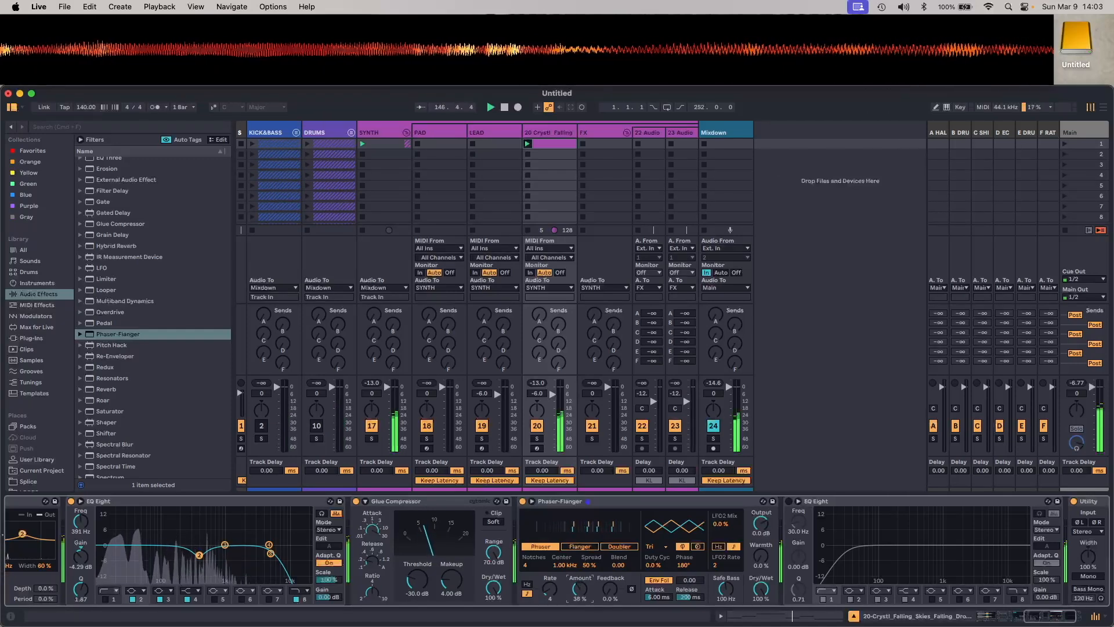
drag(580, 589, 580, 572)
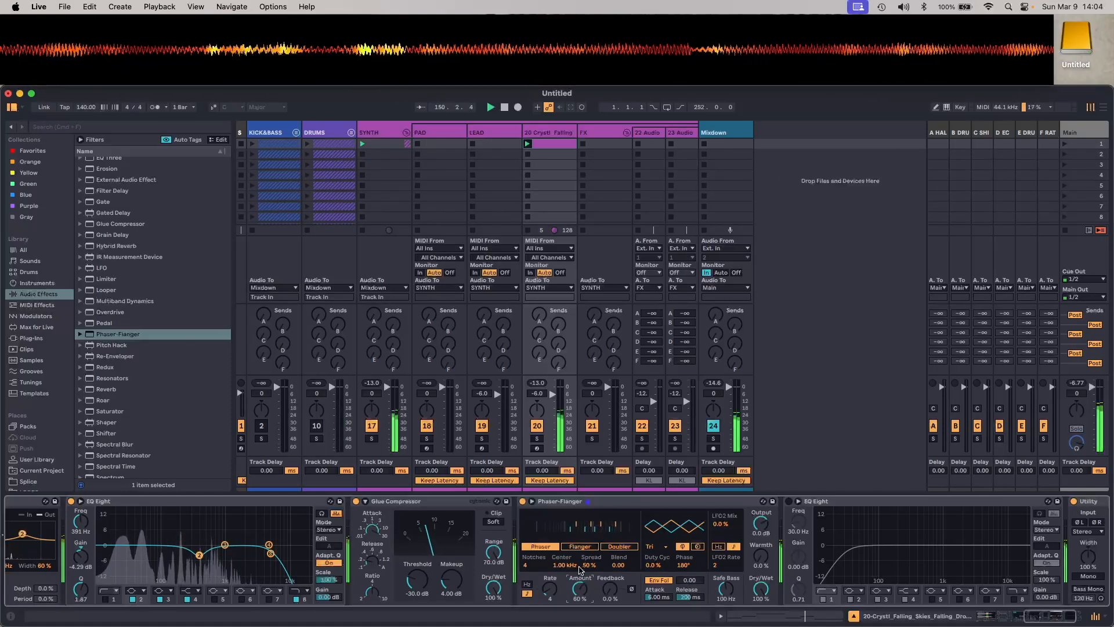
Set the Phaser-Flanger's envelope follower to an attack of about 11 ms and a release of 131 ms, restarting playback to hear it
drag(666, 596, 659, 591)
key(space)
key(space)
drag(666, 600, 666, 601)
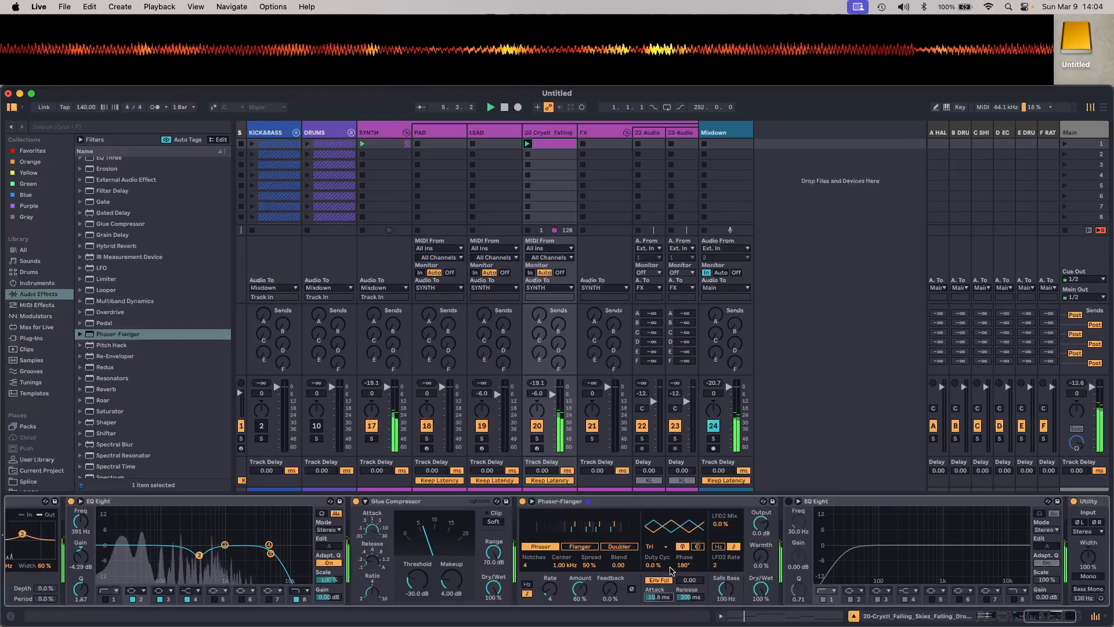
mouse_move(694, 598)
mouse_down()
mouse_move(695, 613)
mouse_move(690, 595)
mouse_up()
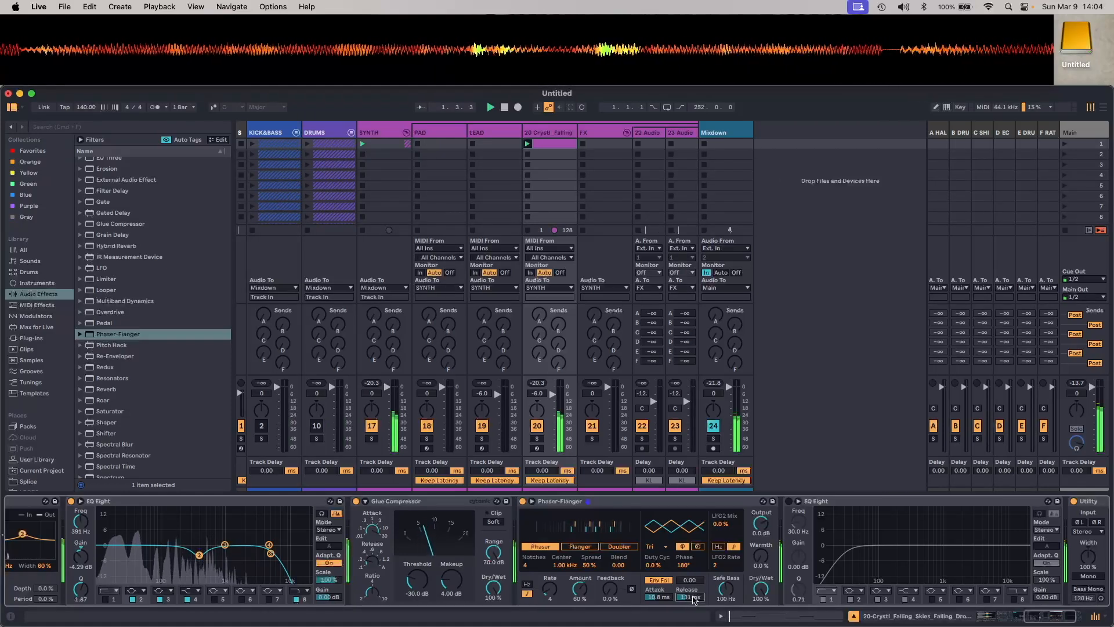
Set the Phaser-Flanger's envelope follower amount to 0.41 and adjust the LFO2 Rate
mouse_move(696, 580)
mouse_down()
mouse_move(695, 537)
mouse_move(696, 563)
mouse_up()
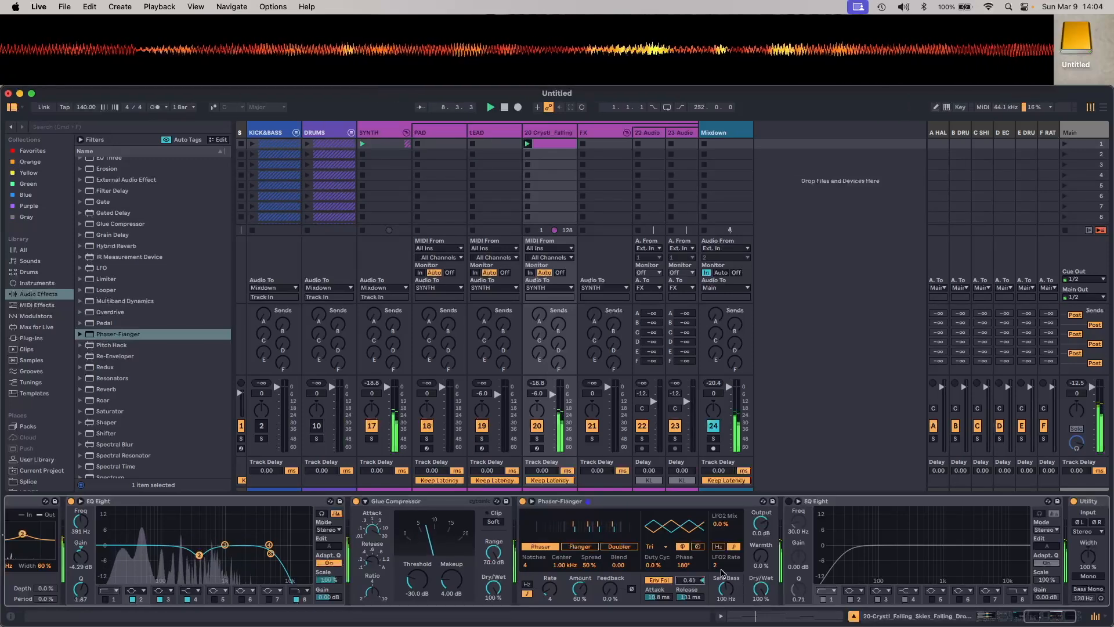
drag(715, 566, 715, 554)
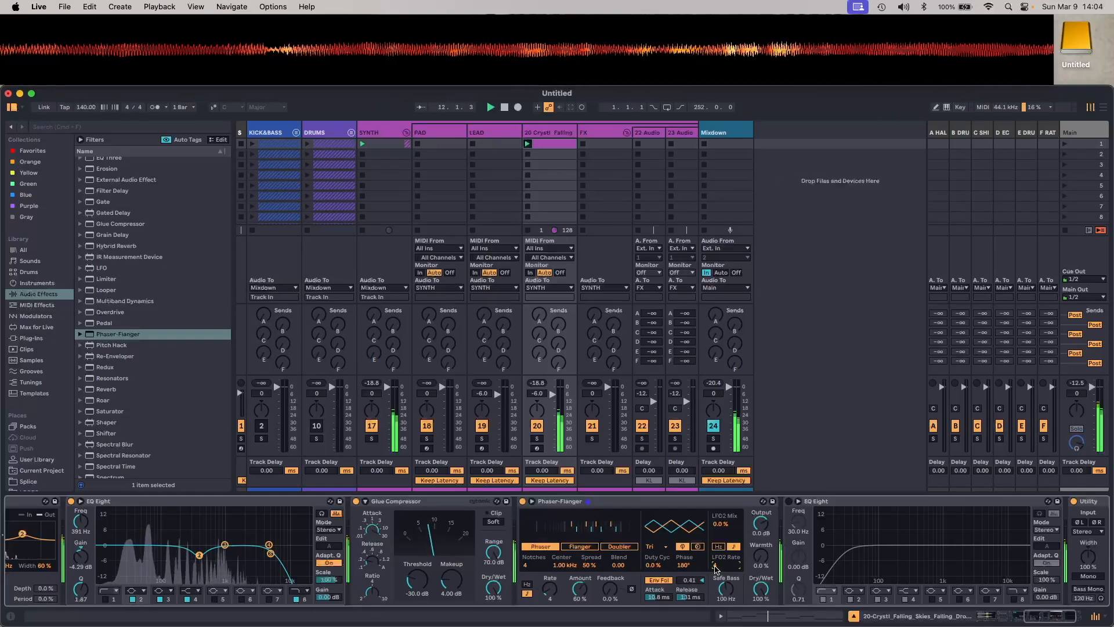
Set the Phaser-Flanger's Dry/Wet to 75% and its Feedback to 10%
drag(758, 589, 757, 611)
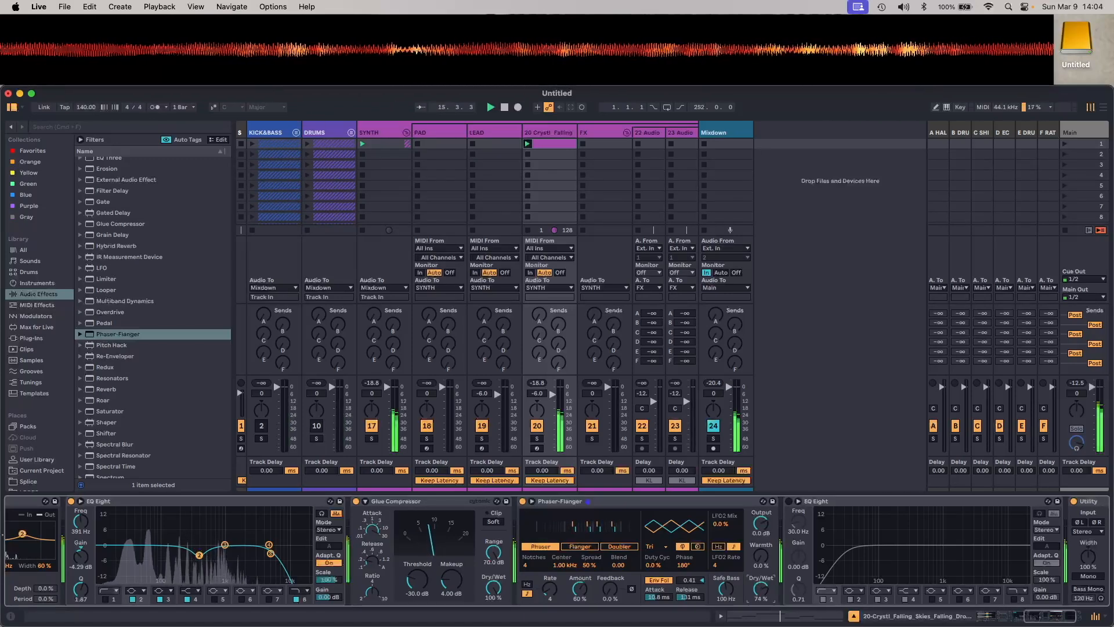
scroll(757, 588, left, 1)
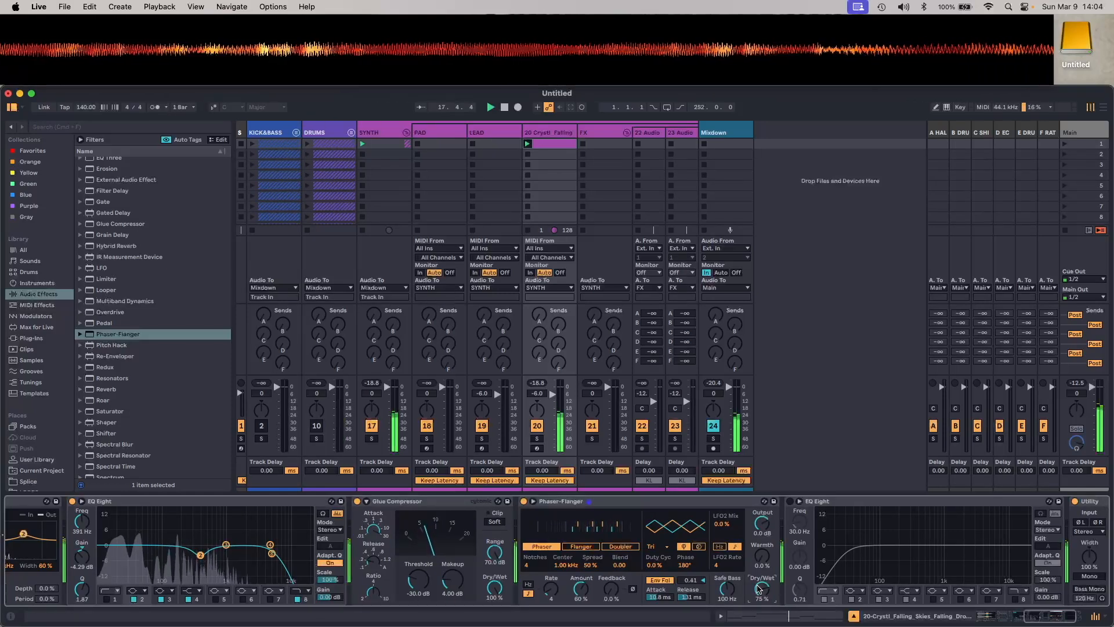
drag(611, 589, 611, 575)
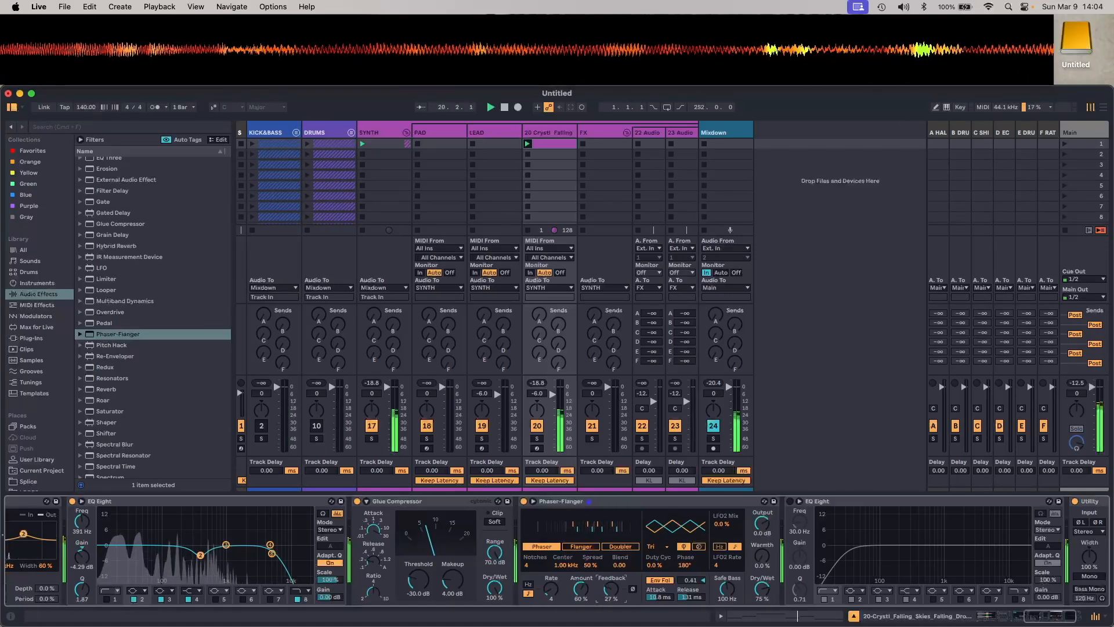
mouse_move(611, 589)
mouse_down()
mouse_move(611, 566)
mouse_move(610, 590)
mouse_up()
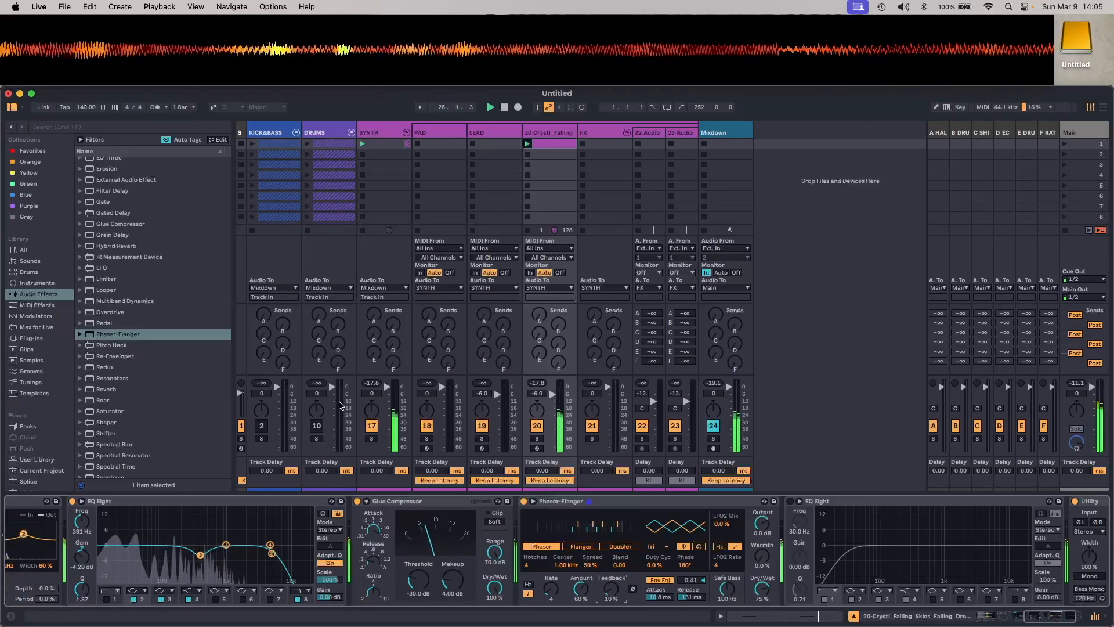
Insert Chorus-Ensemble between the Phaser-Flanger and the final EQ Eight
scroll(169, 290, up, 5)
scroll(166, 289, up, 3)
scroll(166, 290, up, 4)
scroll(118, 221, up, 4)
drag(117, 203, 791, 547)
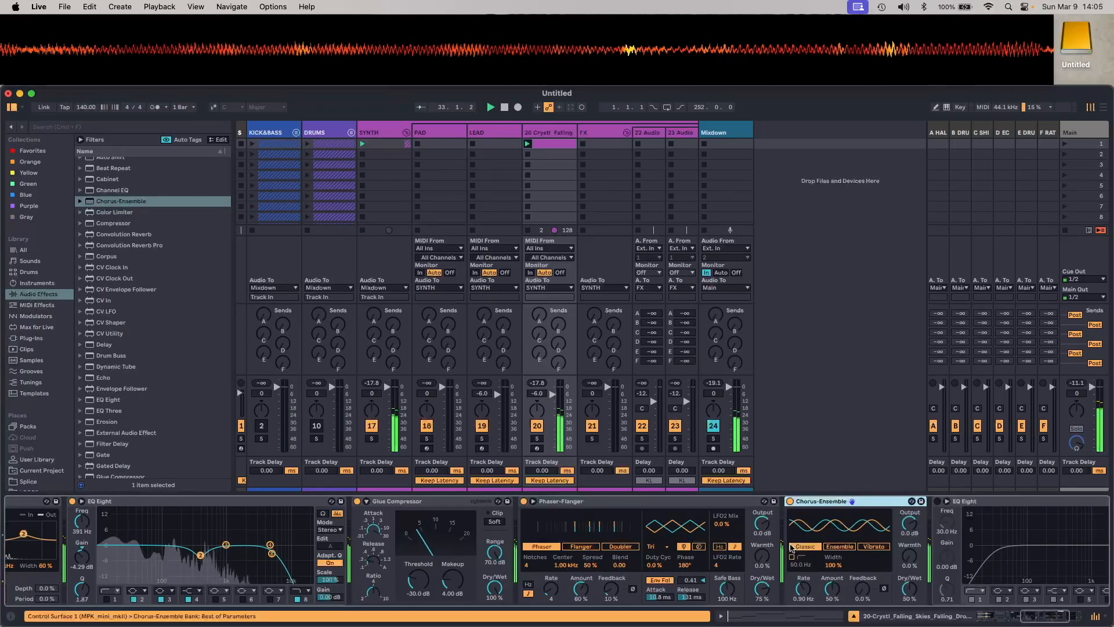
scroll(789, 545, right, 5)
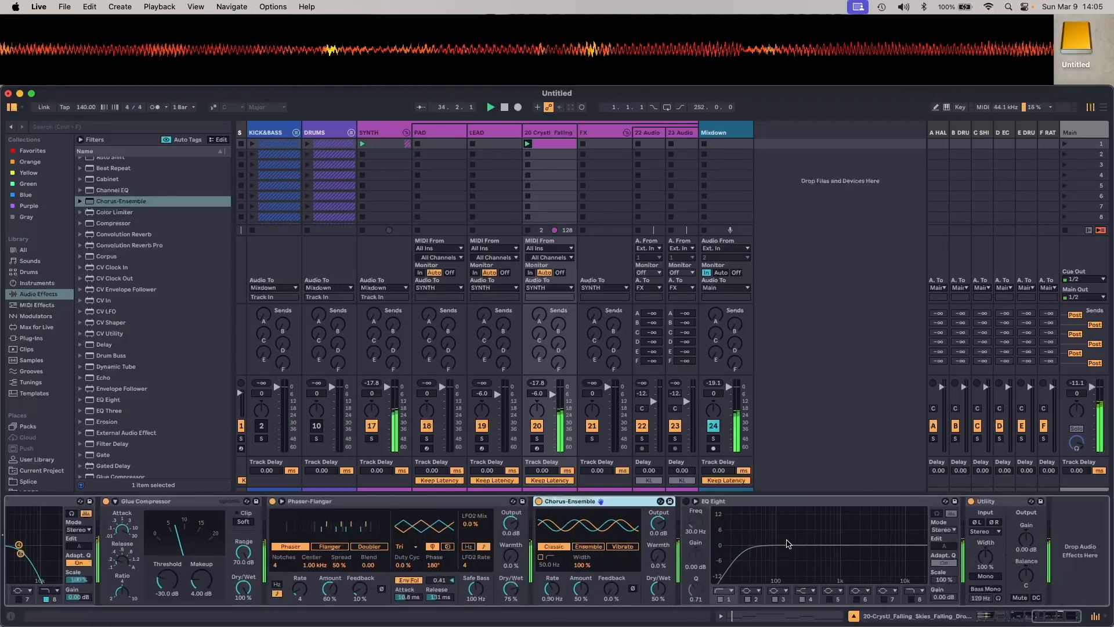
Set the Chorus-Ensemble's Rate to 0.20 Hz, Amount to 25%, Feedback to 0% and Dry/Wet to 35%, with its high-pass filter on at 507 Hz
drag(551, 589, 551, 617)
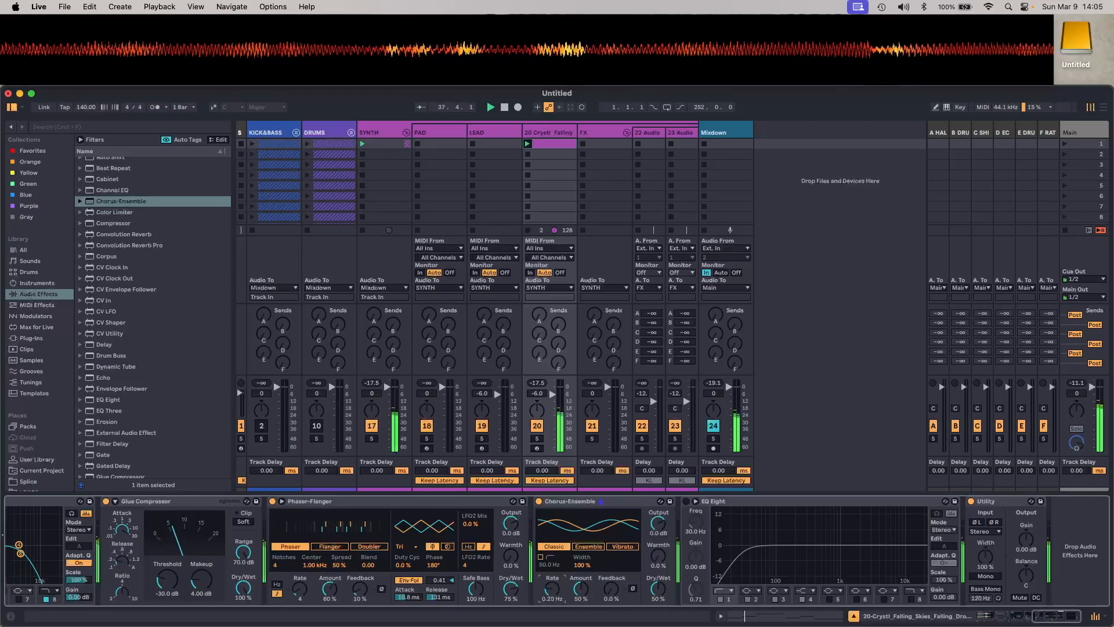
click(542, 557)
drag(556, 565, 611, 581)
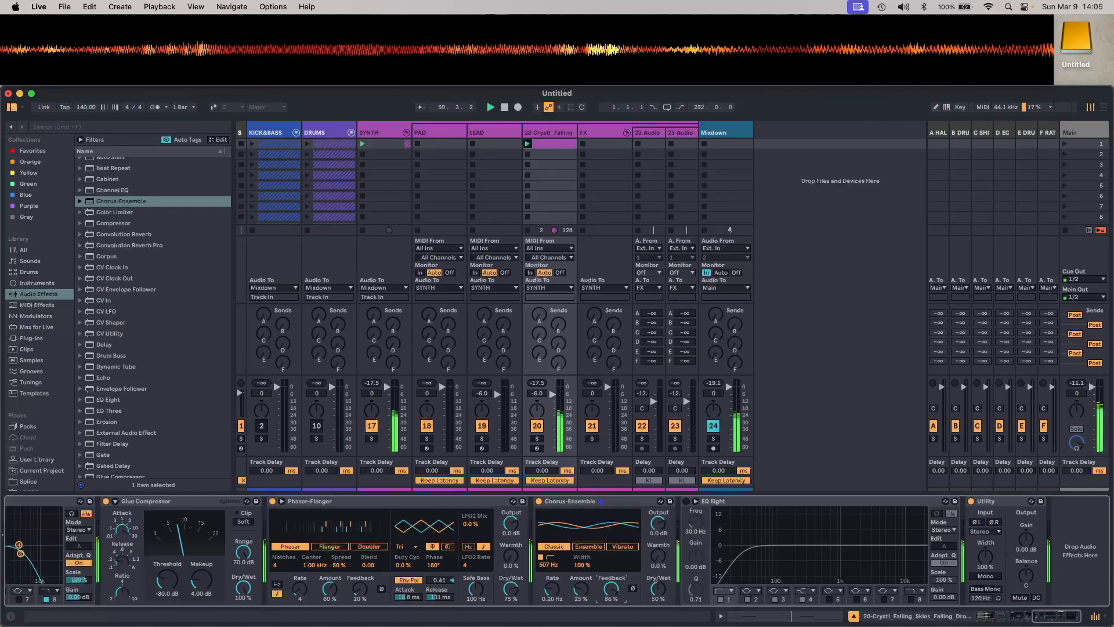
drag(611, 590, 657, 587)
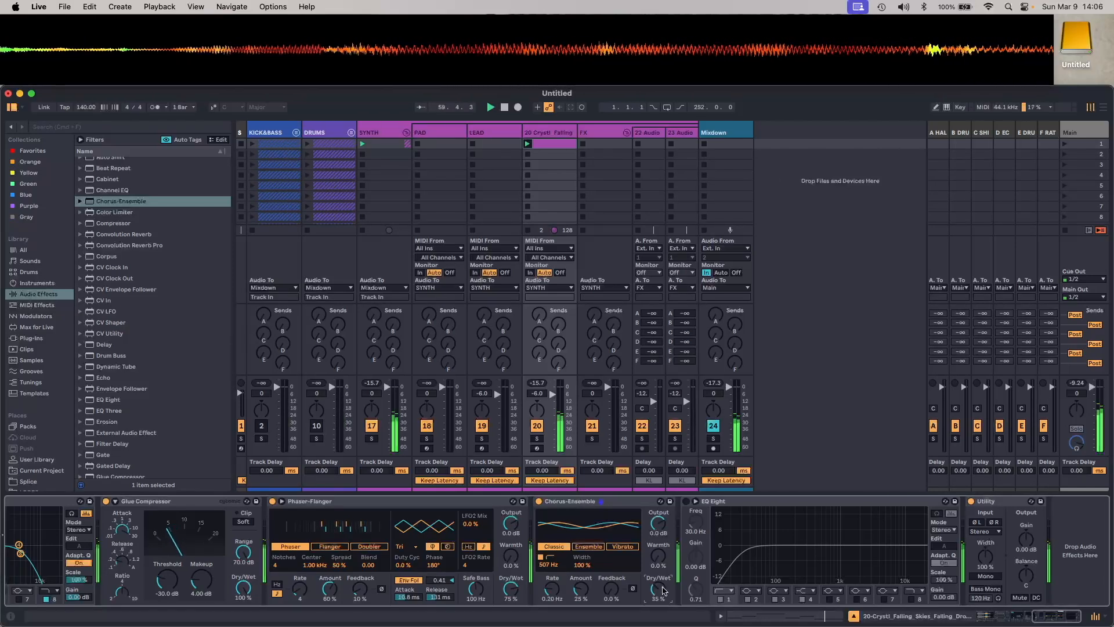
Enable the final EQ Eight and cut its second band by about 9 dB at 220 Hz
click(686, 501)
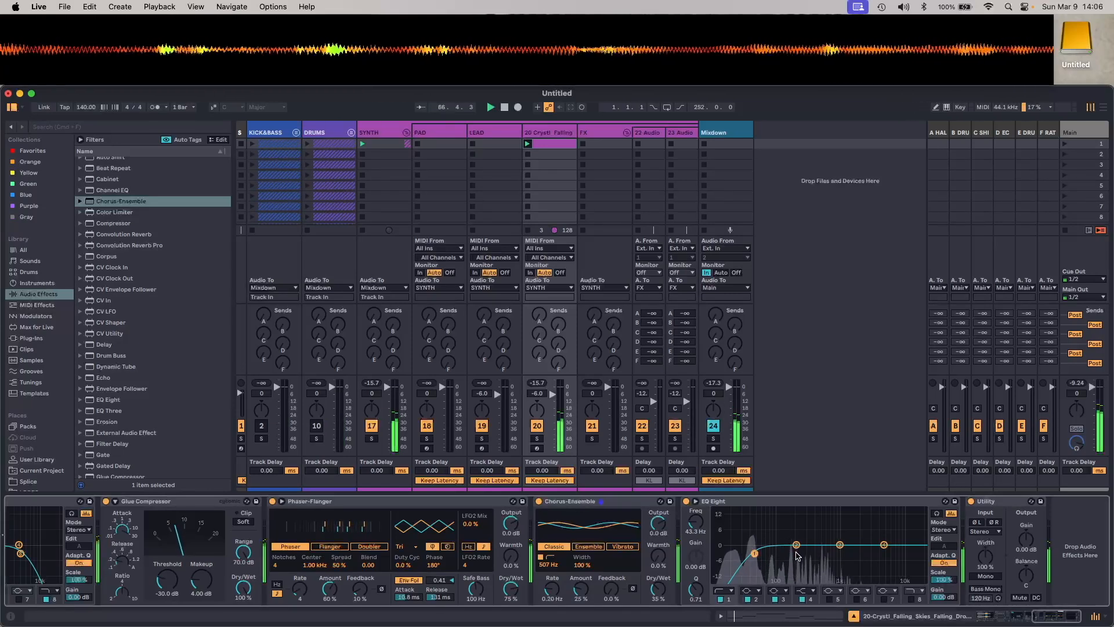
drag(797, 545, 795, 550)
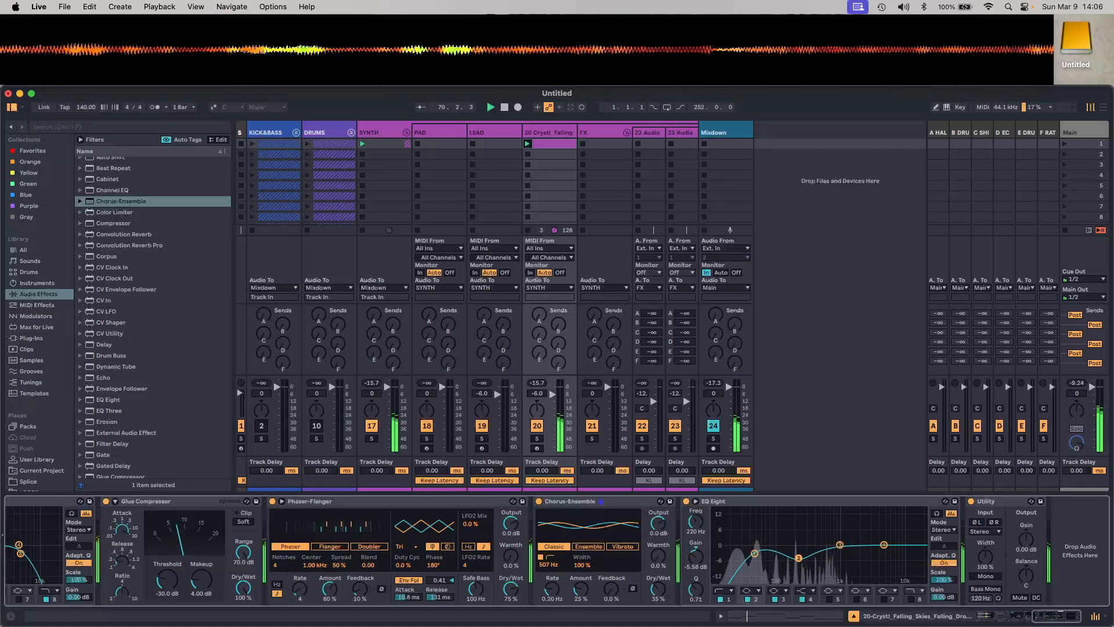
drag(798, 563, 798, 566)
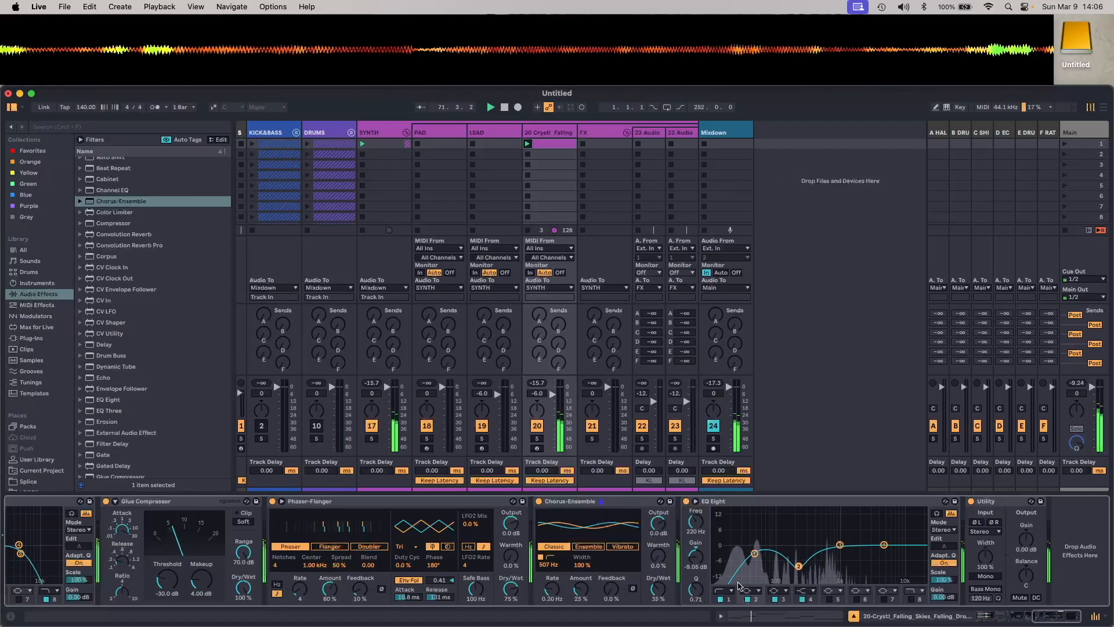
Cut the final EQ Eight's third band to -6.43 dB at 1.02 kHz and narrow both cuts, with a Q of 2.03 on the third band
click(840, 545)
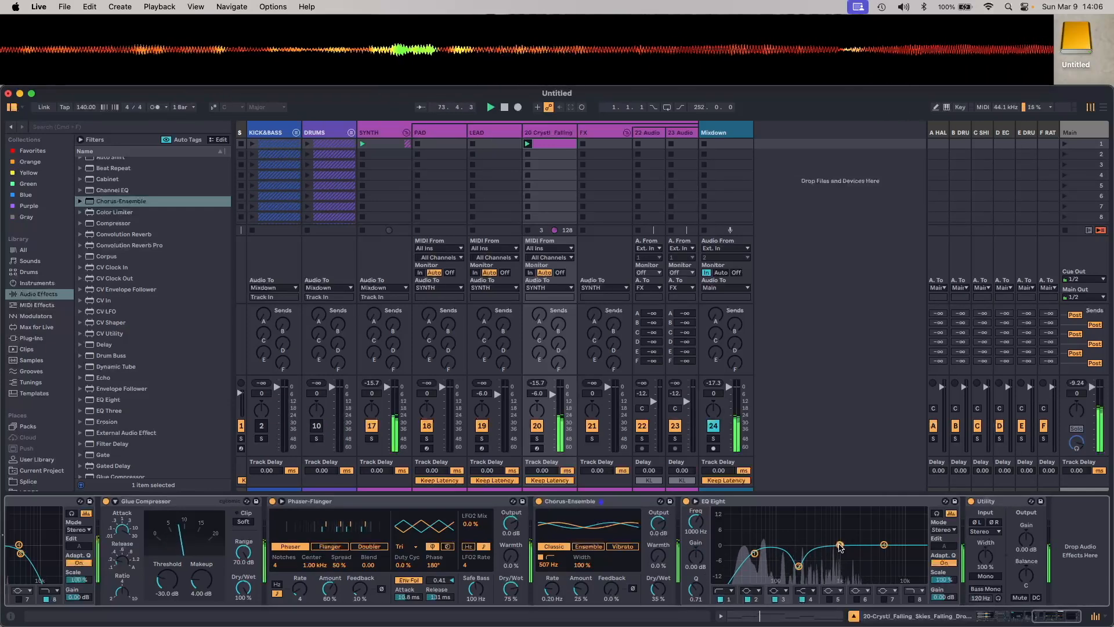
drag(840, 545, 841, 549)
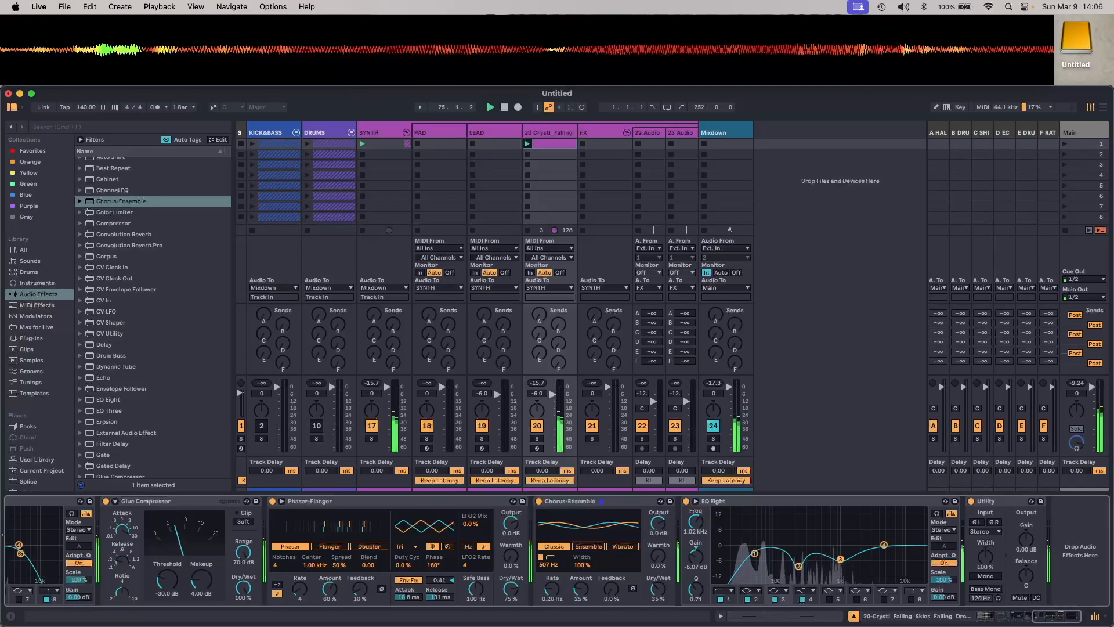
drag(701, 594, 702, 586)
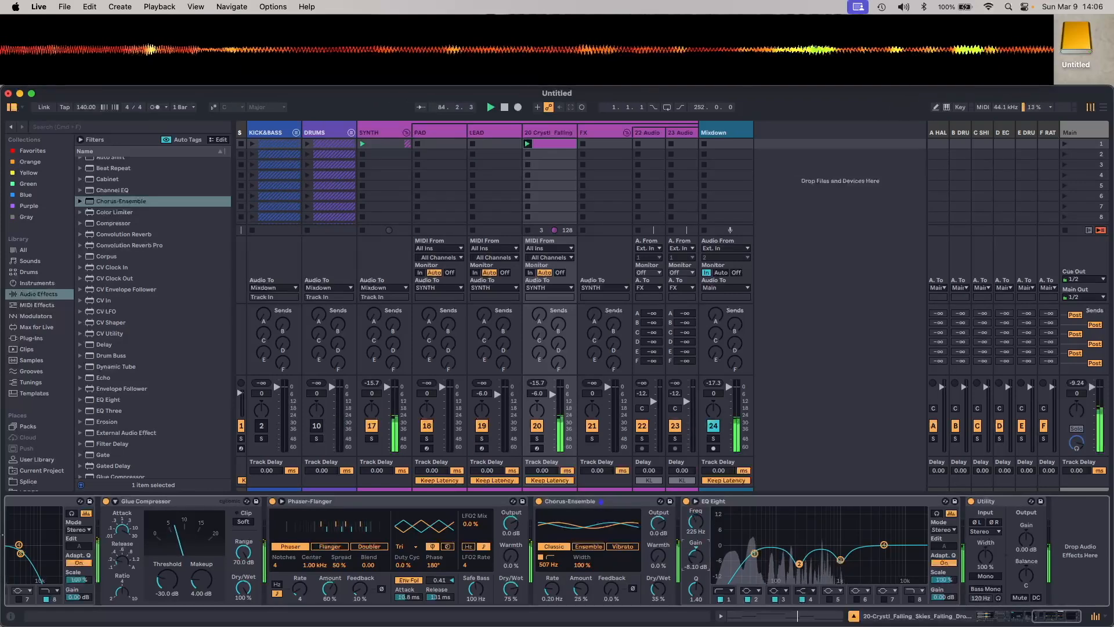
mouse_move(696, 556)
mouse_down()
mouse_move(696, 534)
mouse_move(696, 564)
mouse_up()
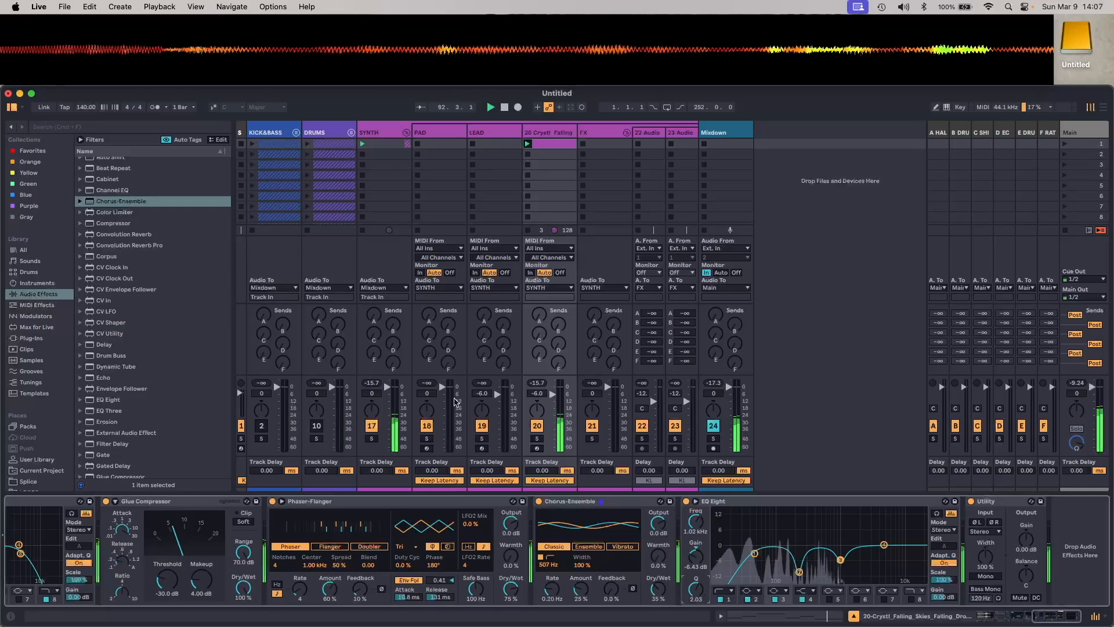
Insert Reverb between the final EQ Eight and Utility
scroll(159, 355, down, 5)
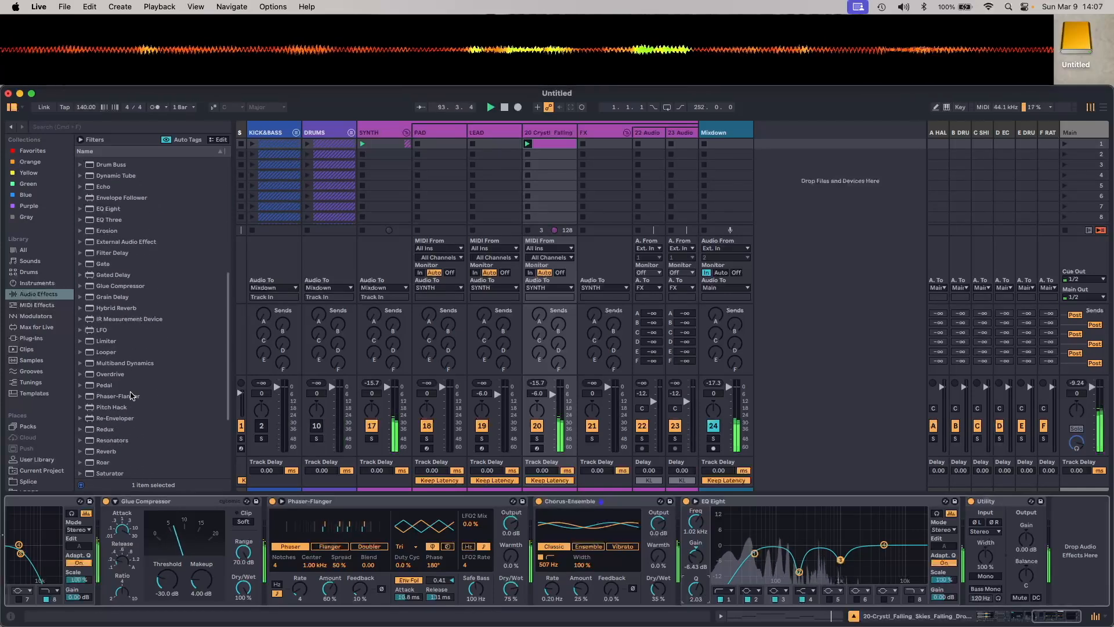
scroll(118, 411, down, 1)
scroll(118, 411, down, 1)
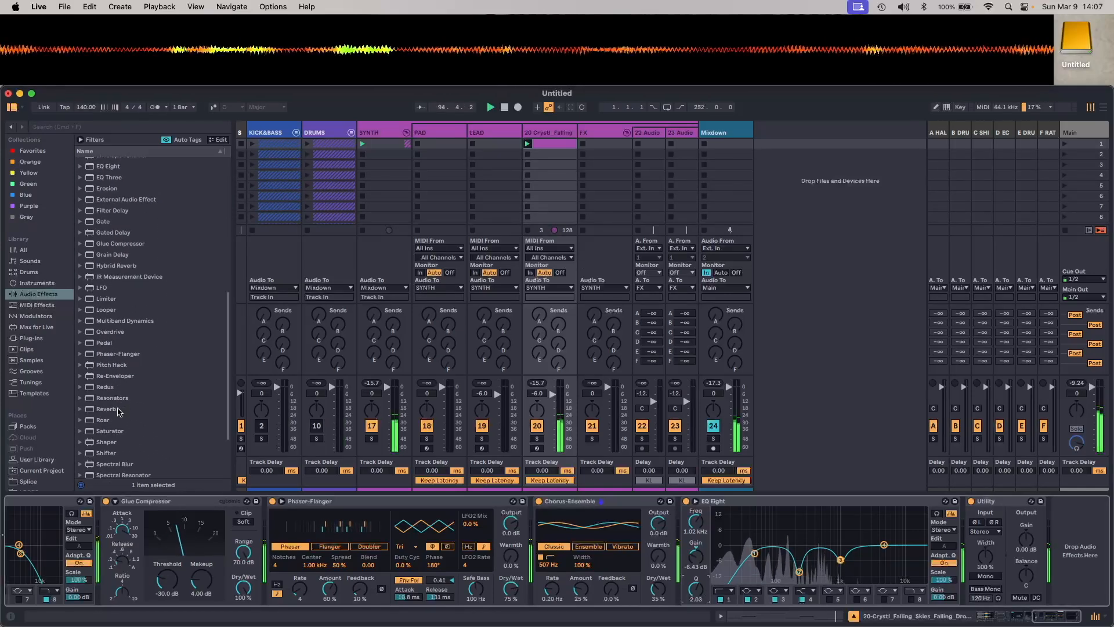
click(127, 411)
drag(128, 415, 959, 564)
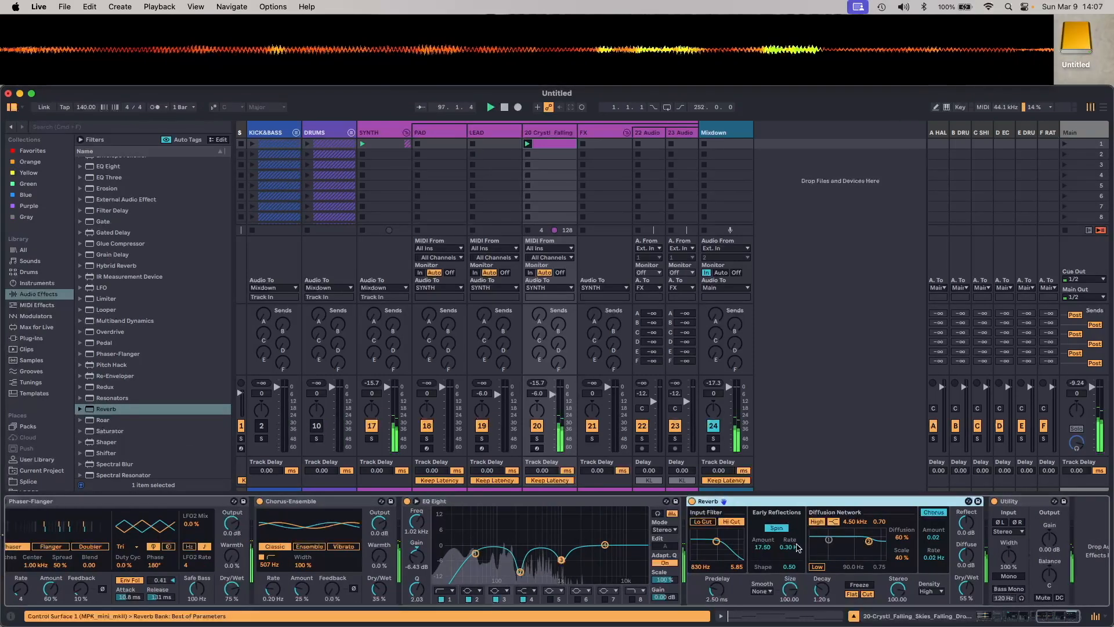
Set the Reverb's input filter to about 4.71 kHz, its Decay to 16.1 s and its Dry/Wet to 55%
drag(715, 538, 729, 540)
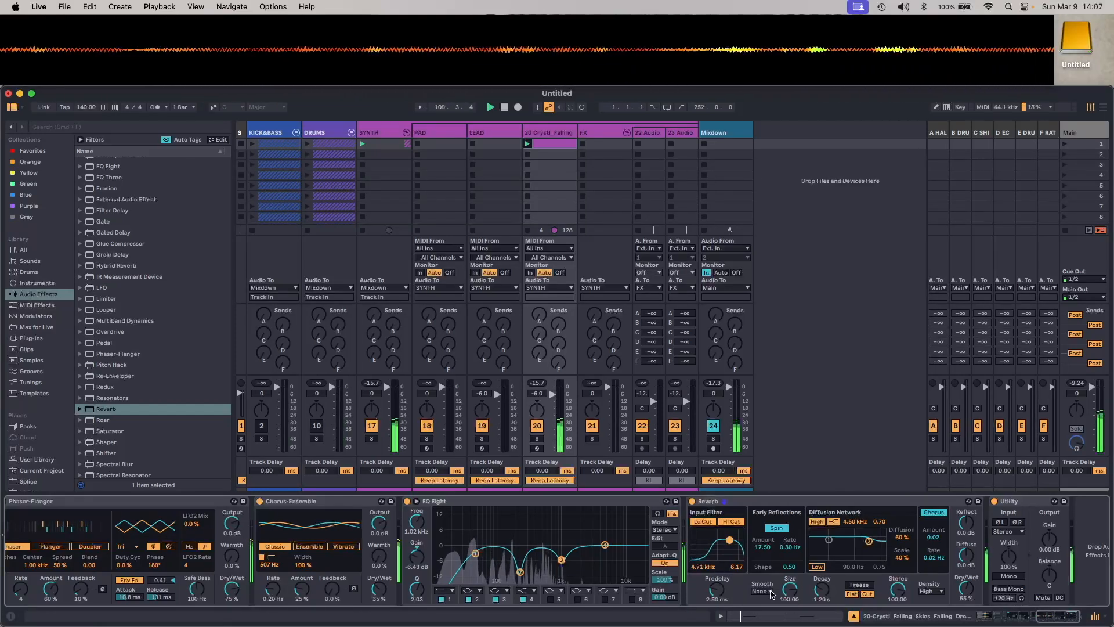
drag(820, 592, 820, 564)
drag(966, 593, 966, 558)
drag(817, 593, 817, 564)
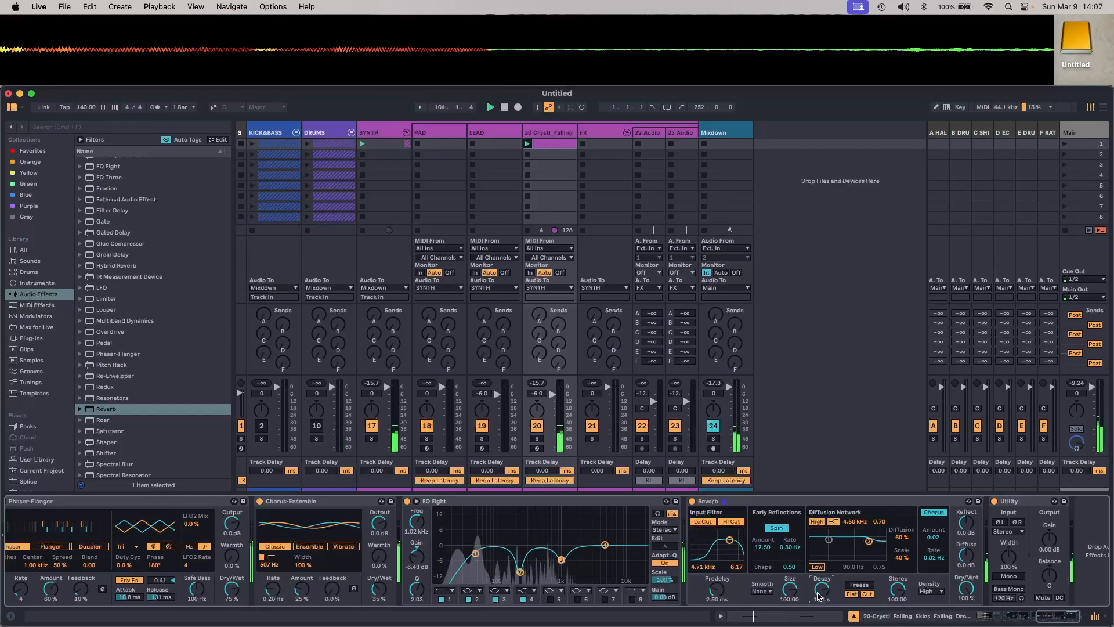
drag(966, 590, 966, 597)
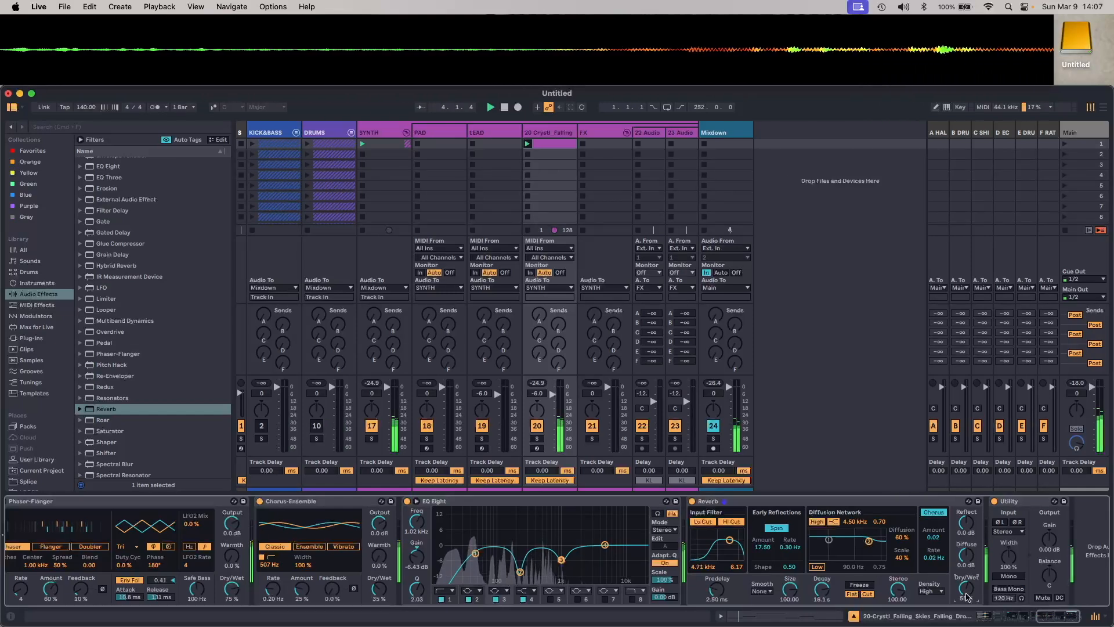
Raise the Reverb's Diffuse level to 3.0 dB and enable the diffusion network's low shelf at about 258 Hz and 0.20
drag(966, 556, 966, 549)
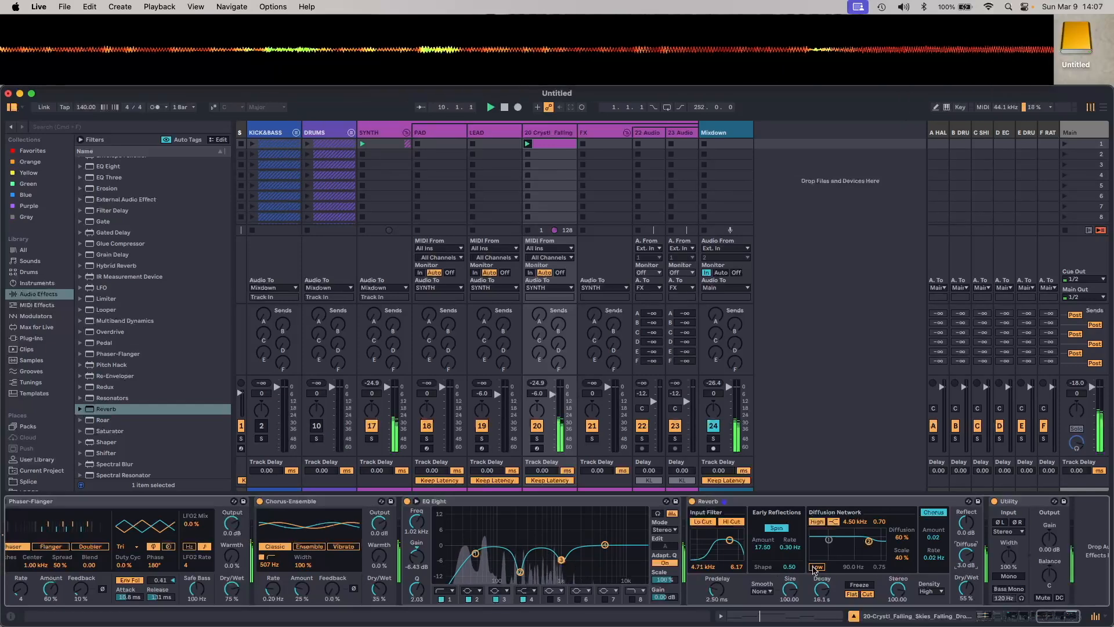
drag(830, 545, 837, 559)
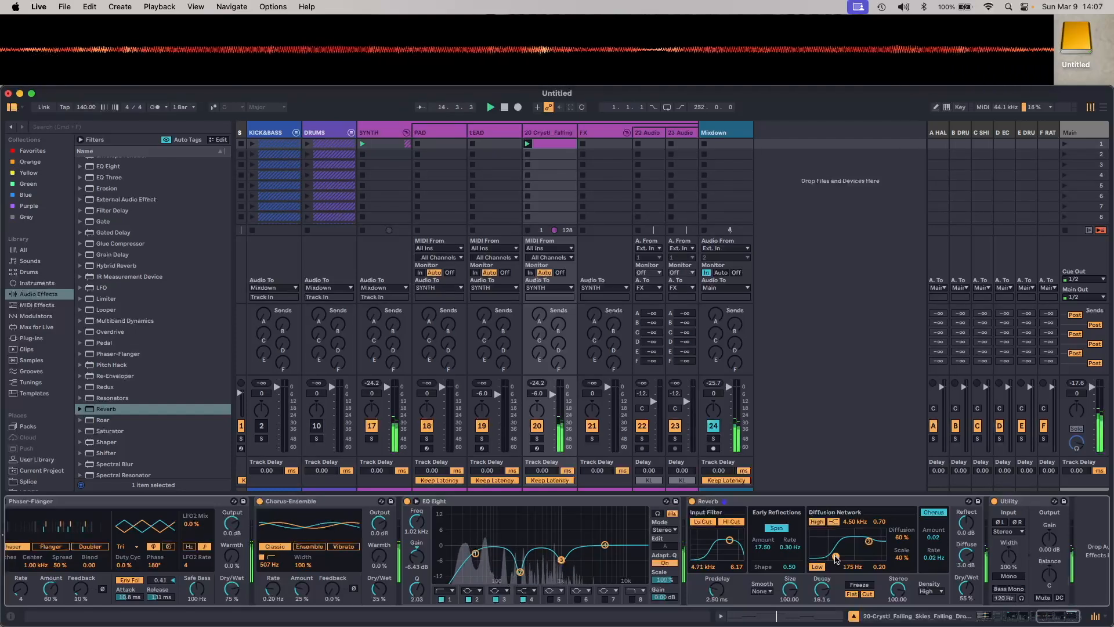
drag(836, 558, 839, 556)
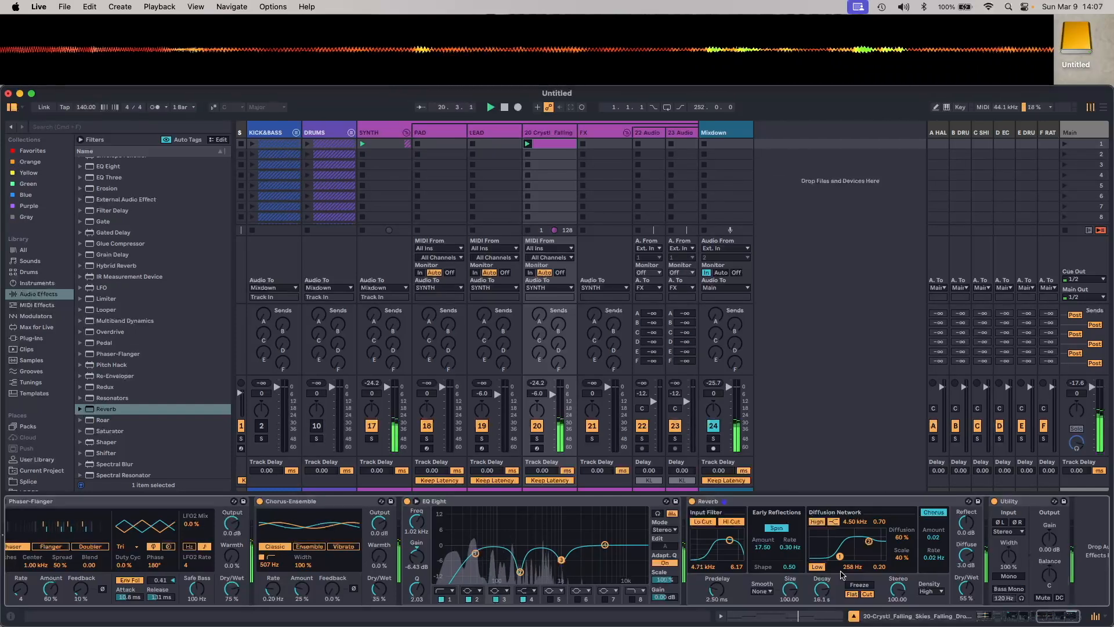
Add Multiband Dynamics after the Reverb
scroll(172, 343, down, 5)
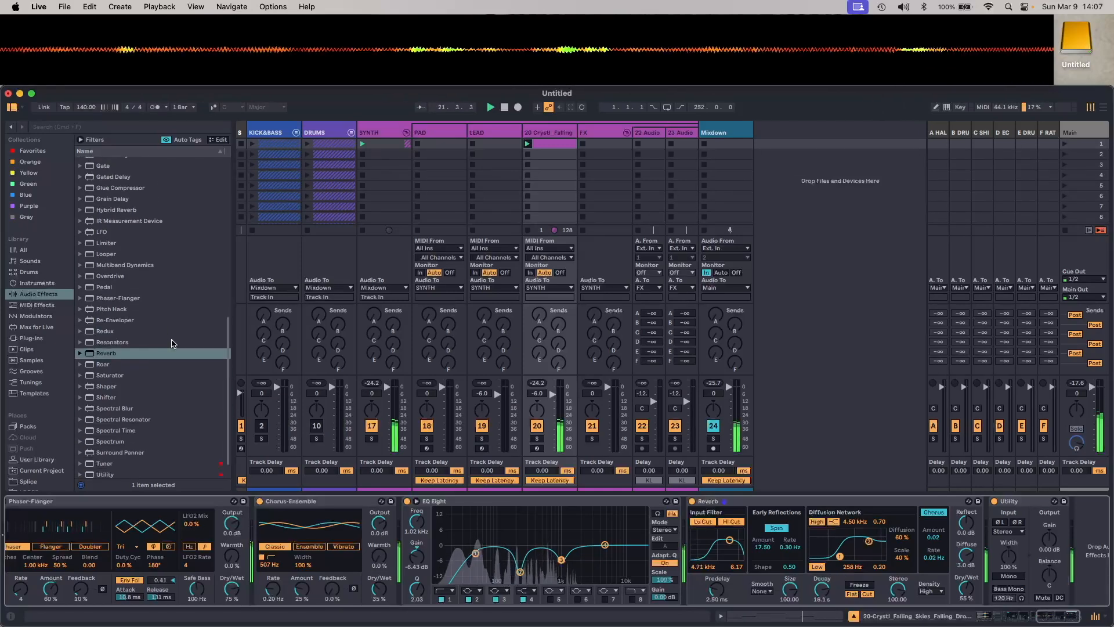
scroll(118, 388, up, 6)
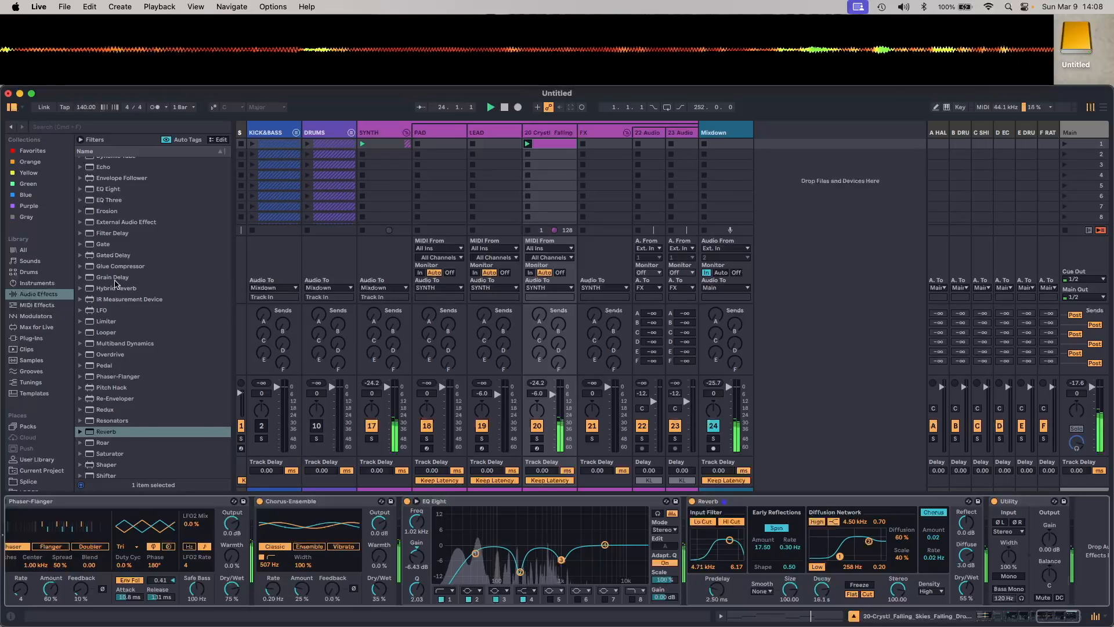
scroll(122, 389, down, 2)
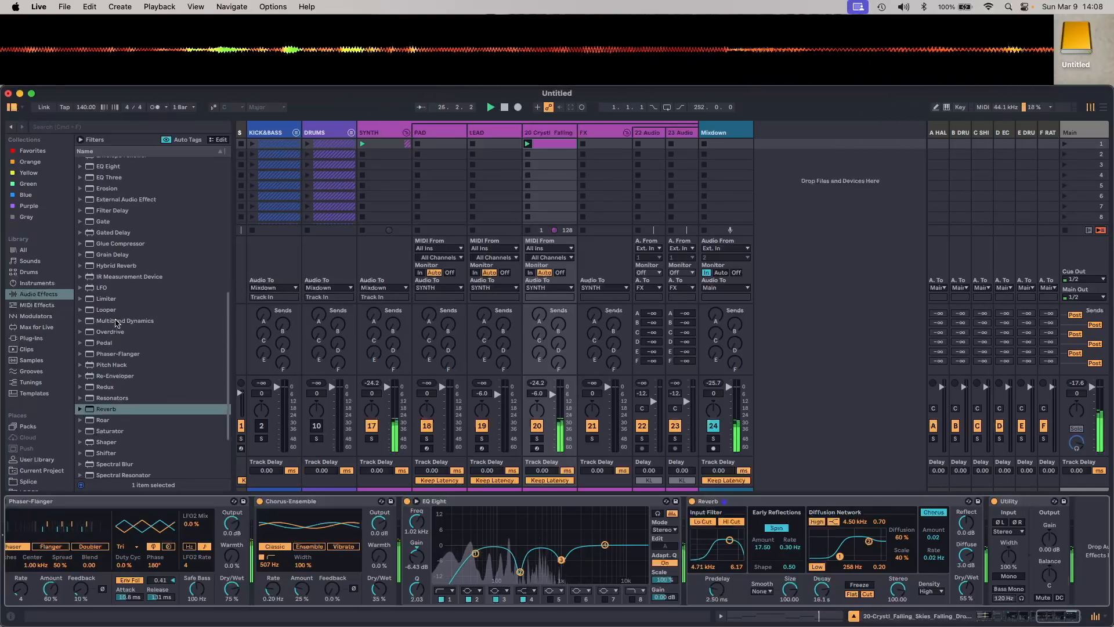
double_click(118, 320)
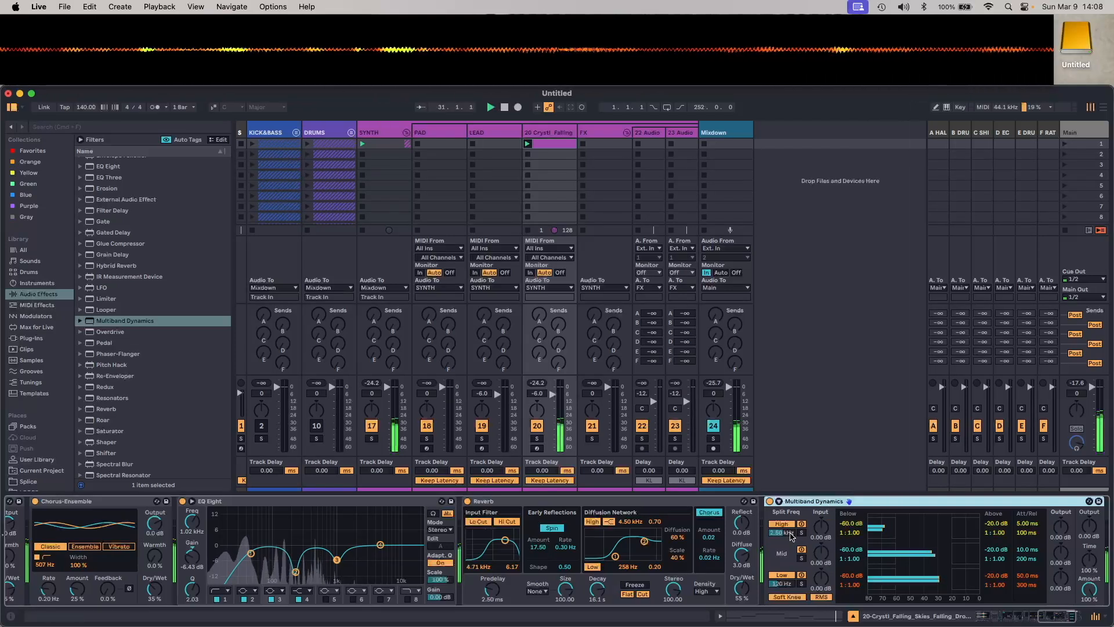
Set the Multiband Dynamics input gains to 10.3 dB high and -4.19 dB mid, with split frequencies of about 588 Hz and 145 Hz
drag(894, 527, 937, 524)
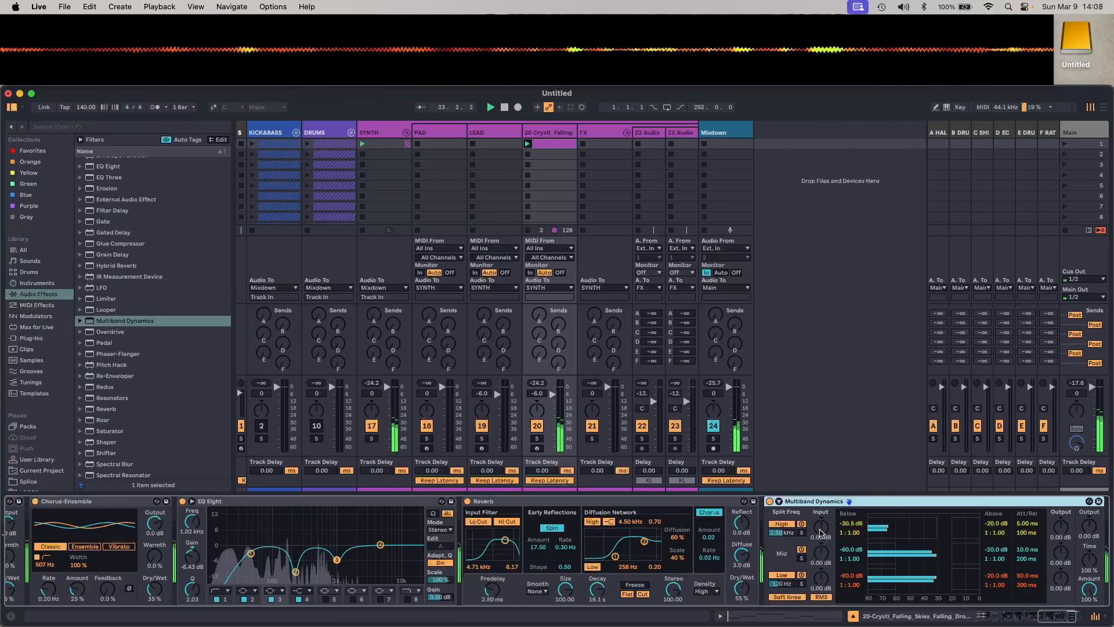
drag(820, 532, 819, 511)
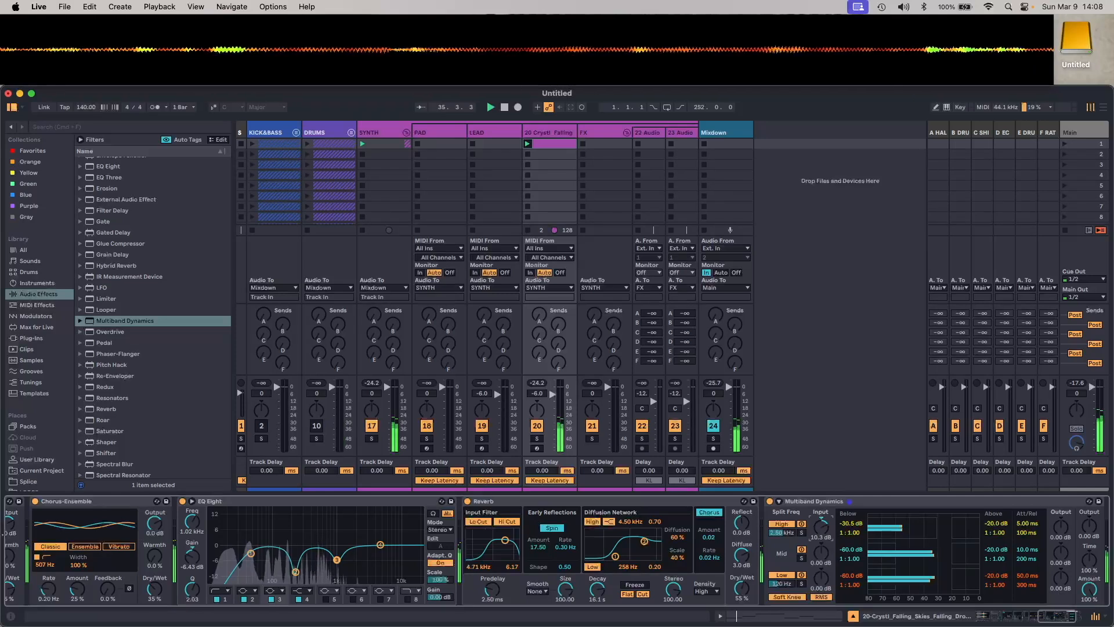
mouse_move(792, 532)
mouse_down()
mouse_move(793, 520)
mouse_move(782, 535)
mouse_up()
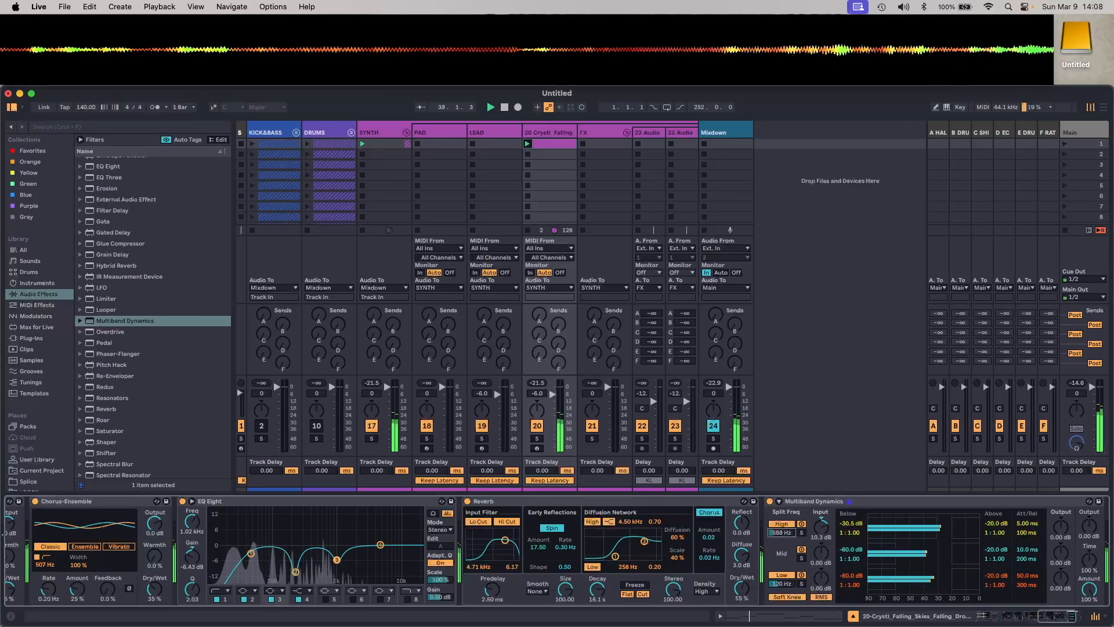
drag(824, 555, 789, 581)
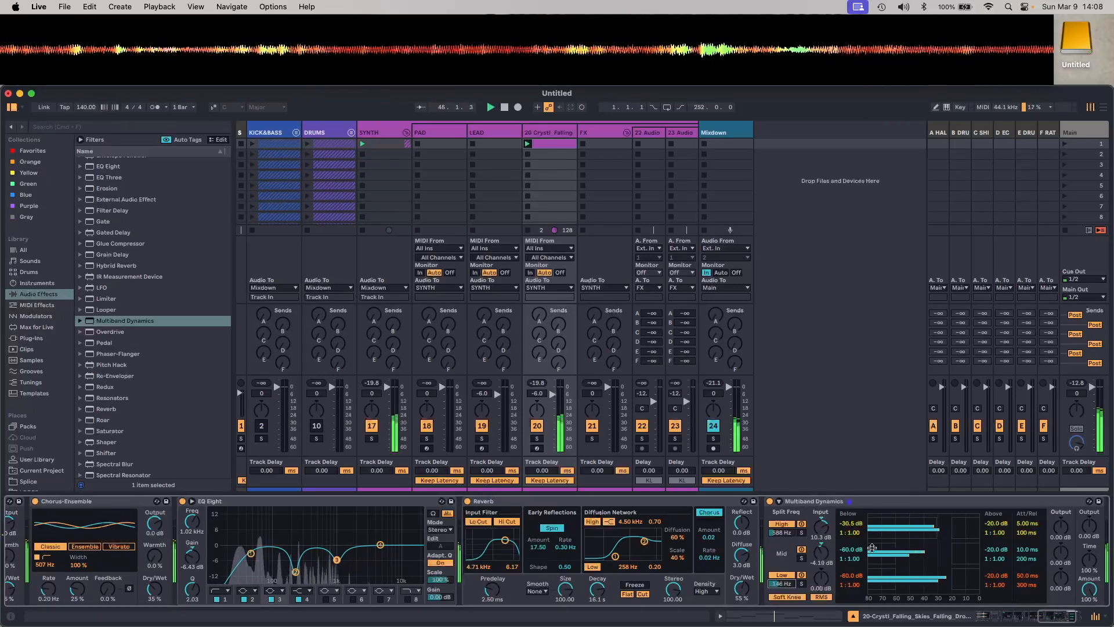
Set the Multiband Dynamics Below thresholds to -16.9 dB high and -38.8 dB mid, and the high band's Above threshold to -16.9 dB
drag(857, 524, 850, 551)
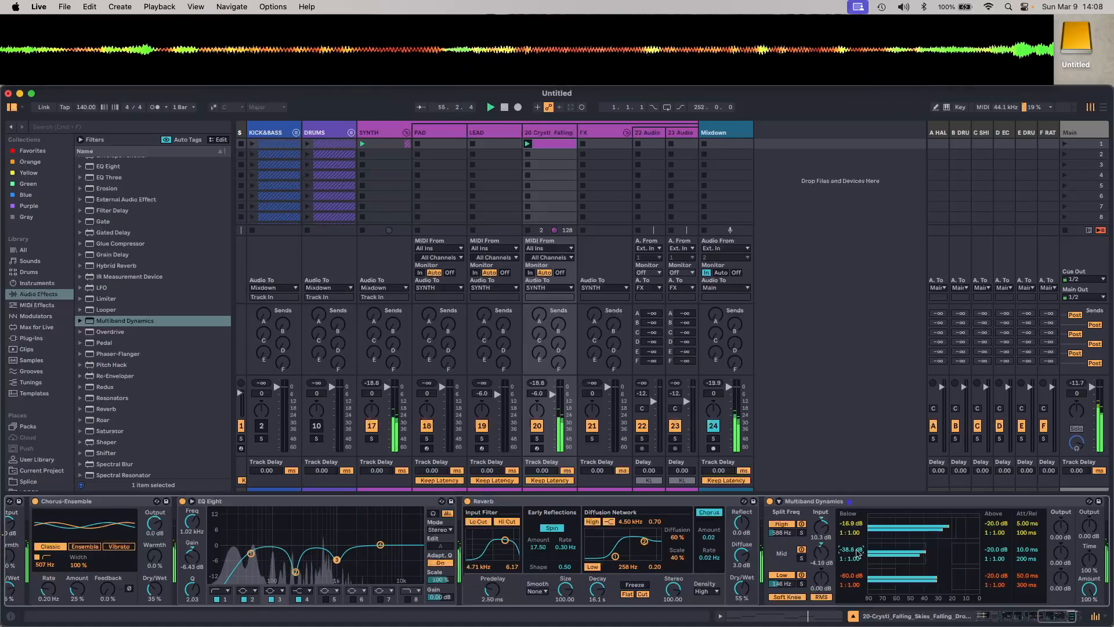
mouse_move(996, 523)
mouse_down()
mouse_move(996, 504)
mouse_move(1004, 525)
mouse_up()
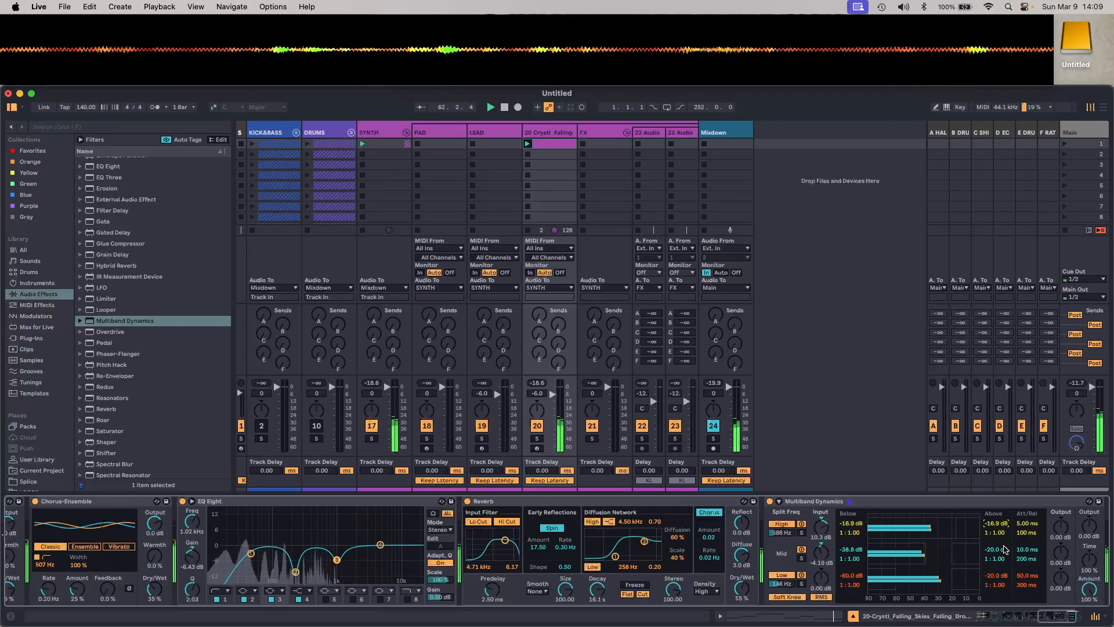
Set the Multiband Dynamics Below ratios to 1:0.97 high, 1:0.60 mid and 1:1.19 low, with the low threshold at -25.6 dB
drag(852, 575, 852, 564)
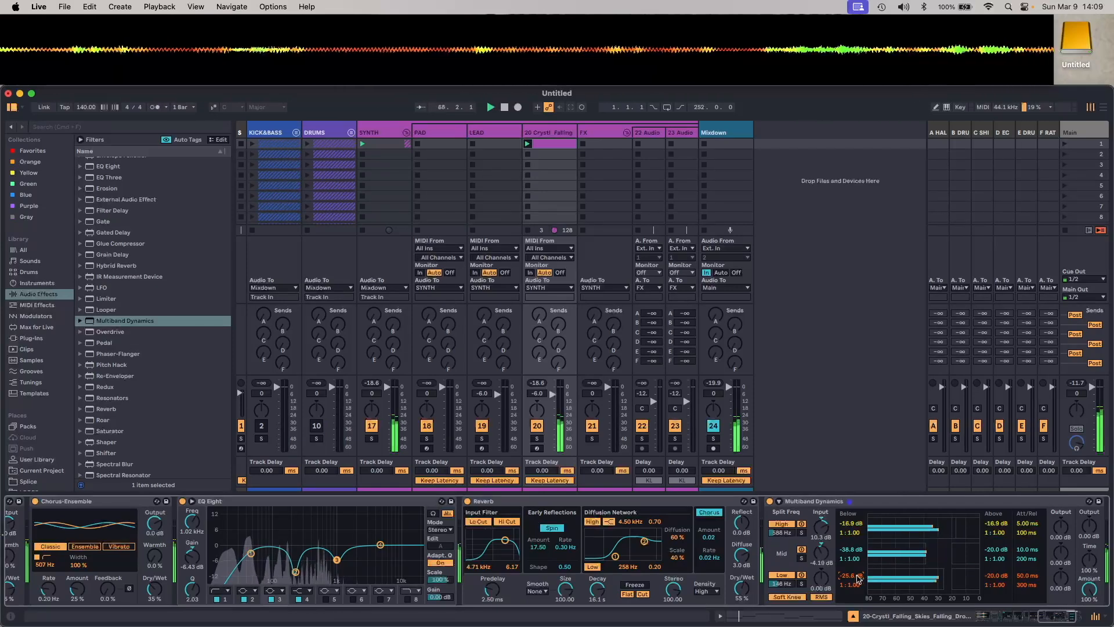
drag(851, 585, 851, 573)
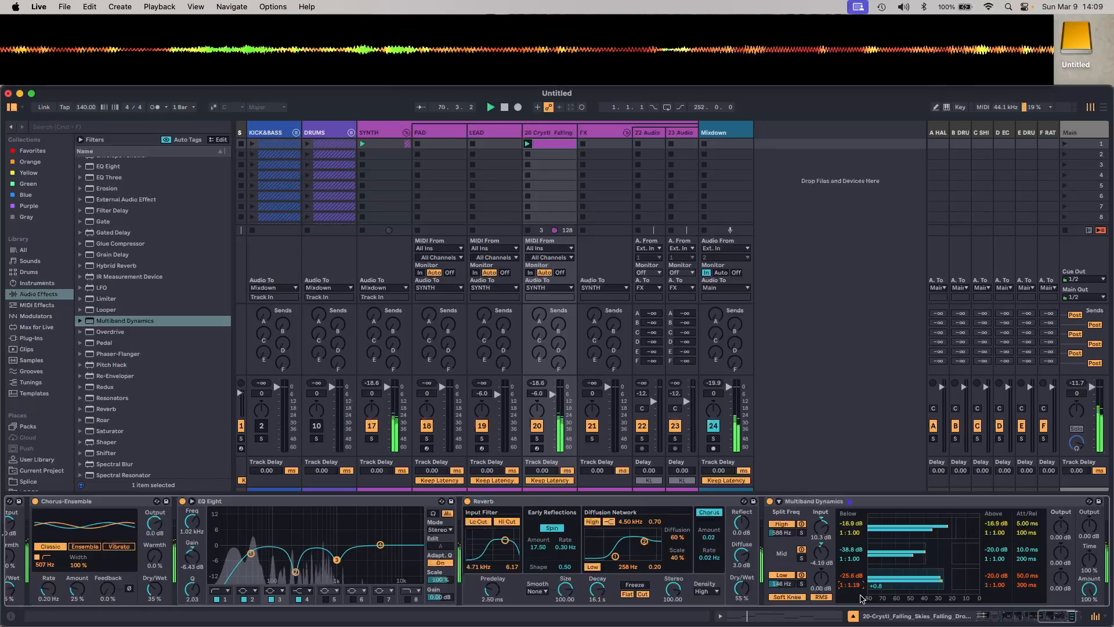
drag(857, 534, 858, 524)
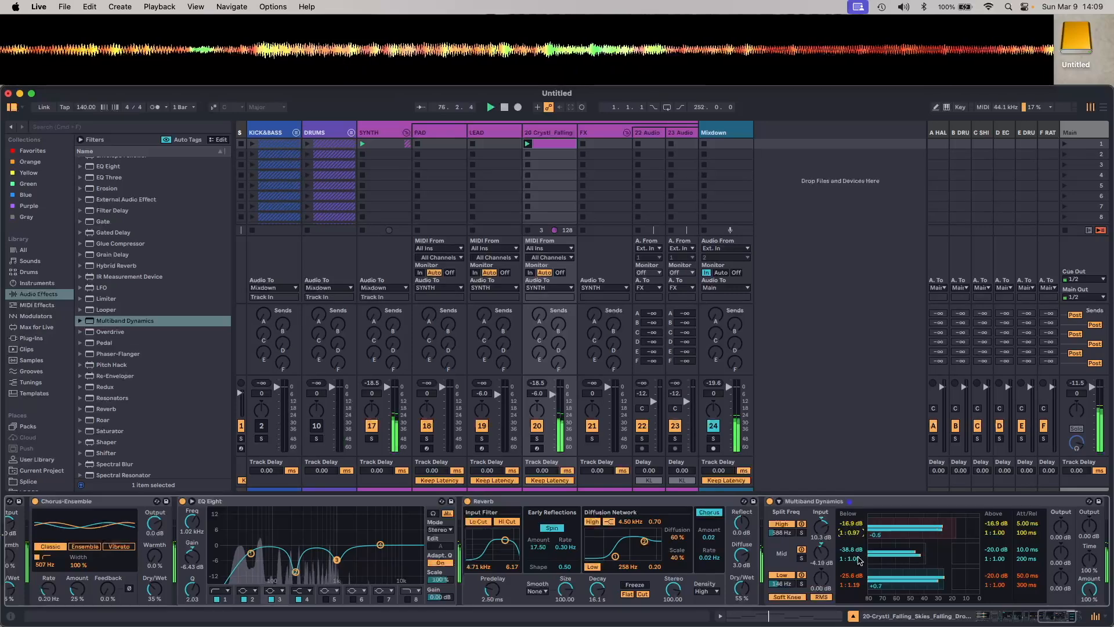
drag(859, 560, 859, 571)
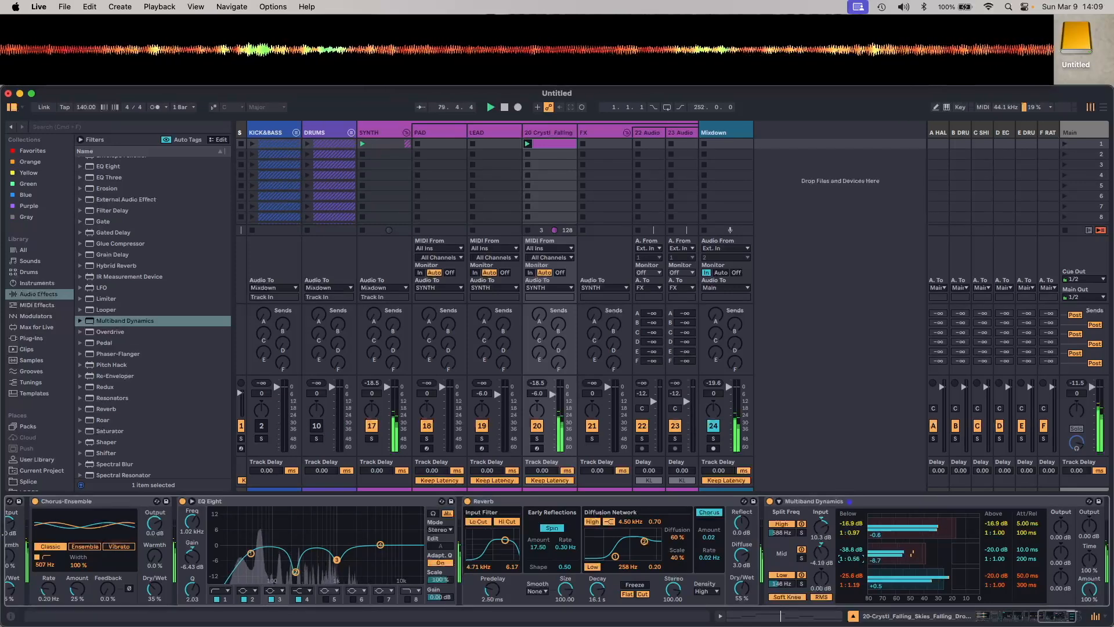
drag(859, 571, 859, 571)
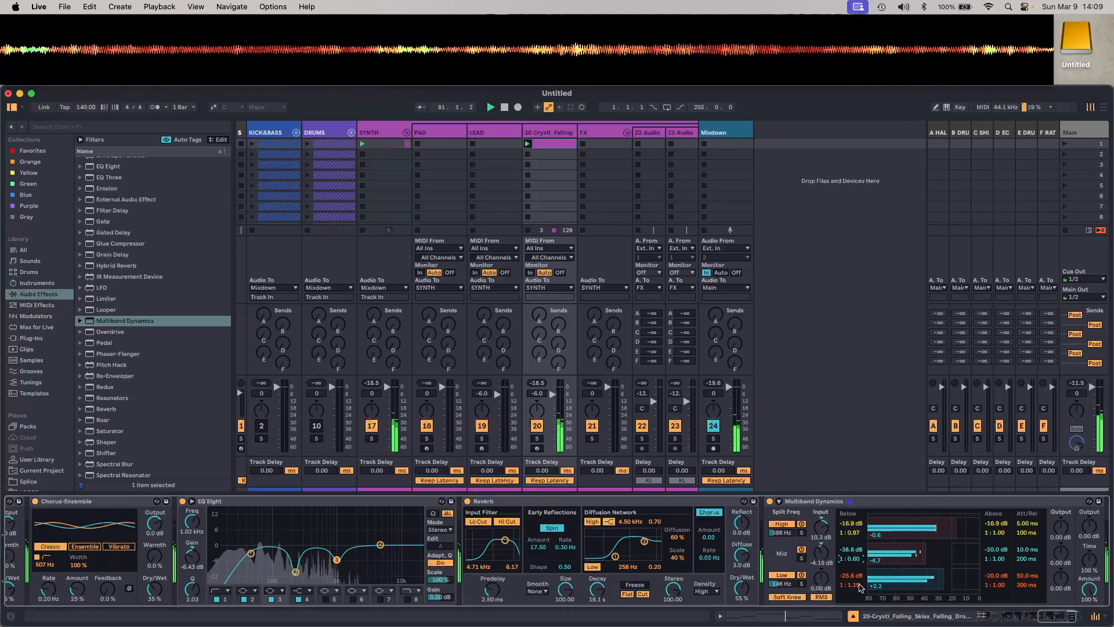
Set the Multiband Dynamics low band's Below threshold to -30.0 dB and its ratio to 1:2.46
click(859, 585)
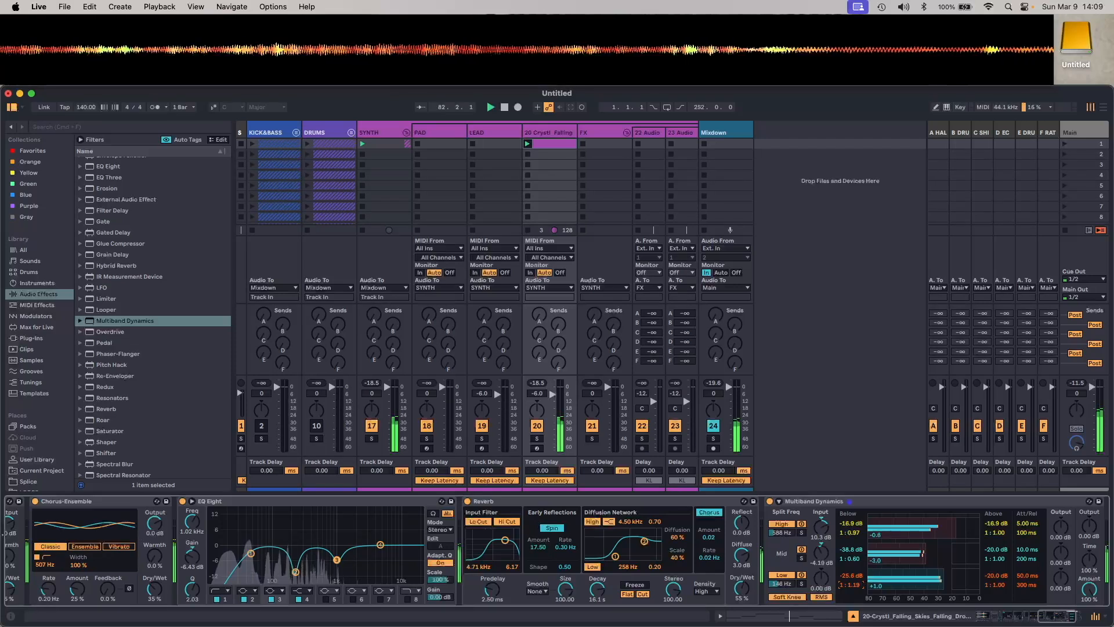
mouse_move(851, 585)
mouse_down()
mouse_move(851, 594)
mouse_move(851, 582)
mouse_up()
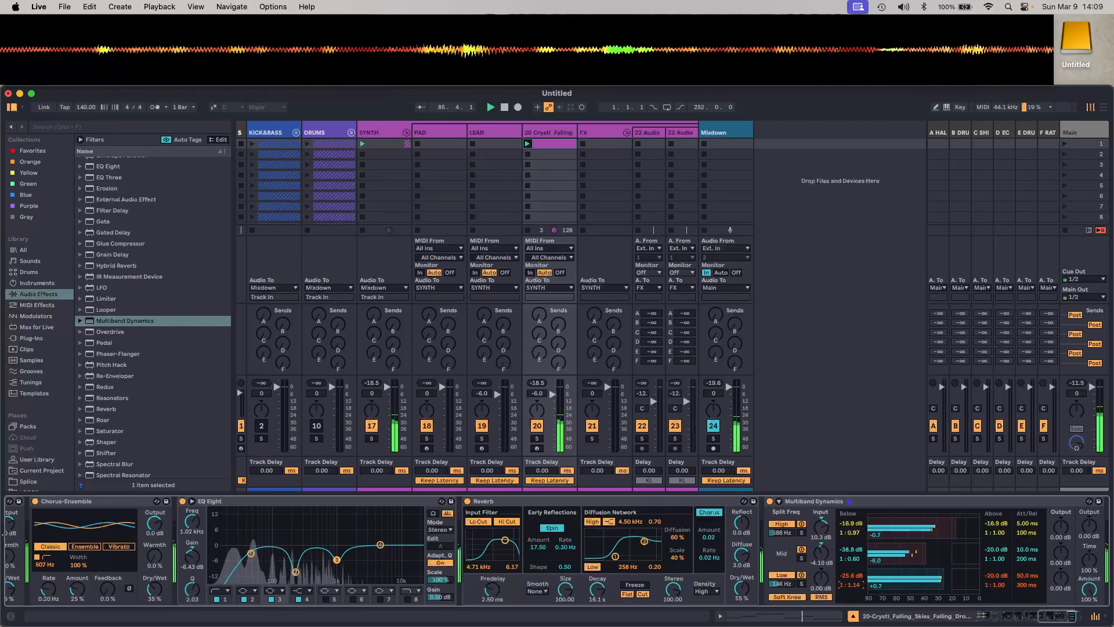
drag(851, 585, 851, 580)
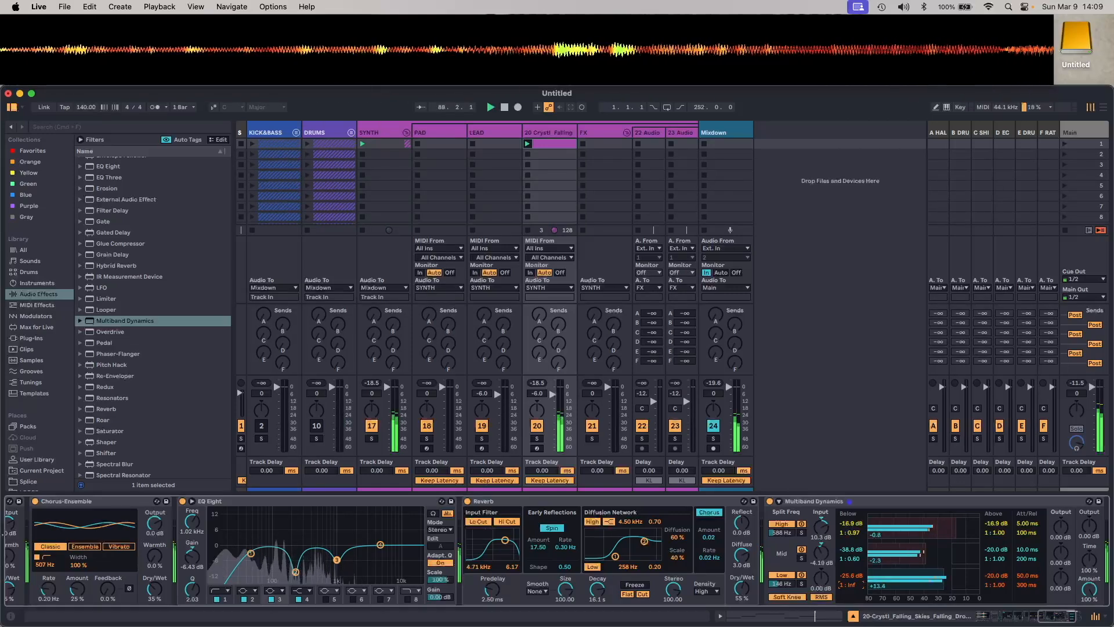
mouse_move(852, 585)
mouse_down()
mouse_move(857, 574)
mouse_move(857, 593)
mouse_up()
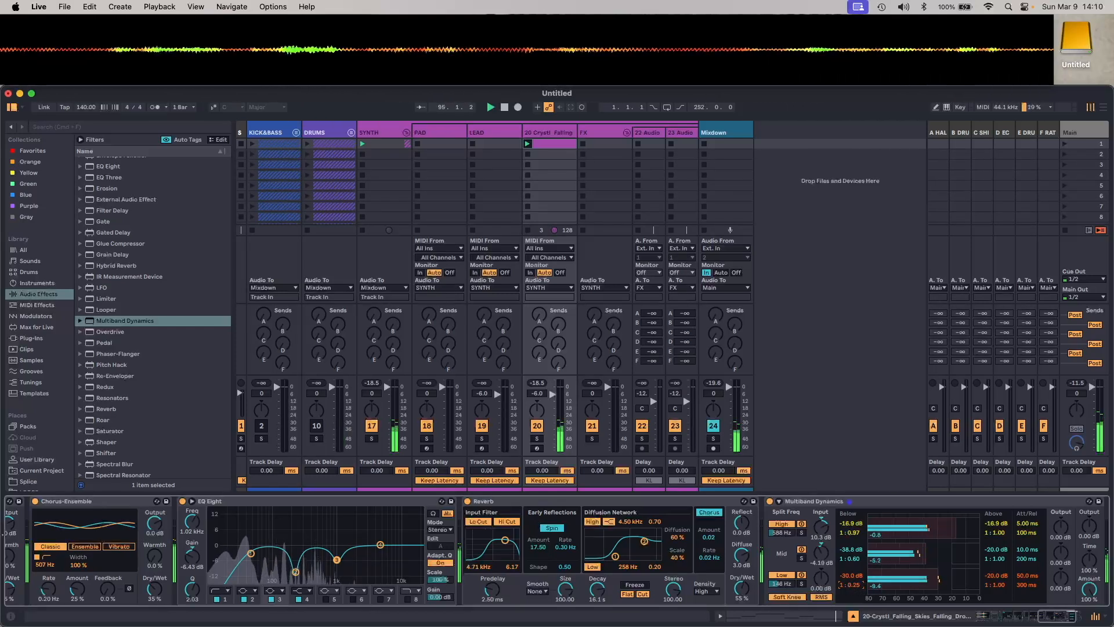
drag(856, 593, 857, 573)
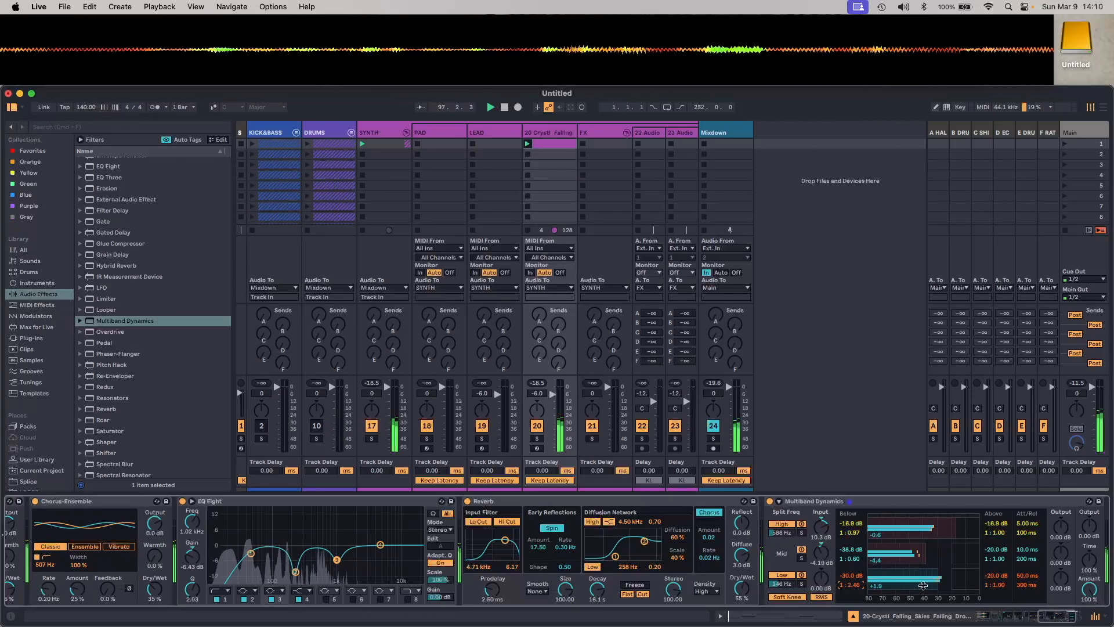
Set the Multiband Dynamics mid output to 0.38 dB and Time to 1000%, and compare the sound with the device bypassed
scroll(998, 585, right, 5)
scroll(998, 584, right, 2)
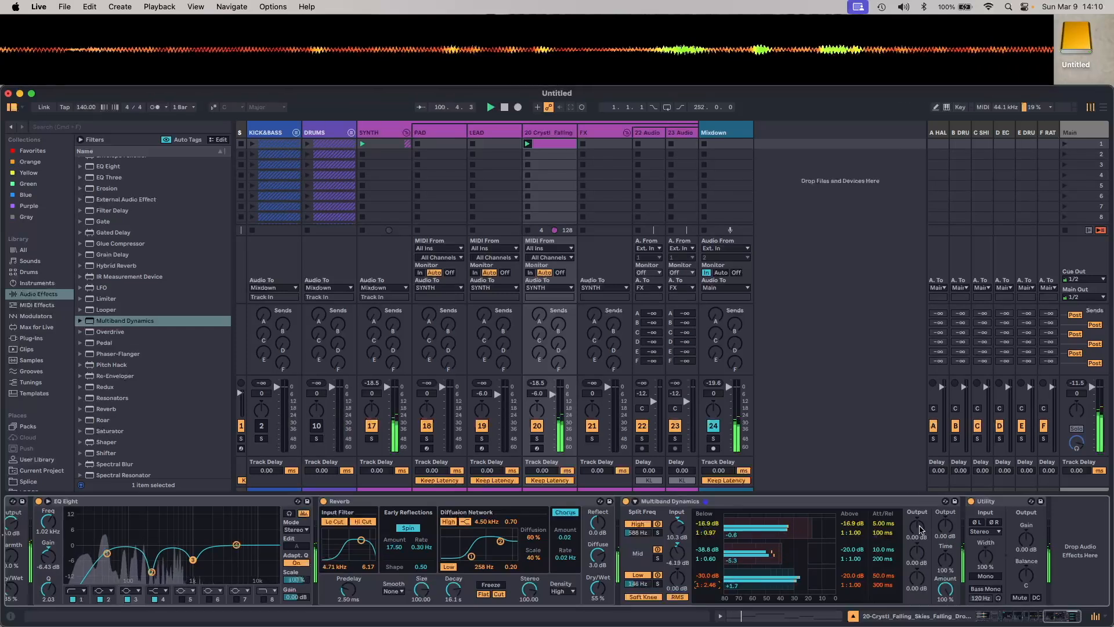
drag(919, 559, 919, 555)
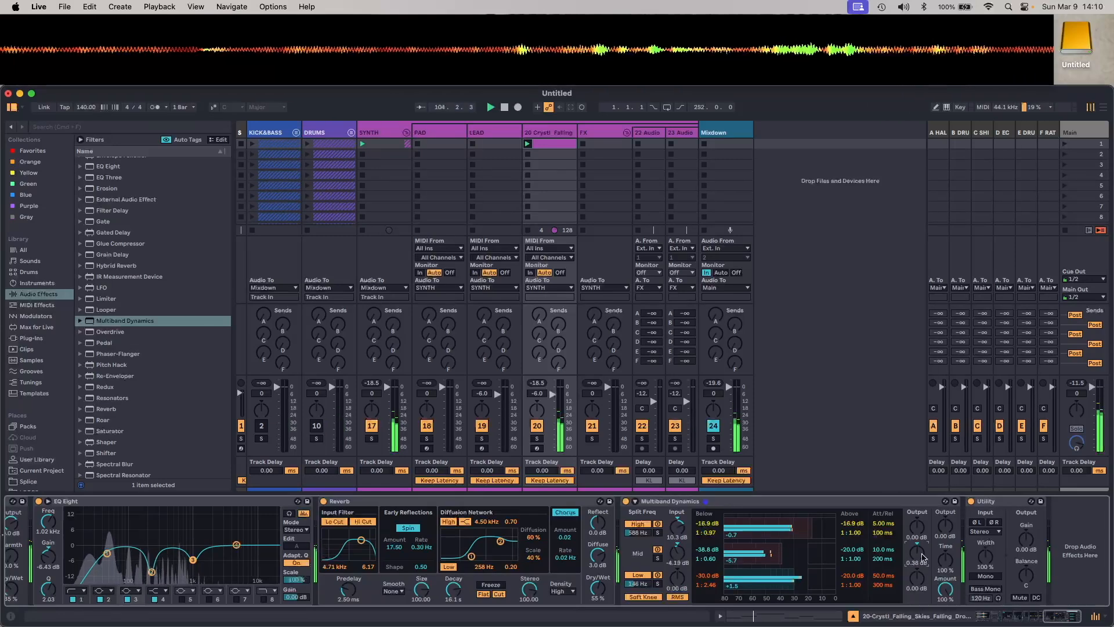
drag(939, 546, 940, 528)
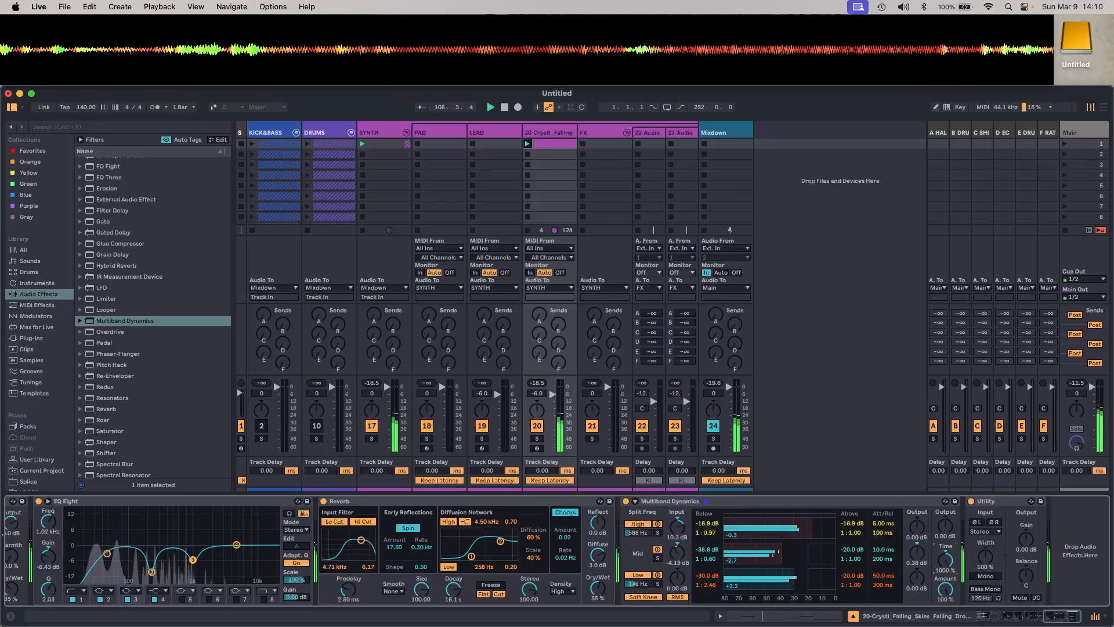
click(626, 502)
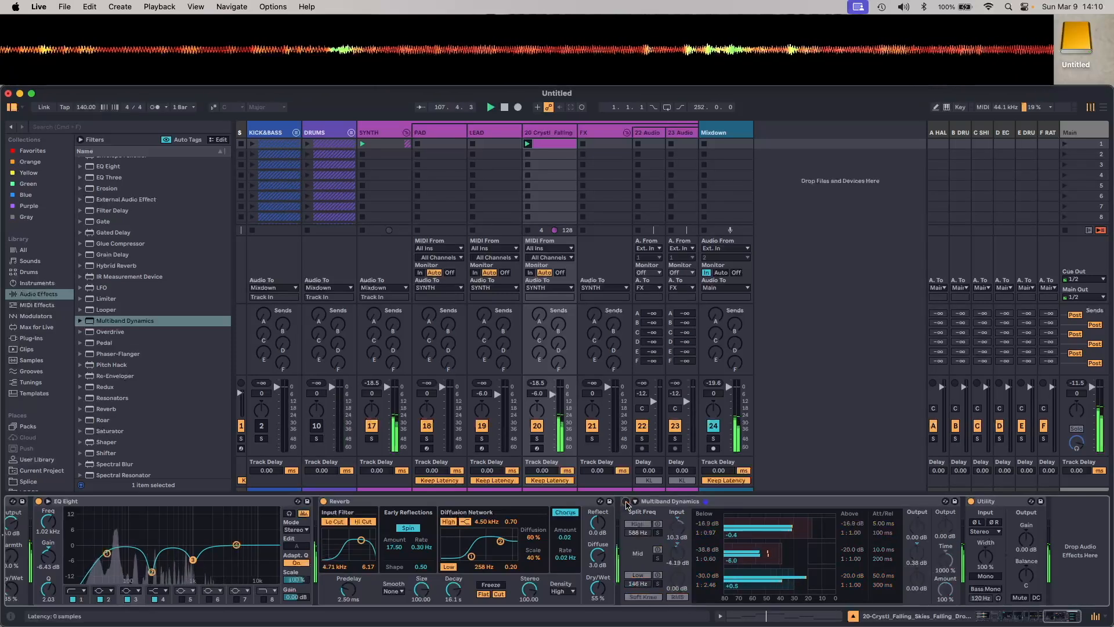
click(626, 501)
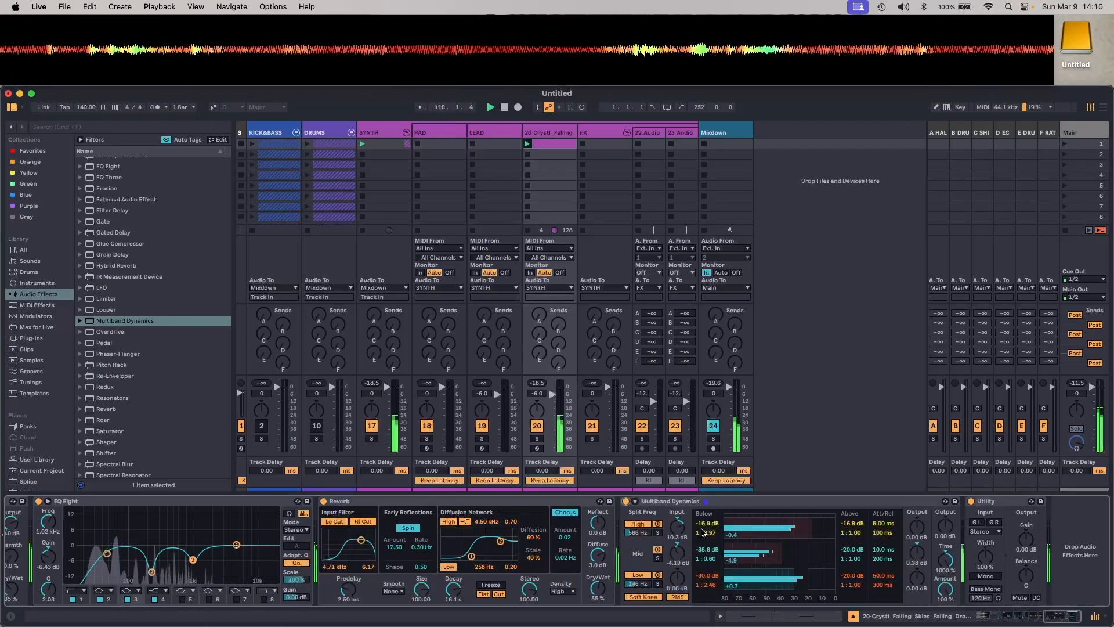
Add a Compressor to the device chain between the Resonators and Redux
scroll(989, 546, left, 15)
scroll(762, 543, left, 4)
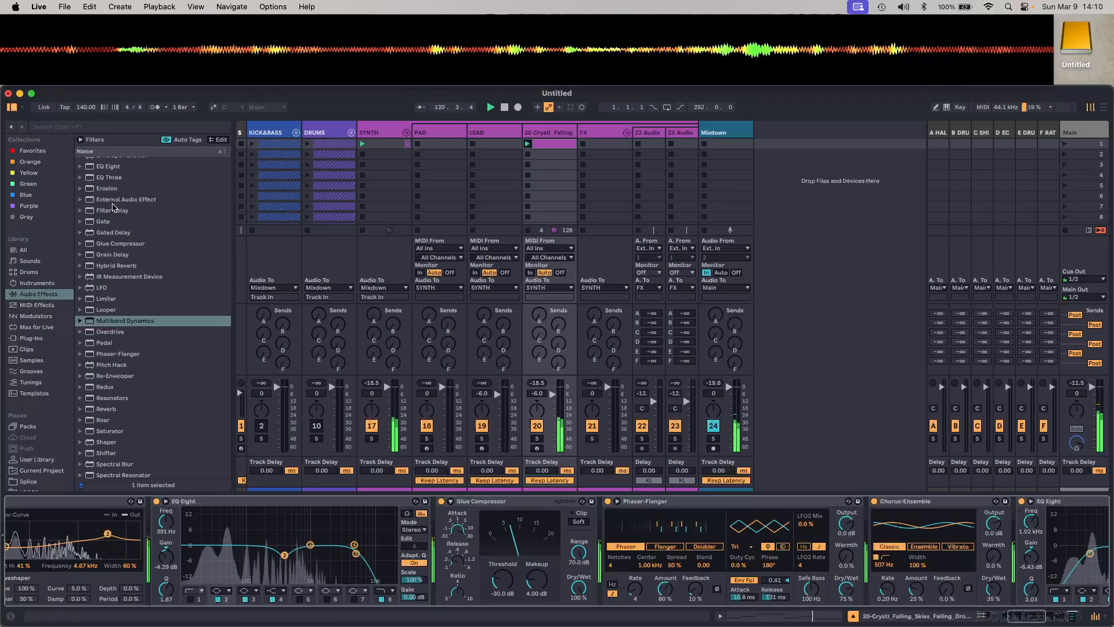
scroll(115, 213, up, 10)
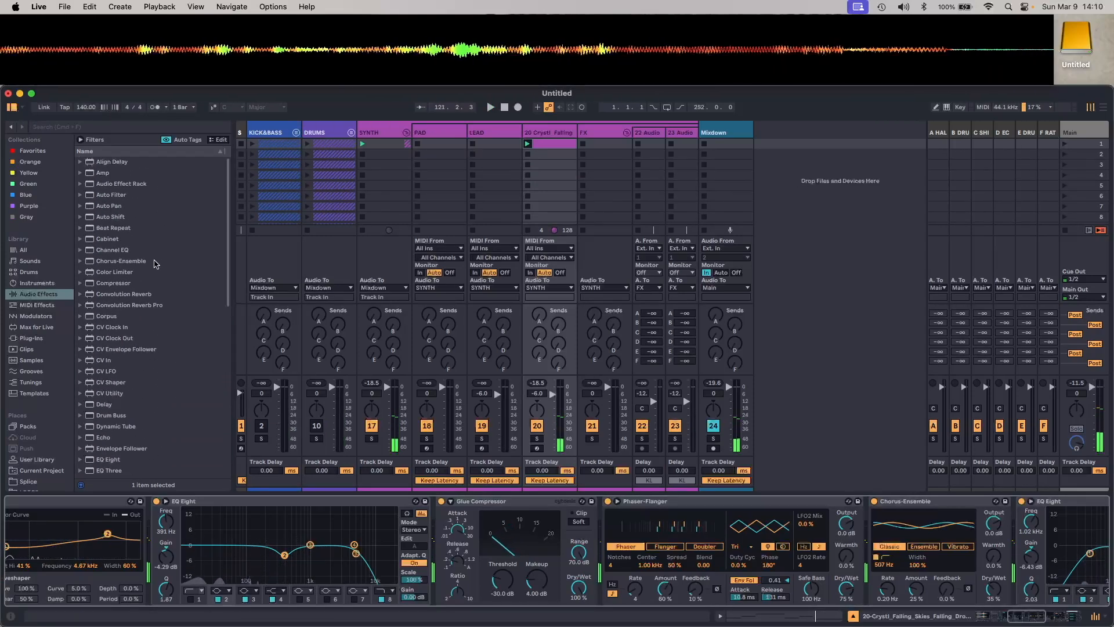
drag(123, 283, 162, 524)
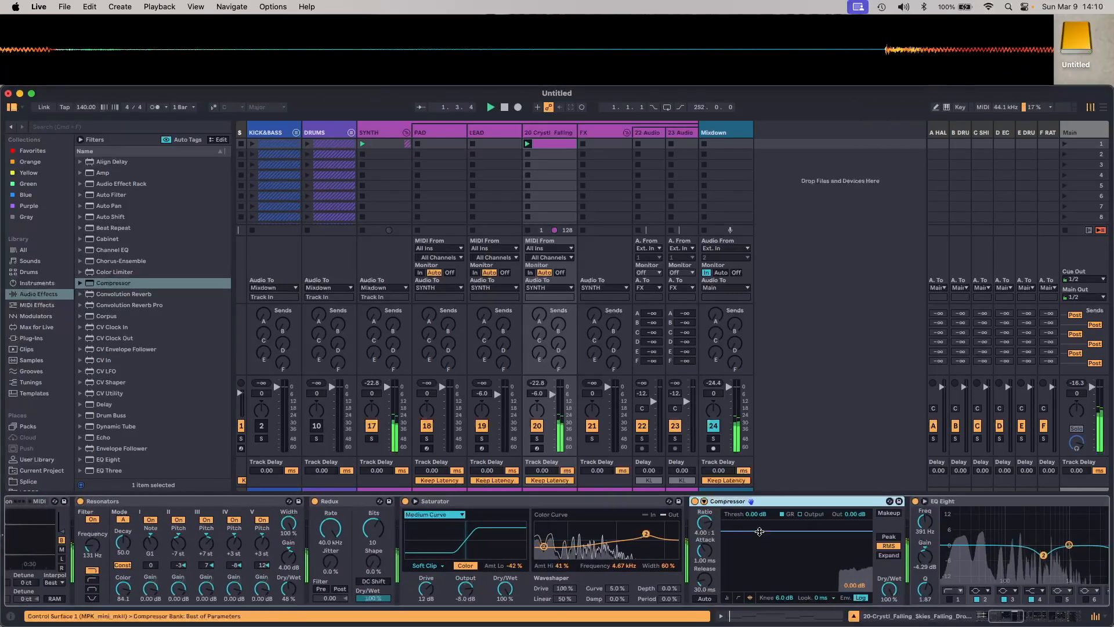
drag(291, 527, 292, 527)
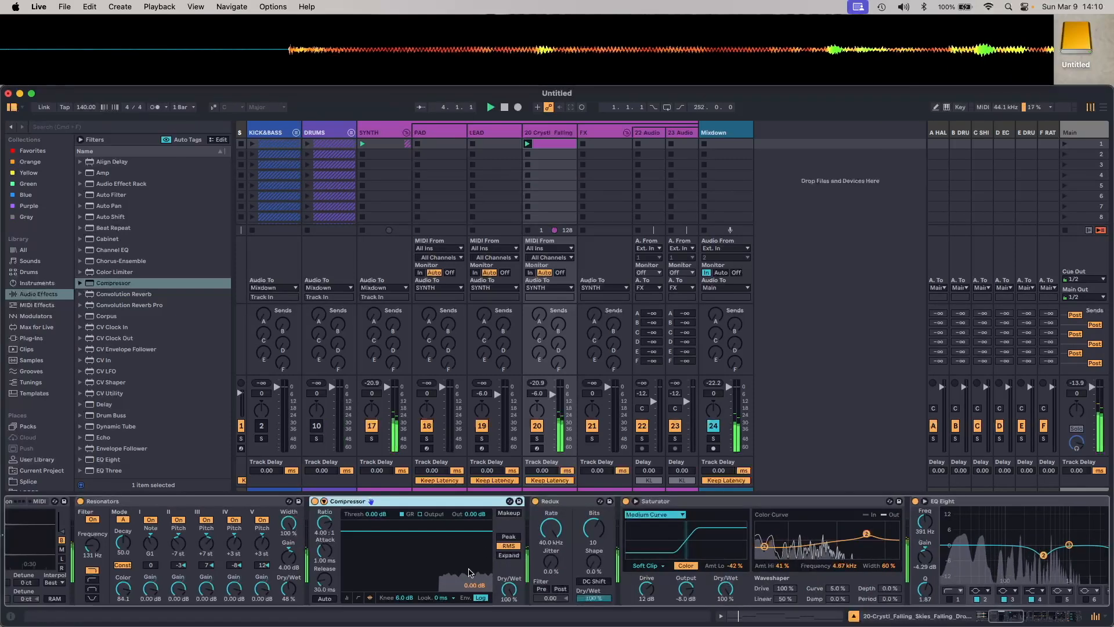
Lower the Compressor's threshold to -27.2 dB
scroll(379, 517, left, 1)
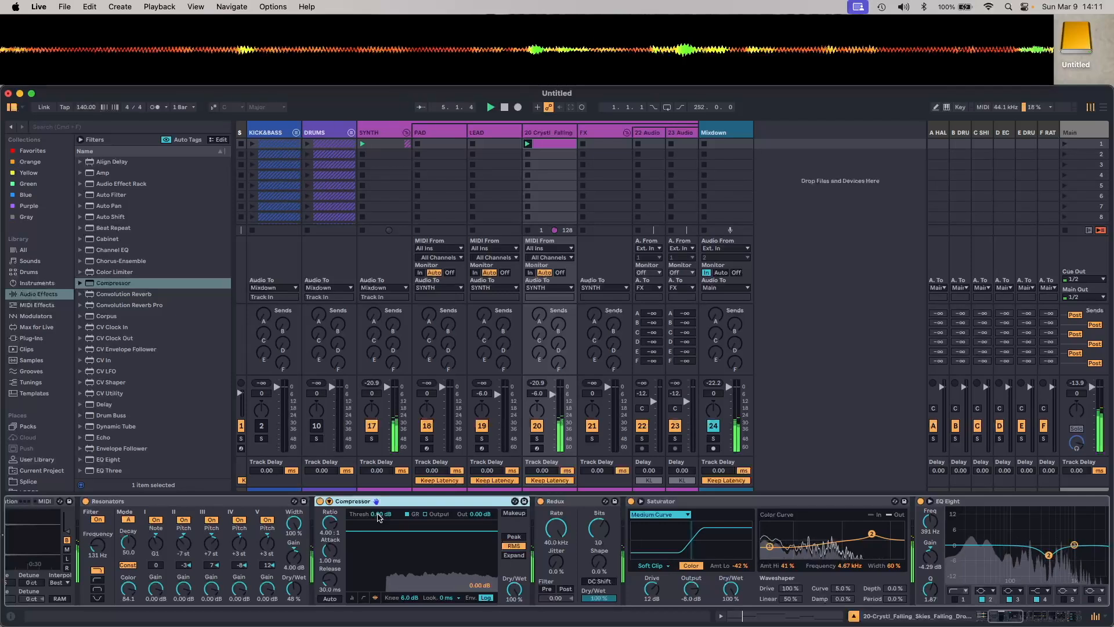
drag(380, 517, 379, 585)
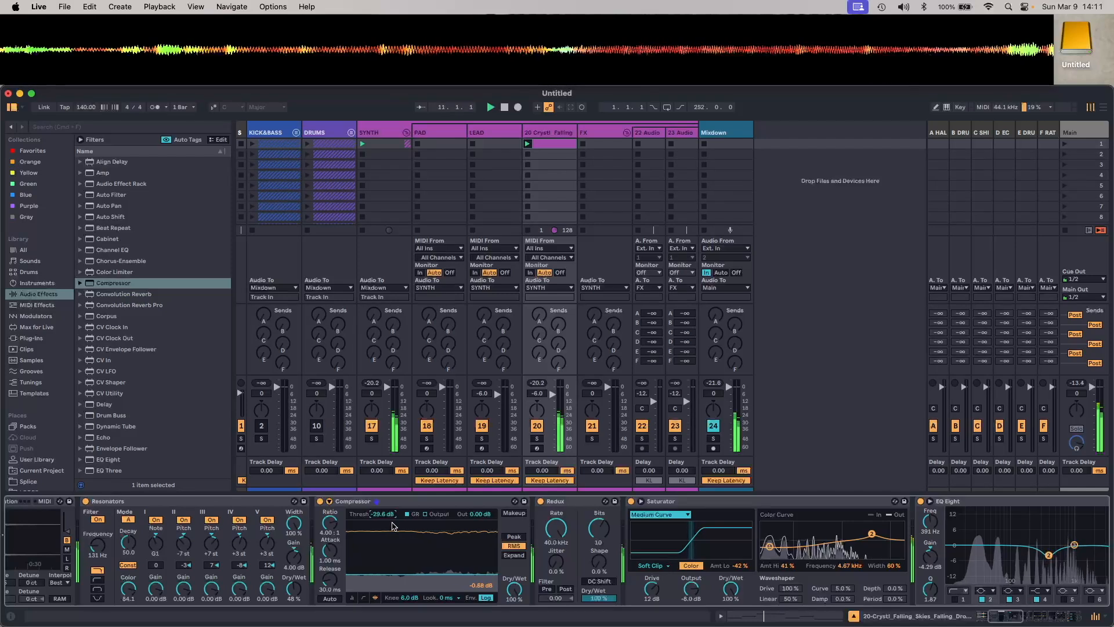
drag(471, 574, 471, 572)
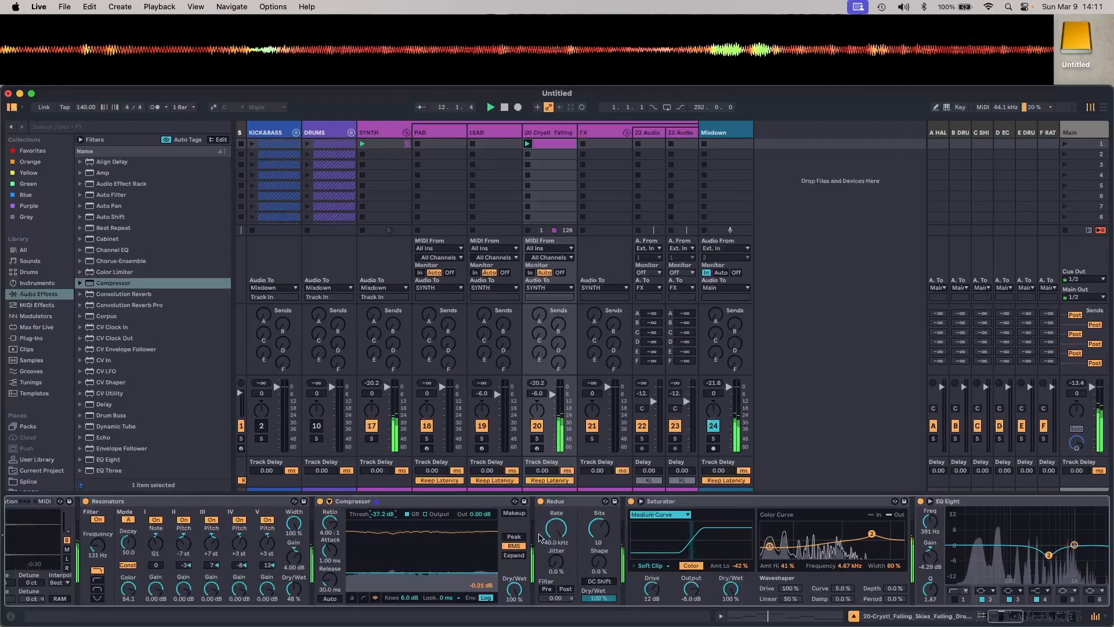
Group the Sampler into an Instrument Rack and show the rack's macro controls
scroll(458, 548, left, 5)
scroll(458, 549, left, 5)
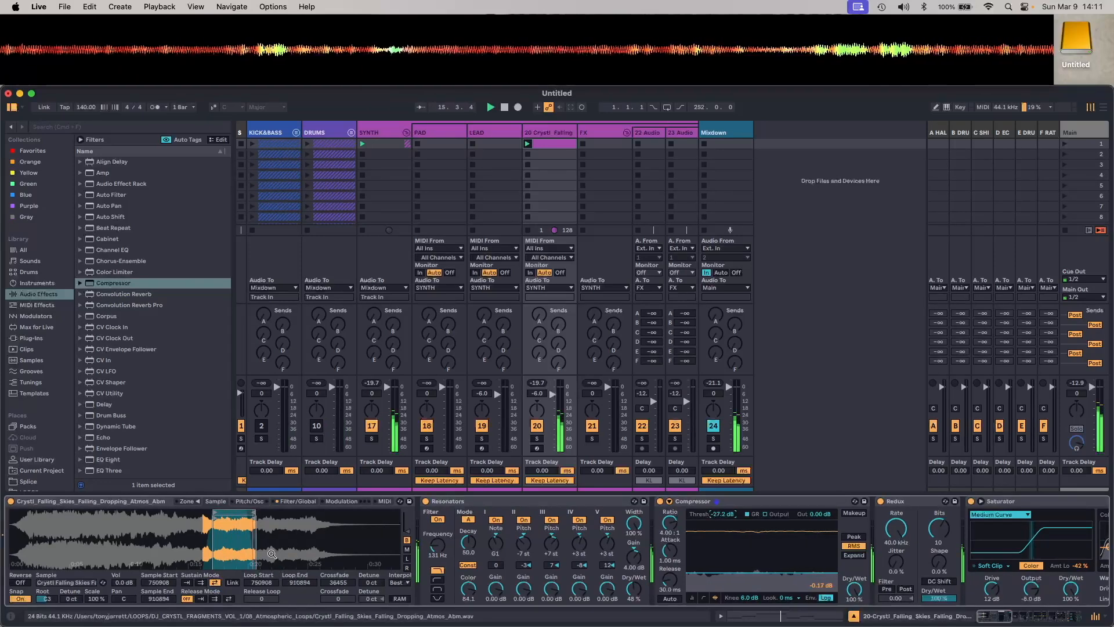
click(297, 502)
click(84, 502)
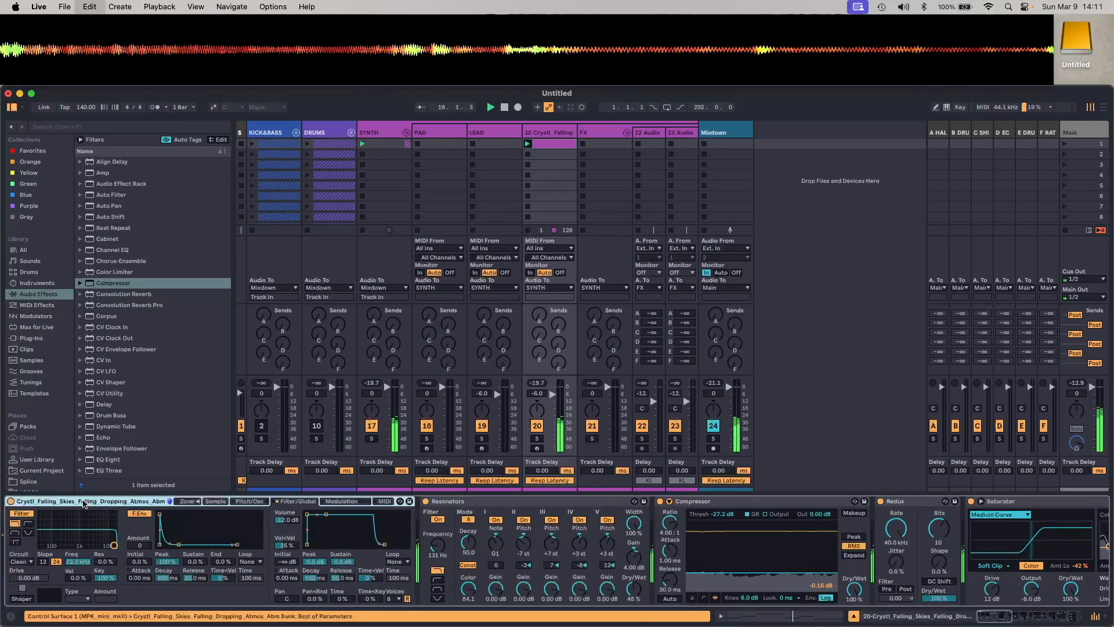
key(super+g)
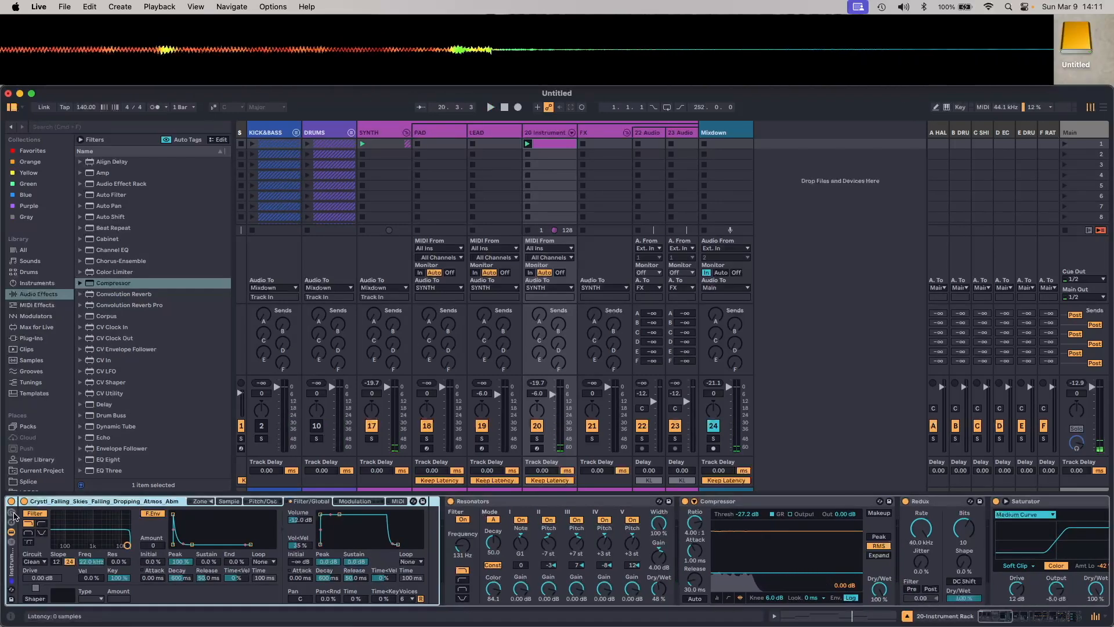
click(11, 513)
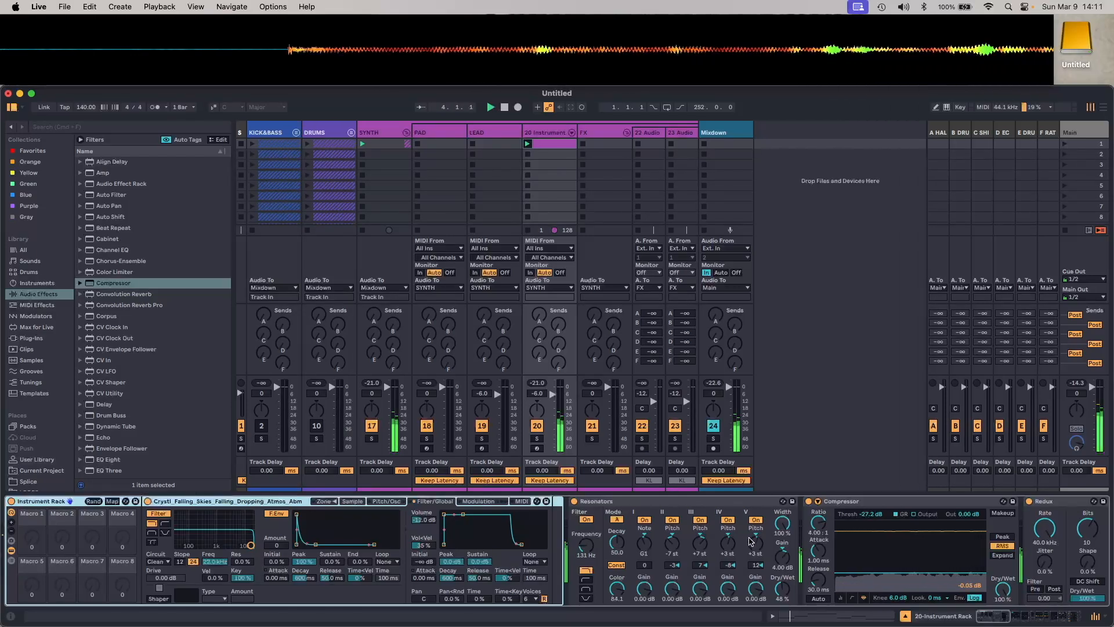
Set Redux to a rate of about 16.7 kHz, 17% Shape and 3.0% Jitter
scroll(757, 544, right, 10)
scroll(757, 543, right, 4)
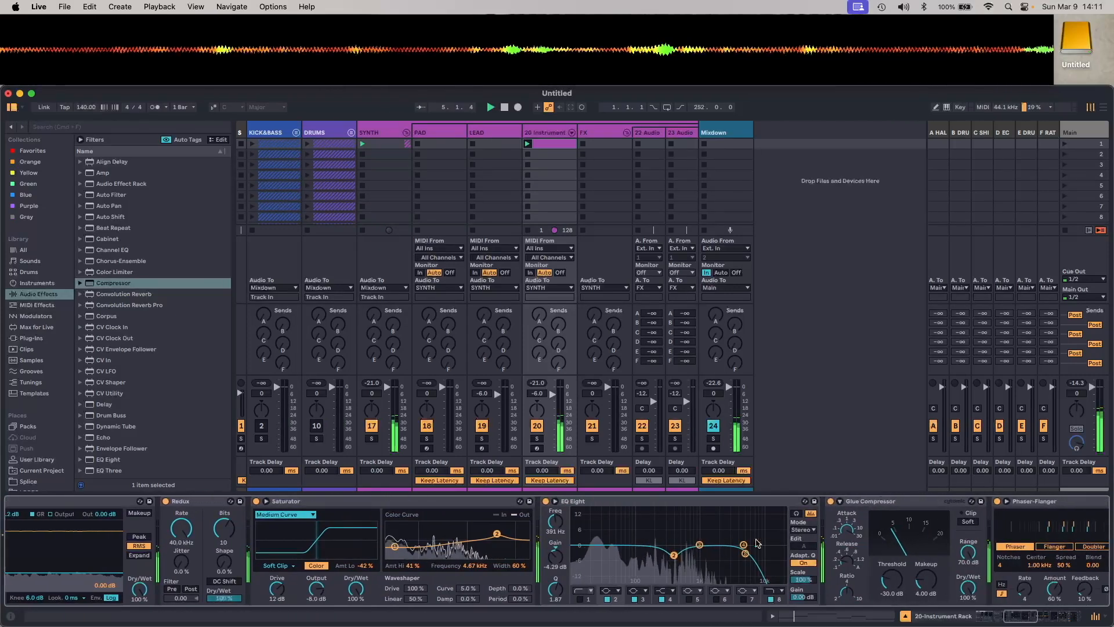
scroll(755, 544, left, 15)
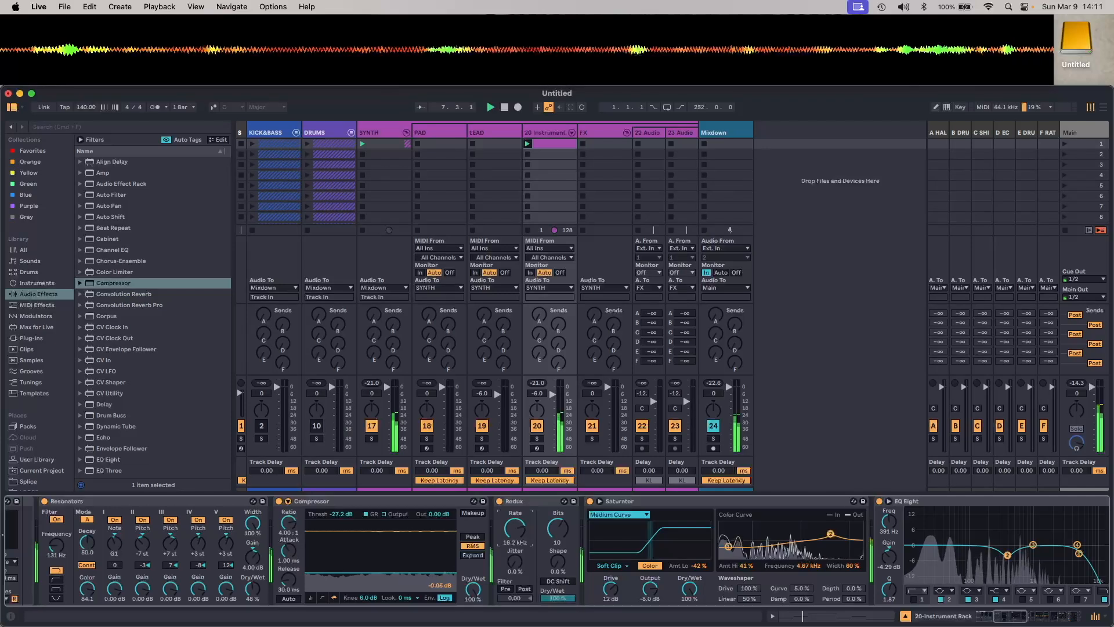
drag(557, 560, 557, 549)
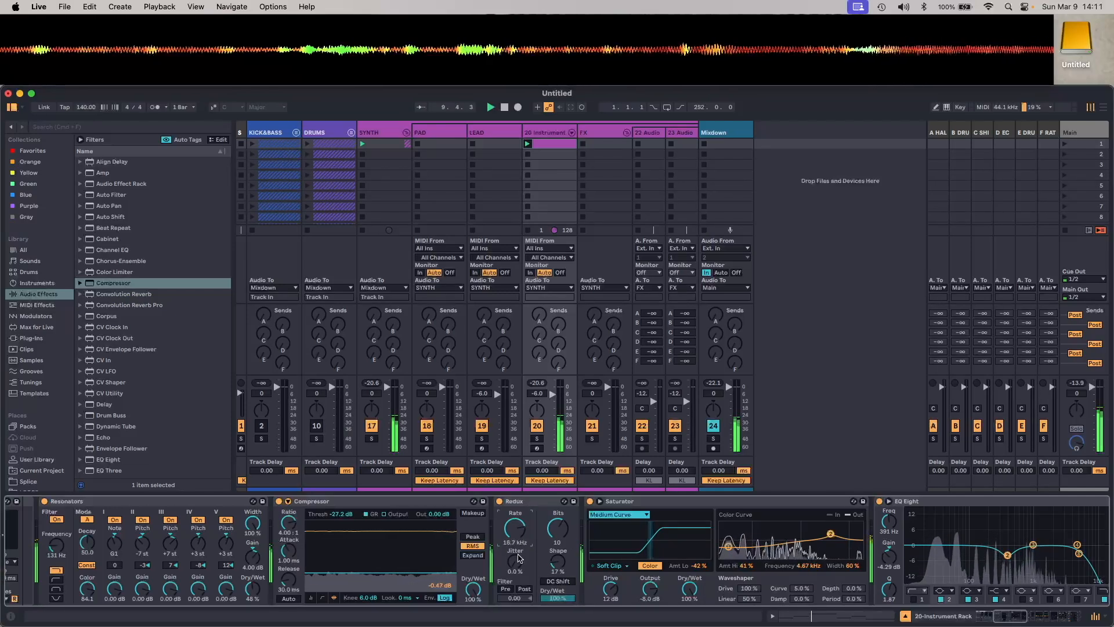
drag(515, 561, 515, 571)
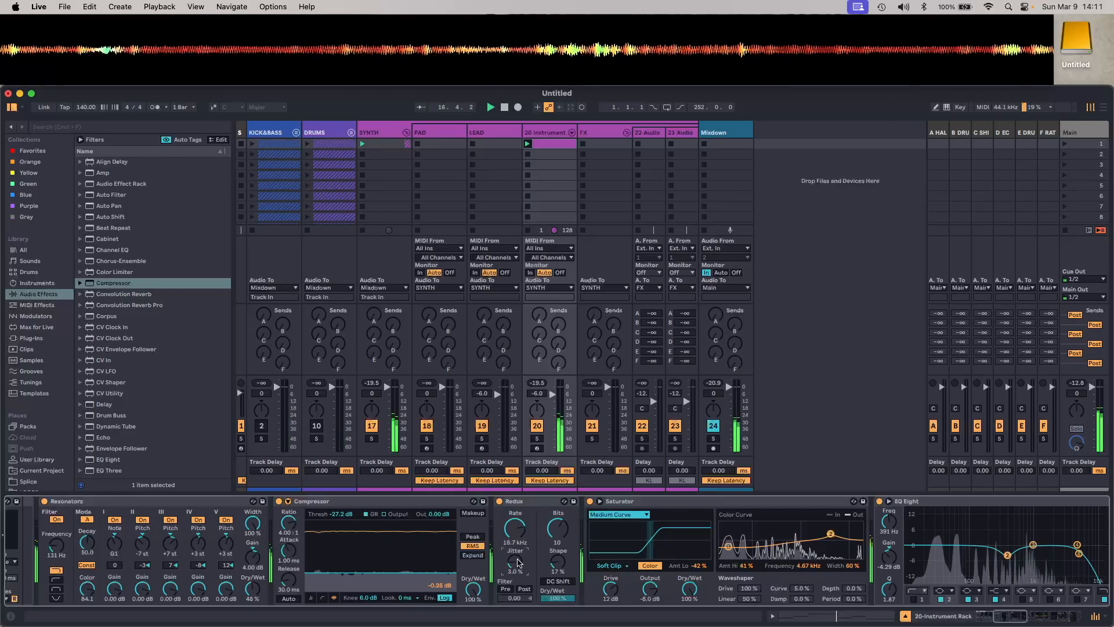
Switch the Utility's width control to Mid/Side Mode and set the balance to 20S
scroll(754, 551, right, 10)
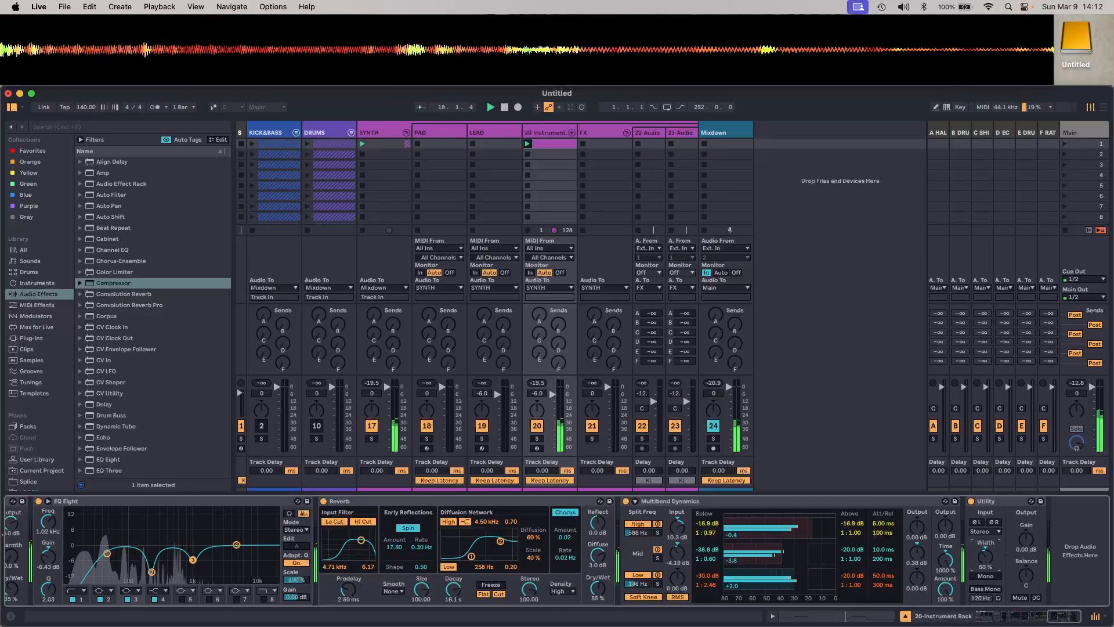
right_click(990, 545)
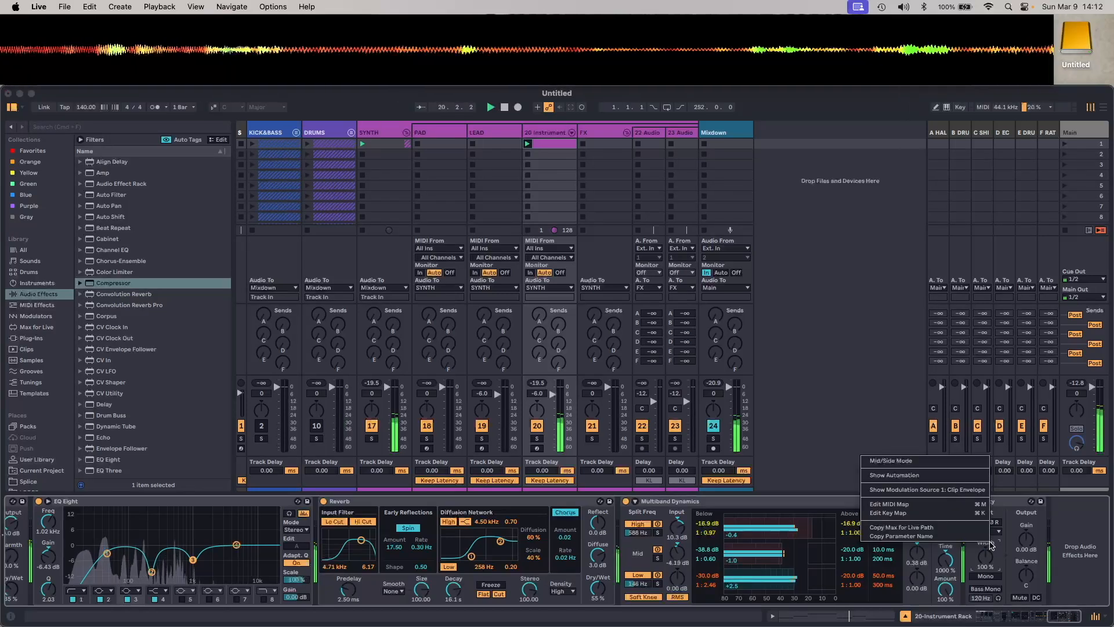
click(947, 467)
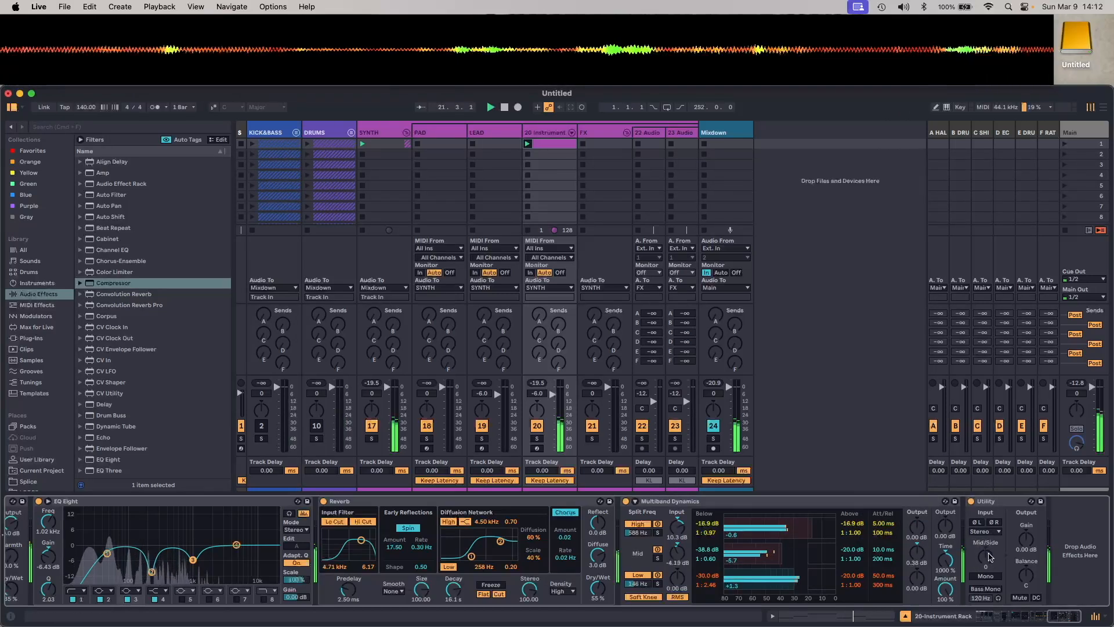
drag(991, 557, 990, 511)
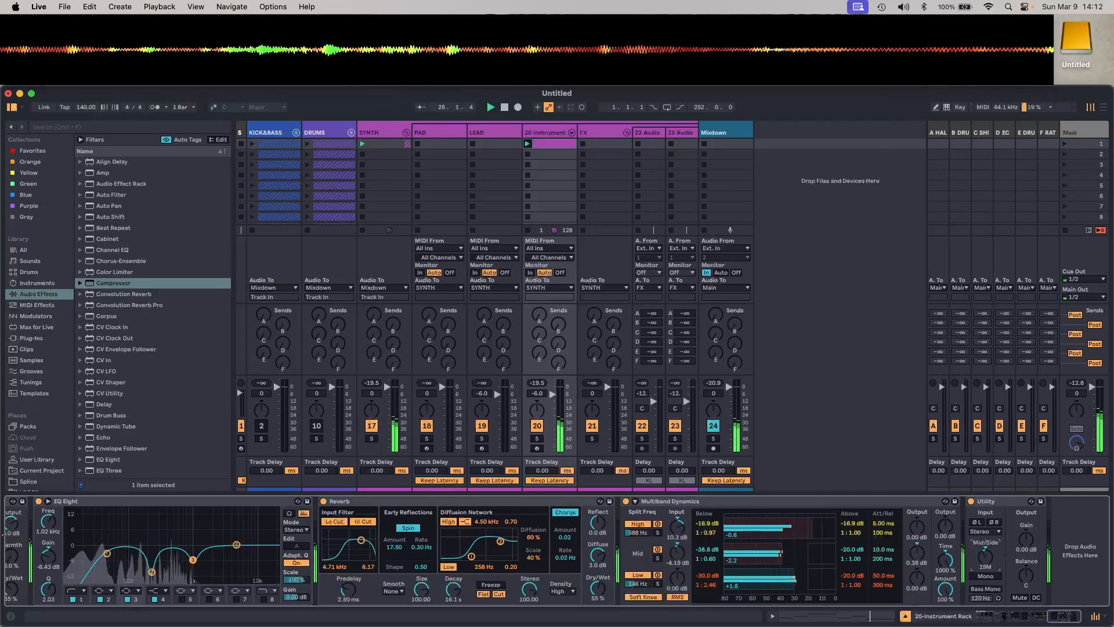
drag(990, 557, 990, 592)
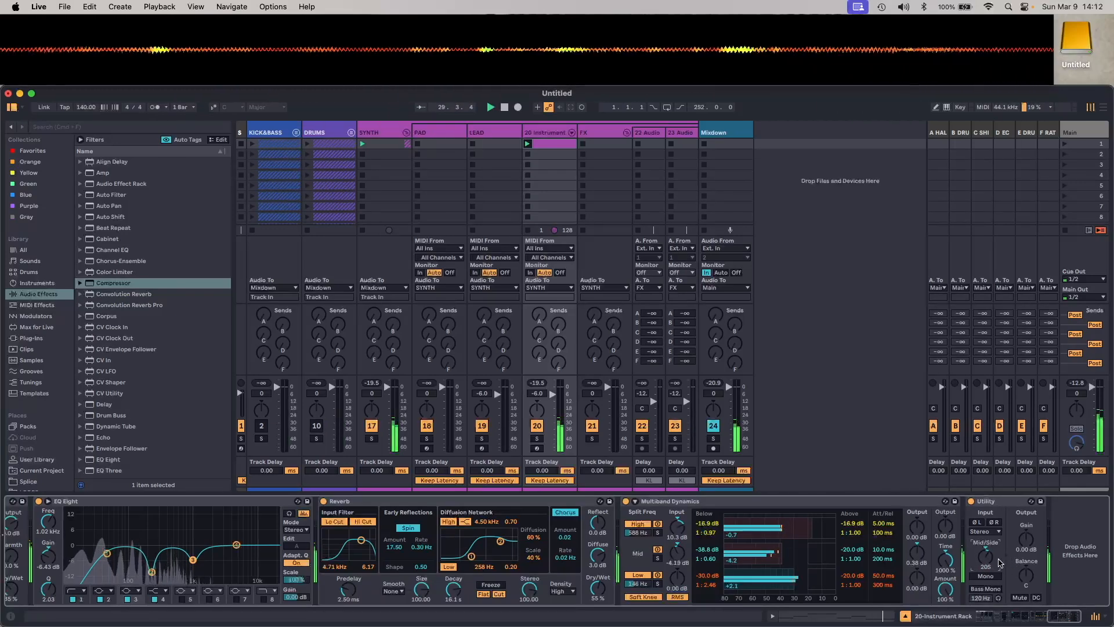
Set the Utility's Mid/Side balance to 21M
drag(991, 559, 990, 548)
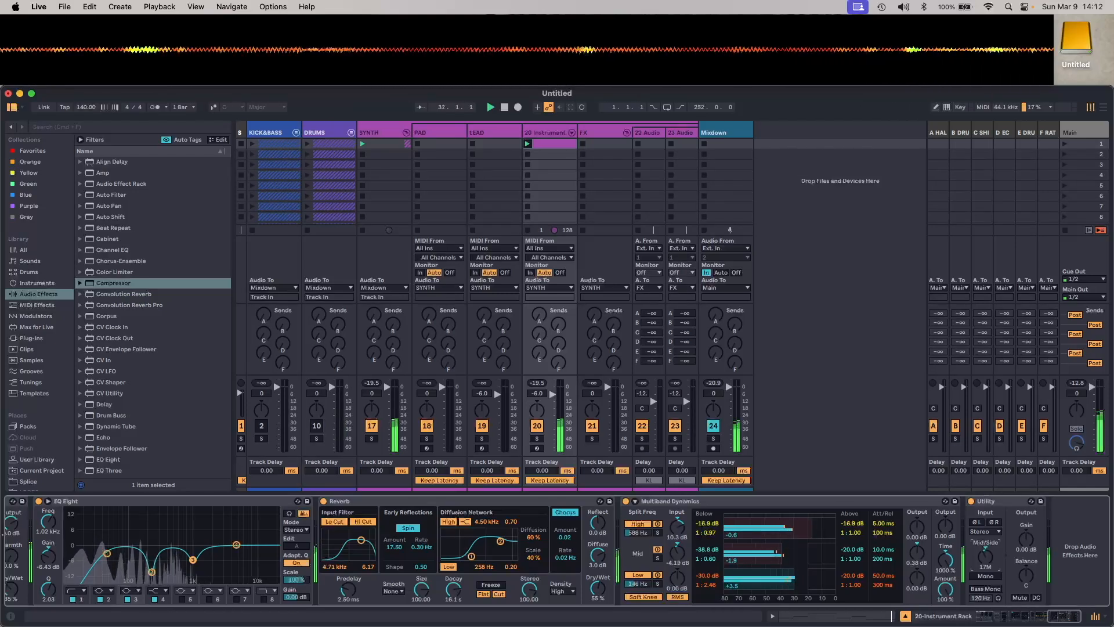
scroll(990, 558, down, 5)
scroll(990, 558, up, 5)
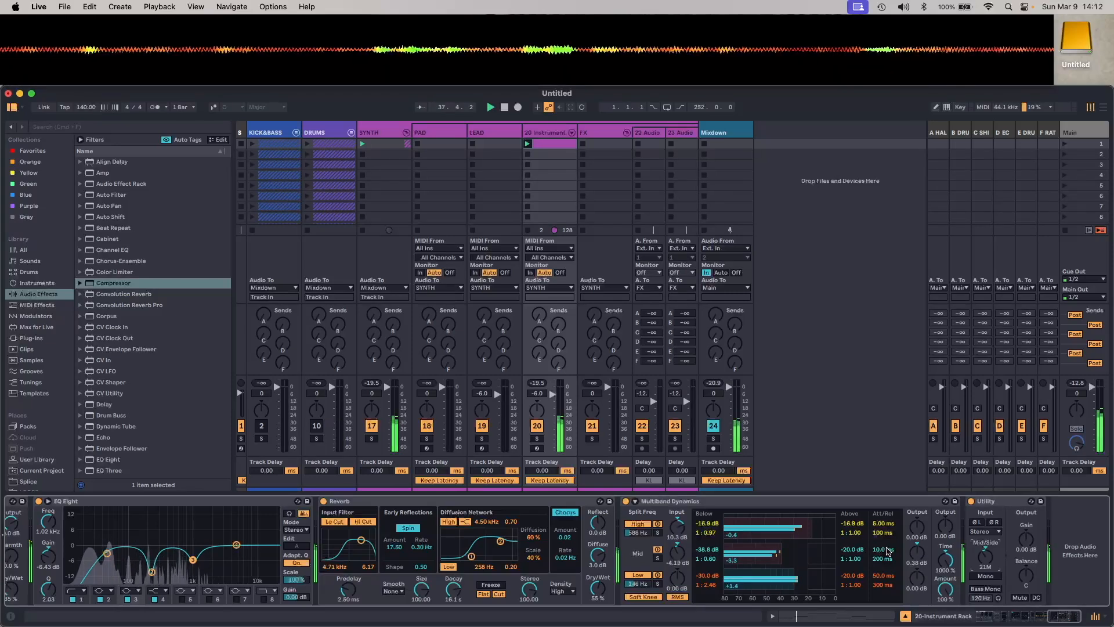
Lengthen the attack and release of the Sampler's volume envelope
scroll(886, 550, left, 15)
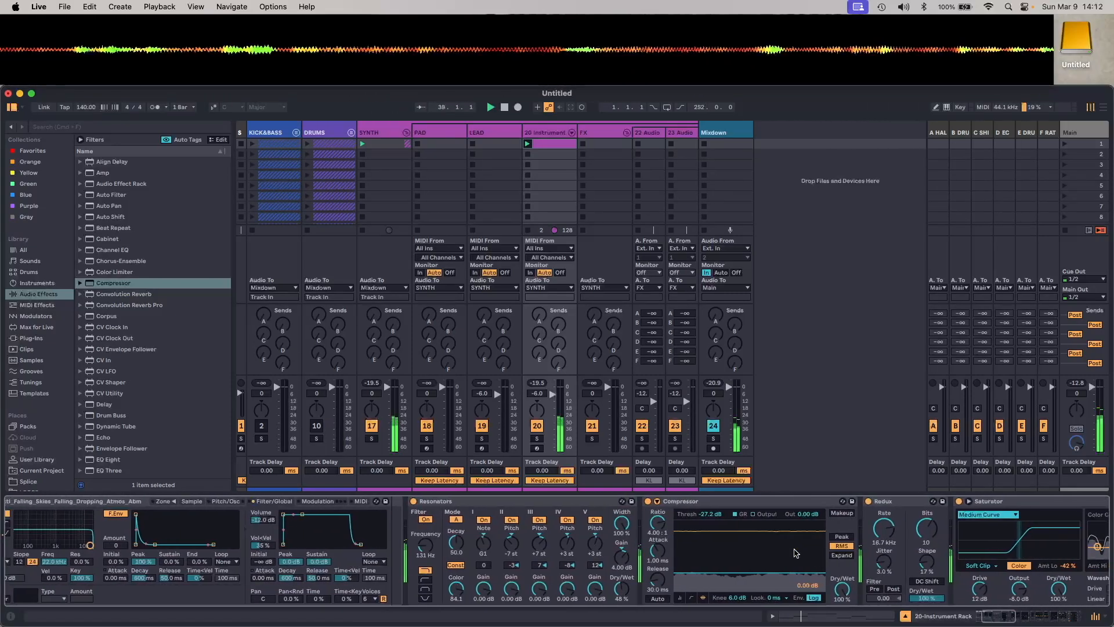
scroll(795, 553, left, 2)
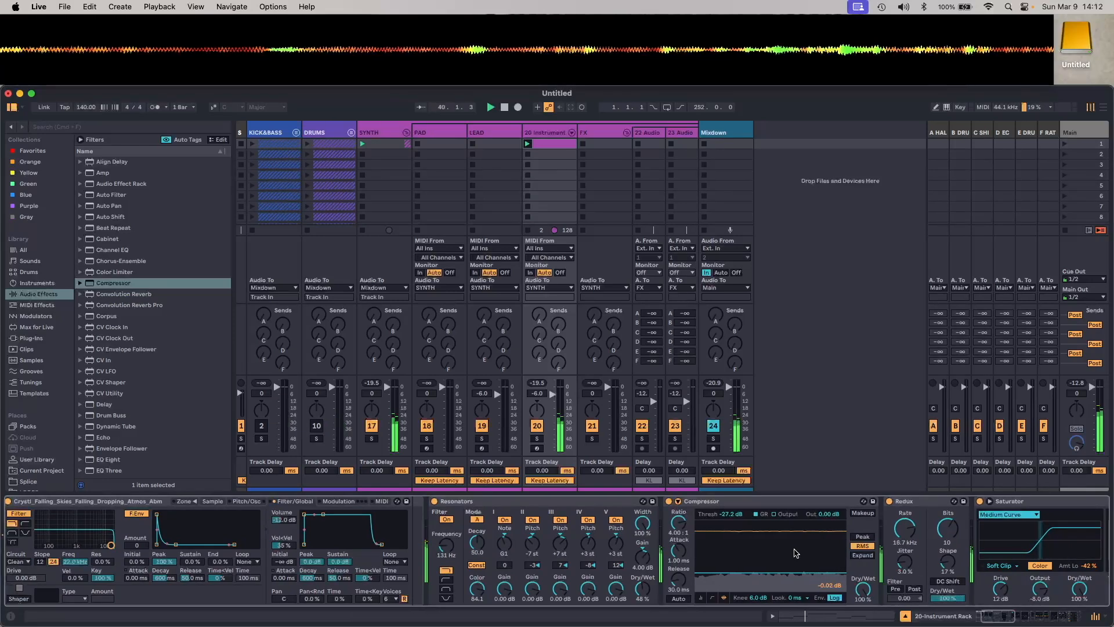
click(247, 500)
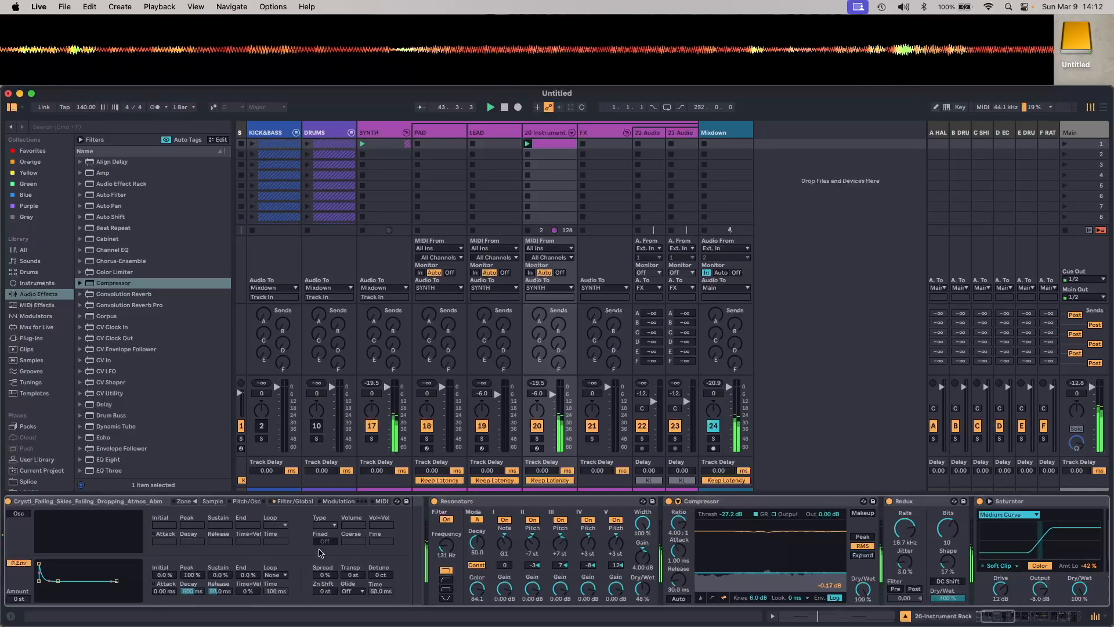
click(304, 502)
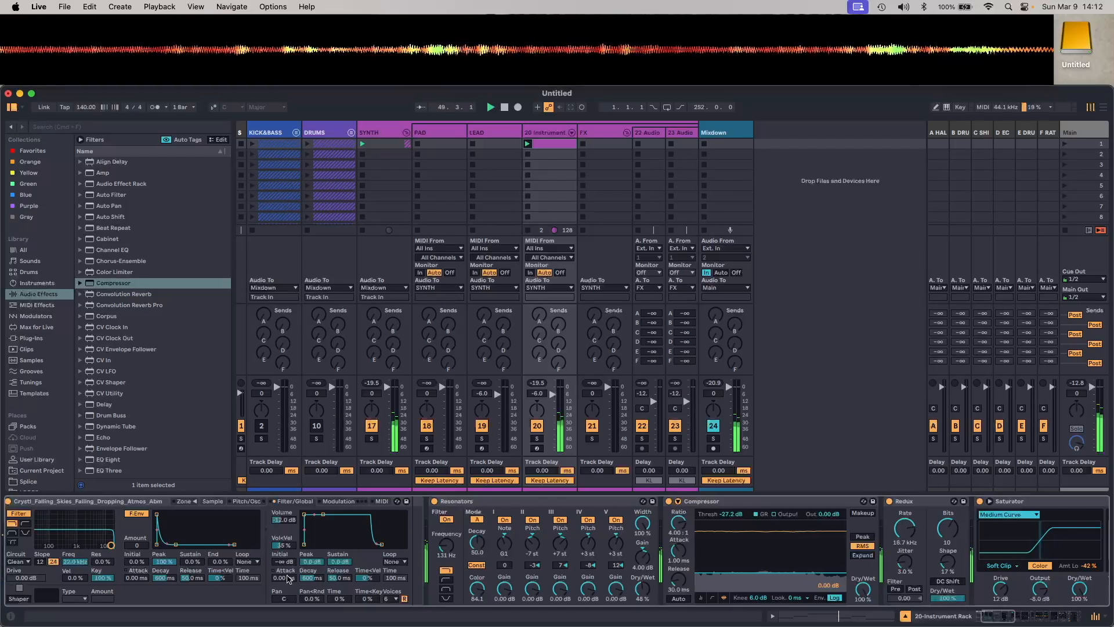
drag(287, 579, 287, 553)
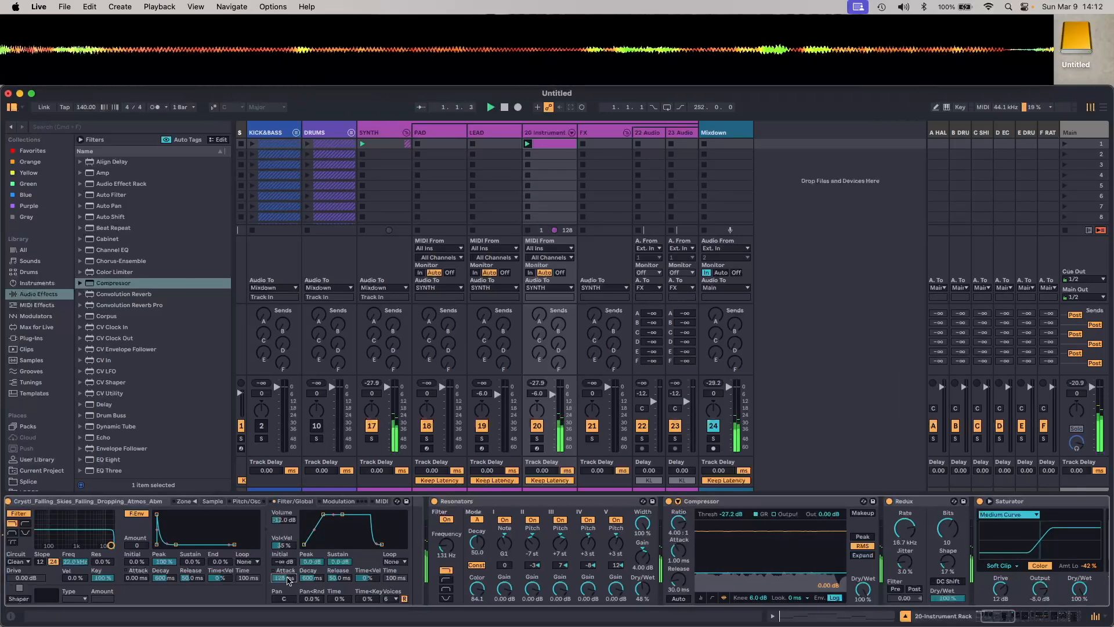
scroll(287, 580, left, 3)
mouse_move(346, 582)
mouse_down()
mouse_move(345, 572)
mouse_move(348, 581)
mouse_up()
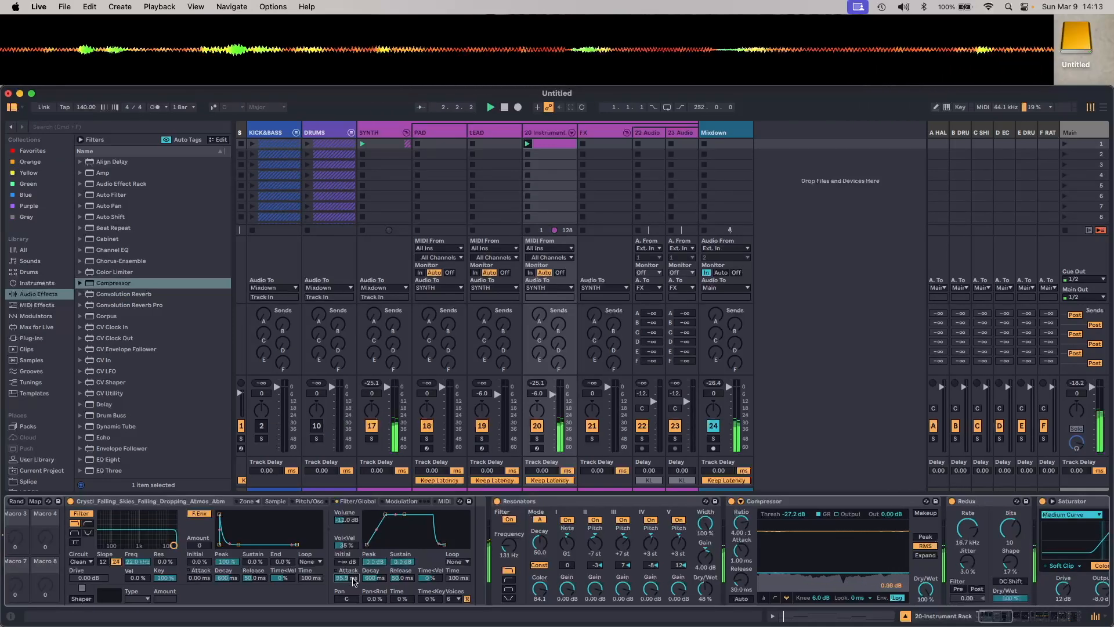
drag(406, 581, 406, 566)
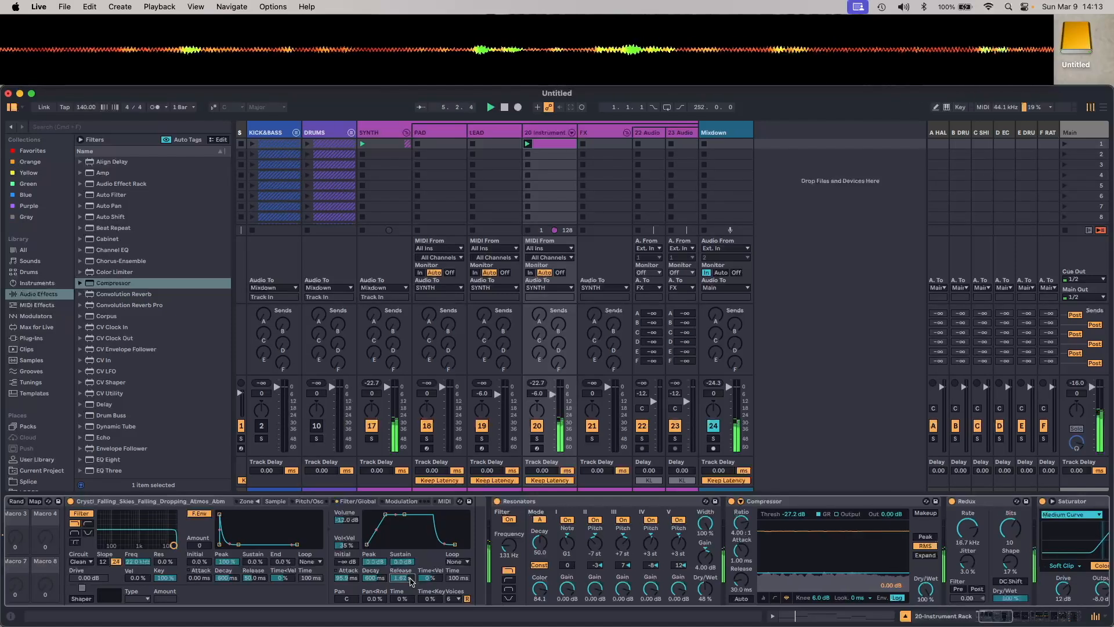
drag(410, 581, 401, 580)
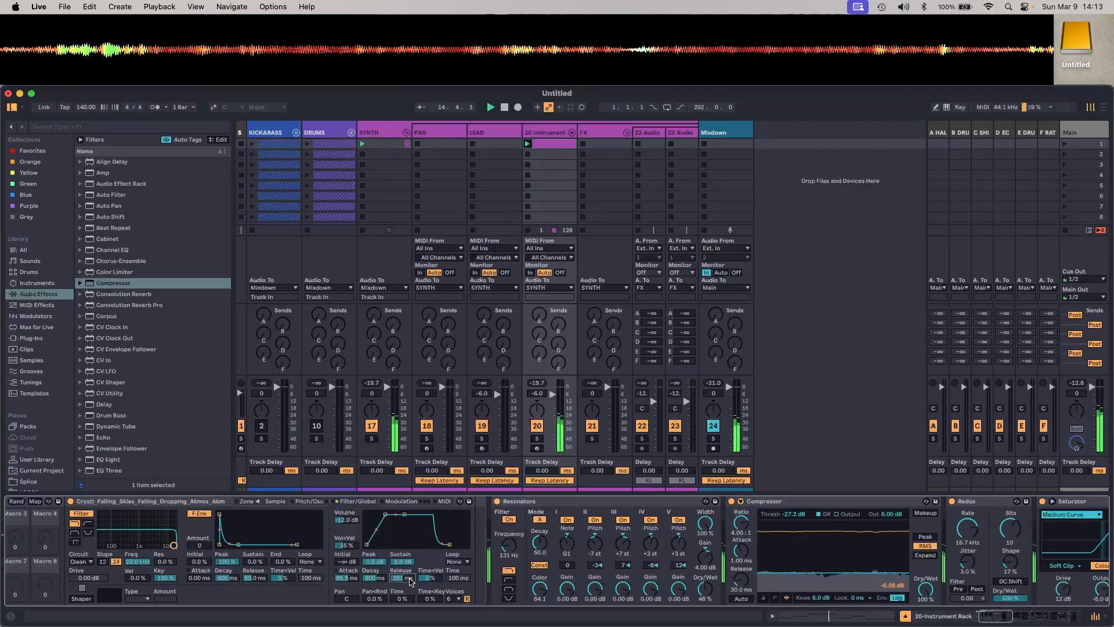
Look over the Sampler's modulation, MIDI and sample loop settings
click(399, 501)
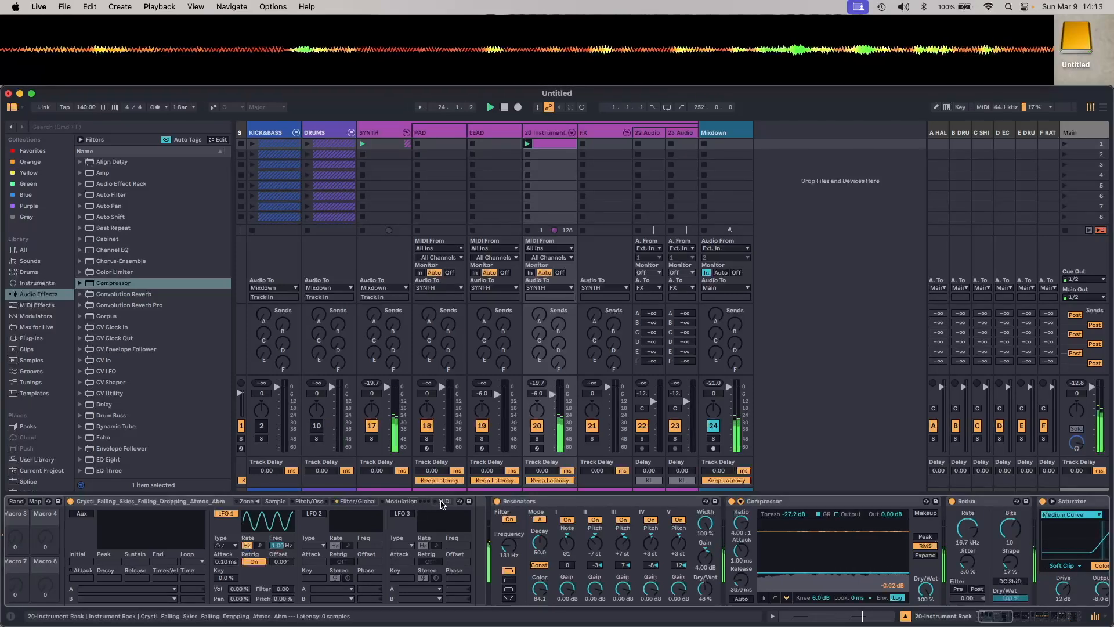
click(443, 501)
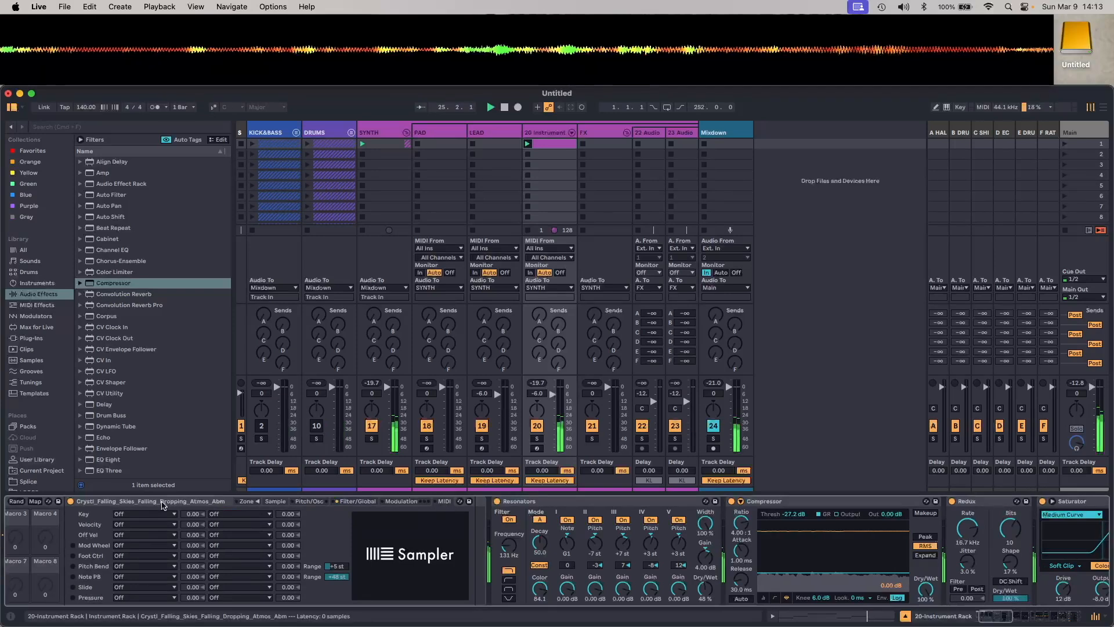
click(275, 501)
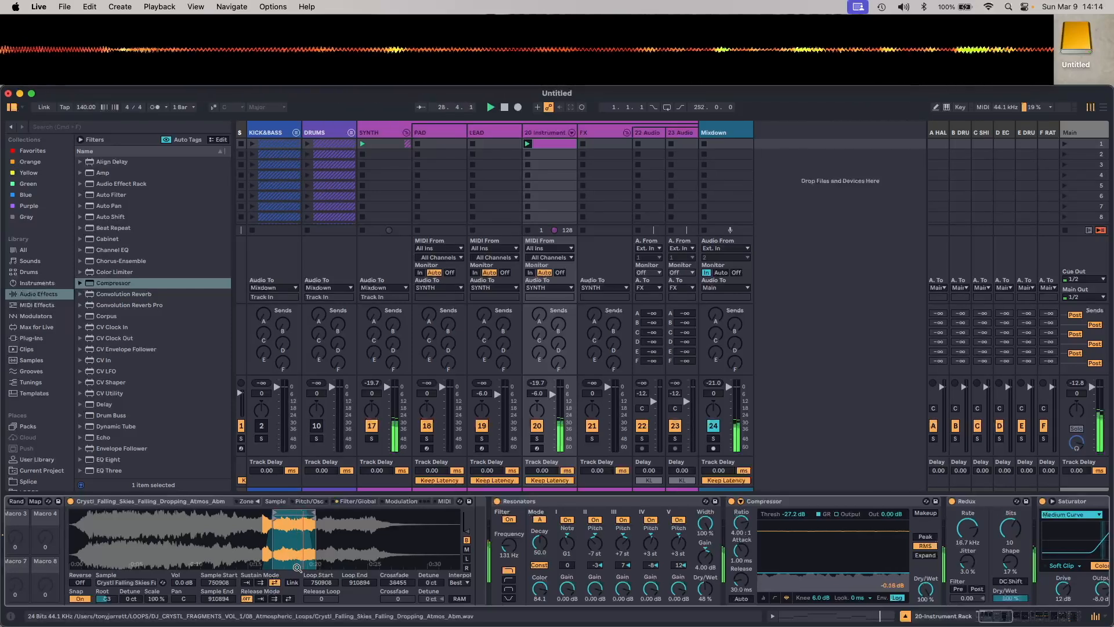
Raise Redux's rate to 27.0 kHz and set the Saturator's low color amount to -19%
scroll(608, 593, right, 5)
scroll(608, 593, right, 10)
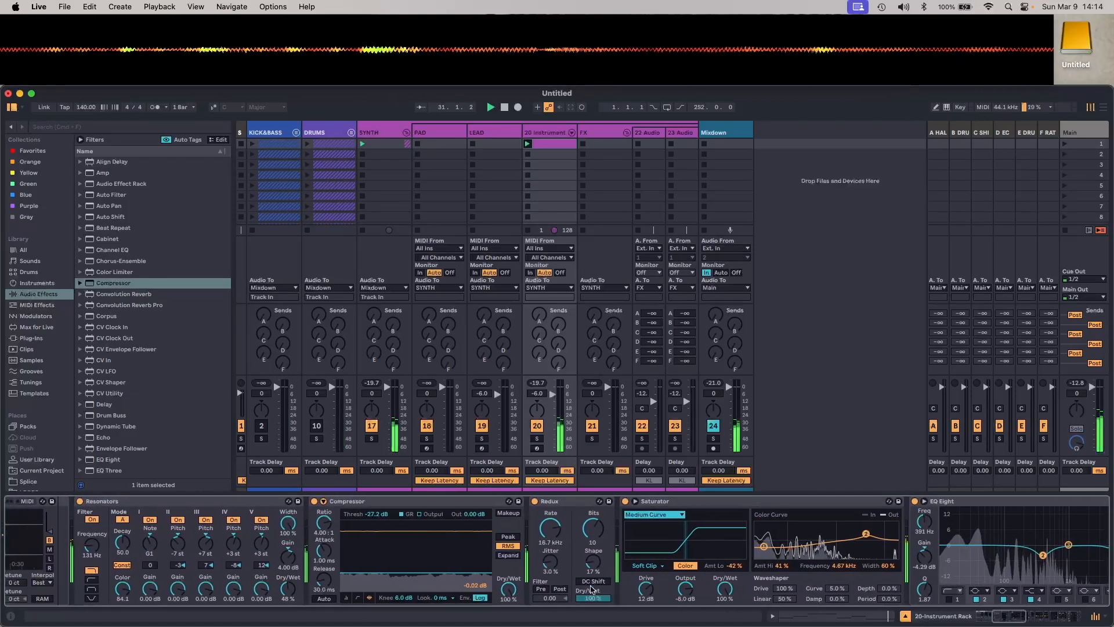
drag(554, 533, 554, 516)
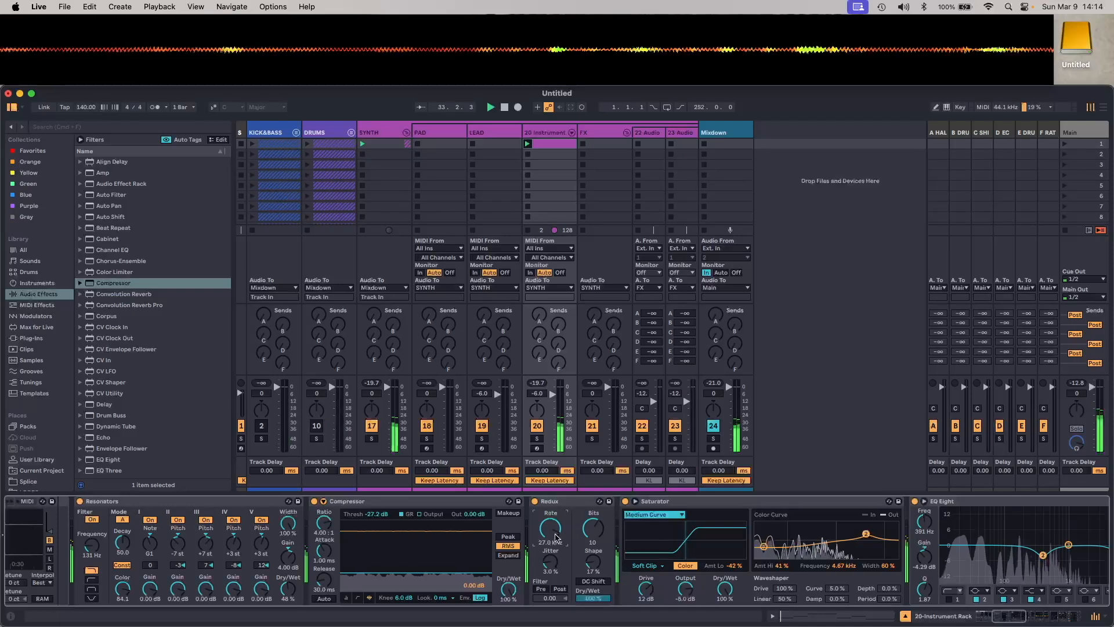
scroll(598, 593, right, 14)
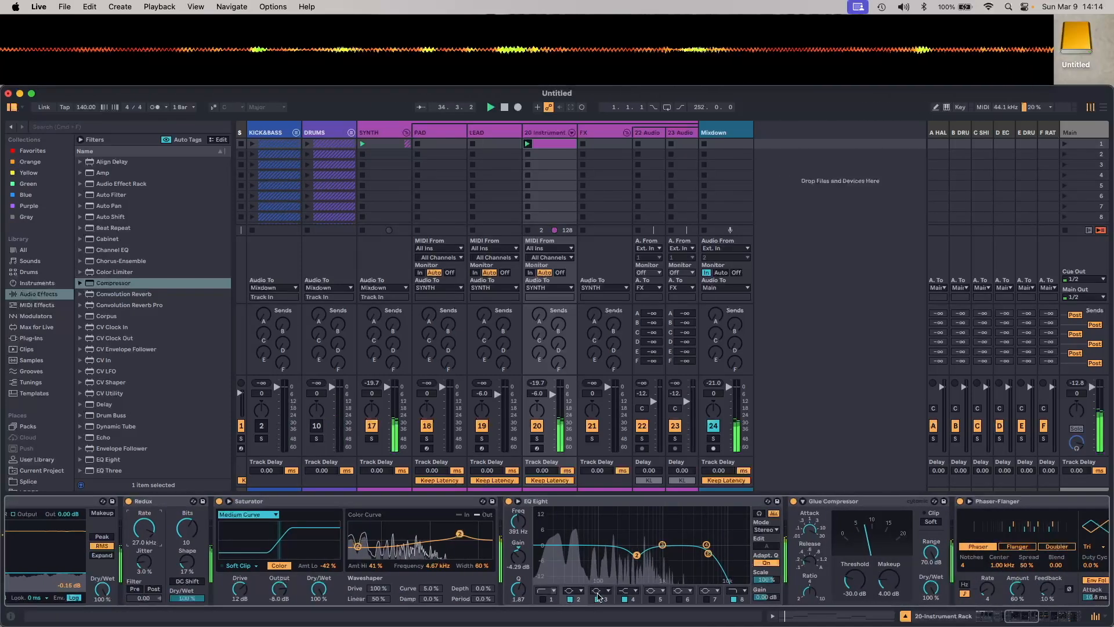
mouse_move(357, 546)
mouse_down()
mouse_move(357, 530)
mouse_move(357, 543)
mouse_up()
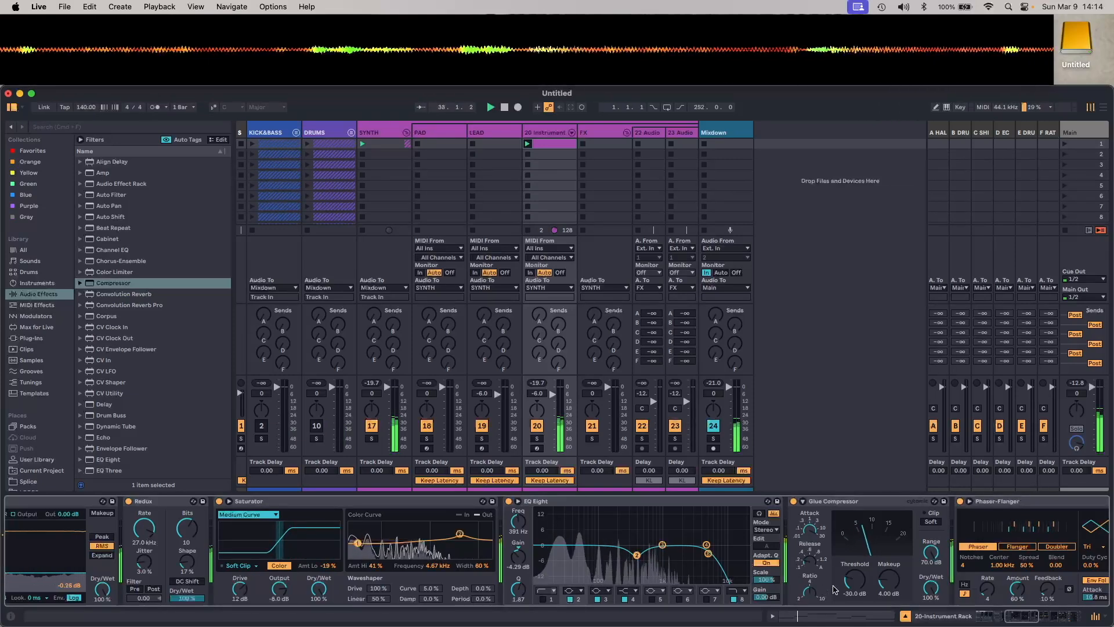
Set Redux to 12 bits, 0% Shape and a rate of 18.5 kHz
scroll(729, 582, left, 10)
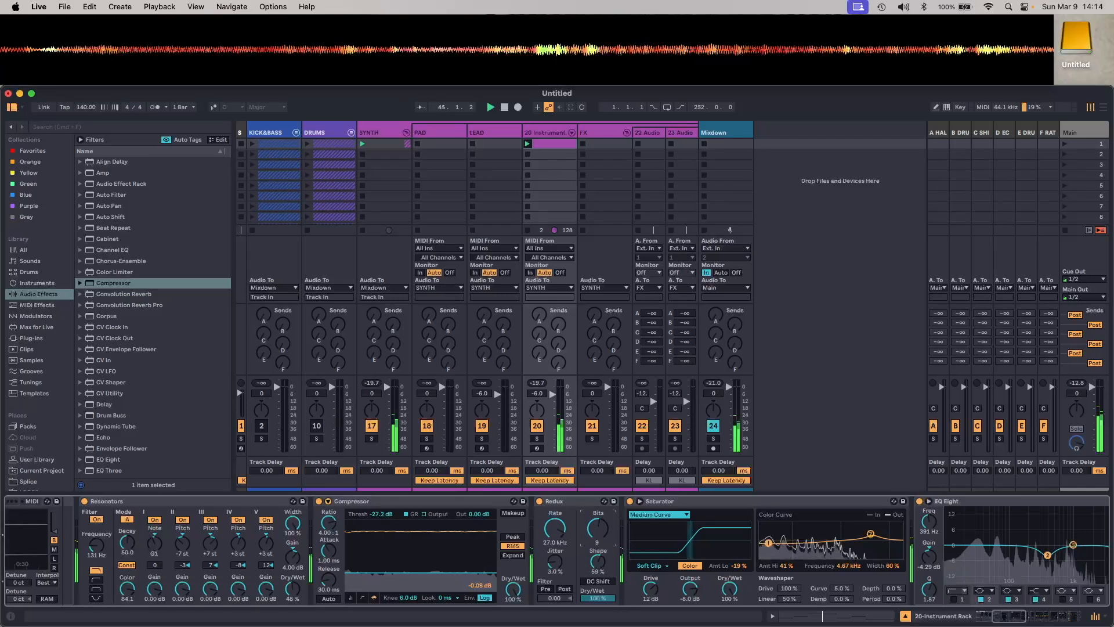
drag(605, 553, 598, 521)
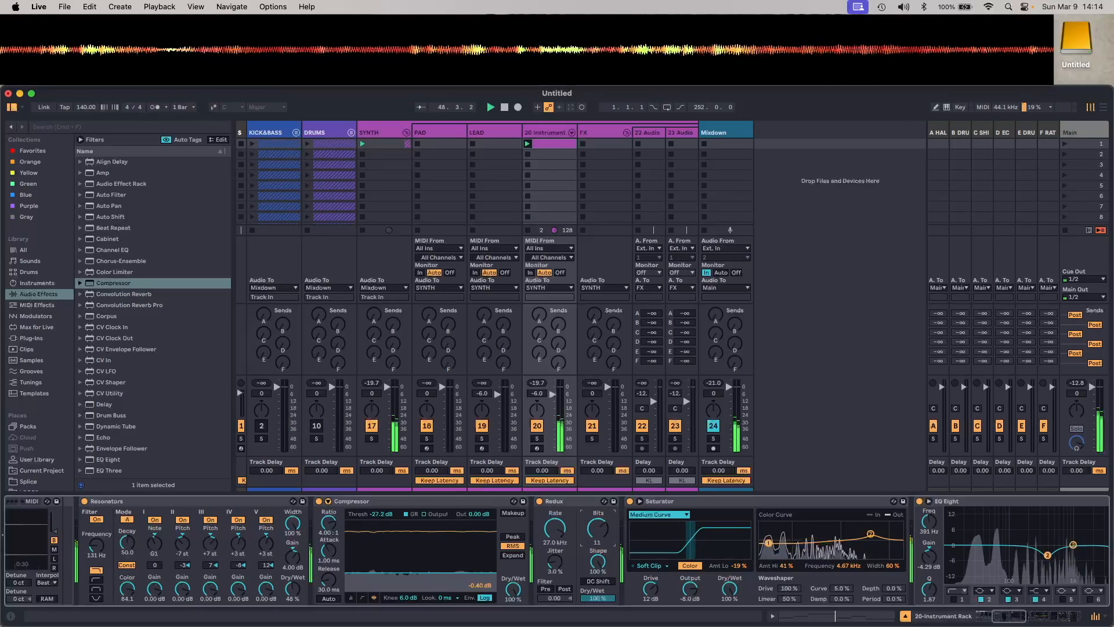
click(598, 561)
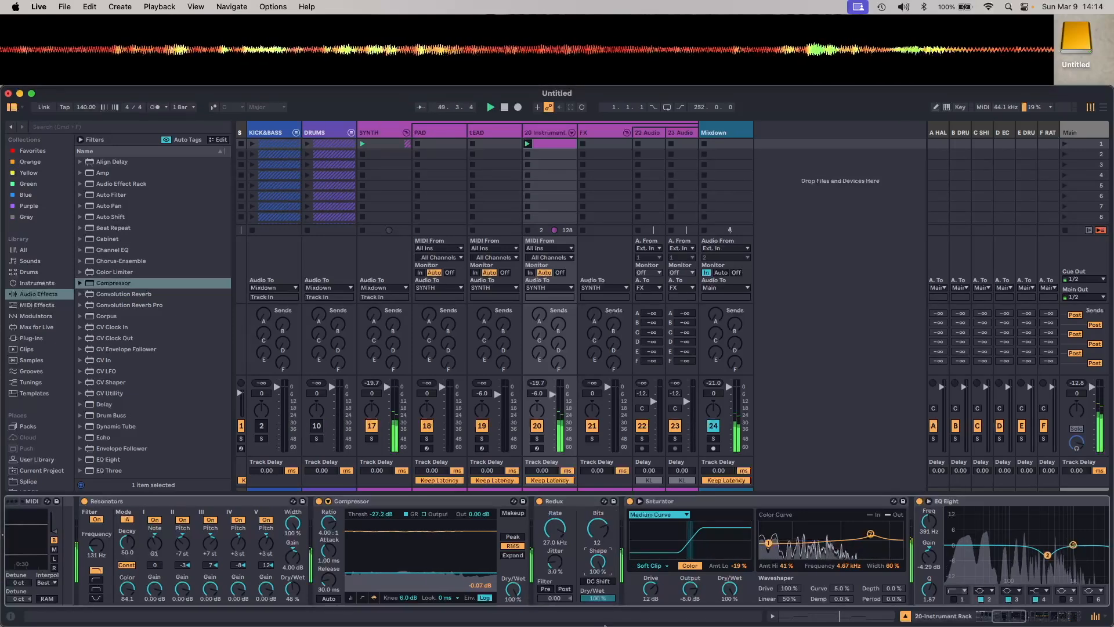
drag(598, 562, 598, 591)
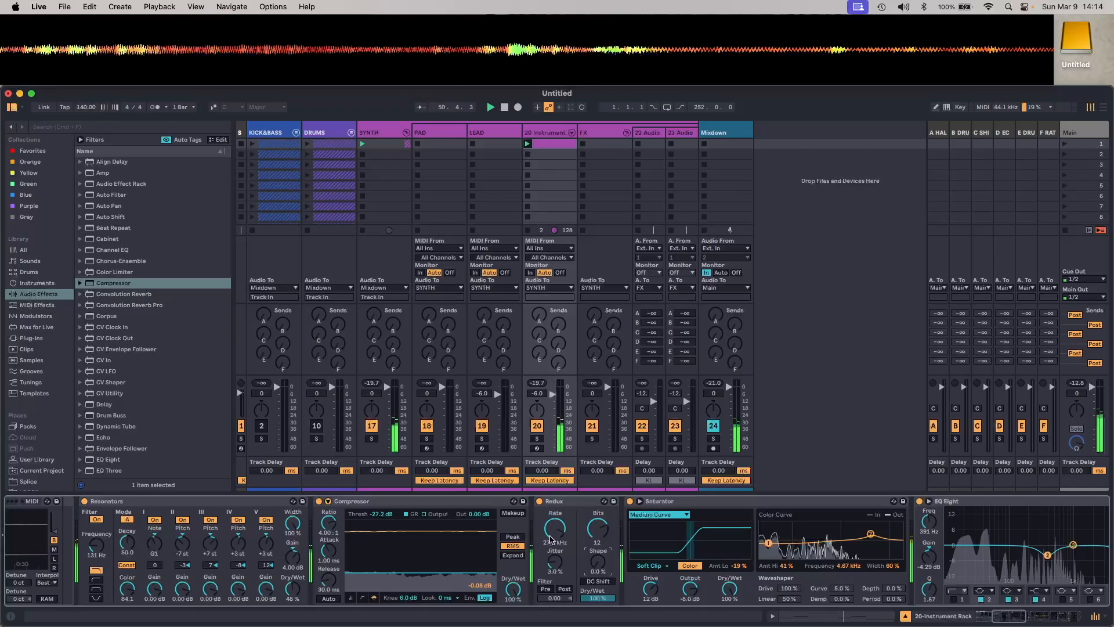
drag(554, 528, 554, 531)
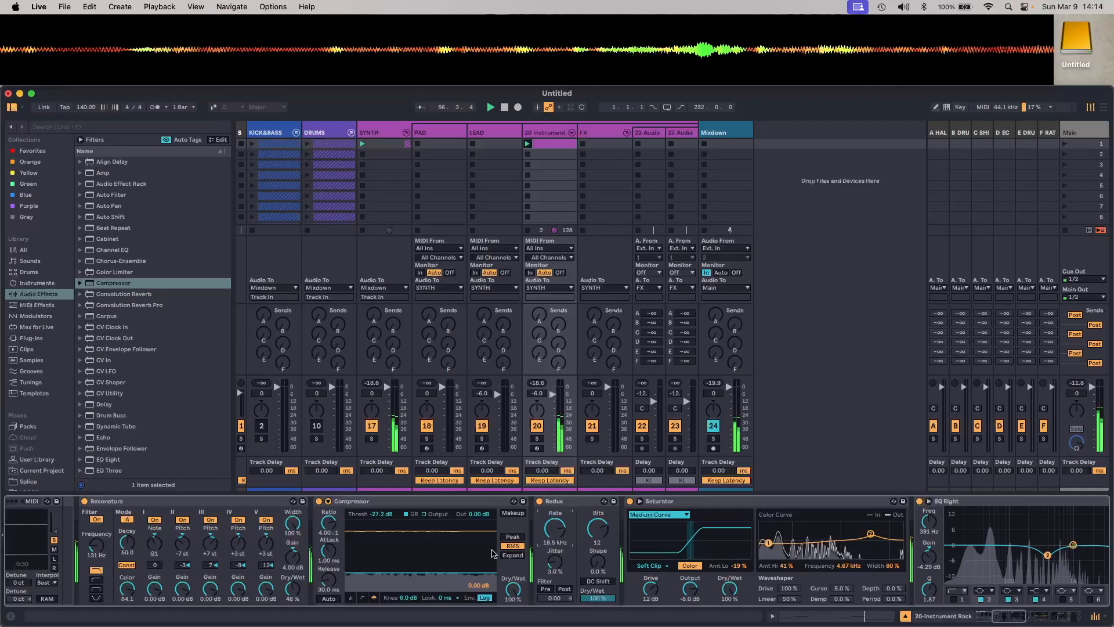
Set the Glue Compressor's range to 35.8 dB, trying a makeup of 6.00 dB before returning it to 4.00 dB
scroll(720, 598, right, 5)
scroll(718, 598, right, 15)
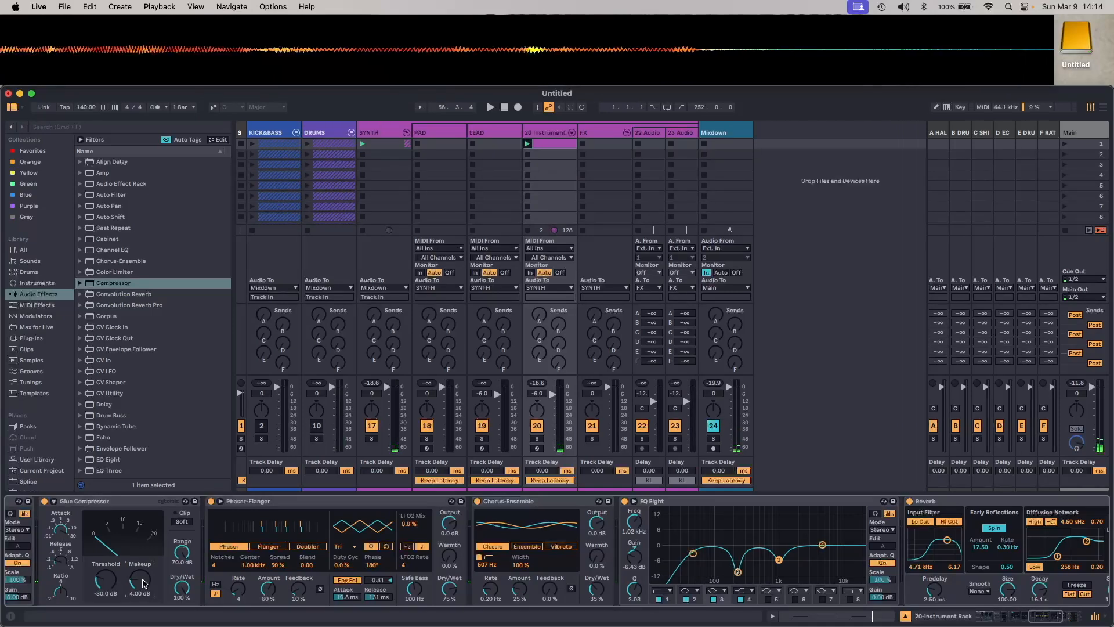
key(space)
drag(144, 583, 150, 582)
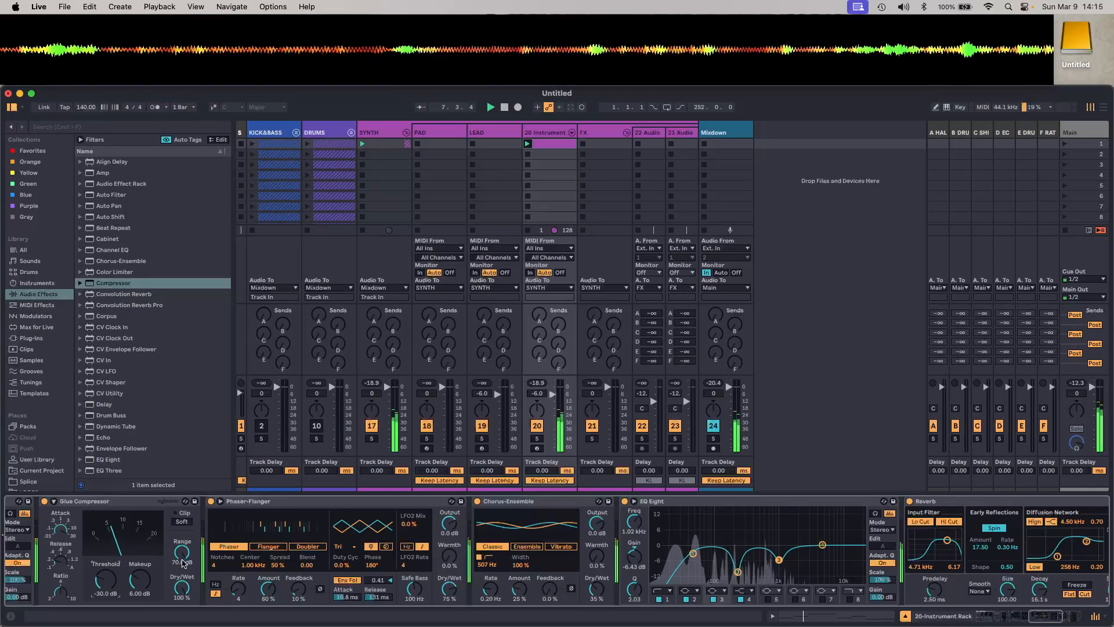
drag(184, 560, 184, 591)
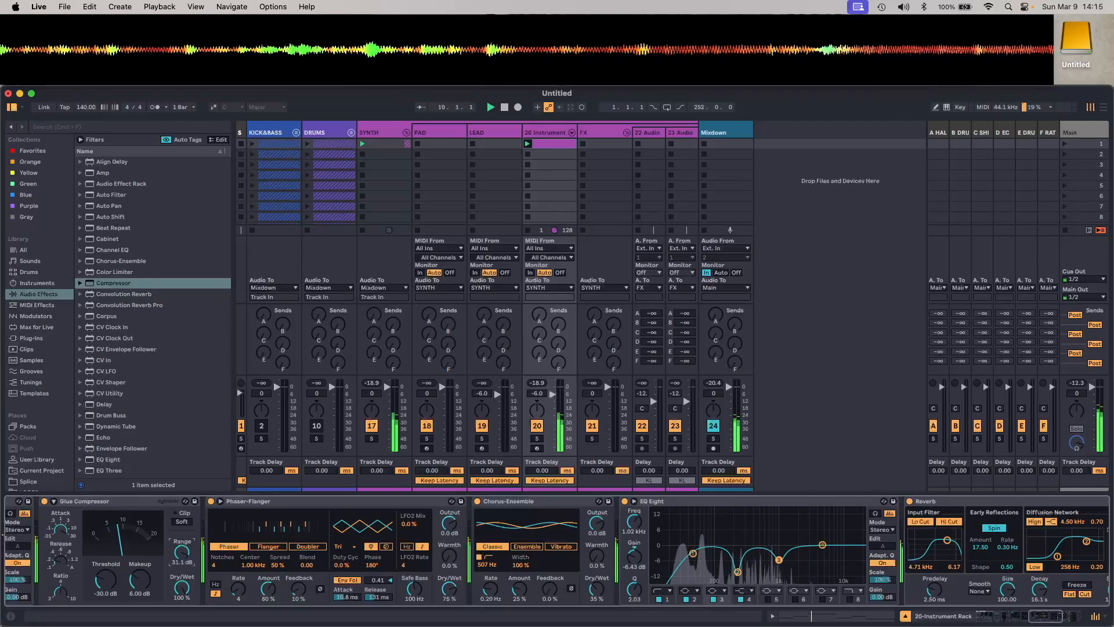
drag(182, 551, 182, 563)
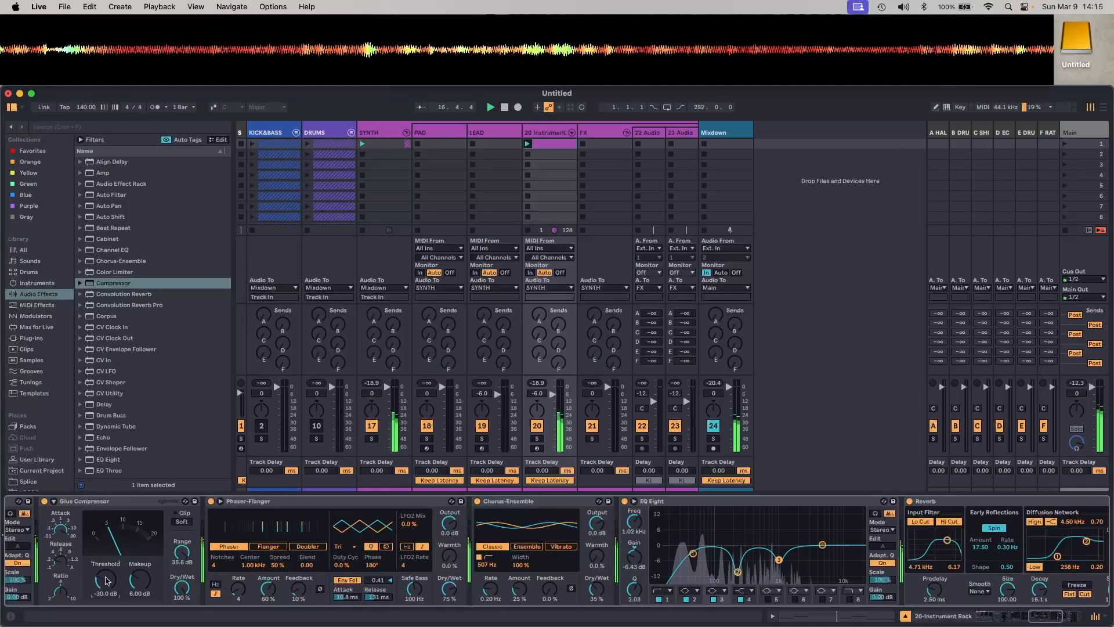
scroll(136, 578, down, 2)
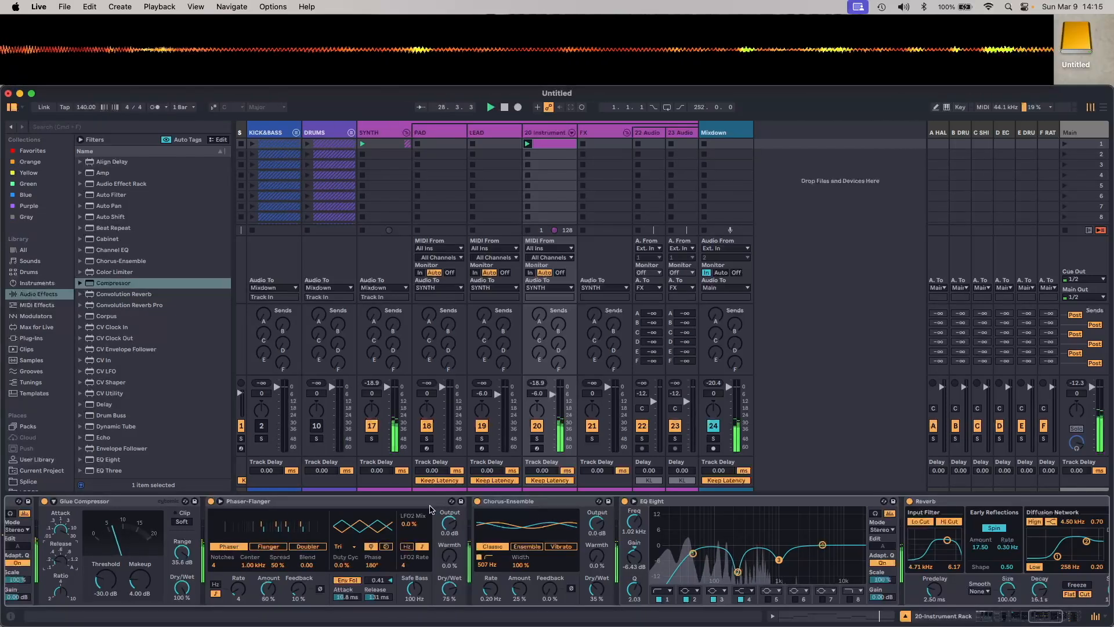
Set the selected band of the EQ Eight before the Glue Compressor to -4.00 dB at 415 Hz
scroll(247, 517, left, 5)
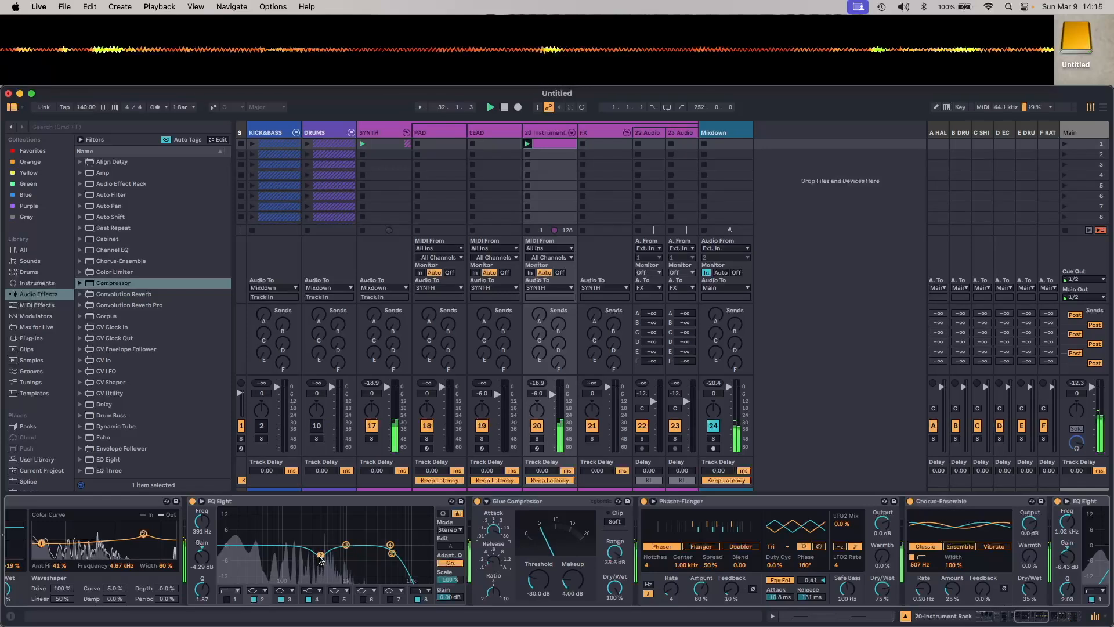
mouse_move(208, 560)
mouse_down()
mouse_move(208, 551)
mouse_move(208, 572)
mouse_up()
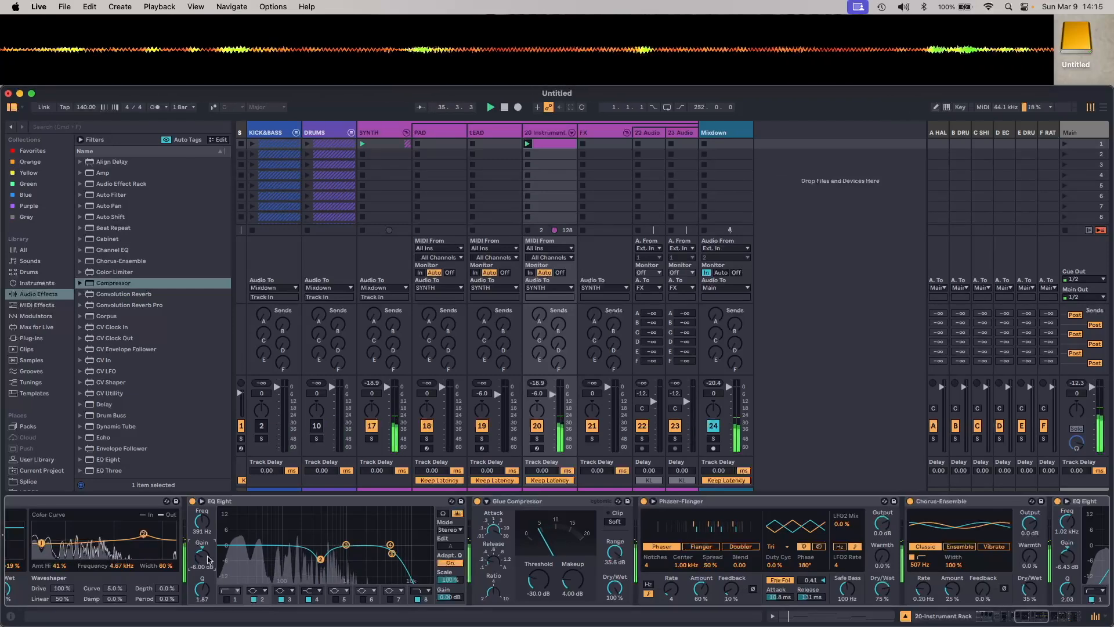
drag(207, 560, 208, 552)
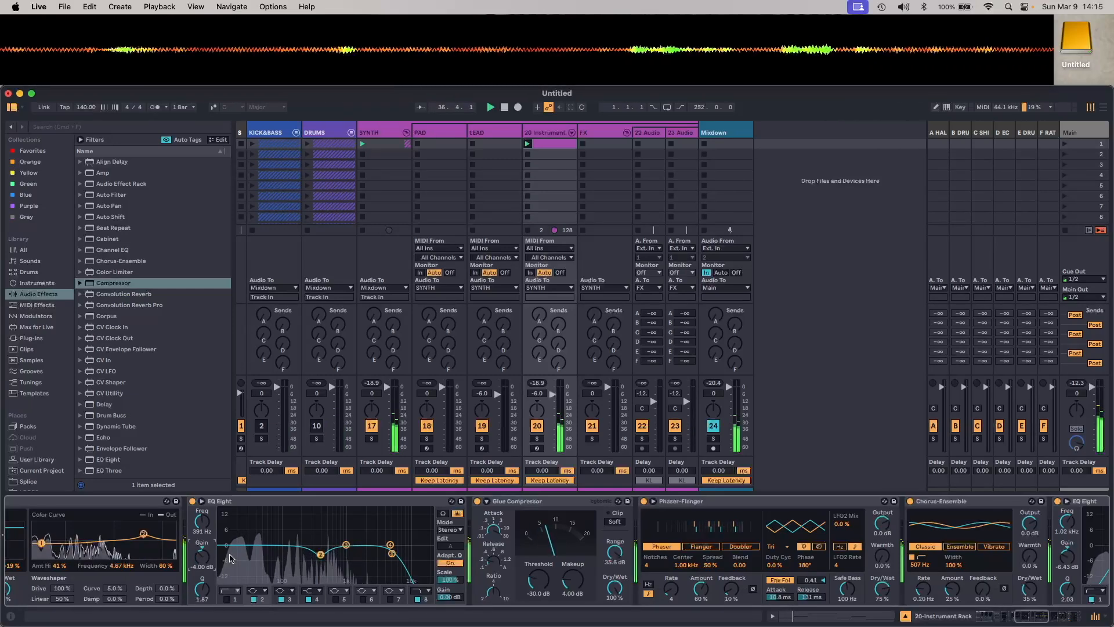
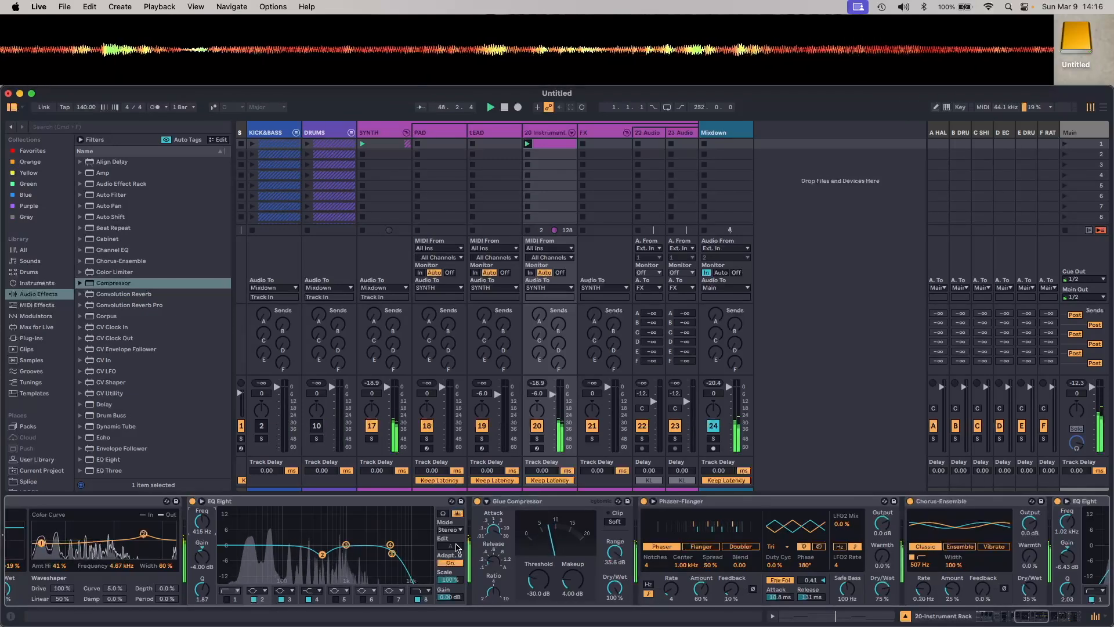
Open the MIDI clip on track 20 and enlarge its note editor to fill most of the window
click(549, 145)
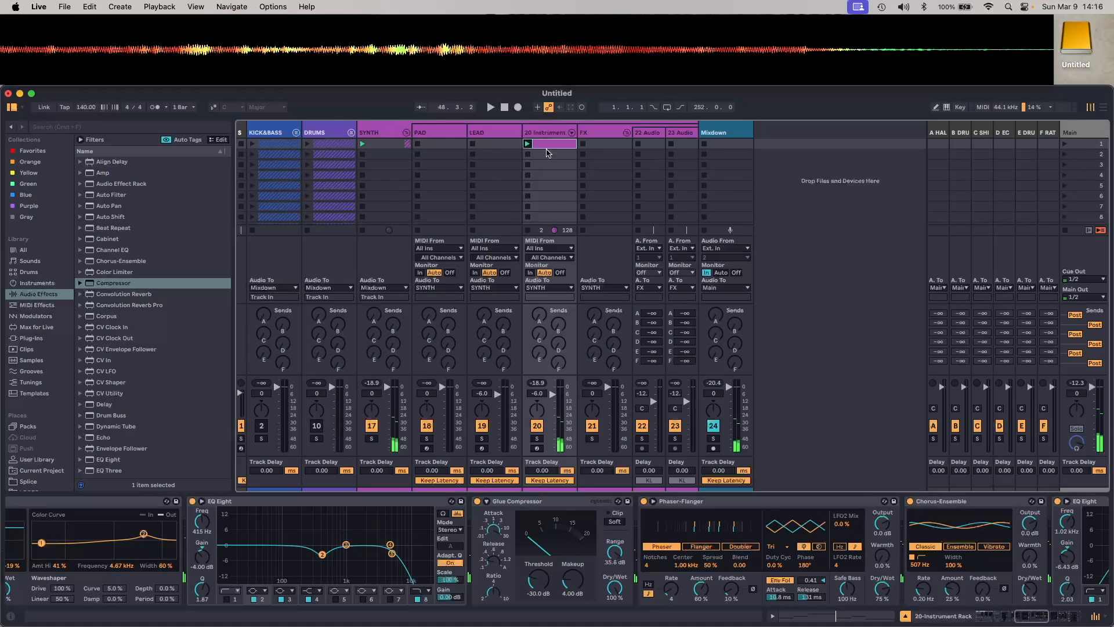
click(846, 619)
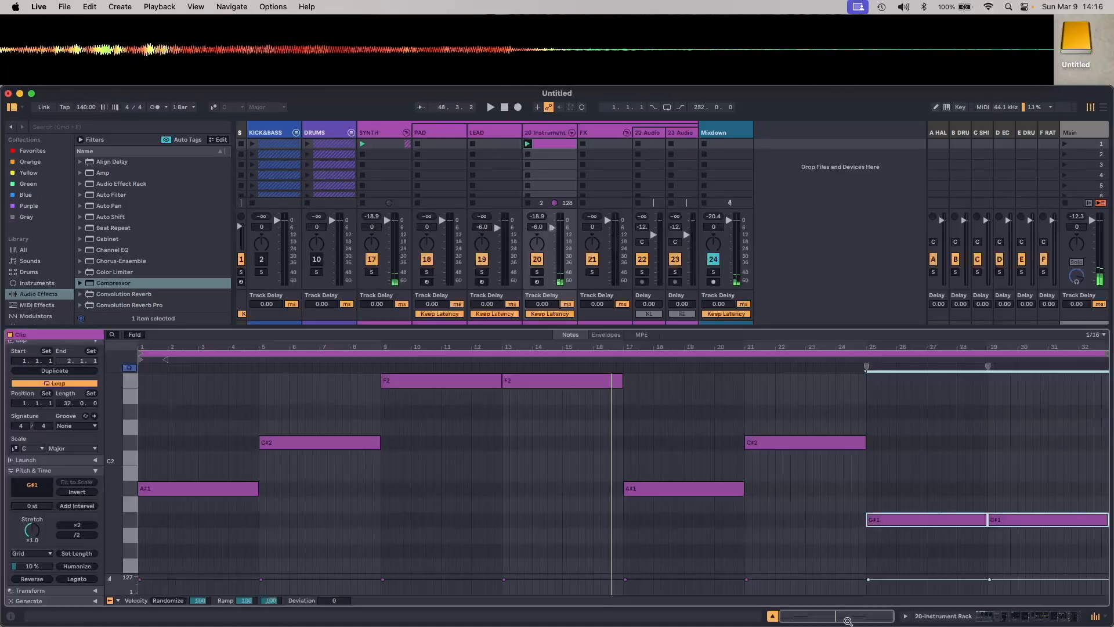
drag(557, 324, 559, 154)
Play the clip and select all of its C#2 notes
click(561, 261)
key(space)
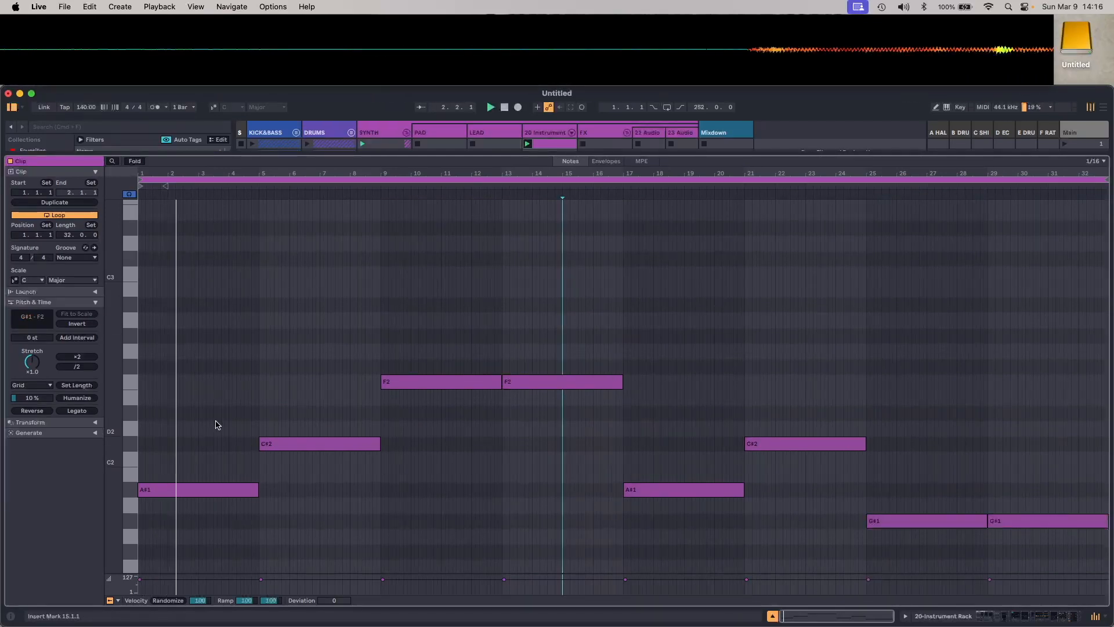
click(133, 445)
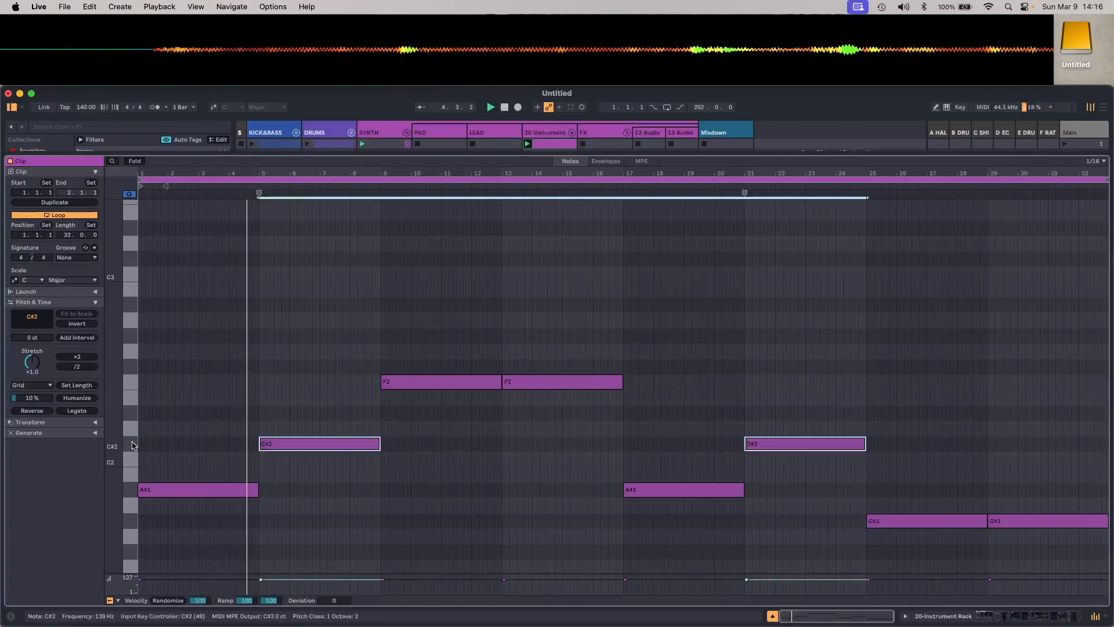
Duplicate the A#1 note at bar 1 and transpose the copy up to F2
click(184, 489)
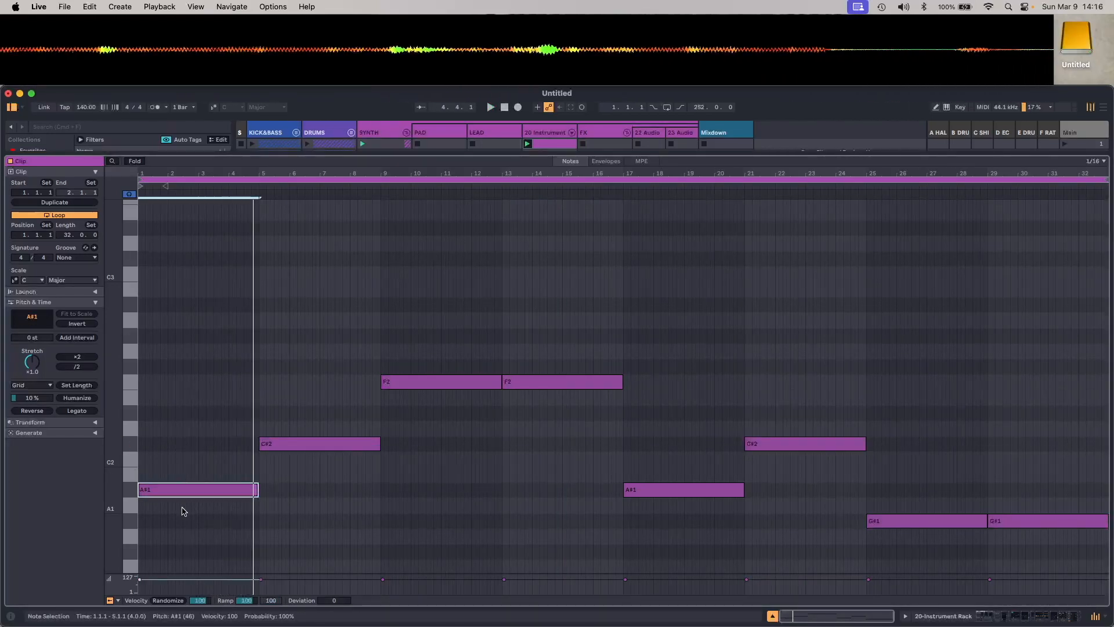
key(Up)
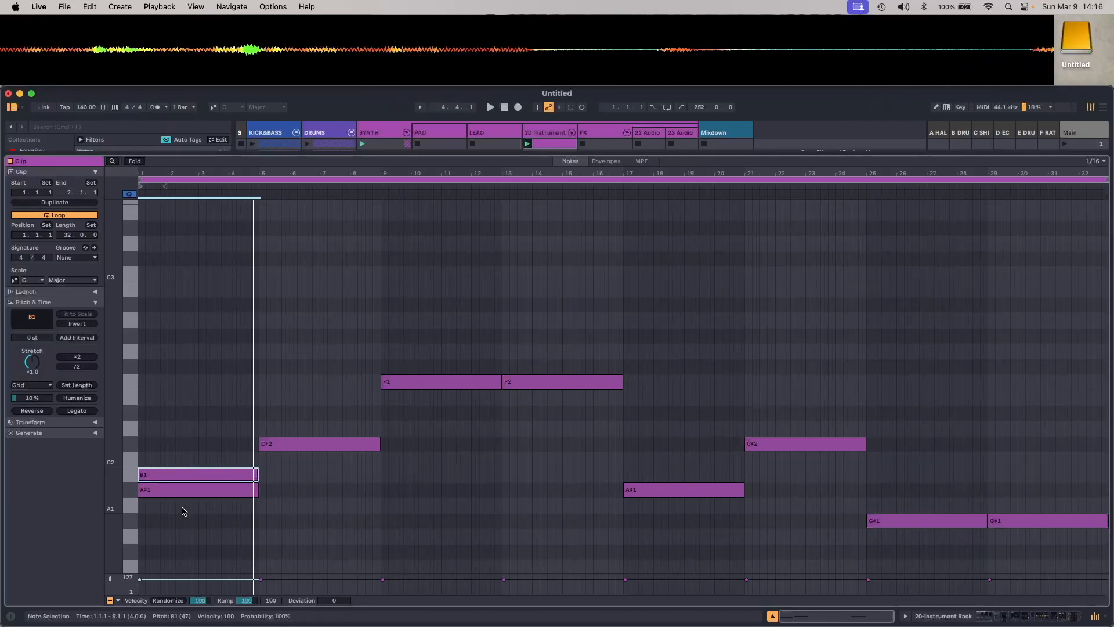
key(Up)
key(Up)
key(Up)
key(Up)
key(Up)
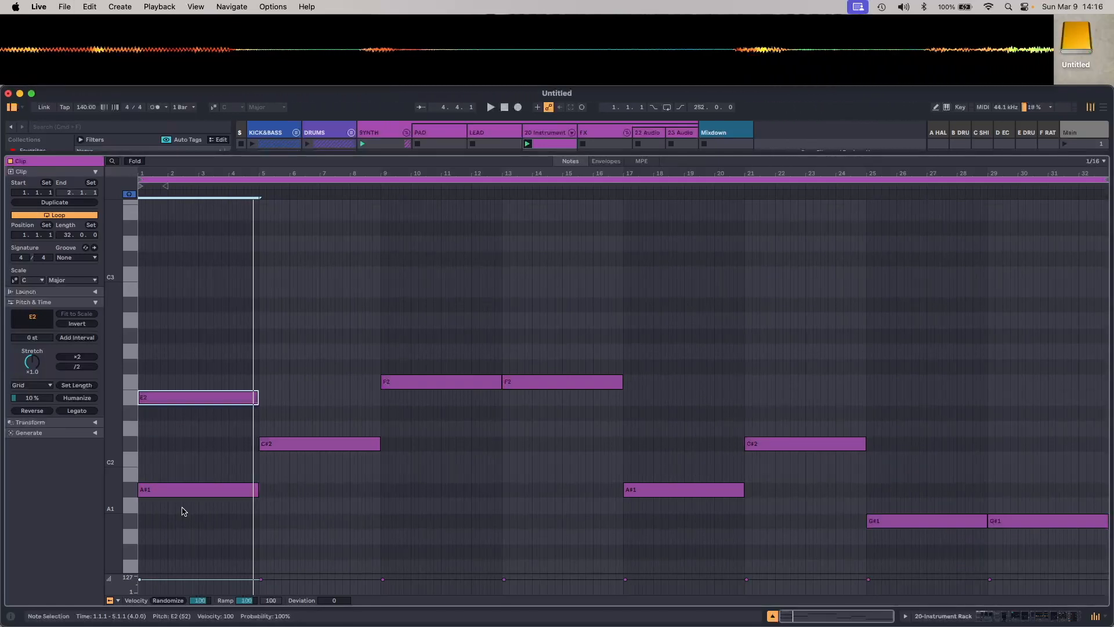
key(Up)
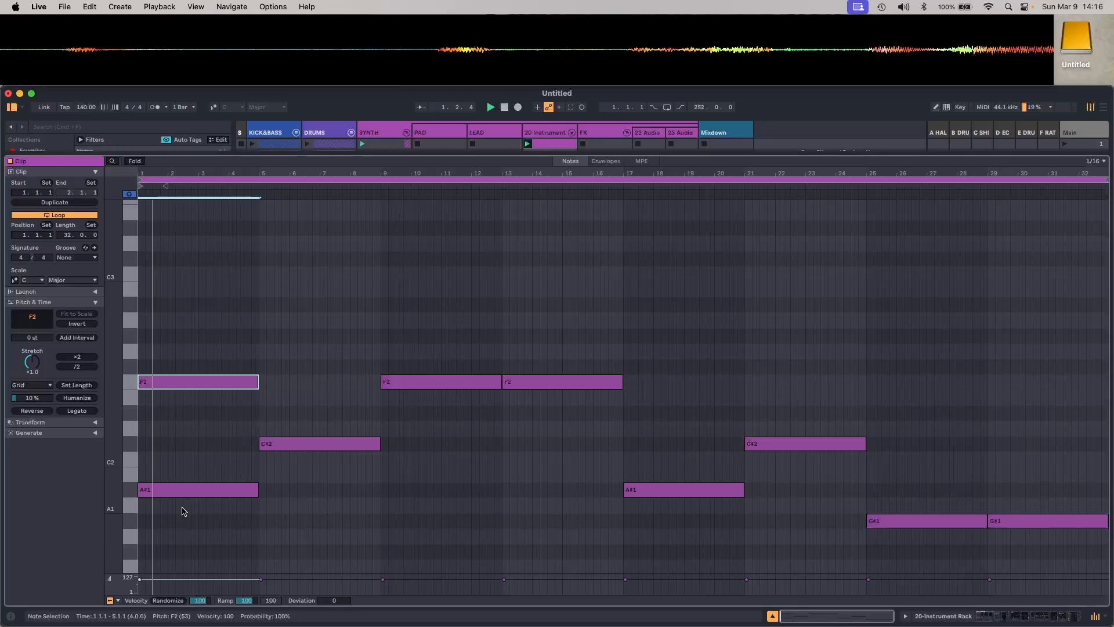
Duplicate the C#2 note at bar 5 and transpose the copy up to G#2
click(298, 443)
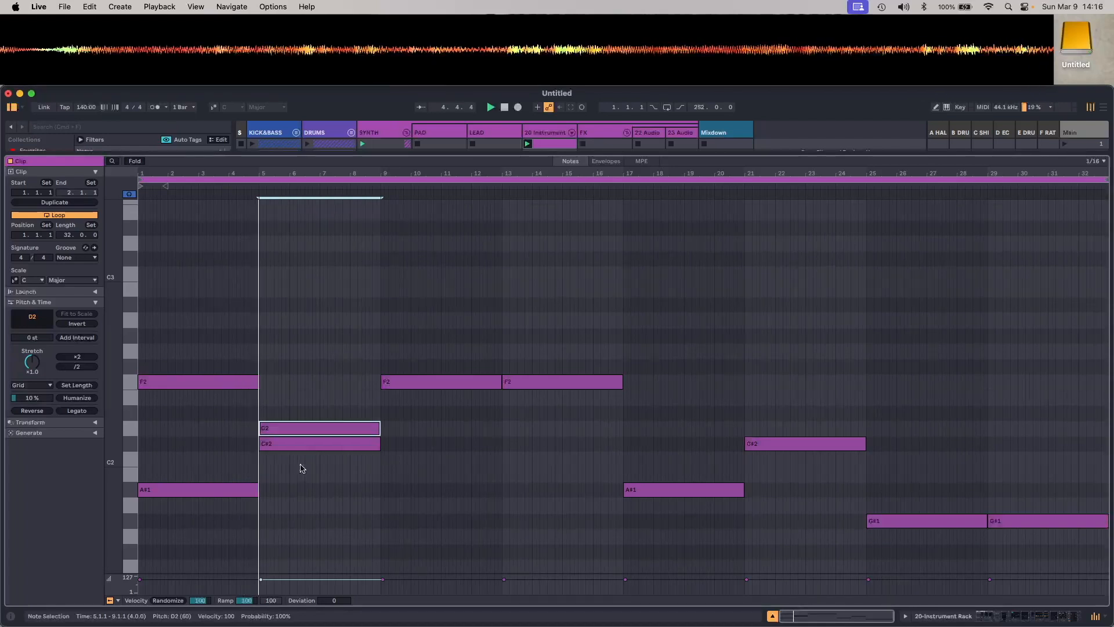
key(Up)
key(Up)
key(Up)
key(Up)
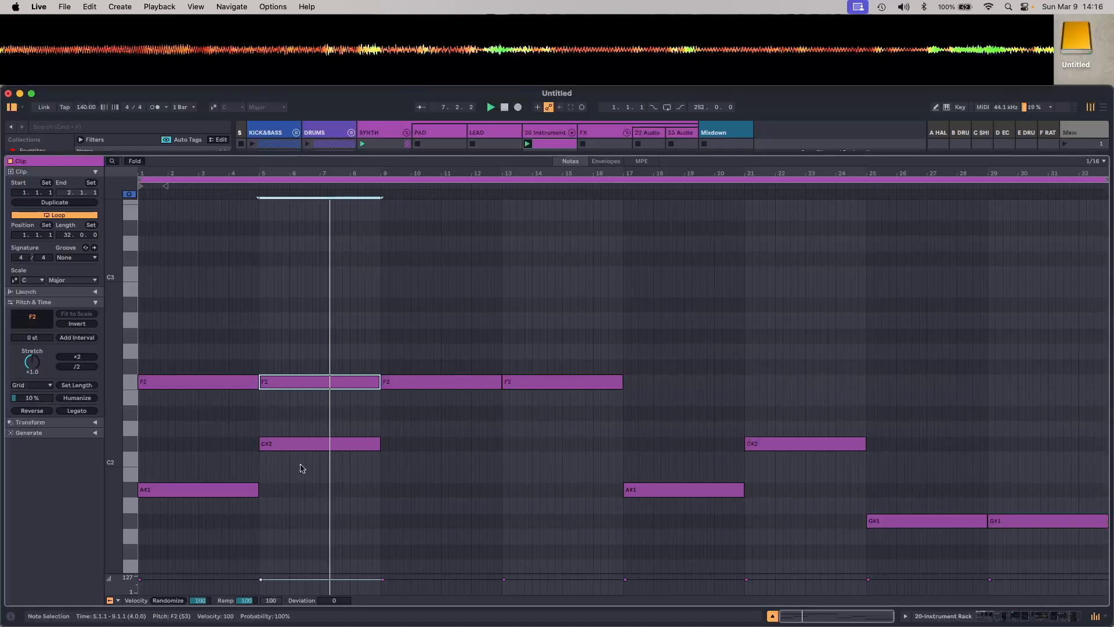
key(Up)
key(Up)
key(Up)
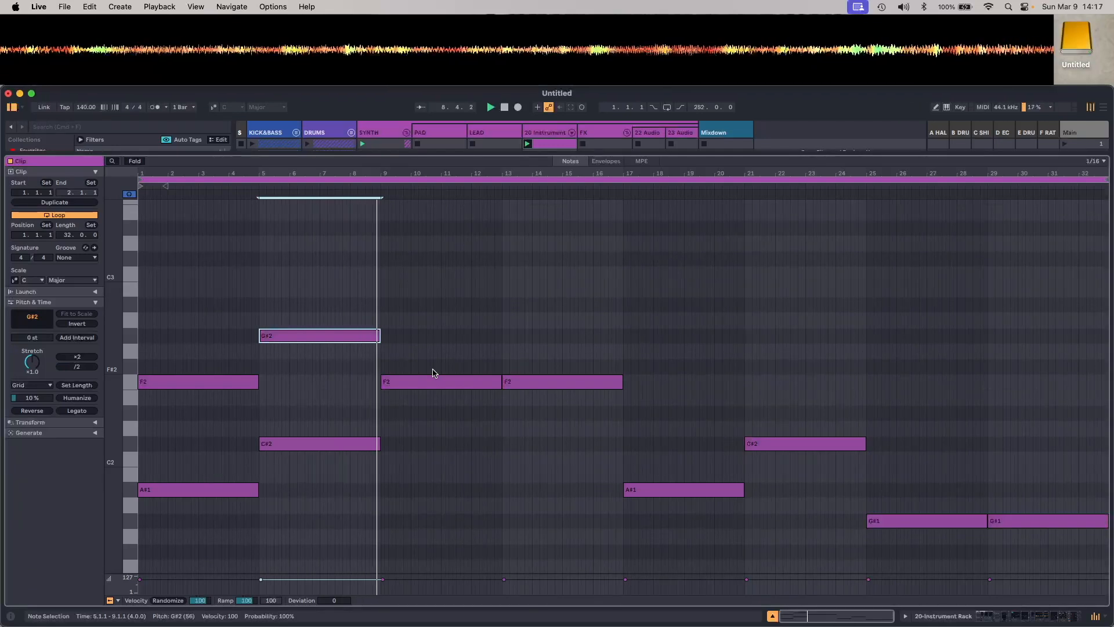
Duplicate the two F2 notes at bars 9 and 13 and transpose the copies up to C3
drag(428, 351, 548, 411)
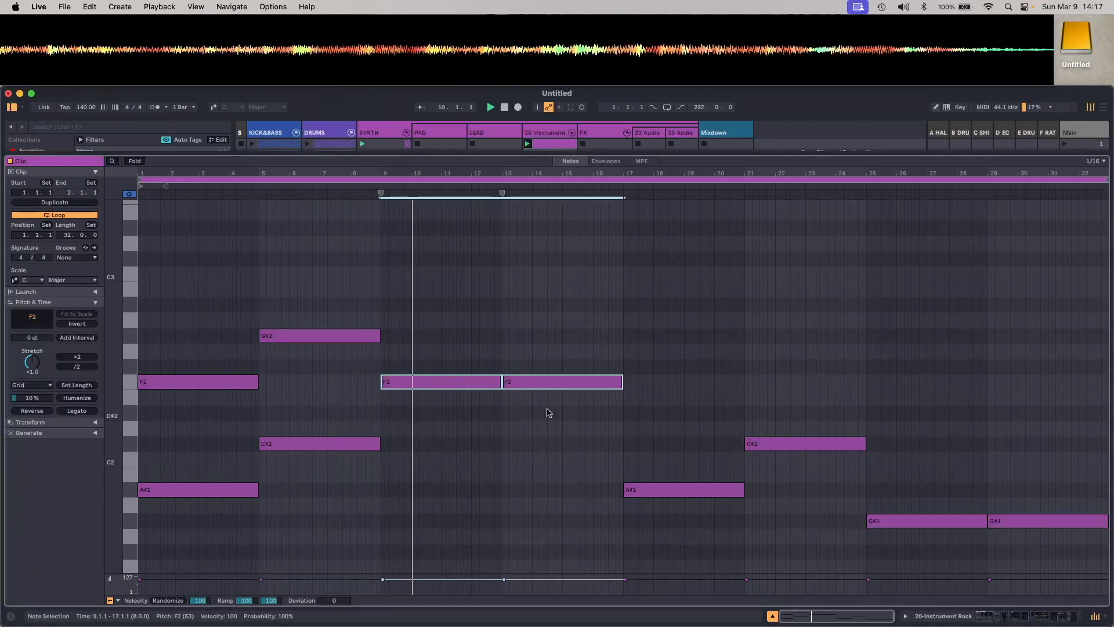
key(super+c)
key(super+v)
key(Up)
key(Up)
key(Up)
key(Up)
key(Up)
key(Up)
key(Up)
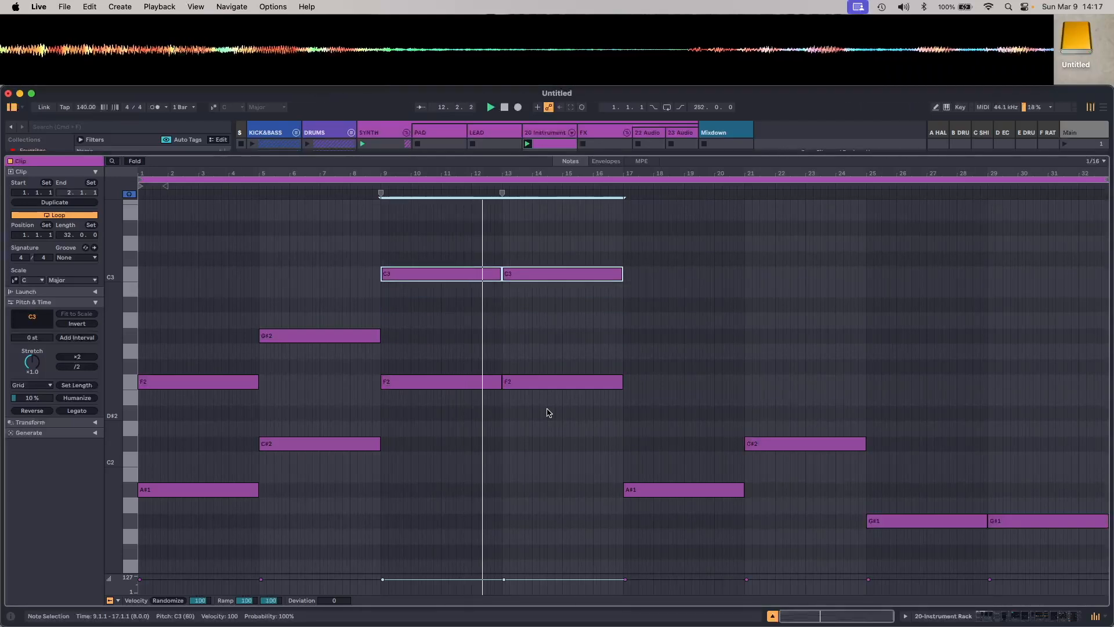
Try the upper notes at bars 9 and 13 on B2 and A#2, return them to C3 and restart playback
key(Down)
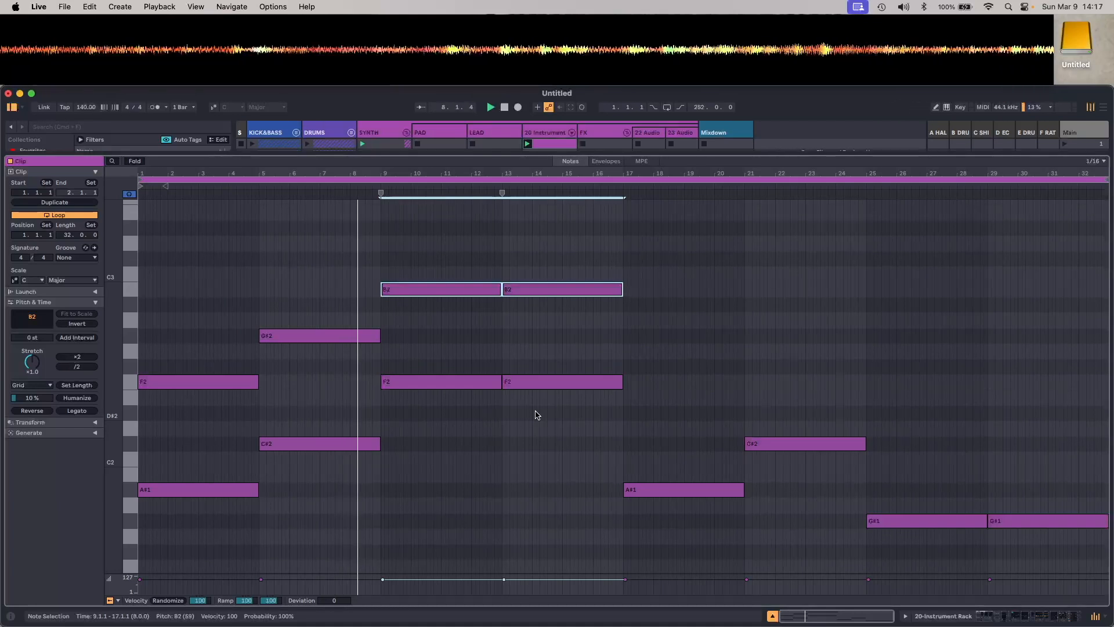
drag(479, 316, 562, 291)
key(Down)
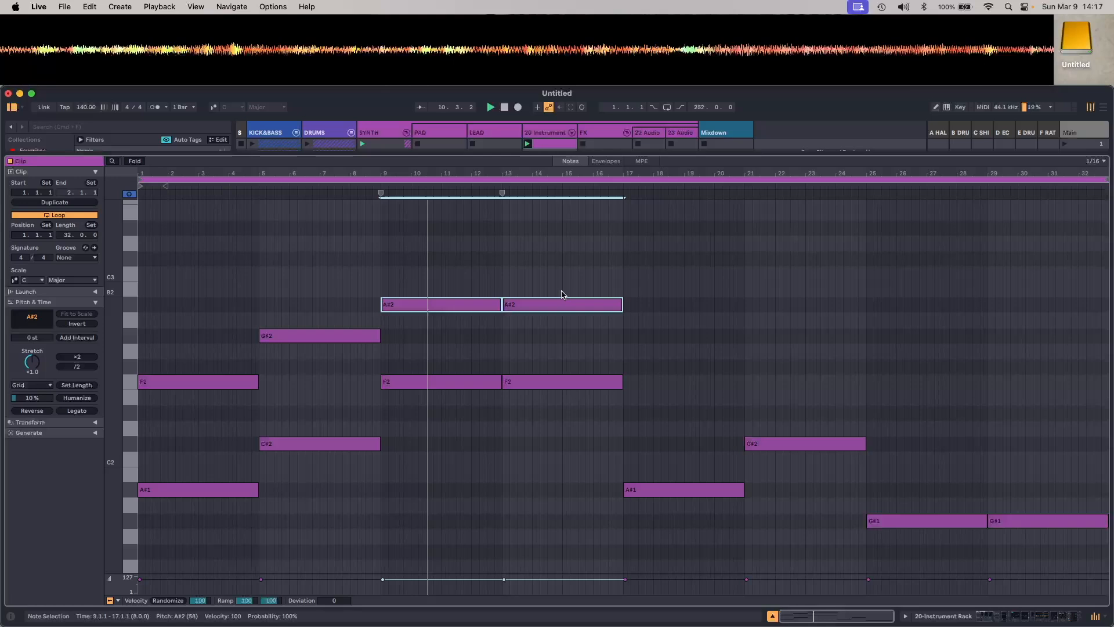
key(Up)
key(Up)
key(space)
key(space)
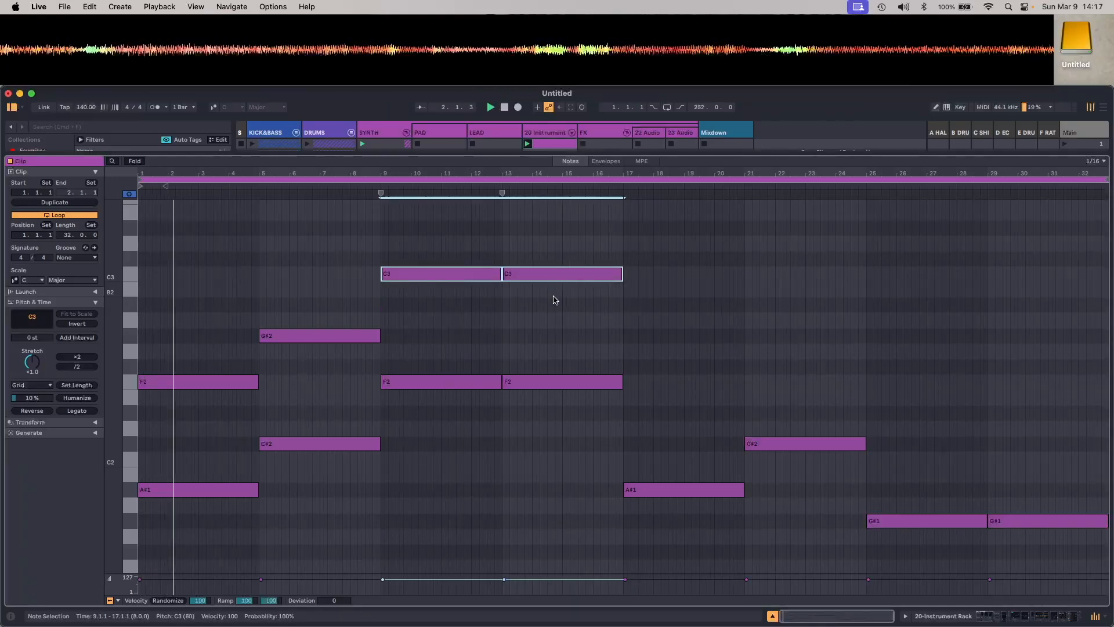
Duplicate the A#1 note at bar 17 and transpose the copy to F2
click(688, 495)
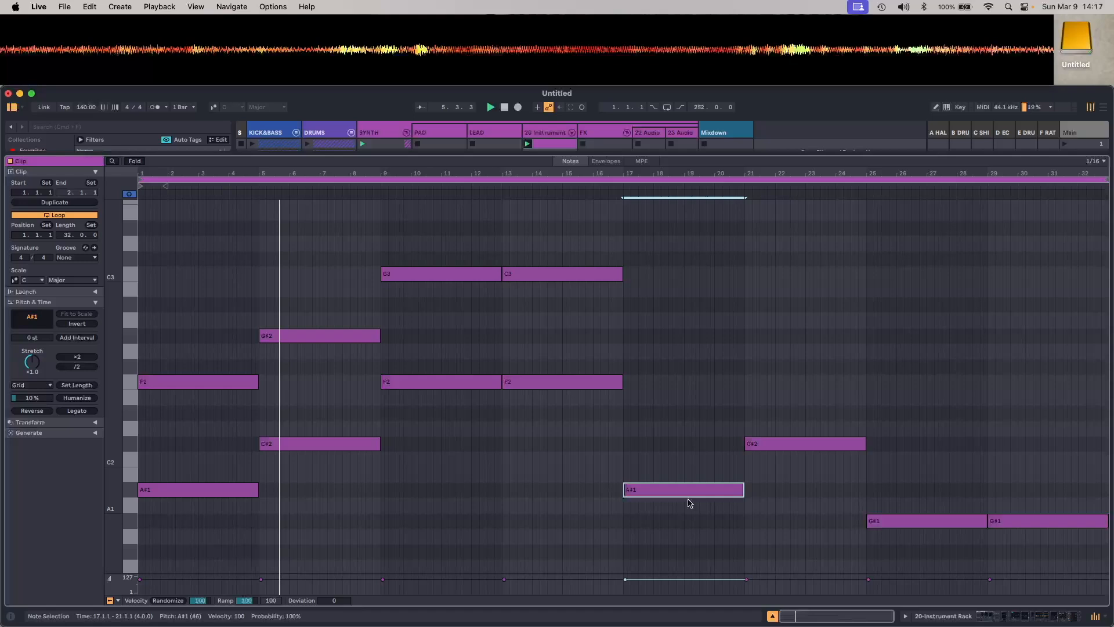
key(super+c)
key(super+v)
key(Up)
key(Up)
key(Up)
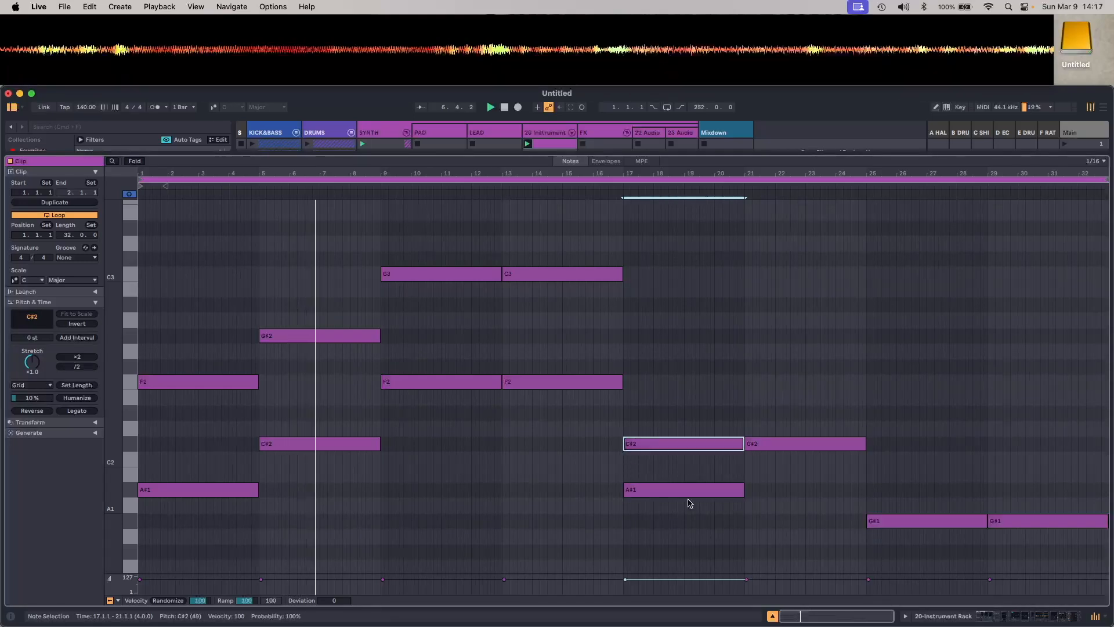
key(Up)
key(Up)
key(Up)
key(Up)
key(Up)
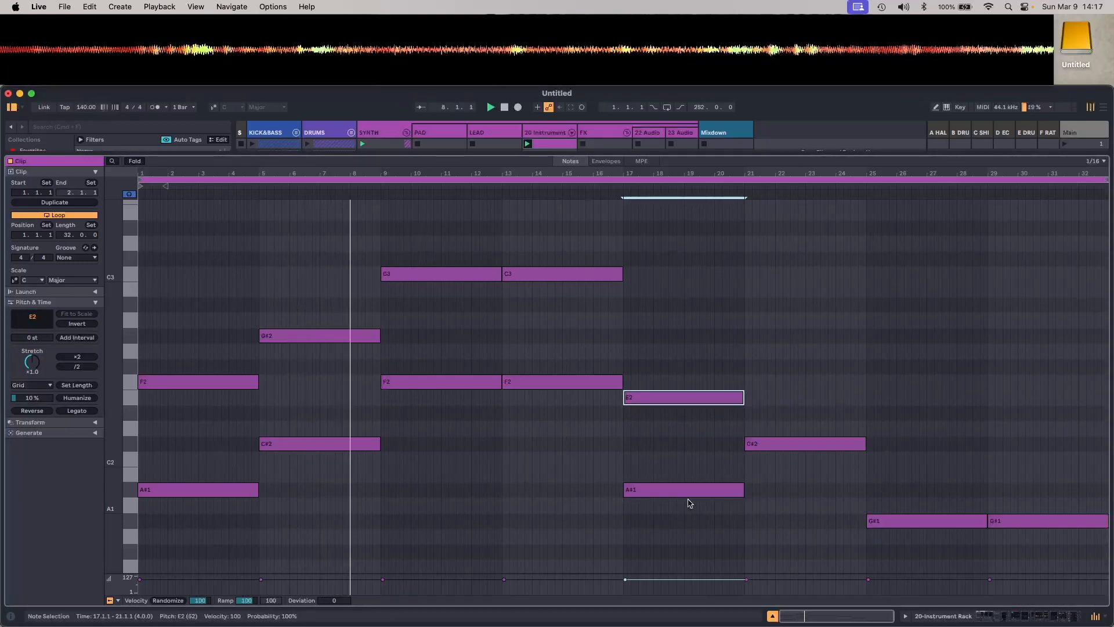
key(Down)
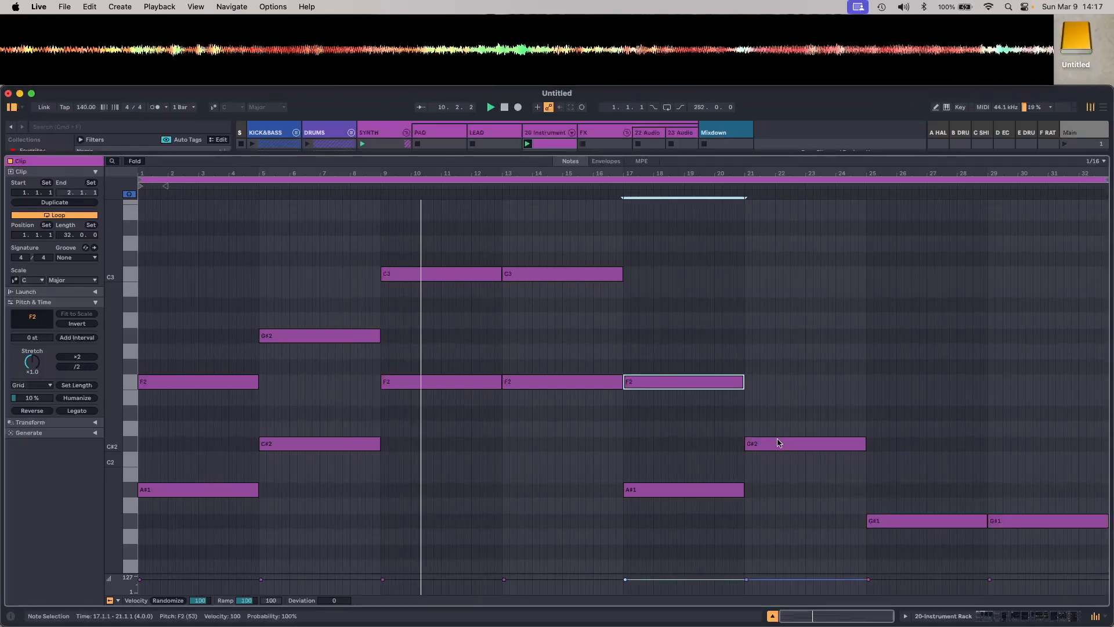
Transpose the C#2 note at bar 21 up to G#2
click(796, 444)
key(Up)
key(Up)
key(Up)
key(Up)
key(Up)
key(Up)
key(Up)
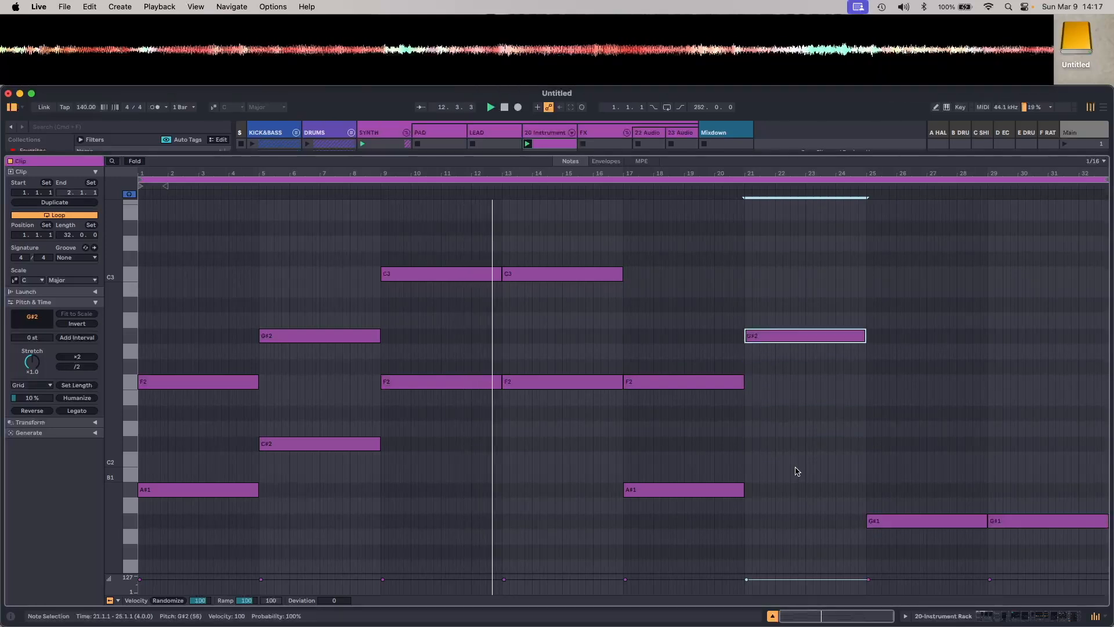
Duplicate the two G#1 notes at bars 25 and 29 and transpose the copies up to C#2
drag(916, 472, 1040, 549)
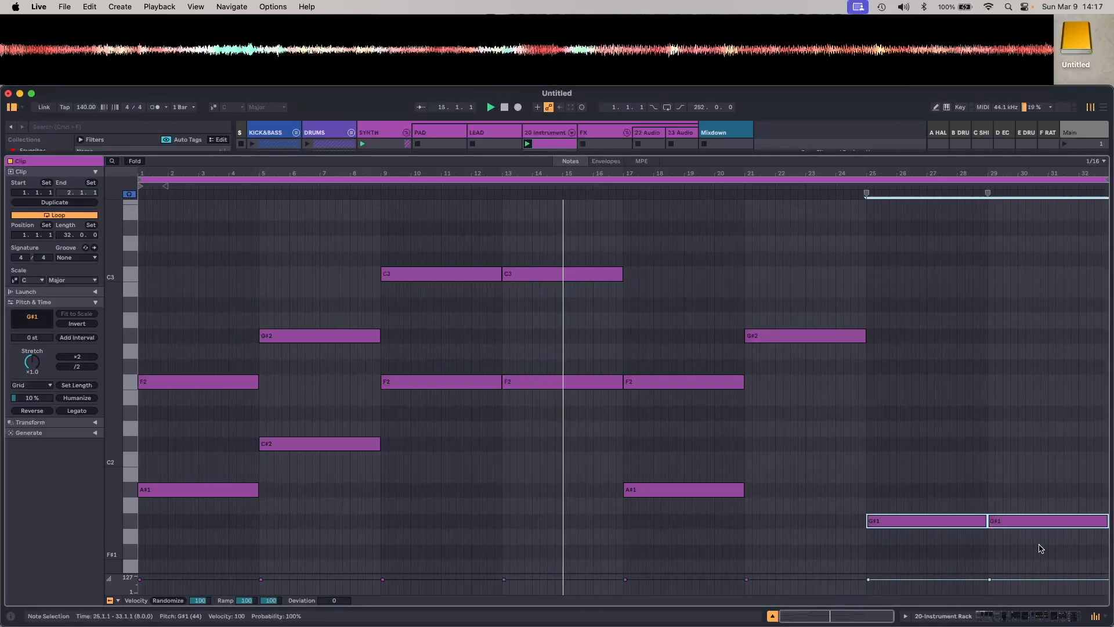
key(alt+Up)
key(Up)
key(Up)
key(Up)
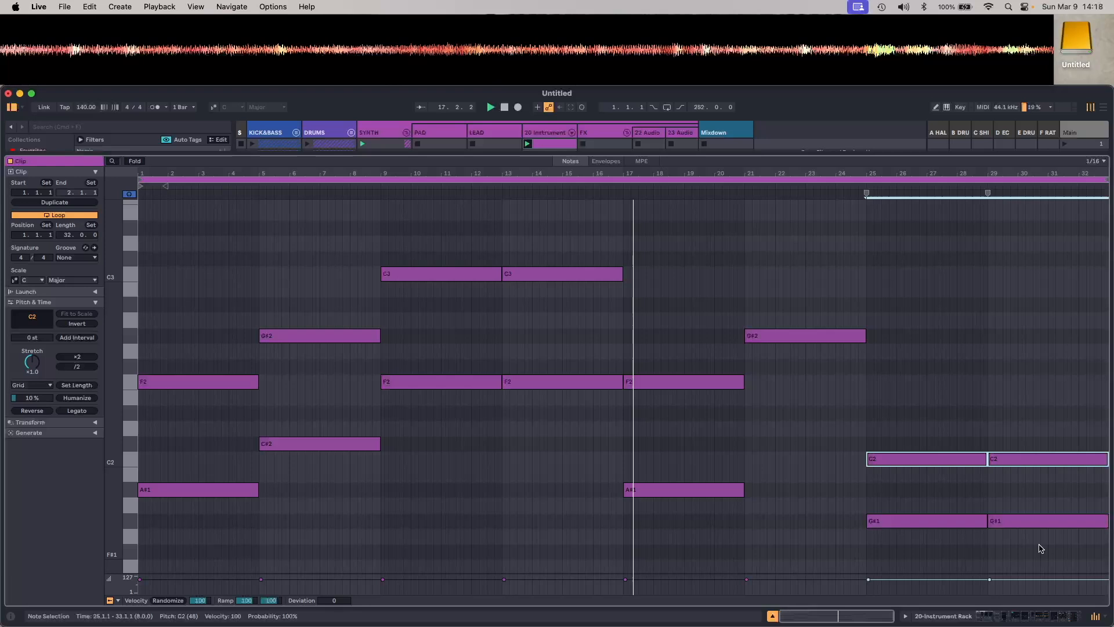
key(Up)
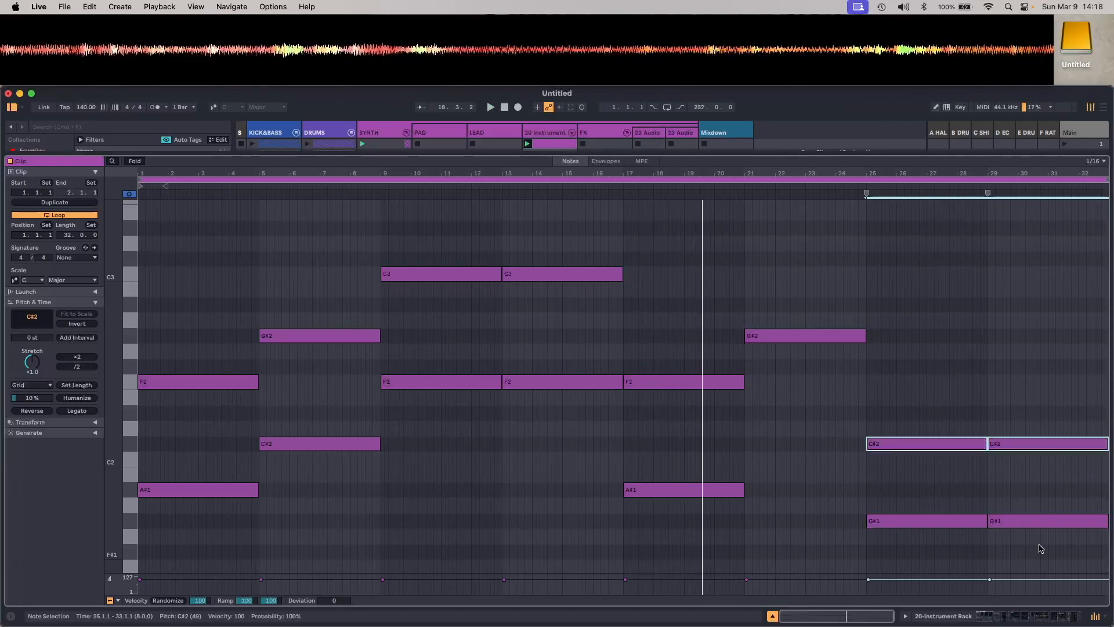
Audition the pitches from A#1 up to D2 on the piano roll keyboard
click(129, 490)
click(130, 475)
click(131, 460)
click(132, 445)
click(133, 443)
click(134, 432)
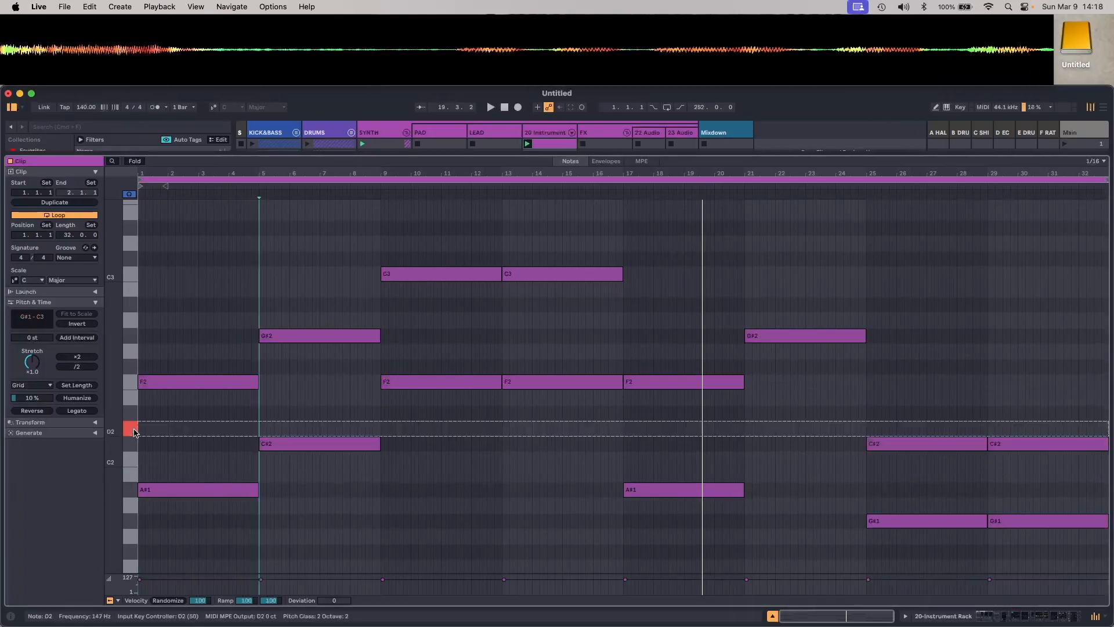
Raise the two C#2 notes at bars 25 and 29 by two semitones to D#2
drag(947, 392, 1042, 476)
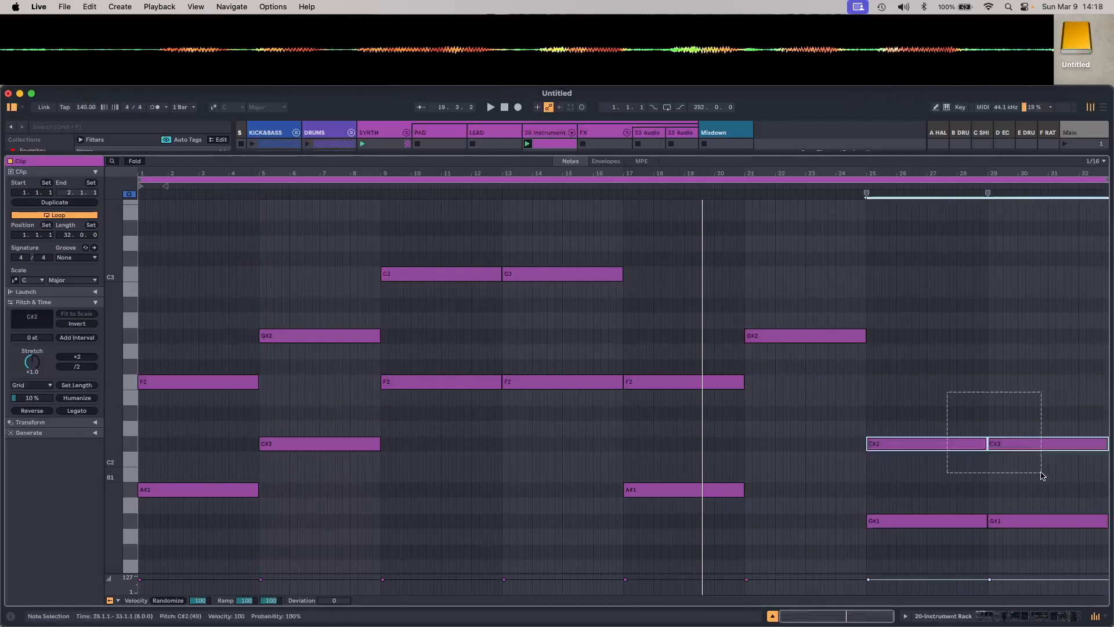
key(Up)
key(Up)
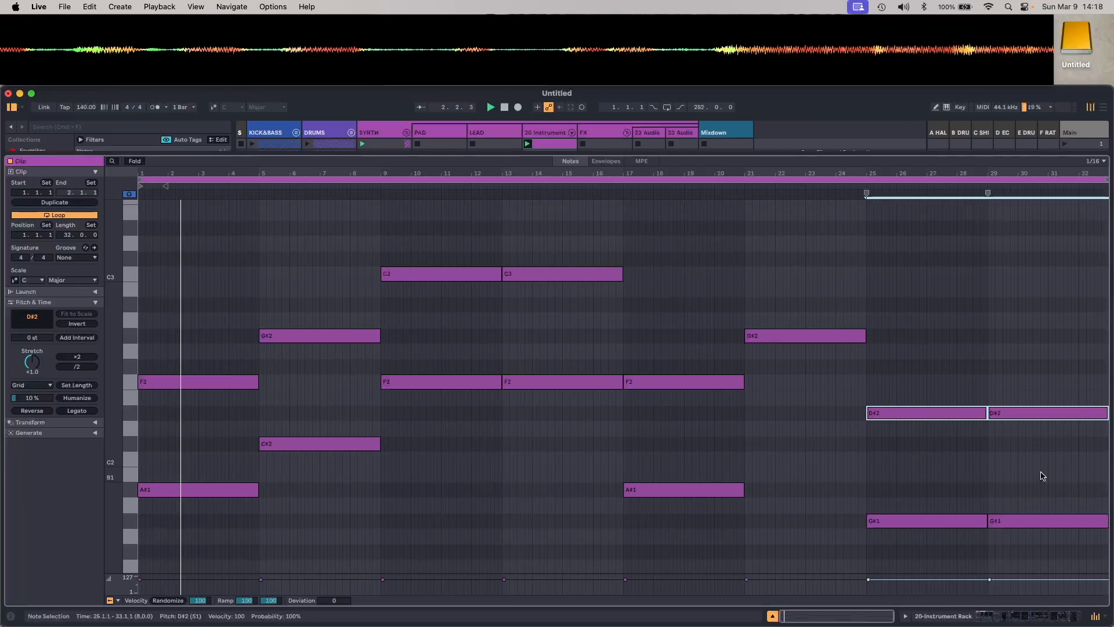
Add a C#2 note below the G#2 at bar 21 by copying it, keeping the G#2 in place
scroll(803, 436, down, 3)
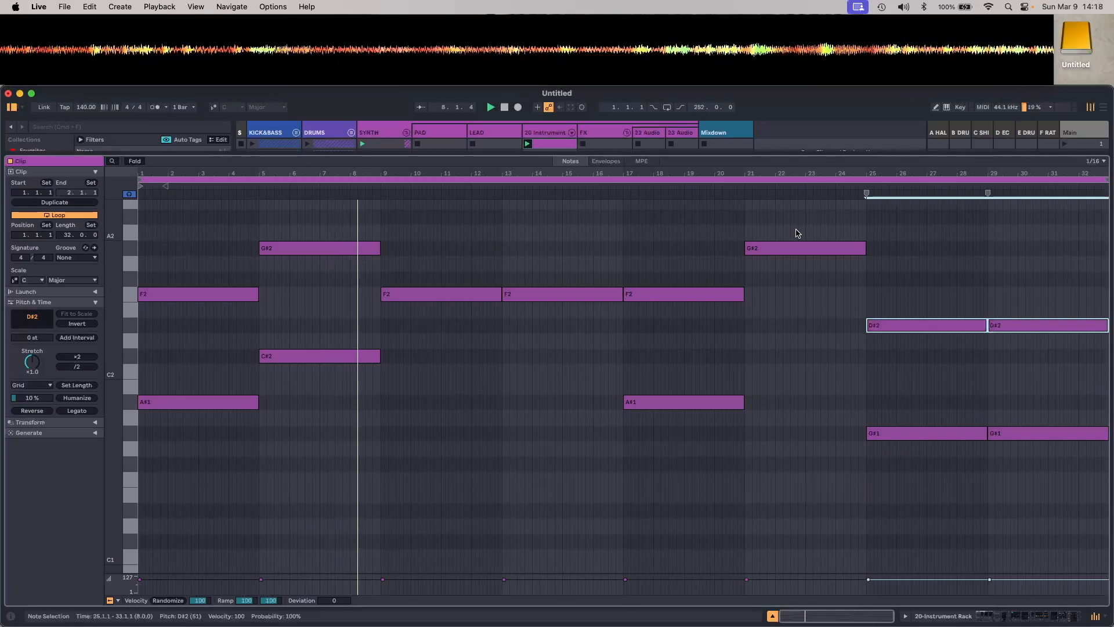
click(797, 249)
key(Down)
key(Down)
key(Down)
key(Down)
key(Down)
key(Down)
key(Down)
key(Down)
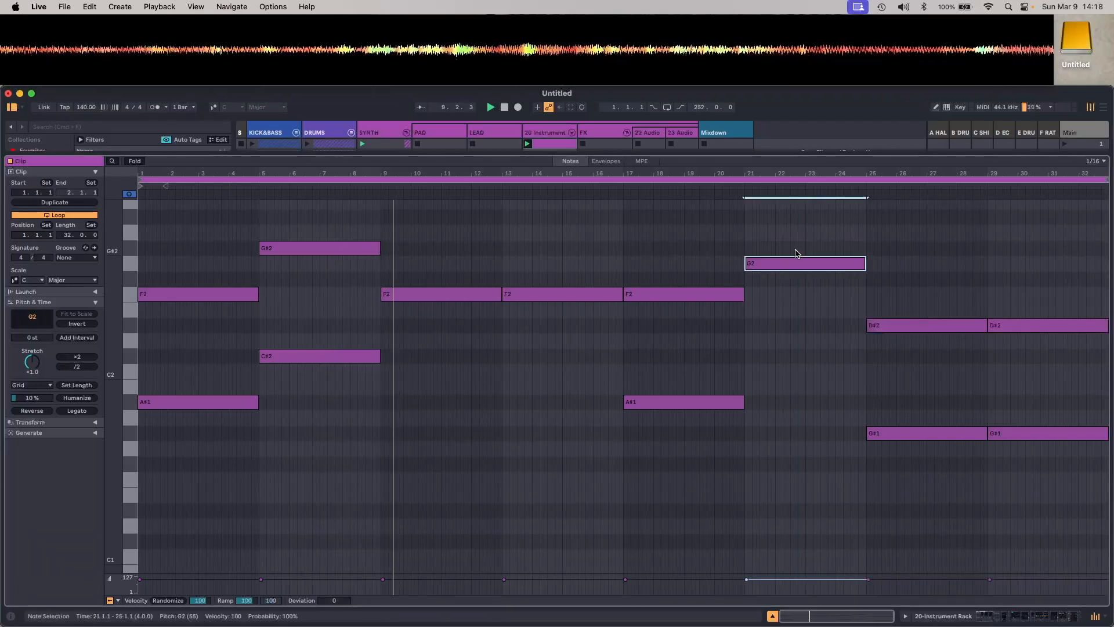
key(Up)
key(super+c)
key(Up)
key(Up)
key(Up)
key(Up)
key(Up)
key(Up)
key(Up)
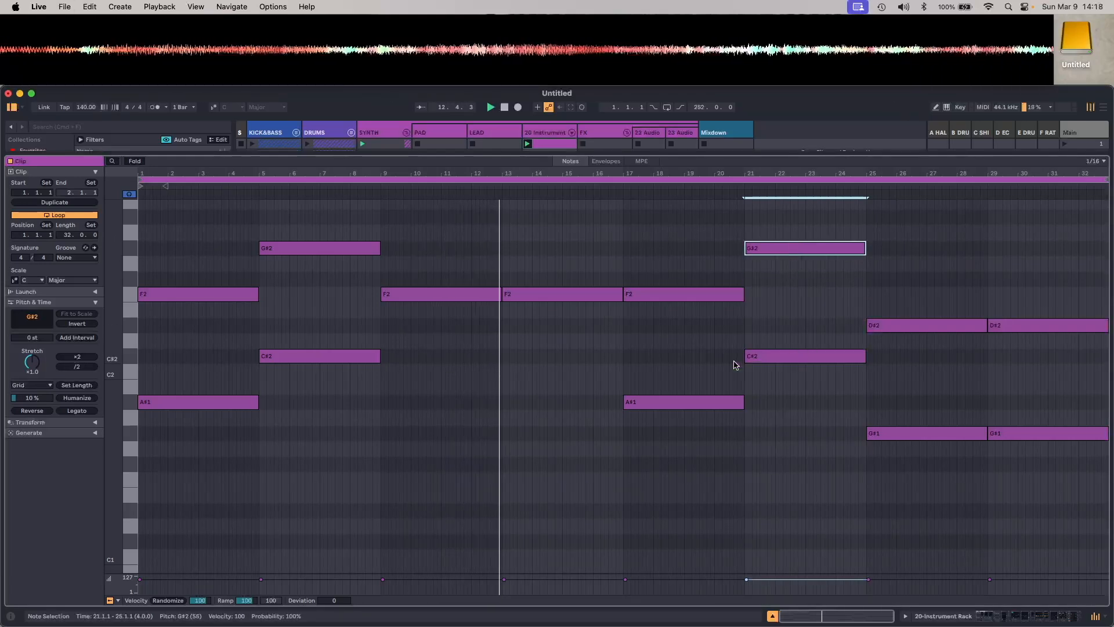
Copy the F2 note at bar 17 and raise the copy to A#2
scroll(735, 364, up, 5)
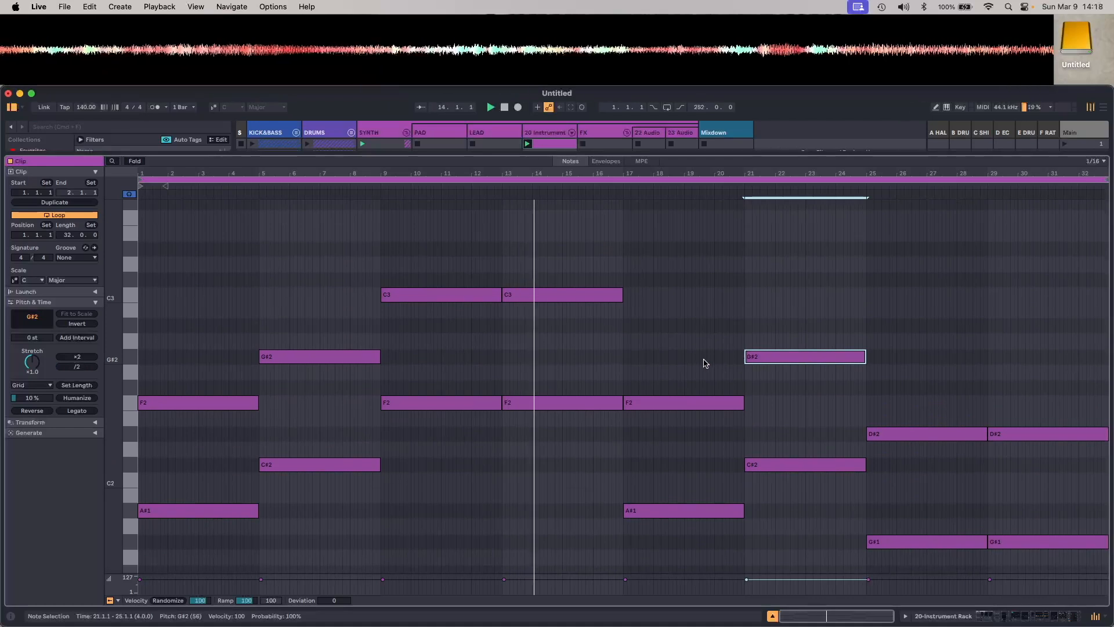
click(692, 402)
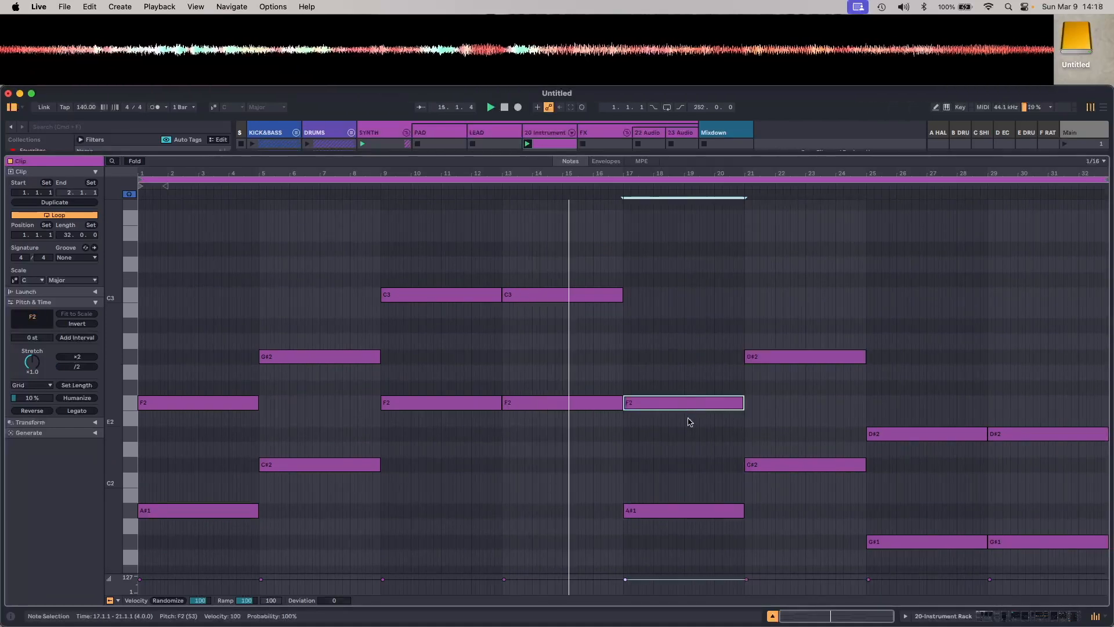
key(Up)
key(Up)
key(Up)
key(Up)
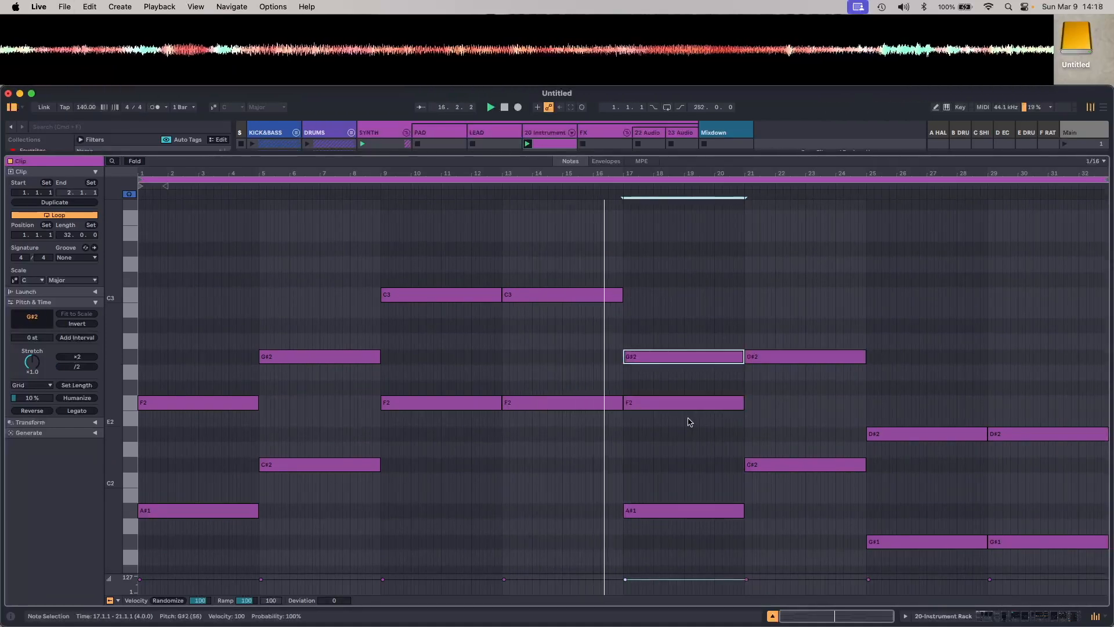
key(Up)
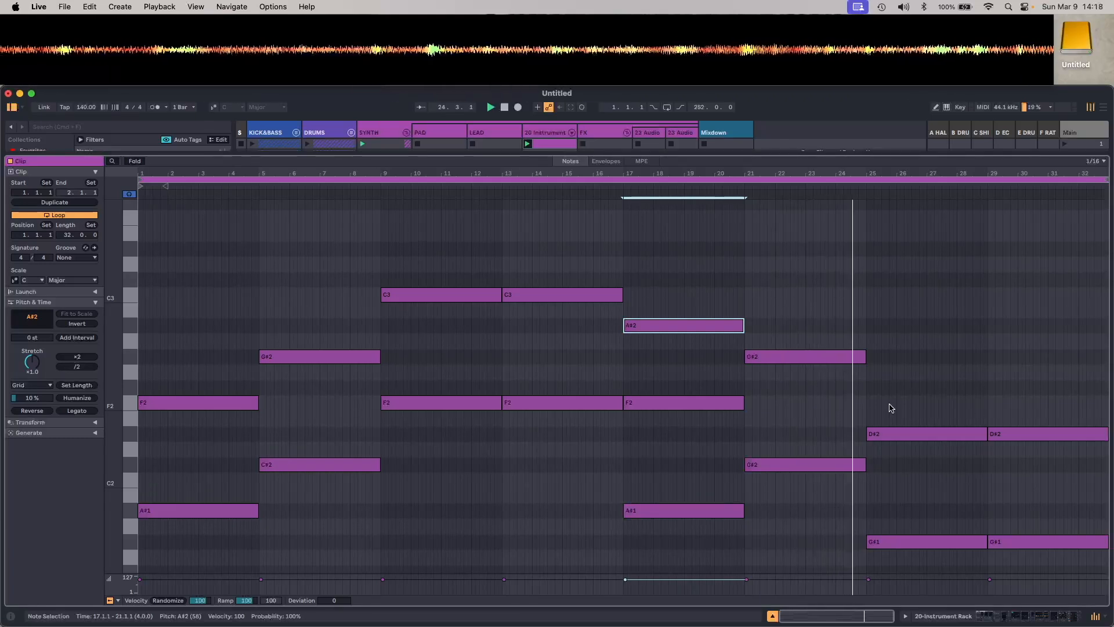
Add A#2 and C3 notes to the bar 1 chord using raised copies of its F2 note
click(184, 385)
click(185, 402)
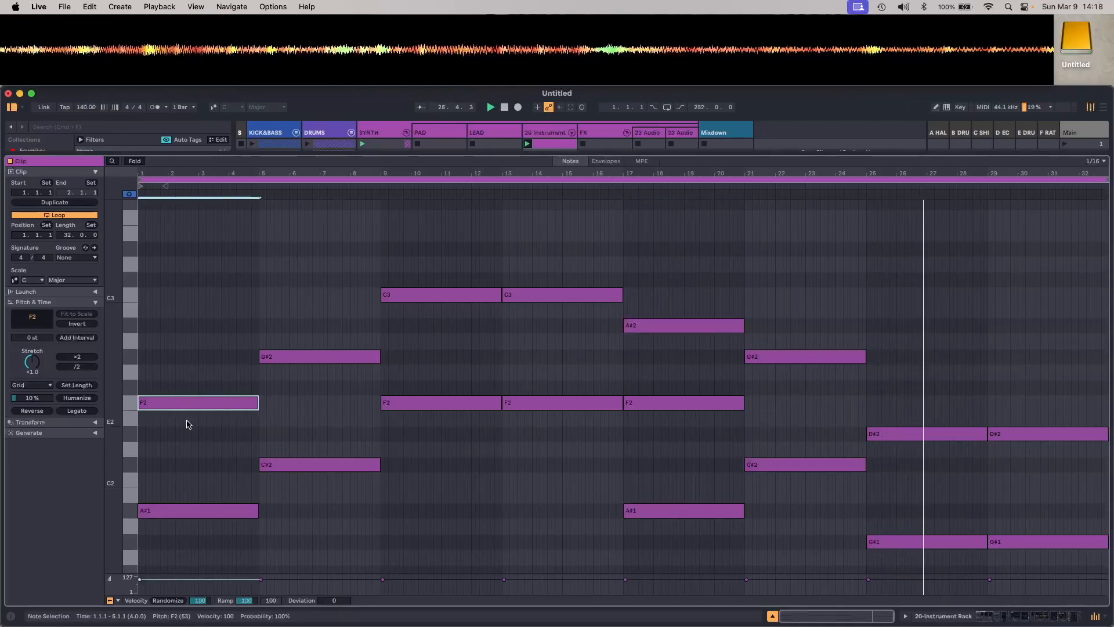
key(super+c)
key(super+v)
key(Up)
key(Up)
key(Up)
key(Up)
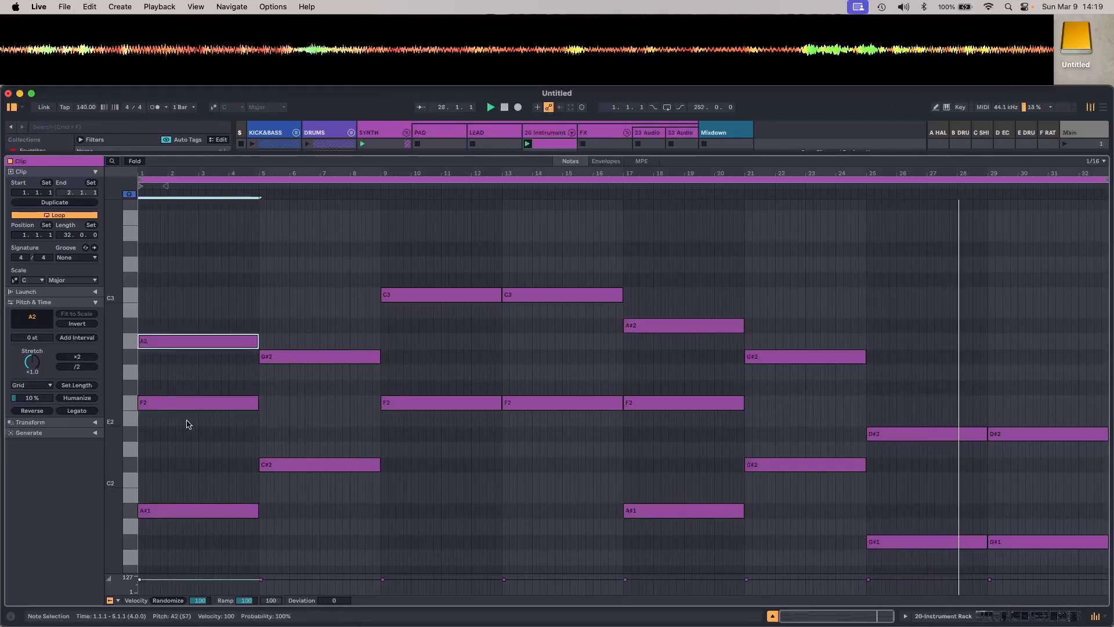
key(Up)
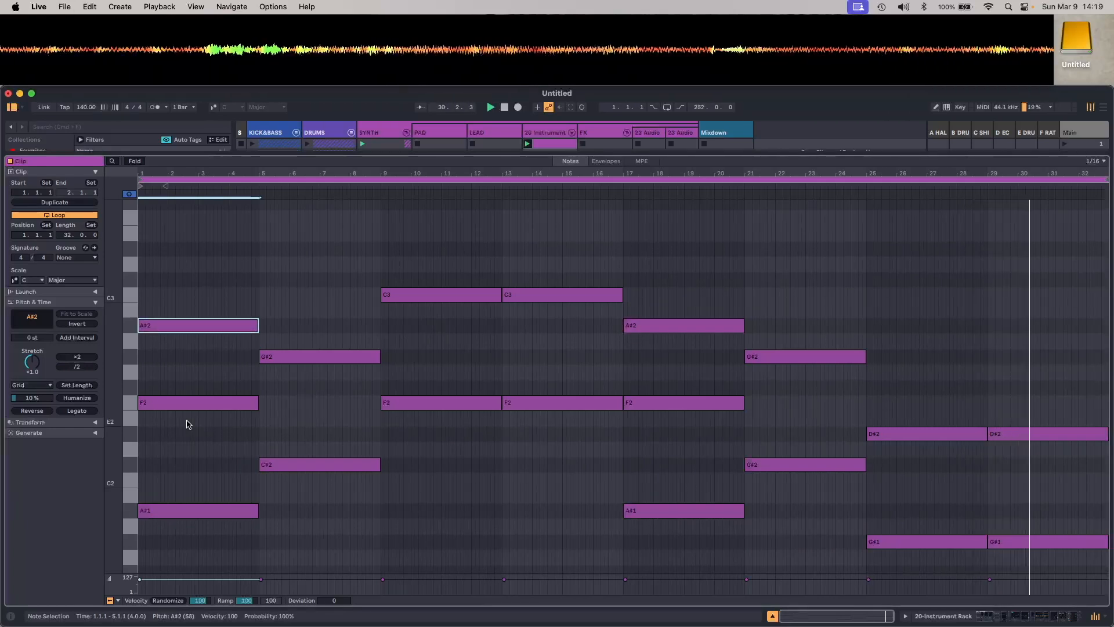
key(Up)
key(Up)
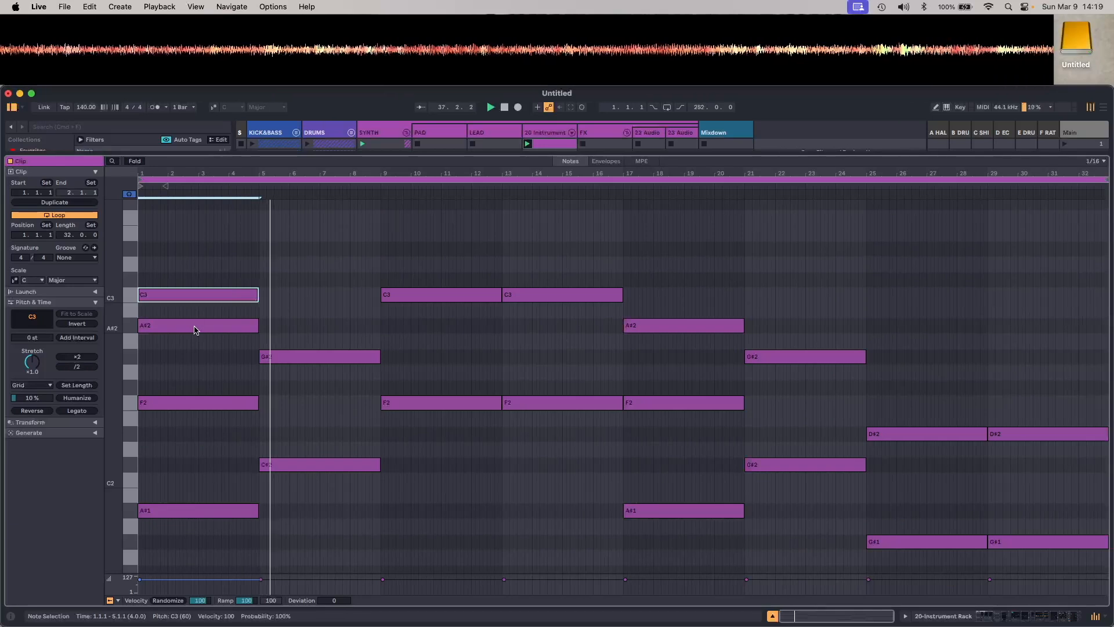
Duplicate the A#2 and C3 notes from bar 1 to bar 5 and raise the copies to D#3 and F3
drag(199, 273, 209, 343)
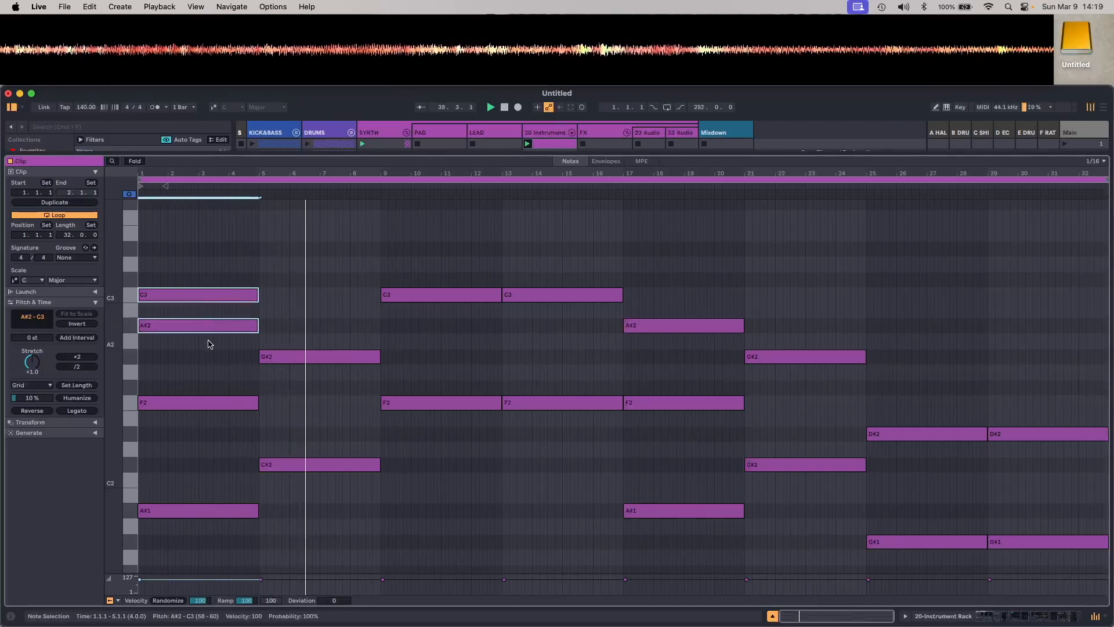
key(super+d)
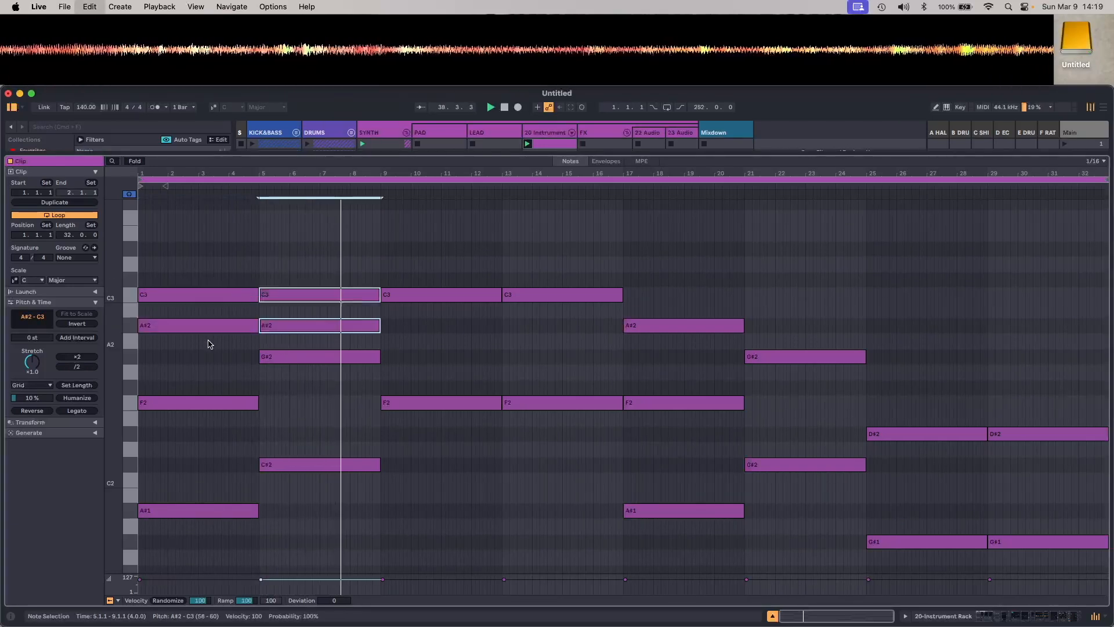
key(Up)
key(Up)
key(Up)
key(Up)
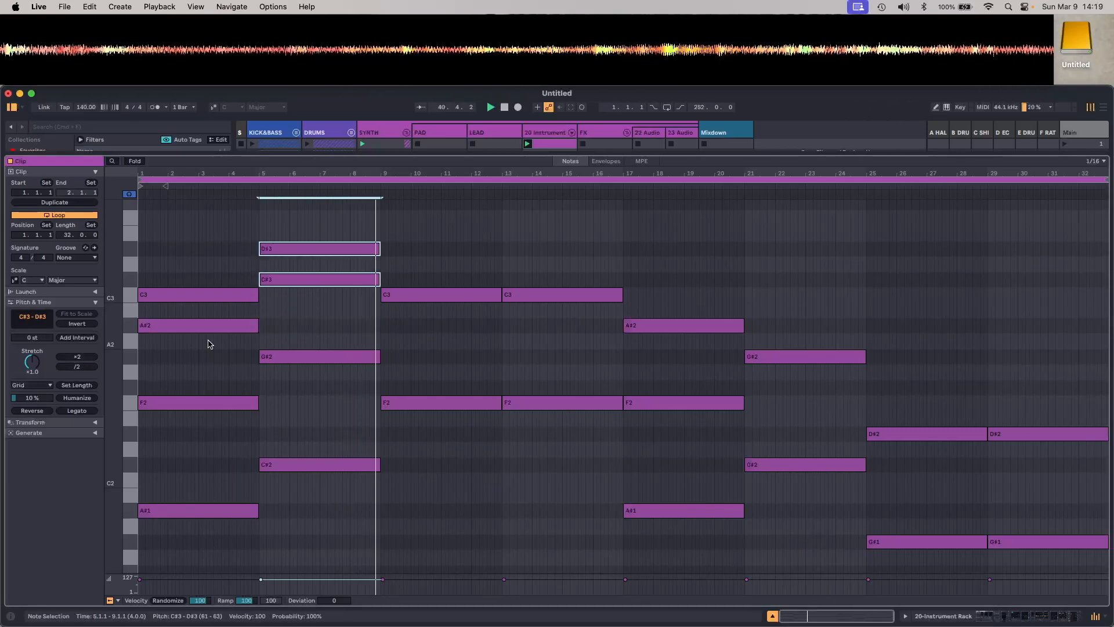
key(Up)
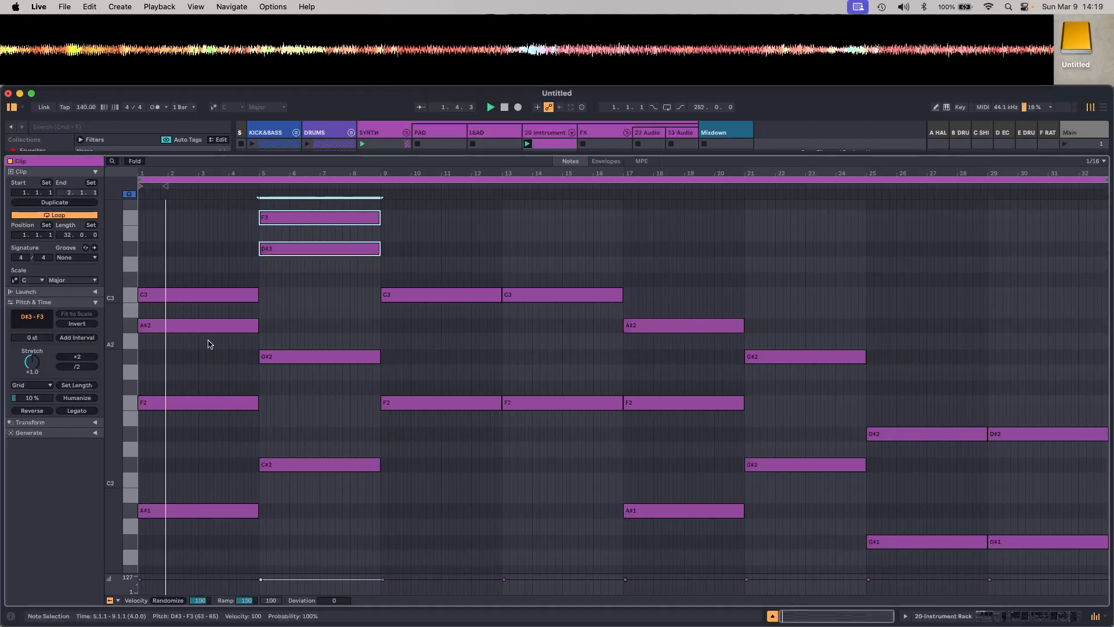
Duplicate the F3 note from bar 5 to bar 9, raise it to G3, and add a G#3 copy above it
scroll(391, 390, up, 2)
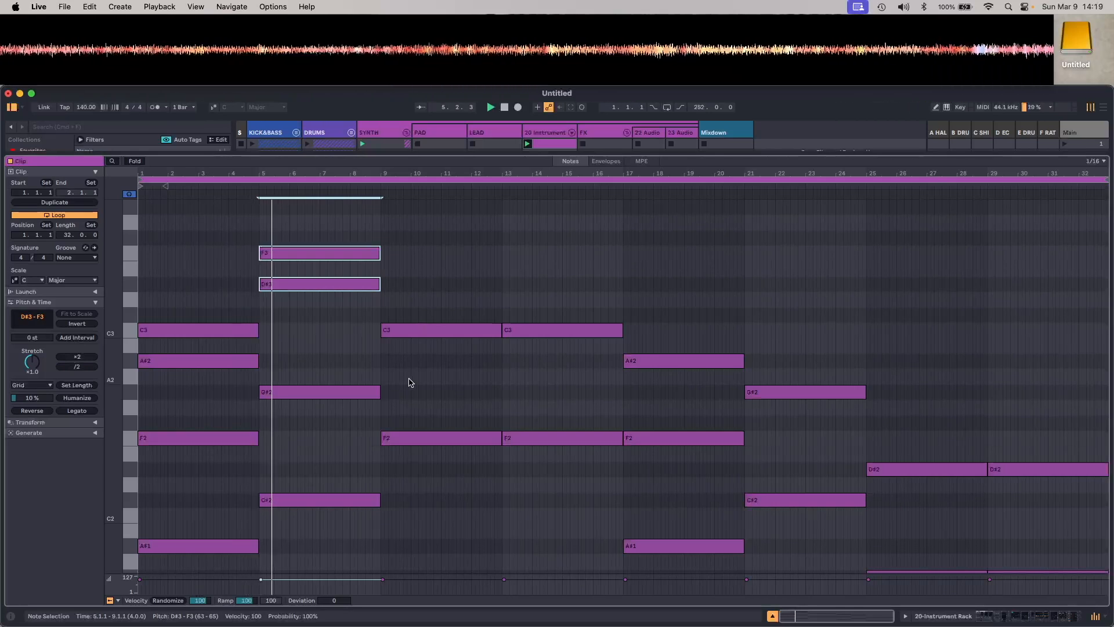
click(358, 292)
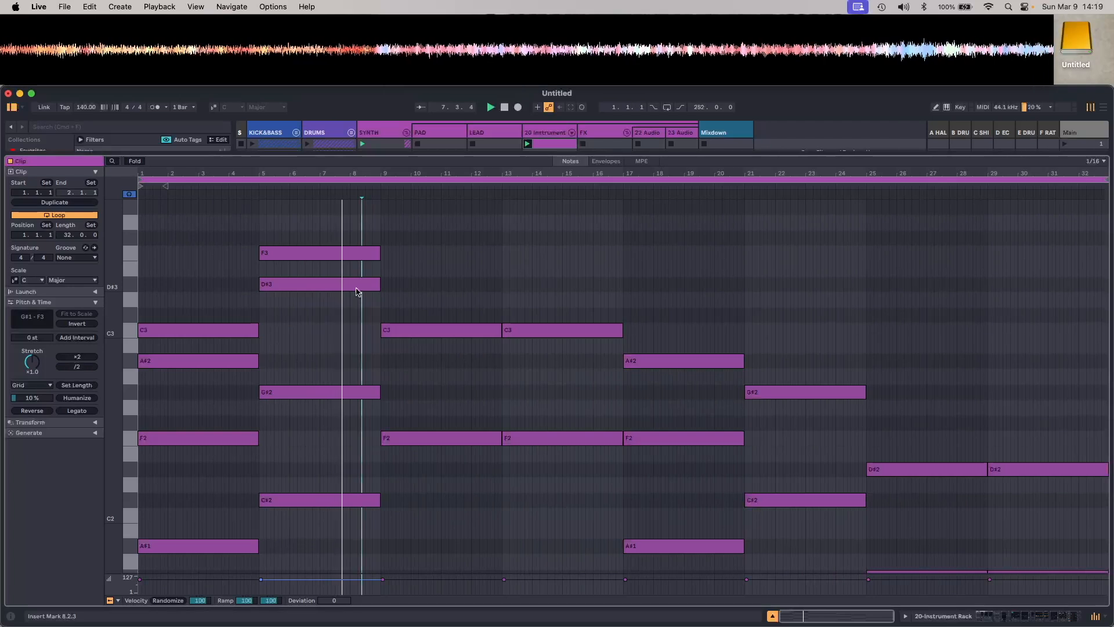
click(347, 257)
key(super+d)
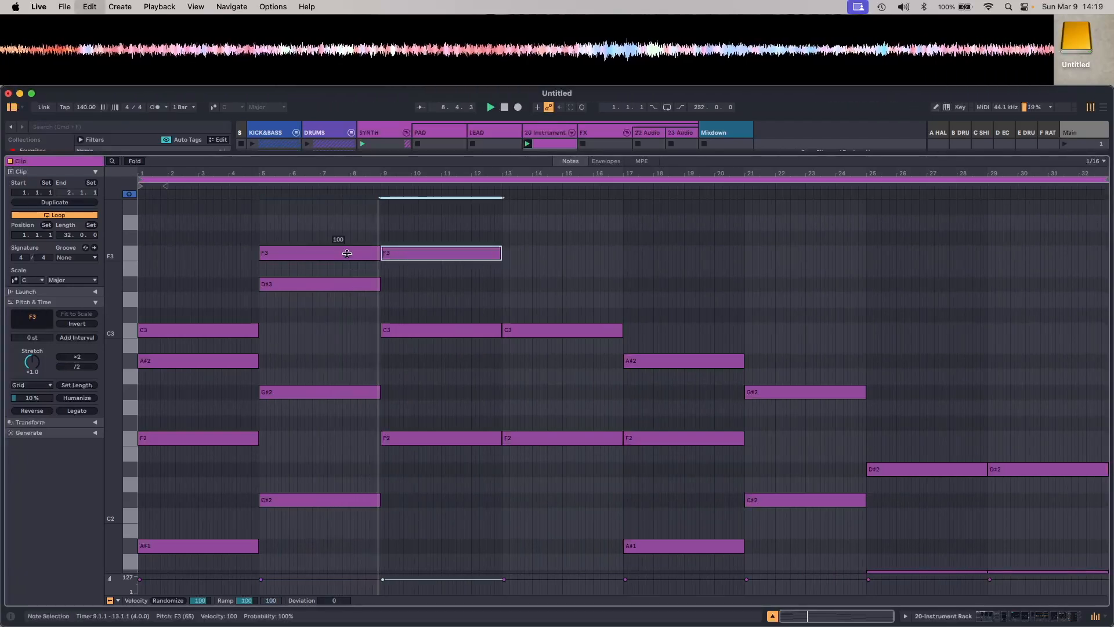
key(Up)
key(Up)
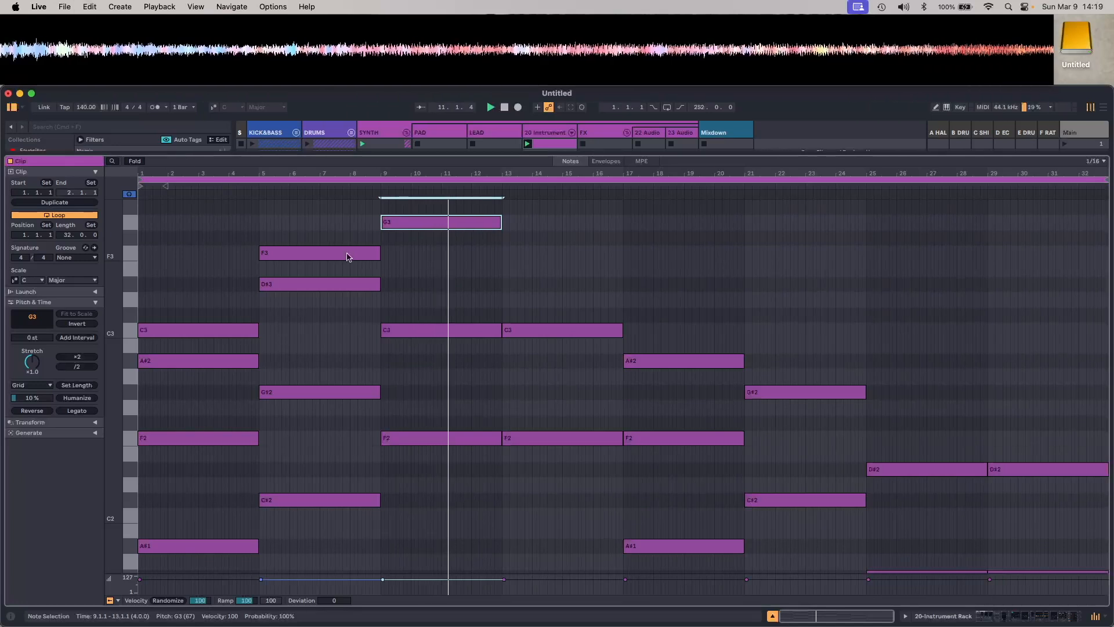
key(alt+Up)
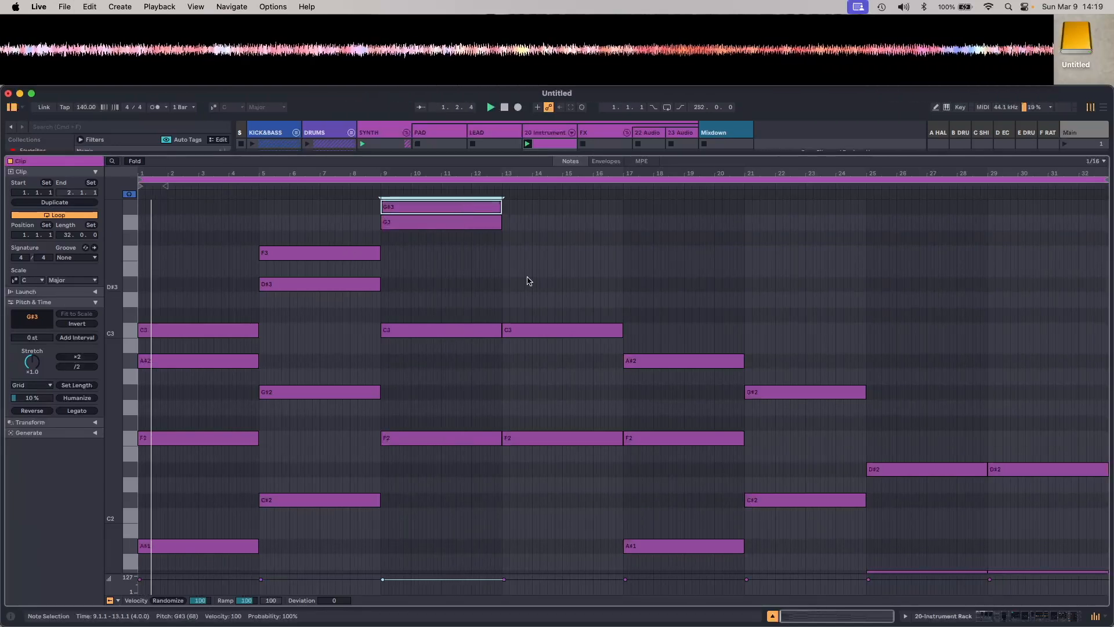
Duplicate the G3 and G#3 notes from bar 9 to bar 13
scroll(503, 360, up, 3)
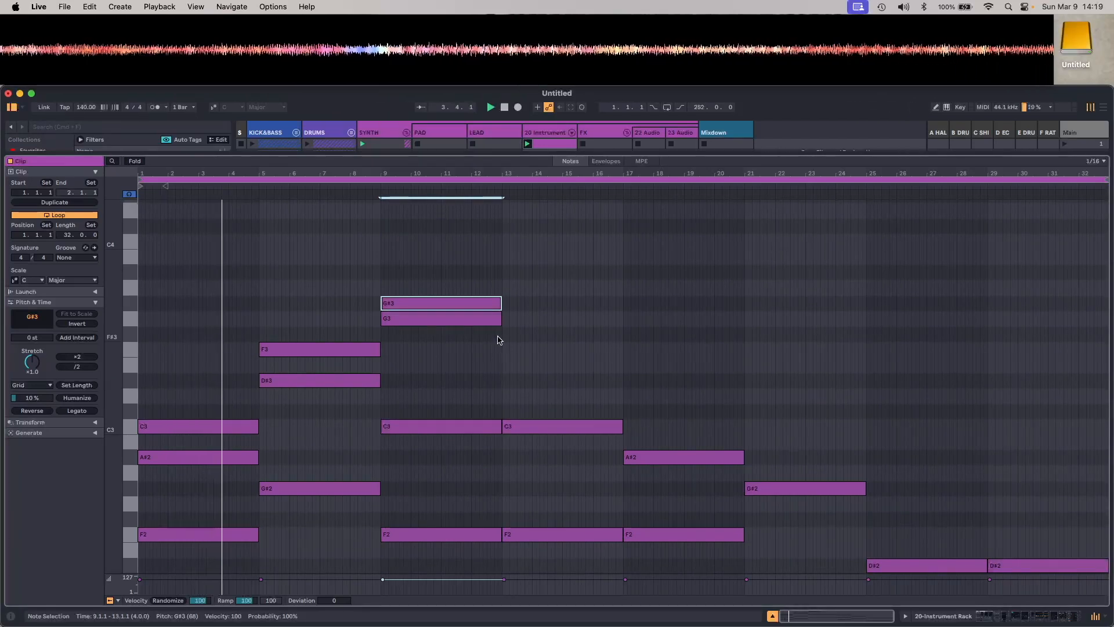
drag(479, 268, 480, 365)
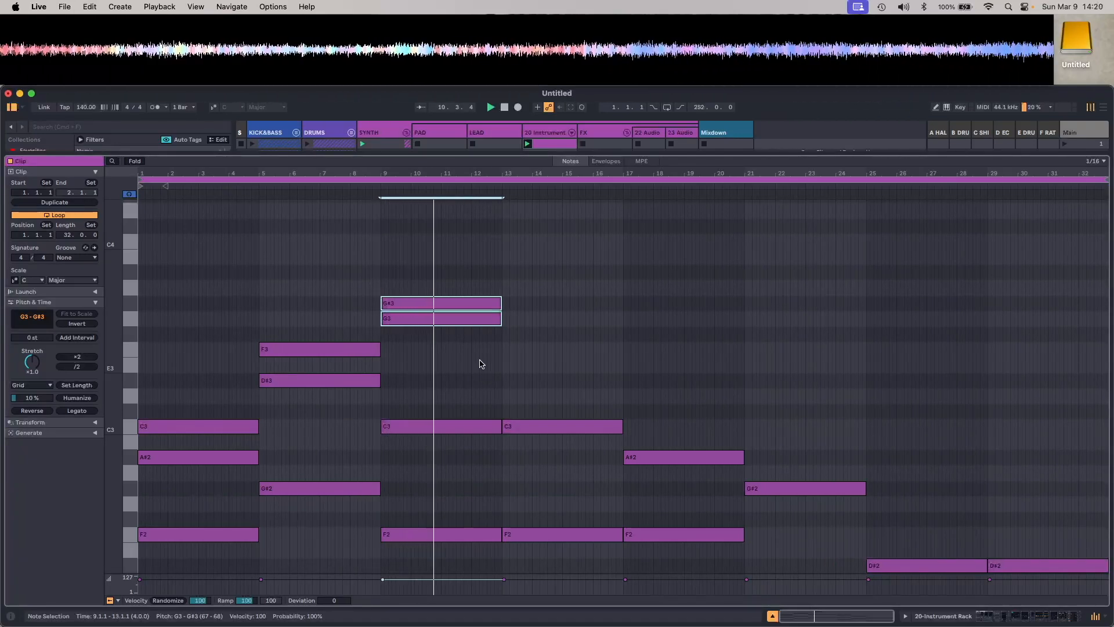
key(super+d)
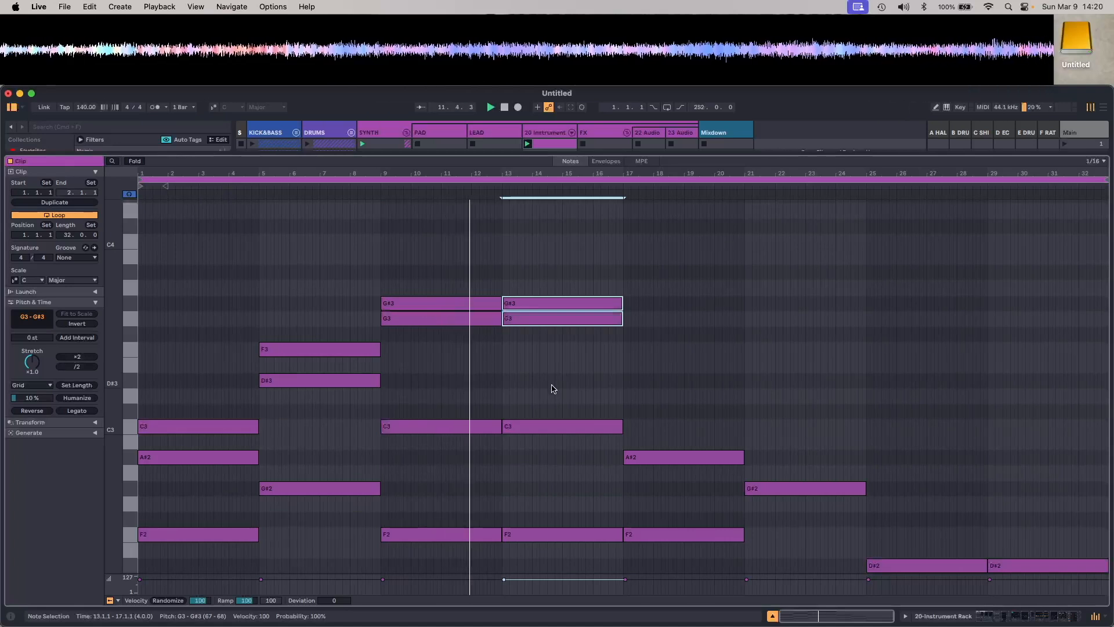
Duplicate the C3 note from bar 13 to bar 17 and add a C#3 copy above it
click(558, 426)
key(super+d)
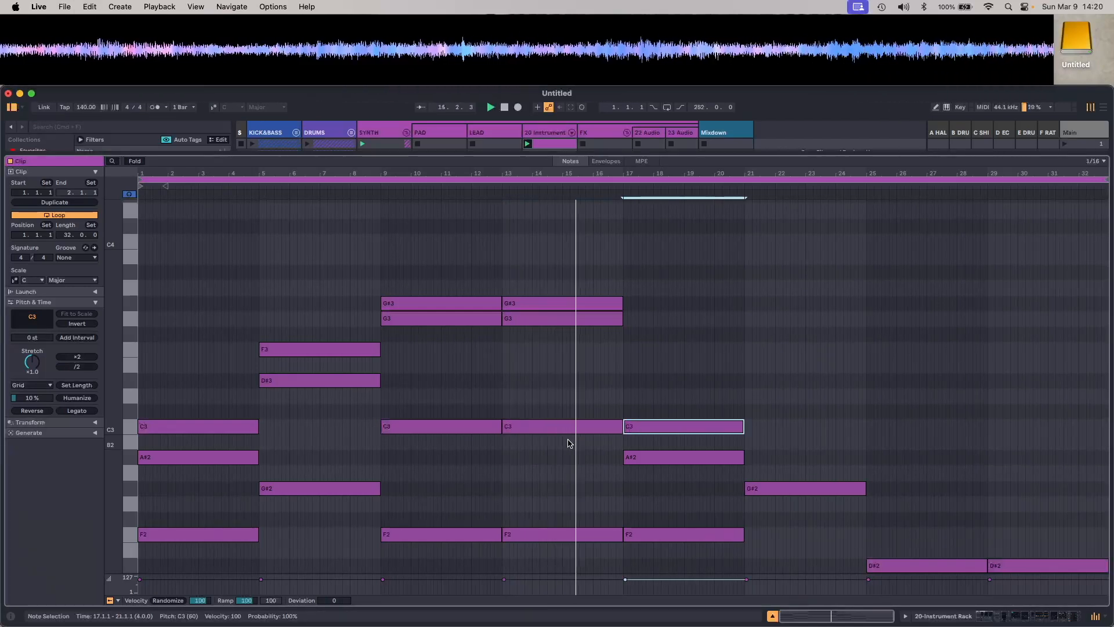
key(Up)
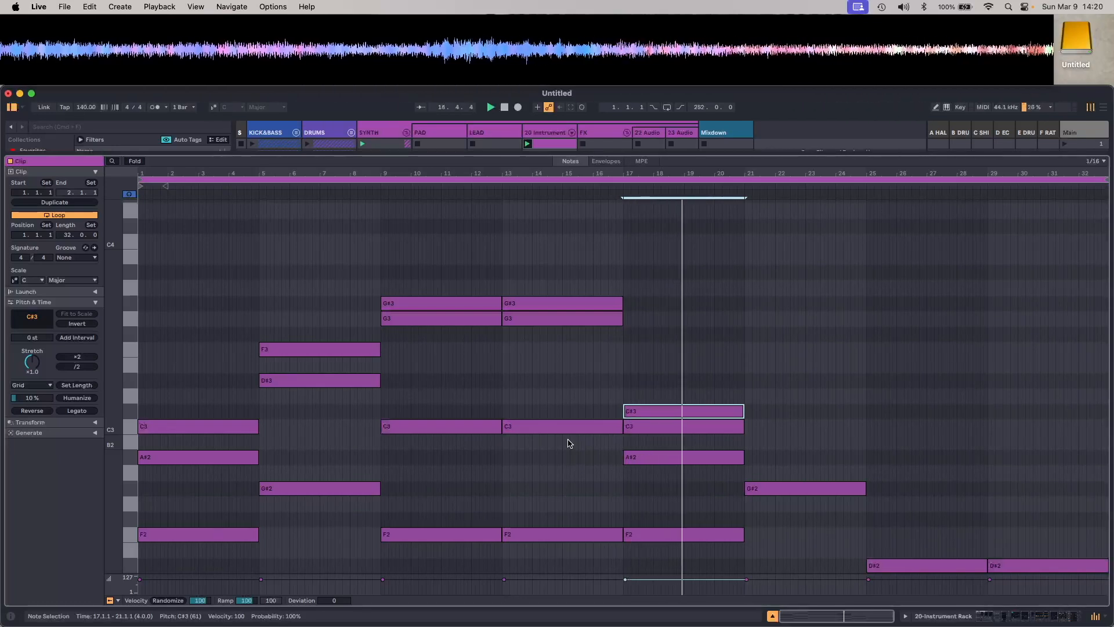
Duplicate the C#3 note from bar 17 to bar 21 and raise the copy to D#3
key(super+d)
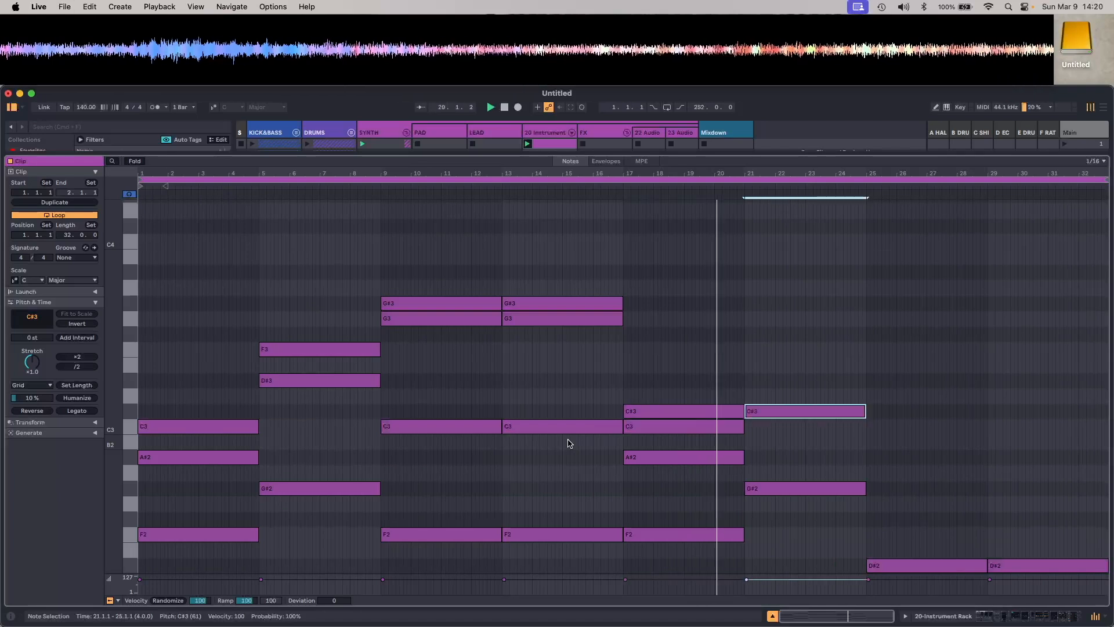
key(Up)
key(Up)
key(Up)
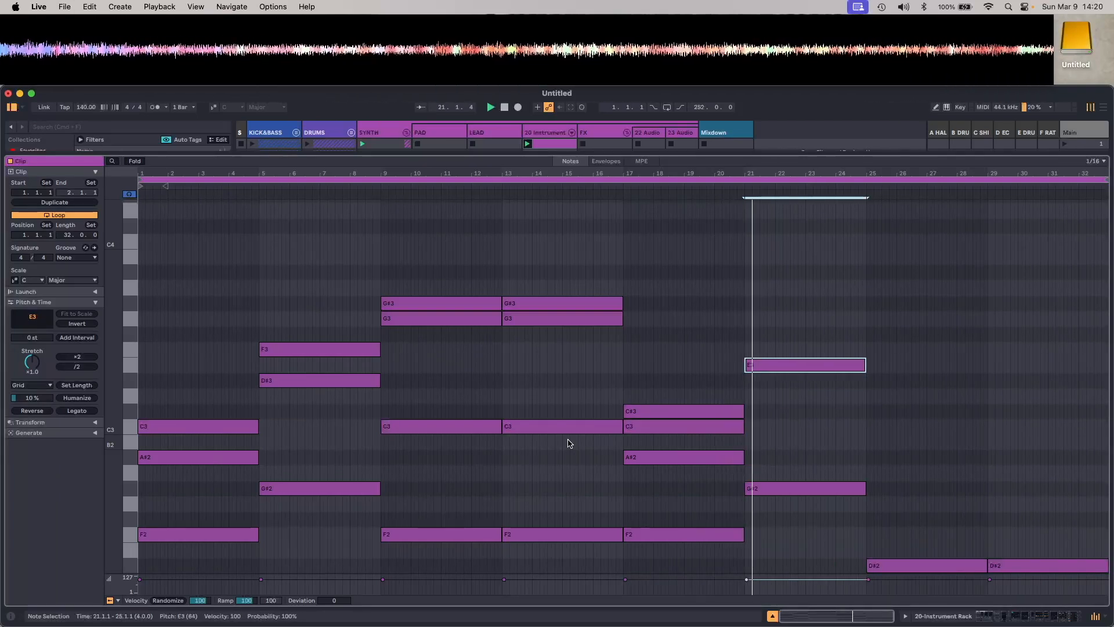
key(Up)
key(Down)
key(Down)
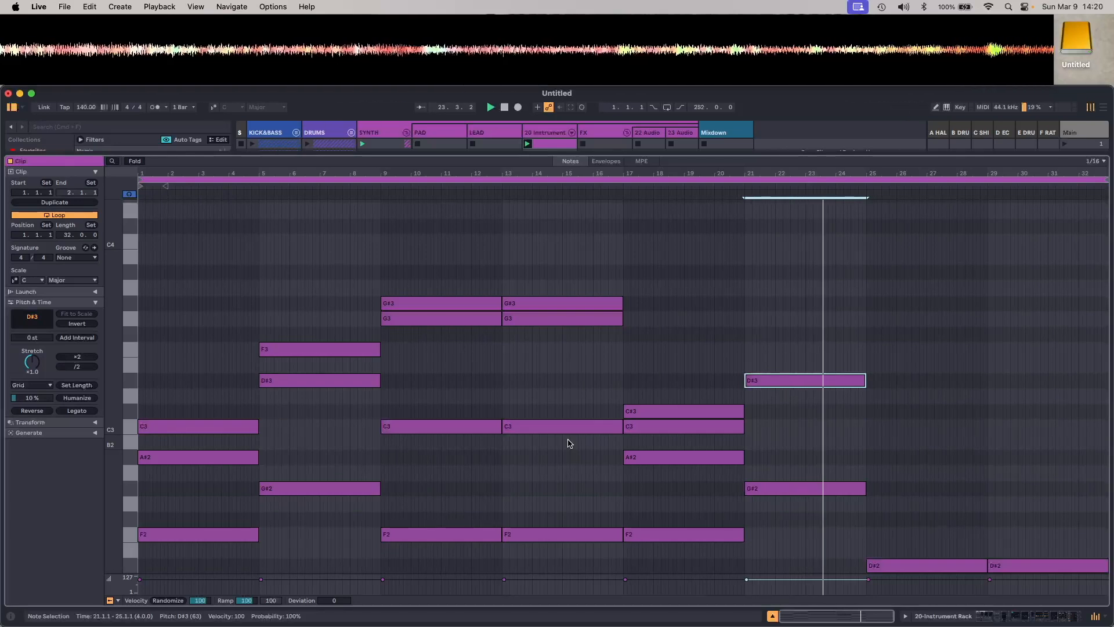
Copy the D#3 note at bar 21 in place and raise the copy to F3
key(super+c)
key(super+v)
key(Up)
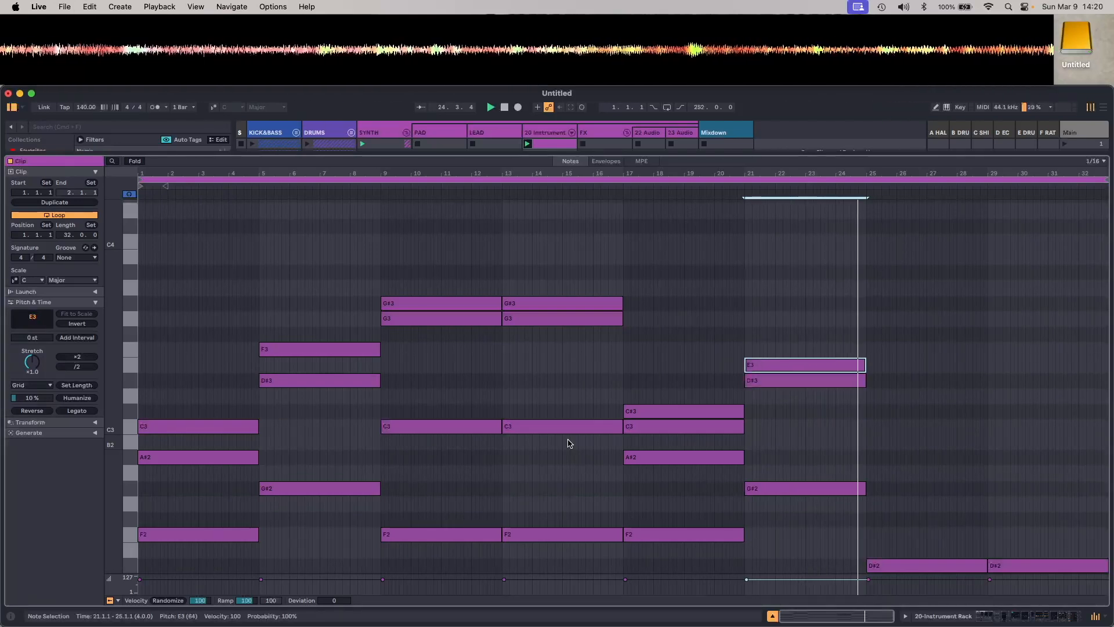
key(Up)
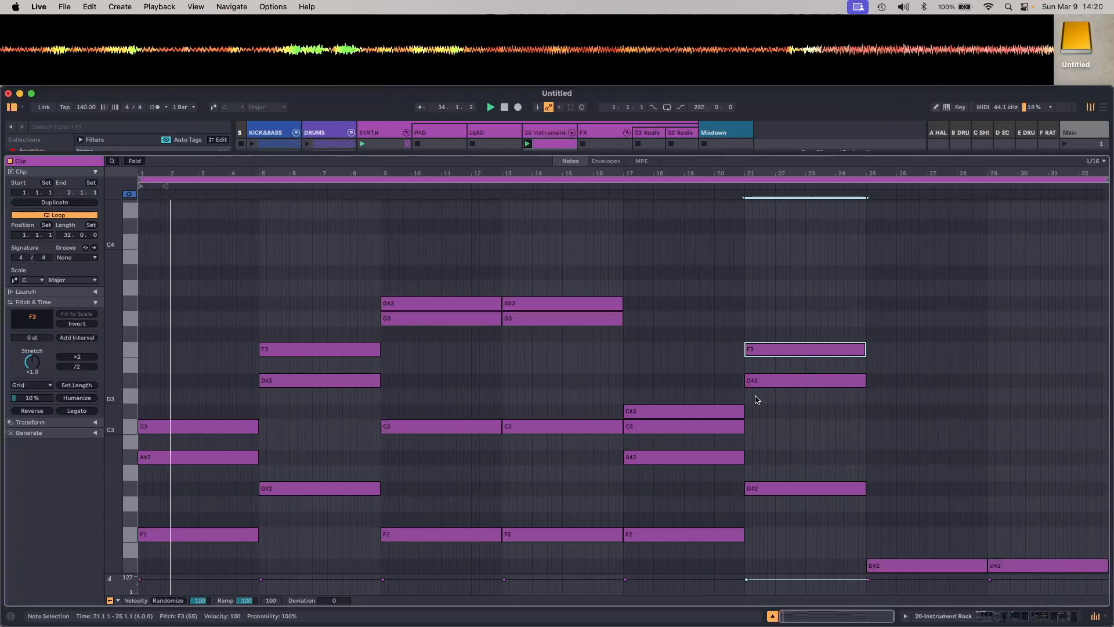
scroll(889, 473, down, 6)
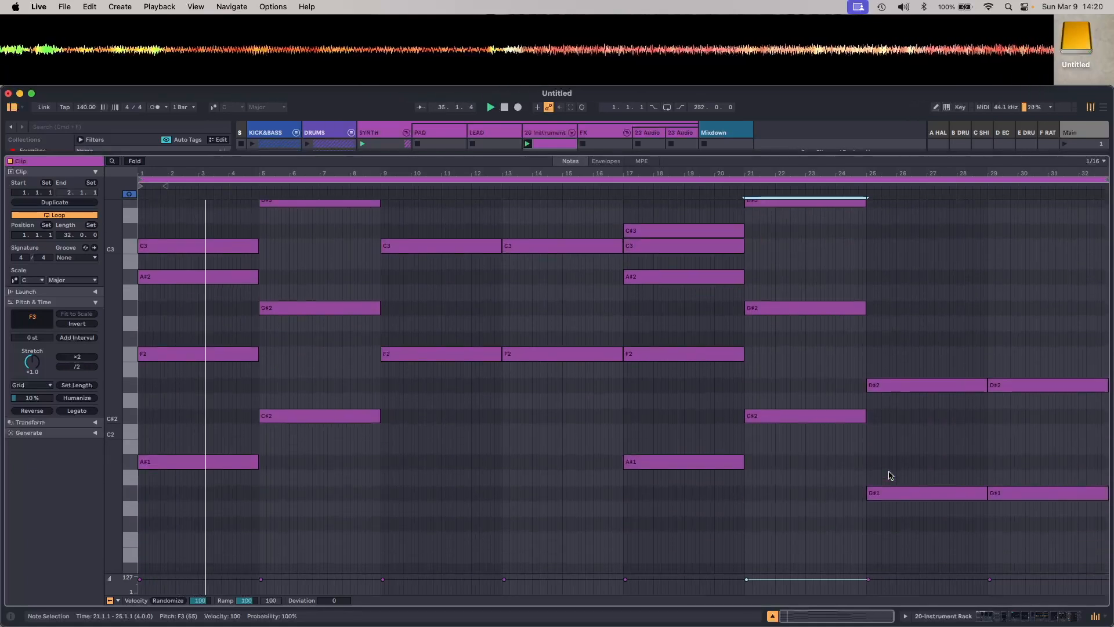
scroll(889, 475, up, 2)
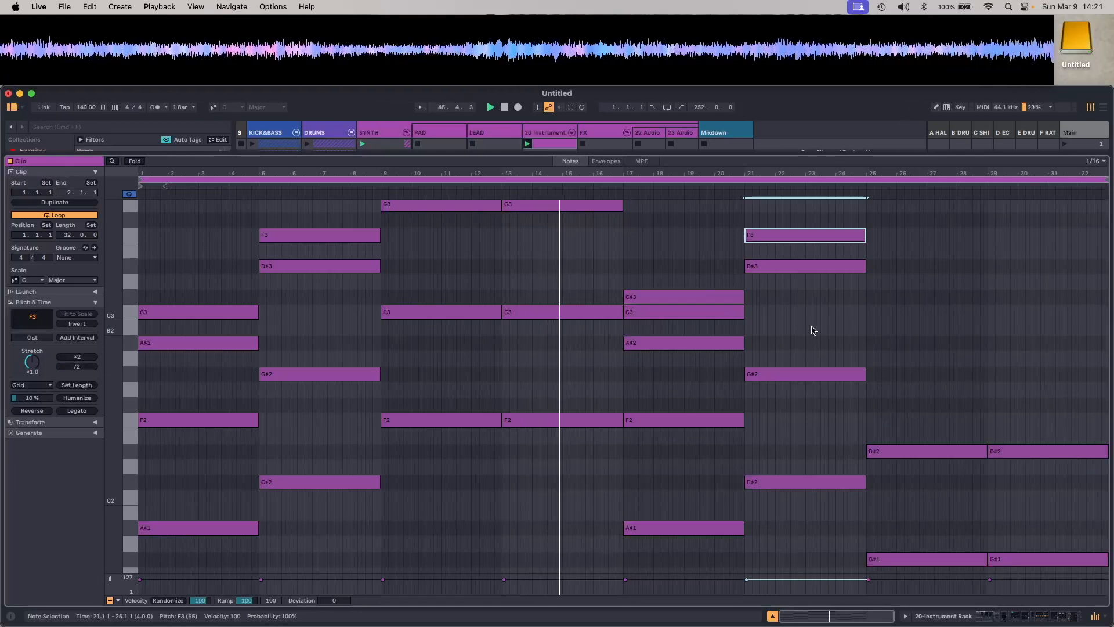
Duplicate the D#3 note from bar 21 to bar 25 and add a C3 copy below it
scroll(814, 310, up, 2)
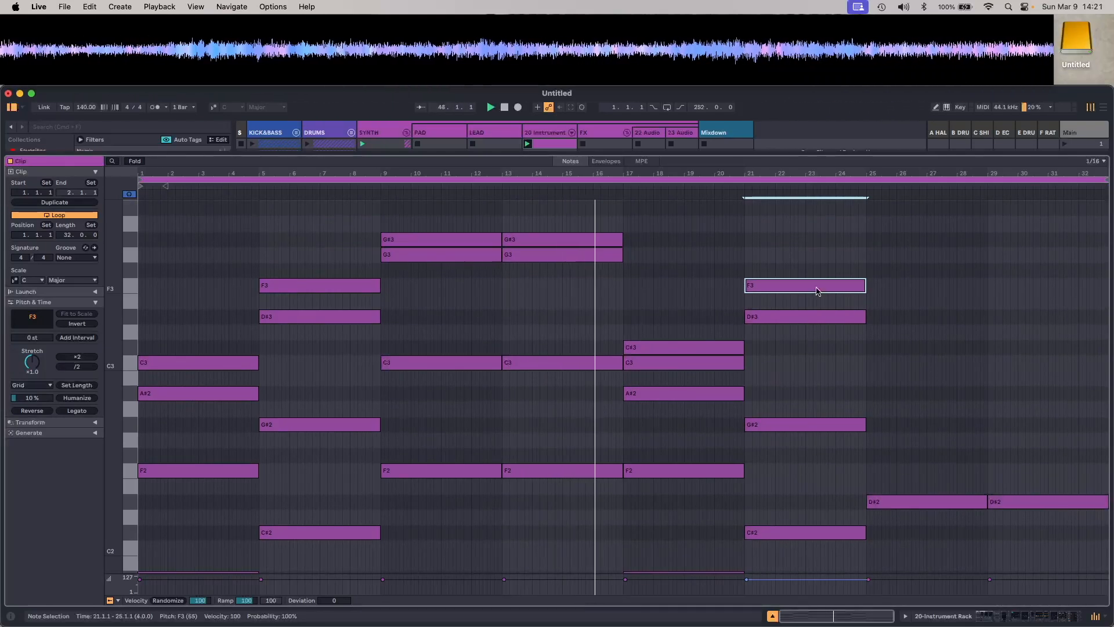
click(818, 316)
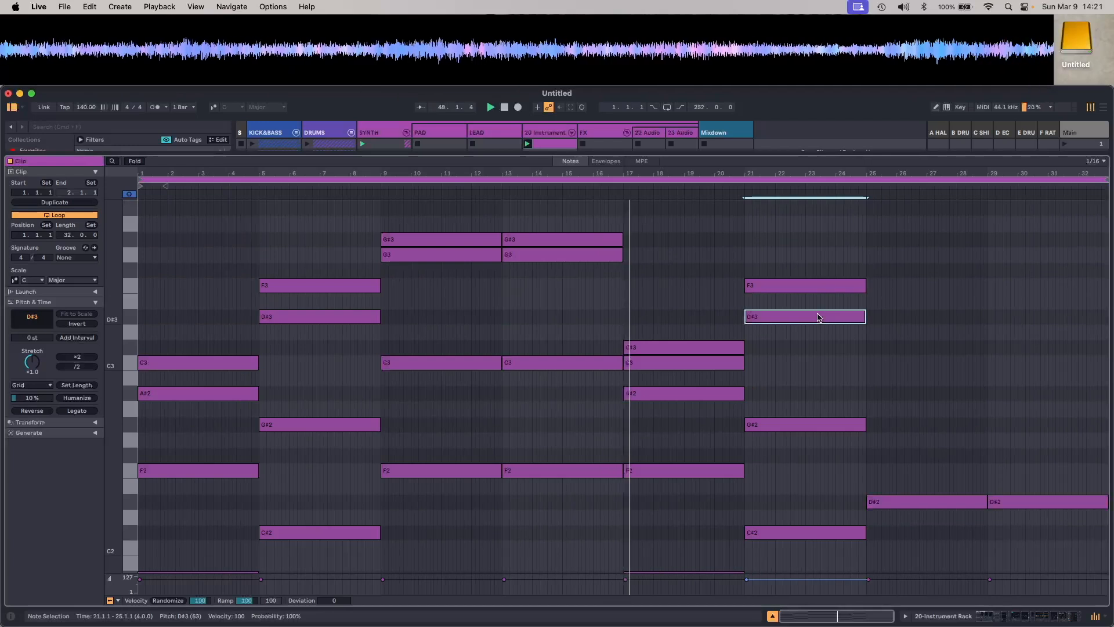
key(super+d)
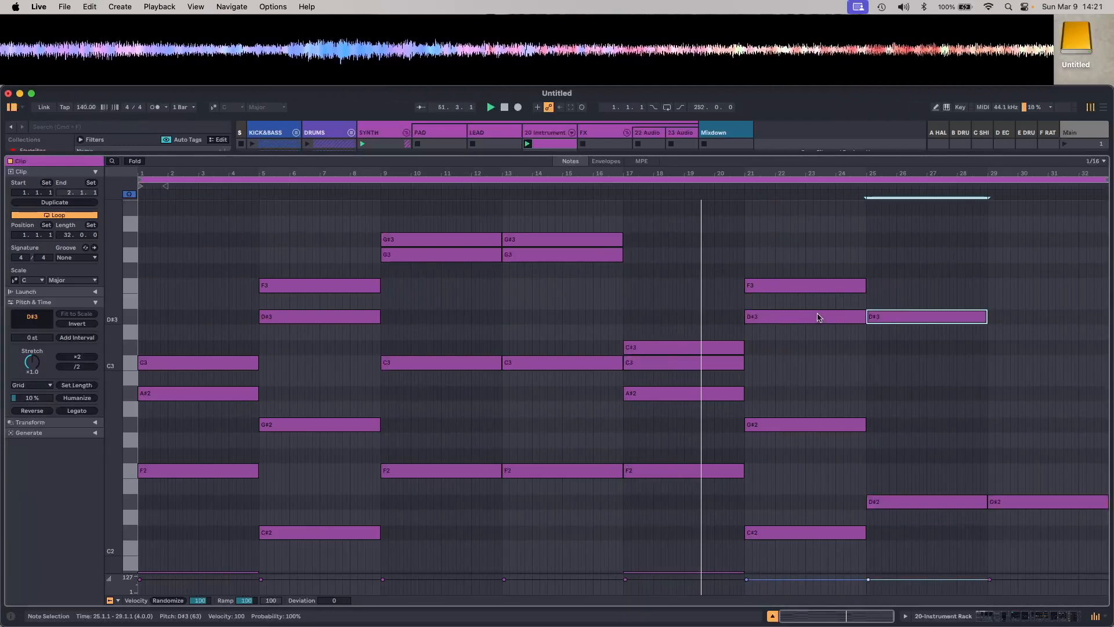
key(Down)
key(Down)
key(Down)
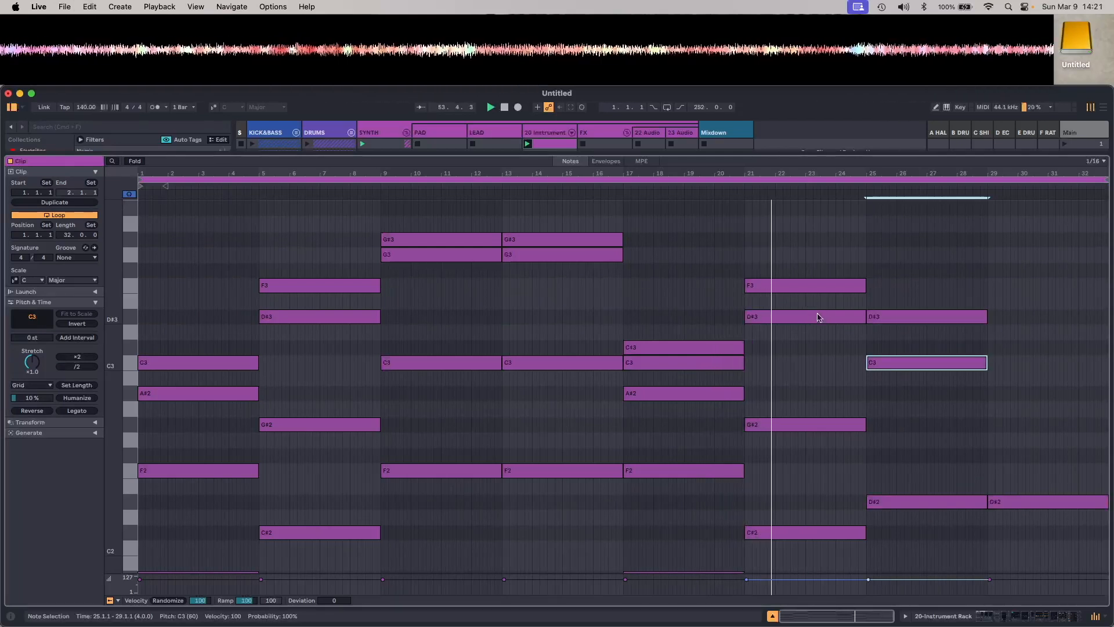
Add A#2 and G#2 copies at bar 25, and duplicate the four notes from G#2 to D#3 to bar 29
key(Down)
key(Down)
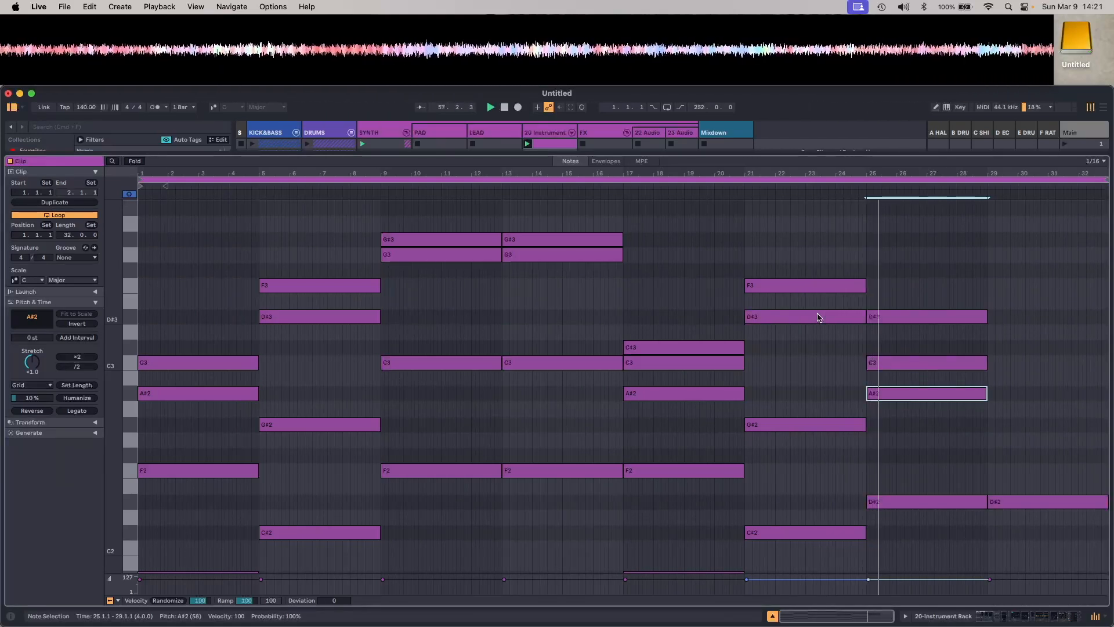
key(Down)
key(Down)
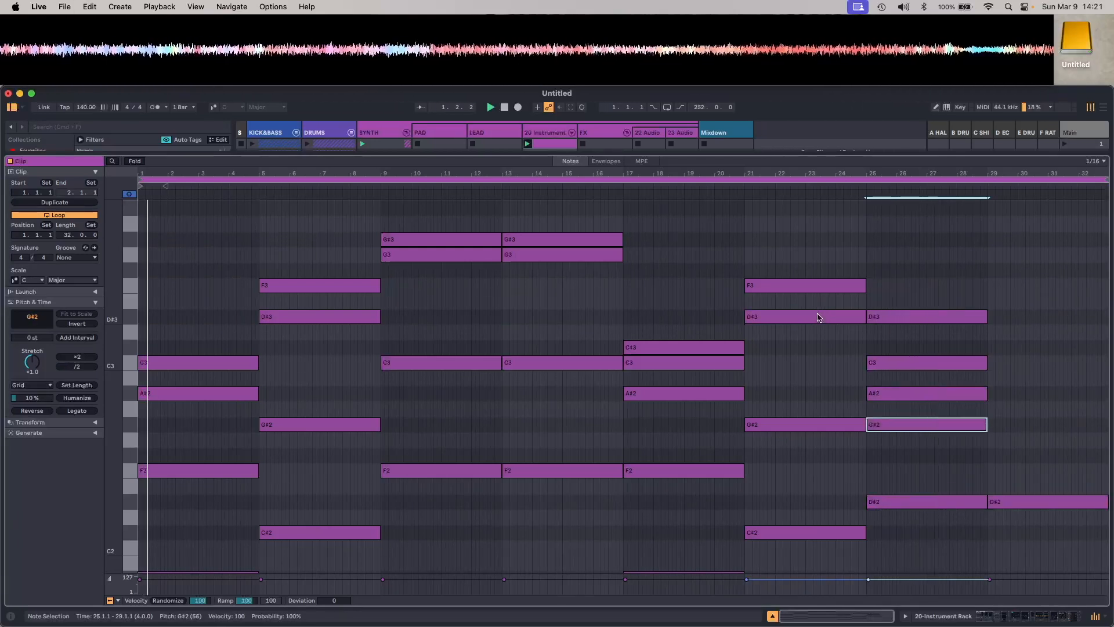
drag(925, 281, 941, 440)
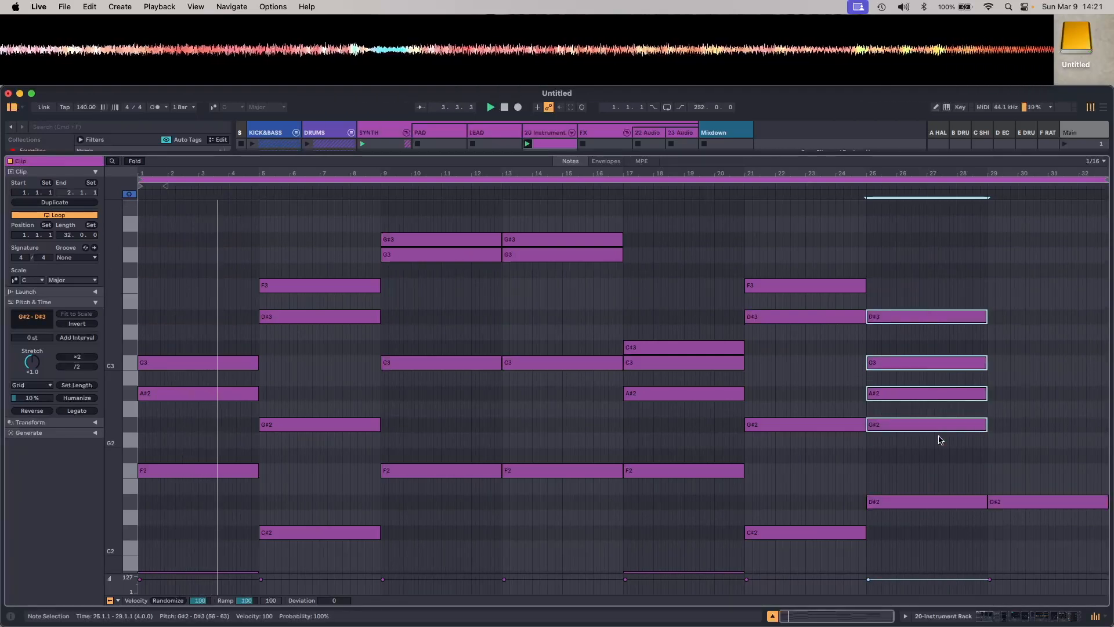
key(super+d)
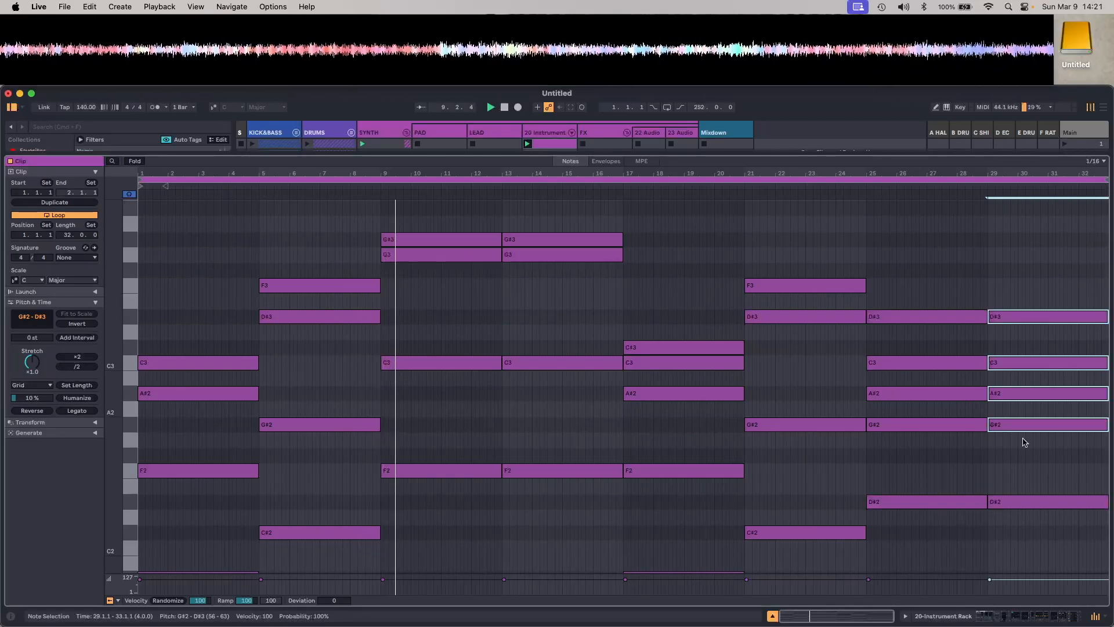
Show the 20-Instrument Rack track's device chain and examine its devices from the sampler through to Utility
click(1014, 619)
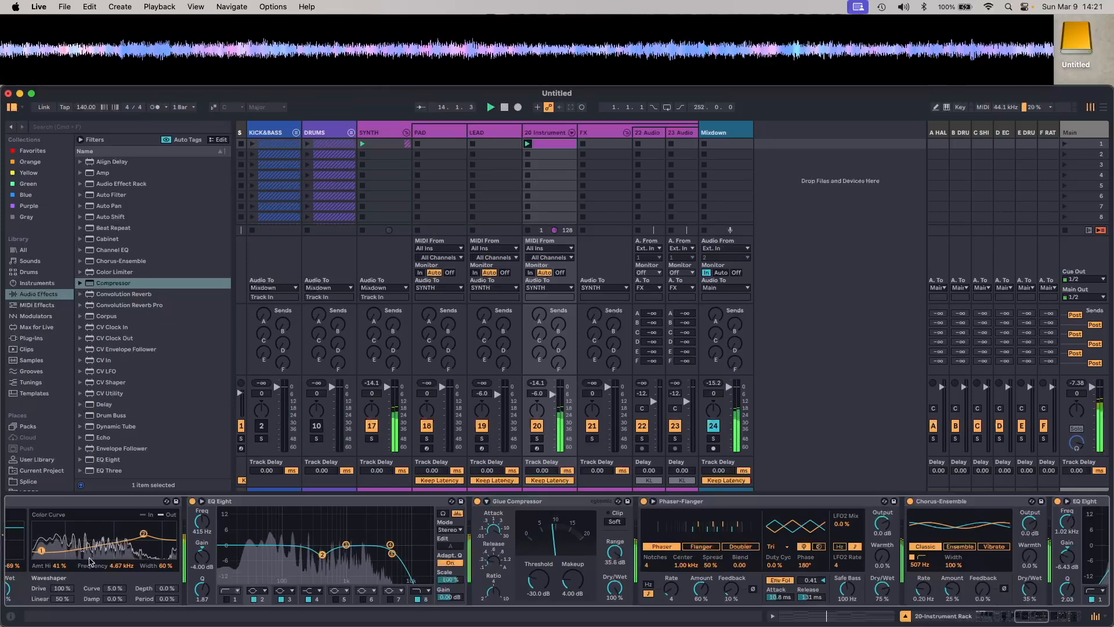
scroll(90, 561, left, 10)
scroll(90, 562, left, 10)
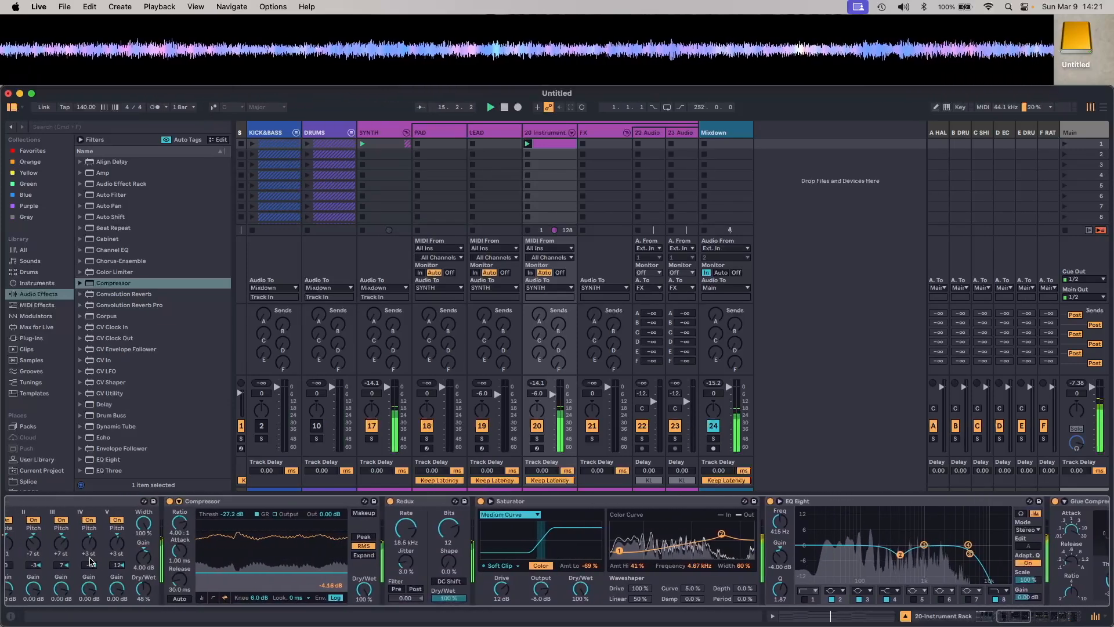
scroll(95, 560, left, 5)
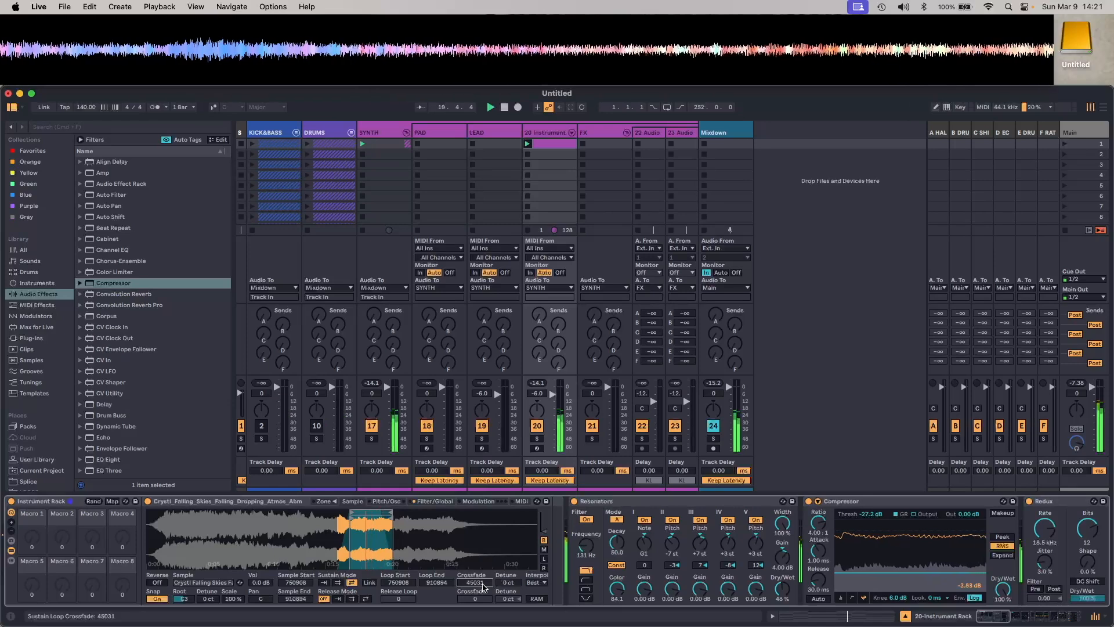
scroll(576, 582, right, 15)
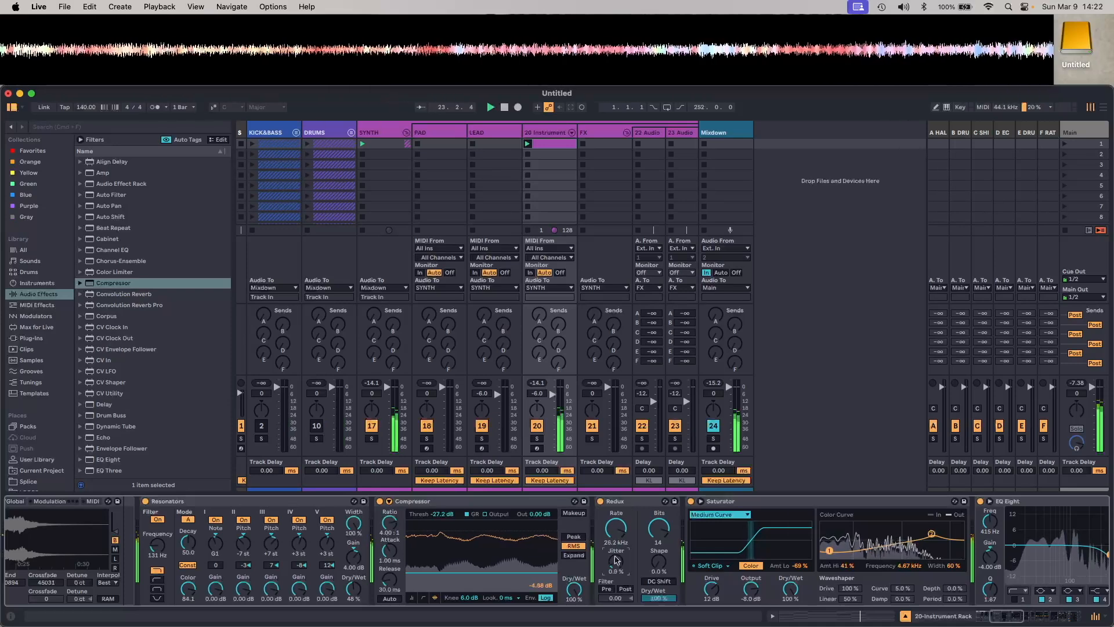
scroll(627, 537, right, 13)
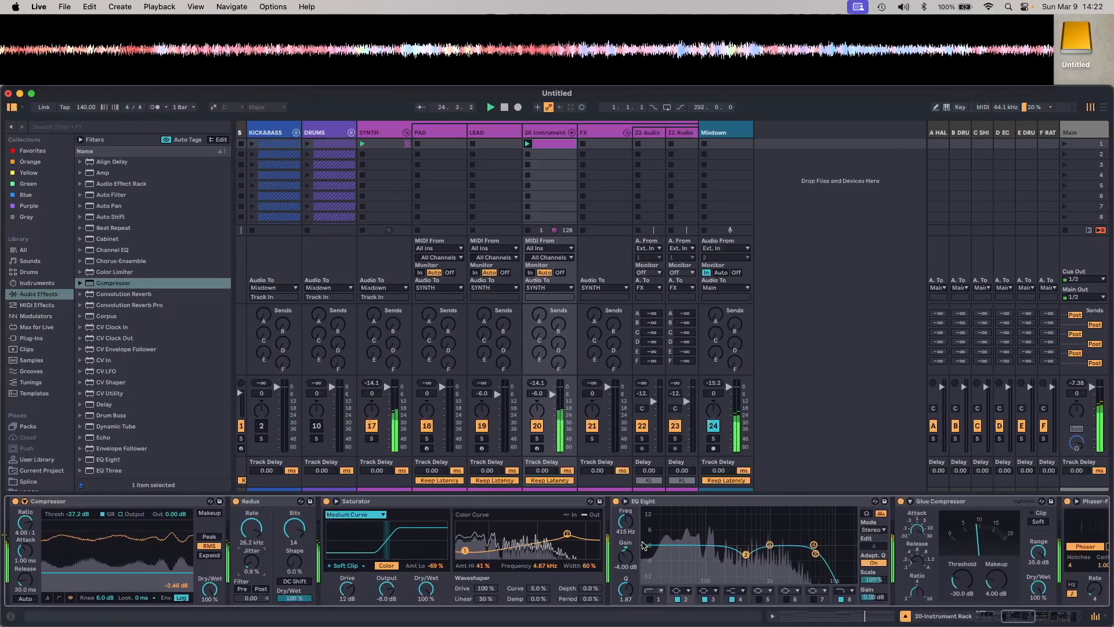
scroll(642, 544, right, 15)
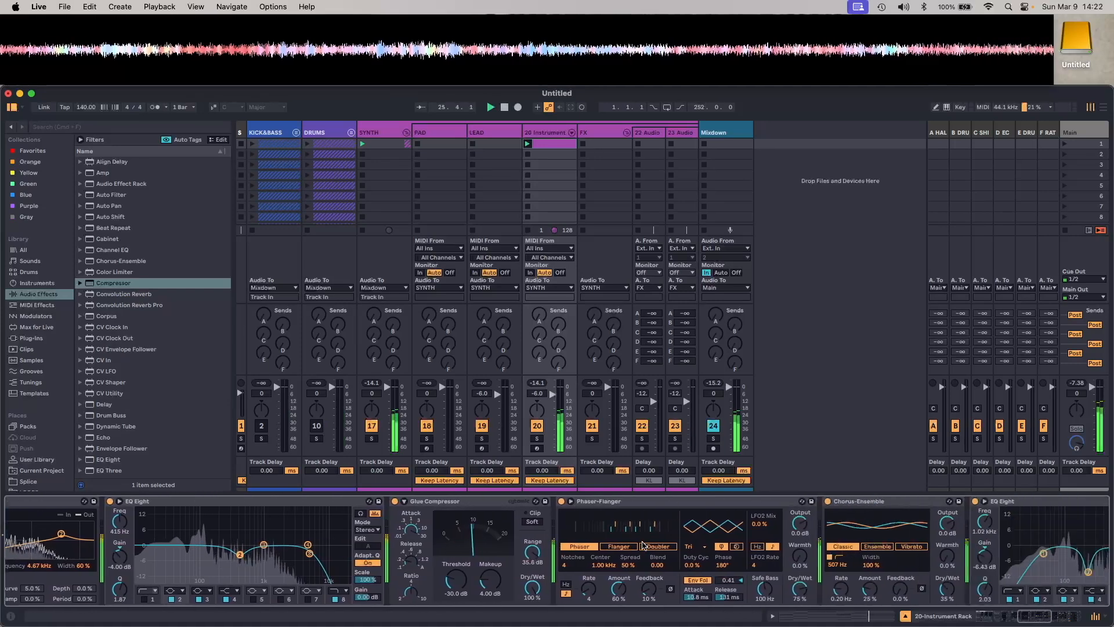
scroll(643, 545, right, 11)
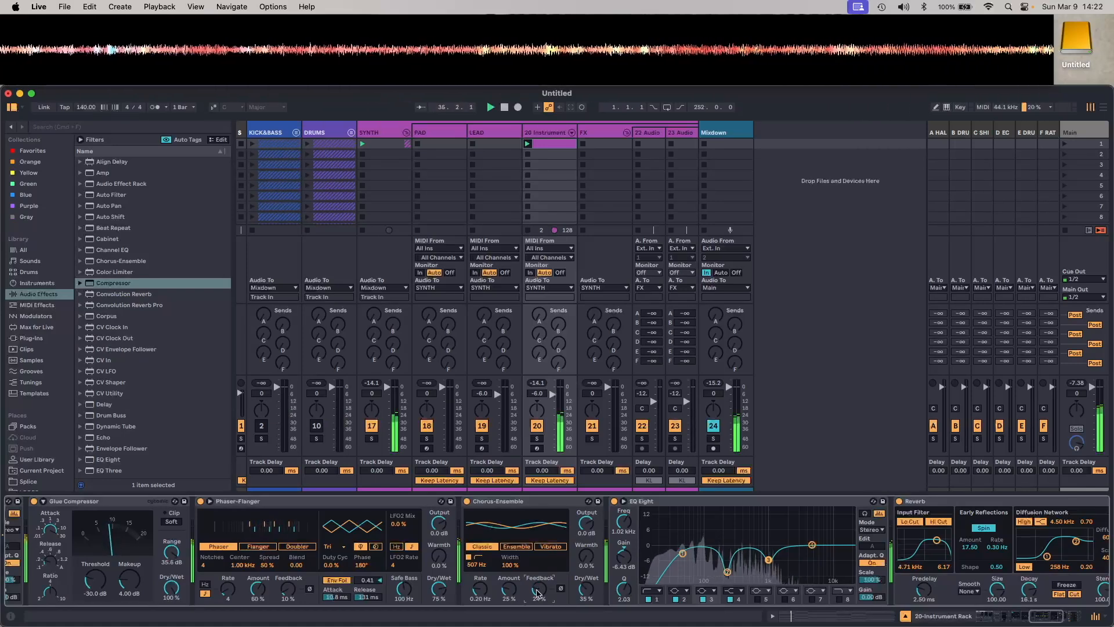
scroll(549, 589, right, 1)
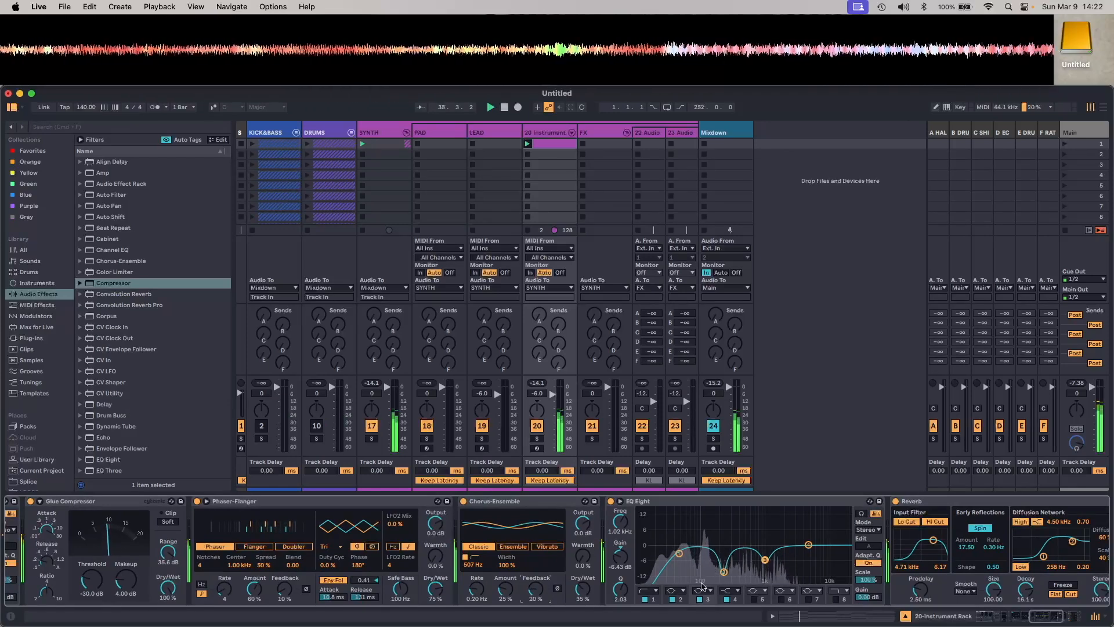
scroll(702, 587, right, 10)
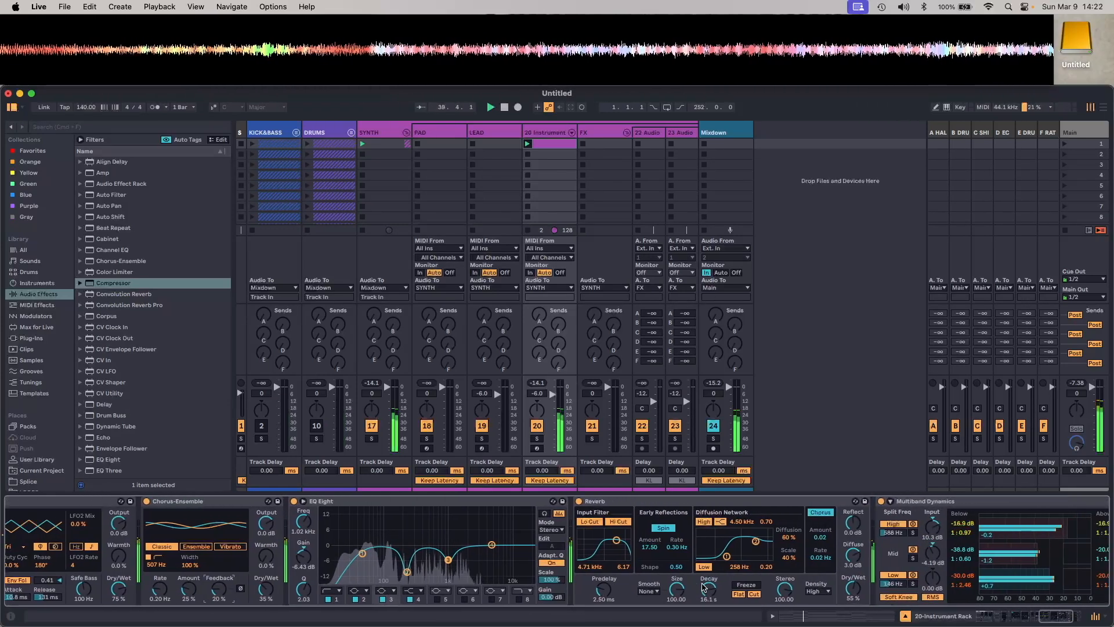
scroll(702, 587, right, 1)
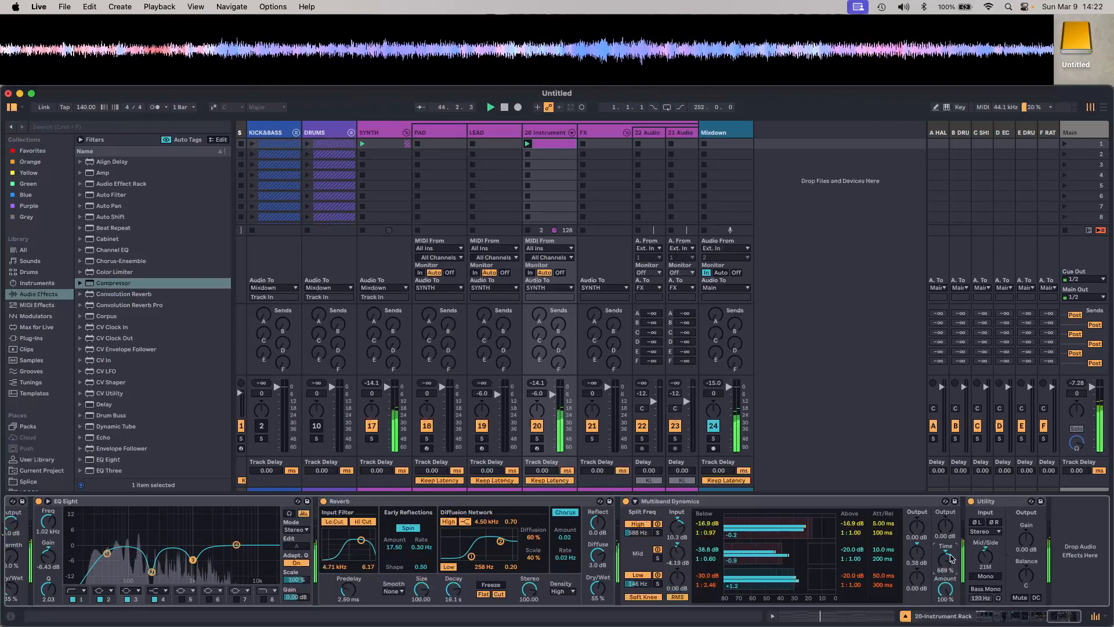
Set track 20's volume to 0 and, with playback running, raise the Reverb's Dry/Wet to 74 %
click(680, 410)
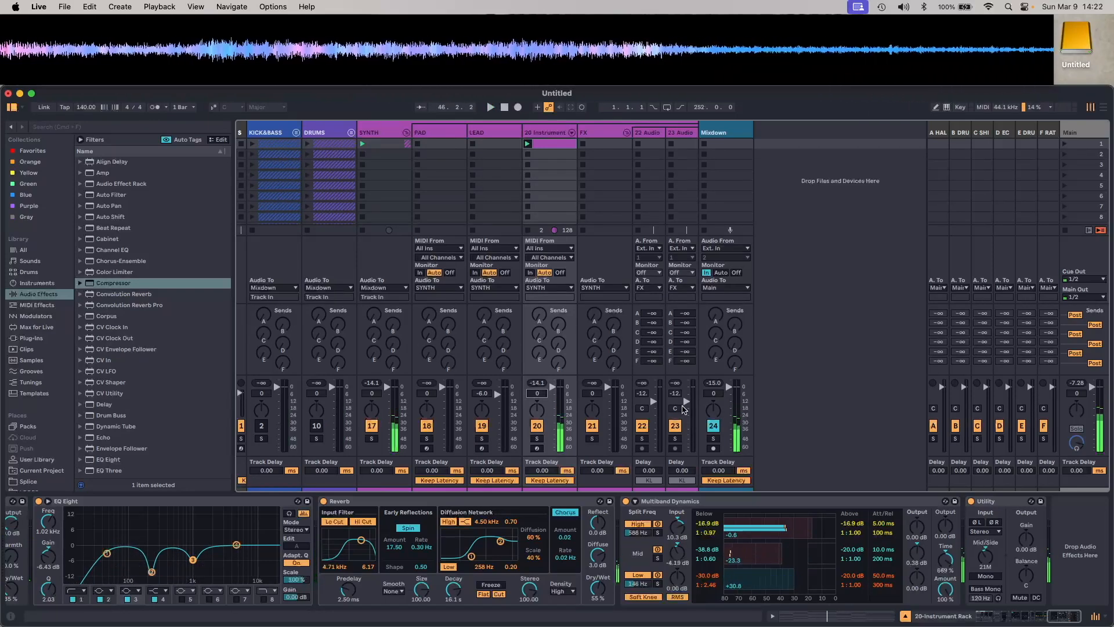
key(space)
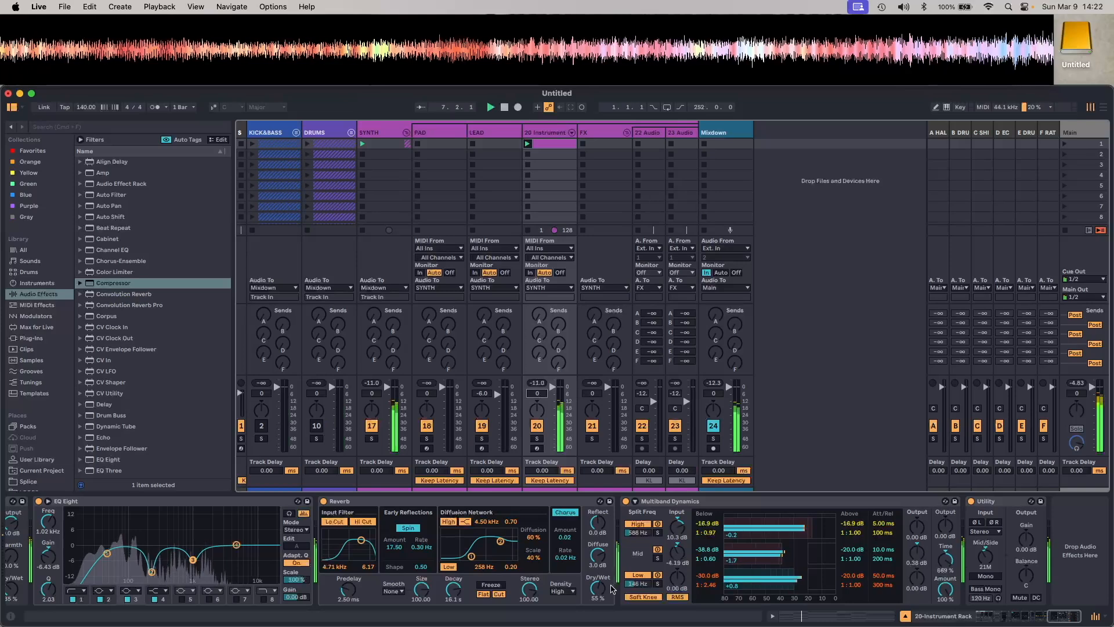
drag(597, 587, 597, 583)
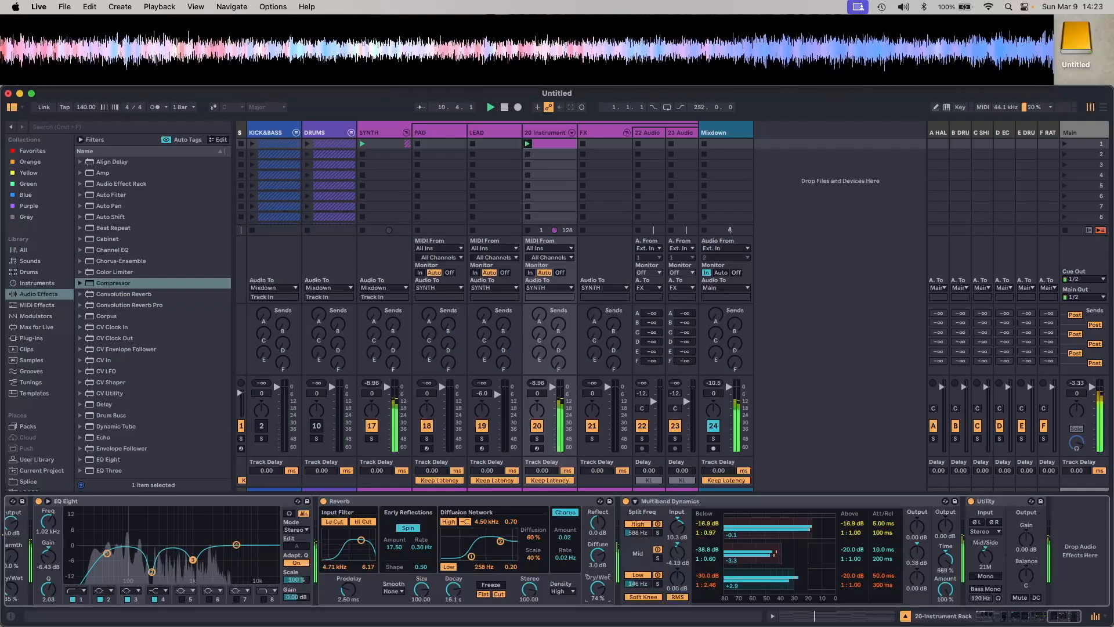
Map the sampler's filter frequency to Macro 1 of the Instrument Rack and set that macro to 7.39 kHz
scroll(502, 570, left, 10)
scroll(513, 569, left, 15)
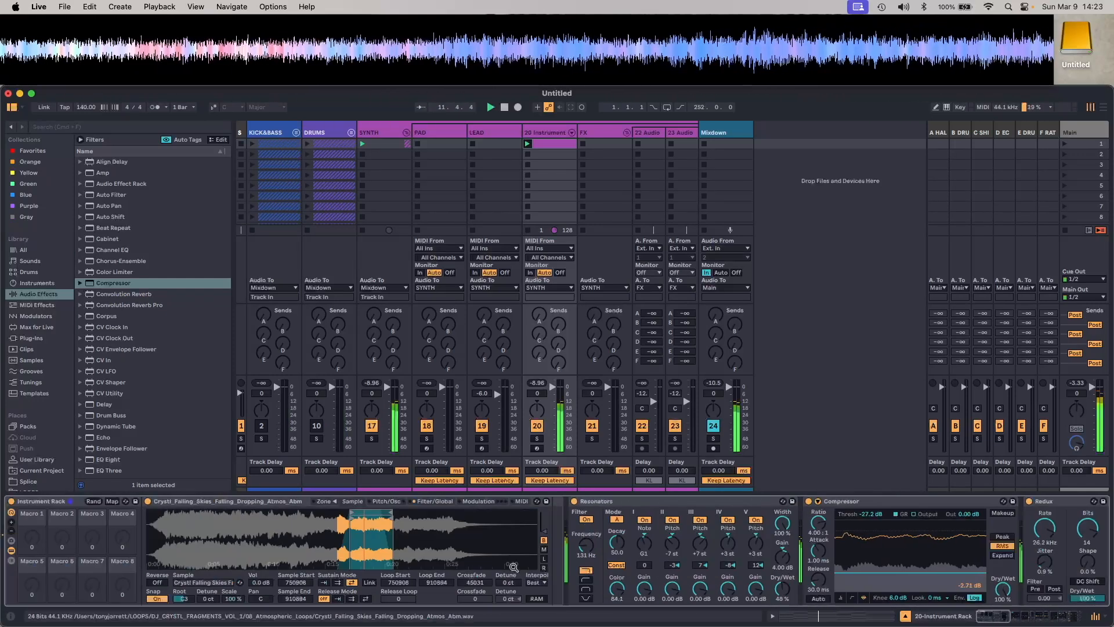
click(439, 506)
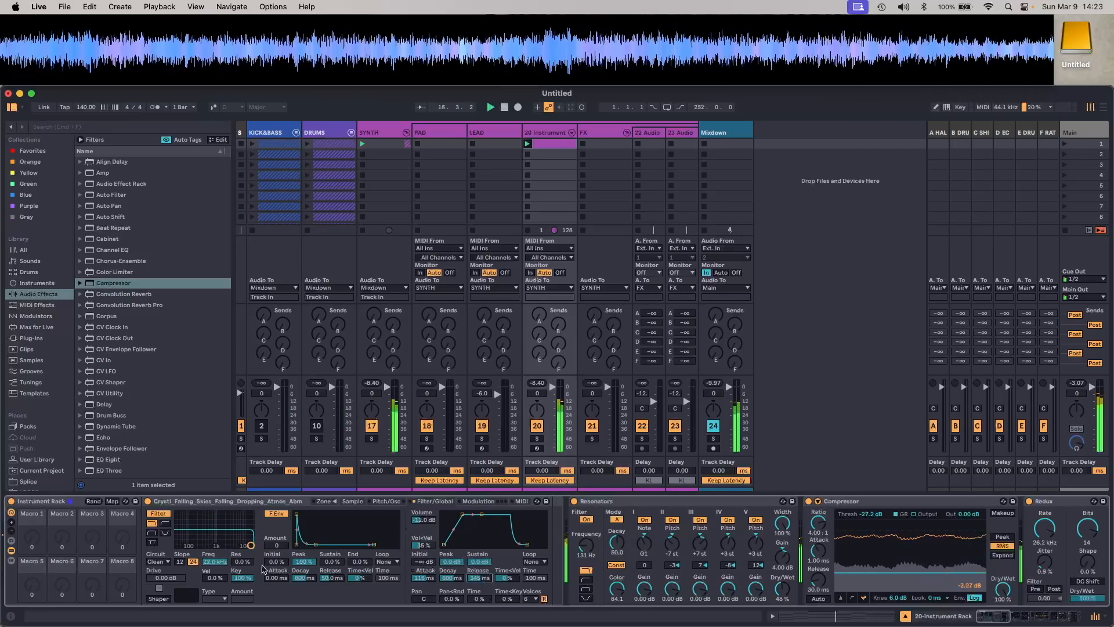
mouse_move(218, 566)
mouse_down()
mouse_move(218, 597)
mouse_move(219, 575)
mouse_up()
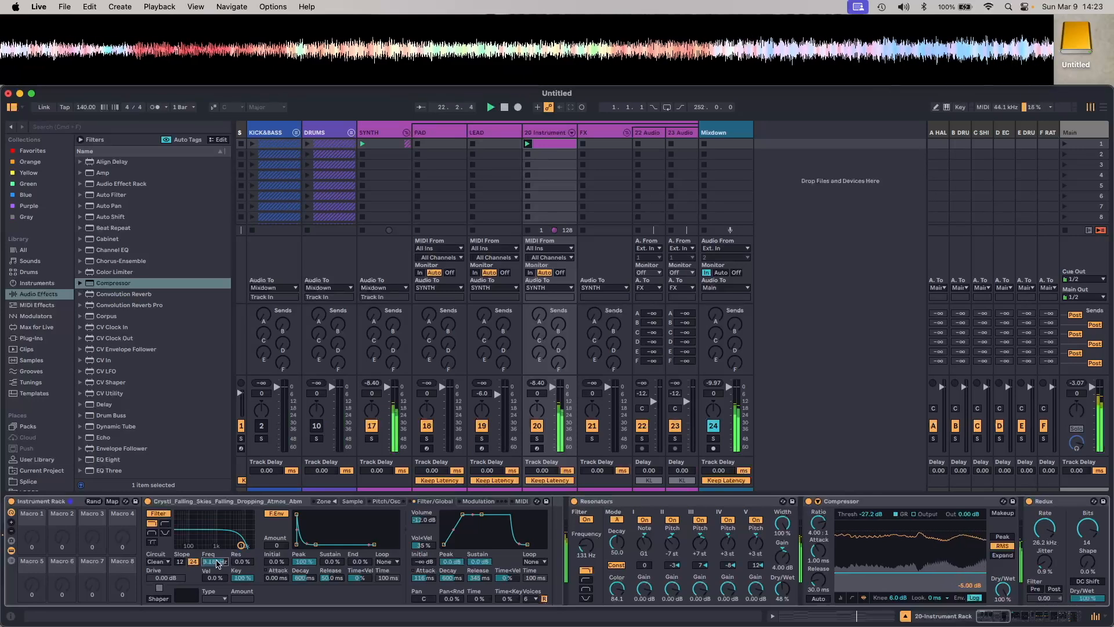
drag(218, 564, 219, 560)
right_click(218, 563)
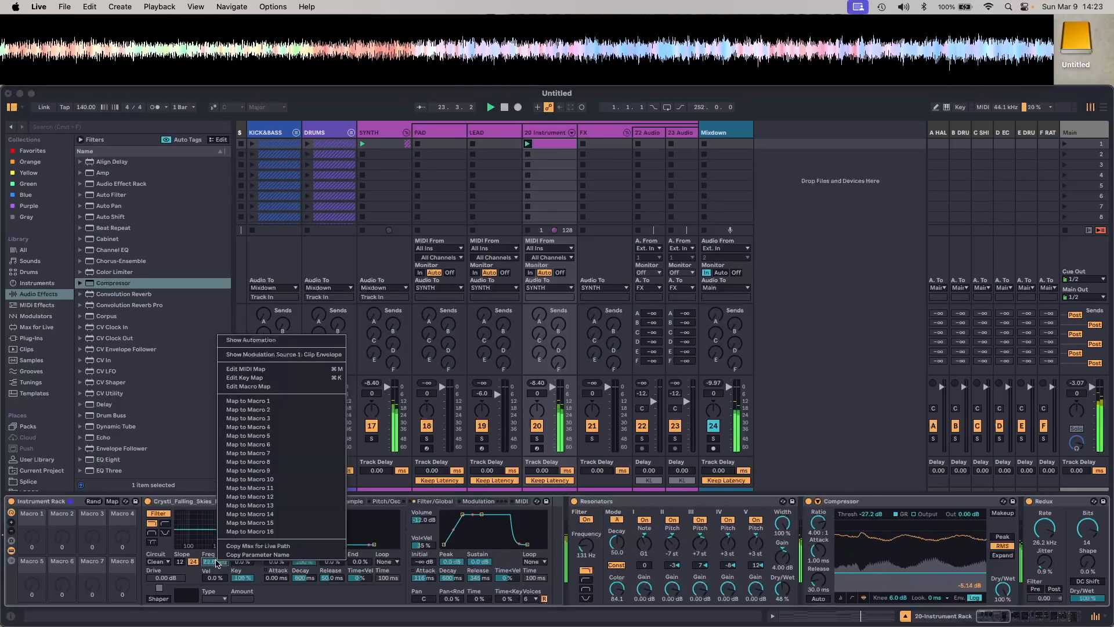
click(278, 403)
mouse_move(32, 537)
mouse_down()
mouse_move(32, 591)
mouse_move(32, 551)
mouse_up()
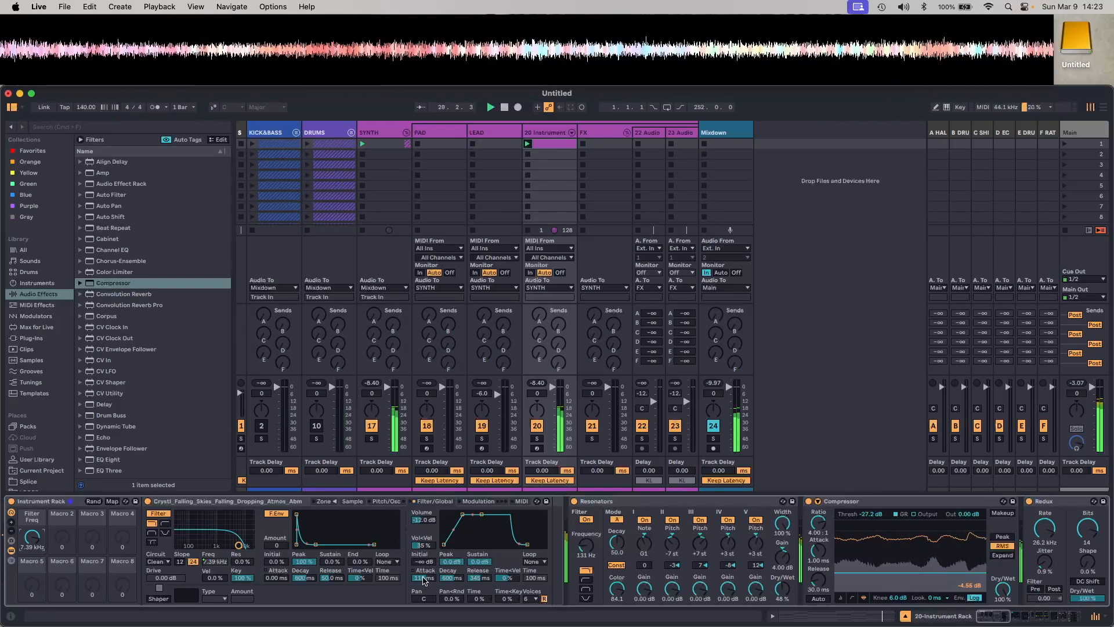
Map the sampler's filter resonance to Macro 2 and try out the macro's range
right_click(240, 562)
click(273, 409)
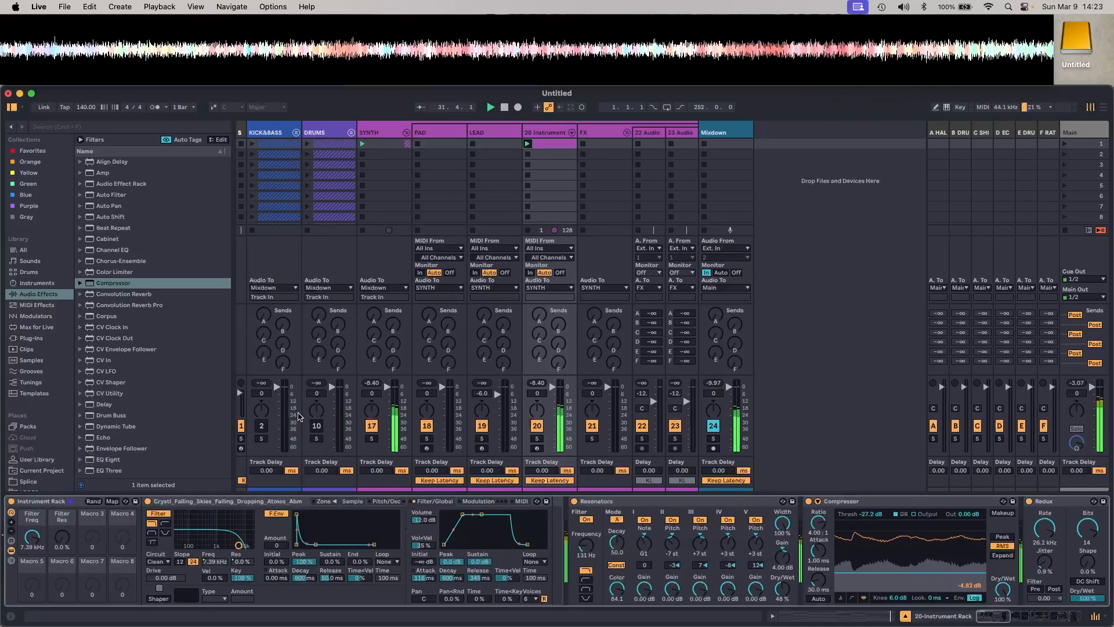
mouse_move(62, 537)
mouse_down()
mouse_move(62, 470)
mouse_move(62, 545)
mouse_up()
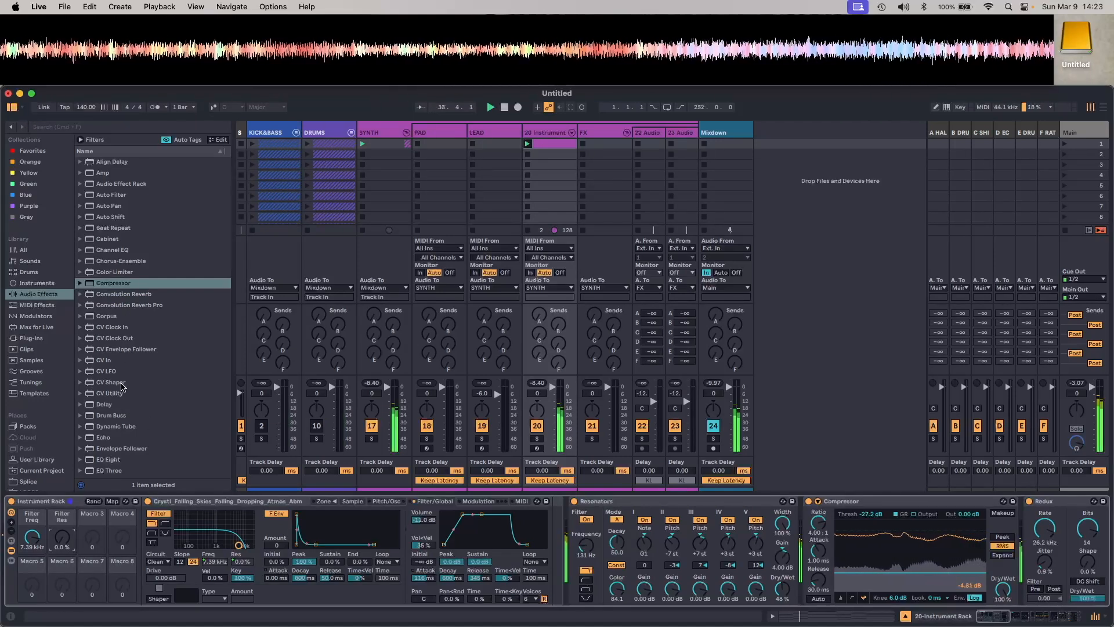
Search the browser for "lfo" and insert the LFO device between the sampler and Resonators
click(128, 129)
text(lfo)
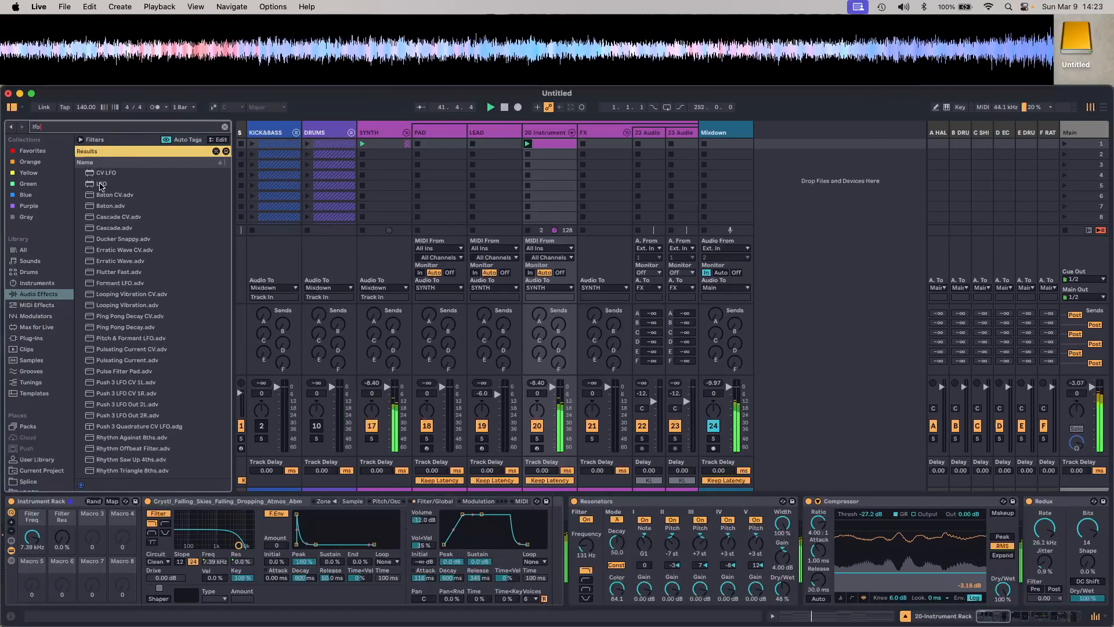
drag(104, 184, 566, 520)
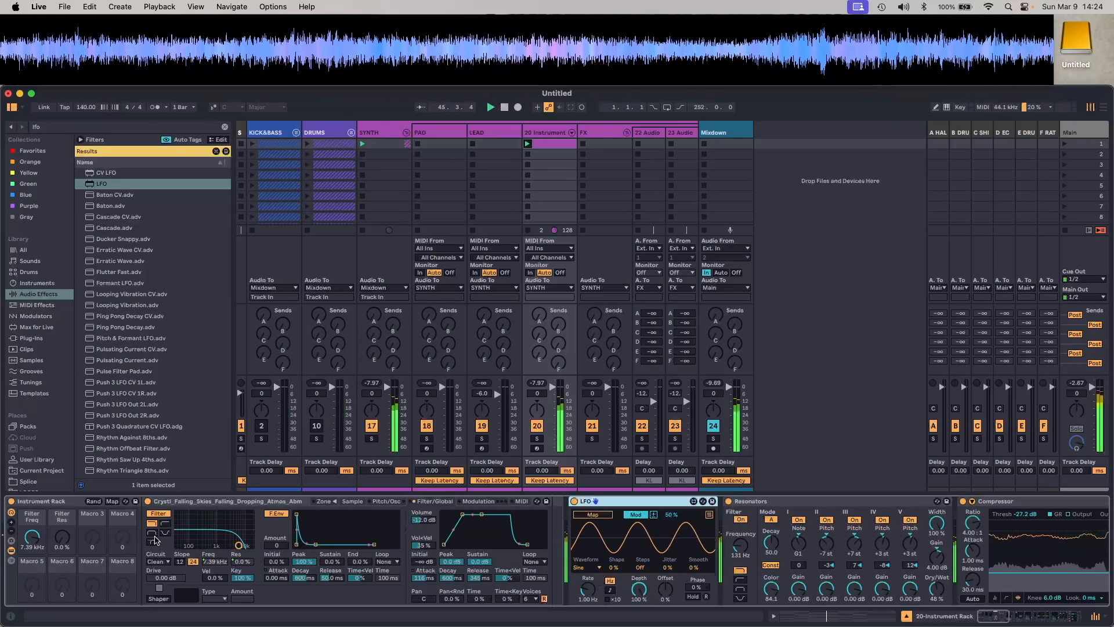
Raise the Filter Freq macro to 22.0 kHz and map the LFO to it
drag(32, 538, 33, 511)
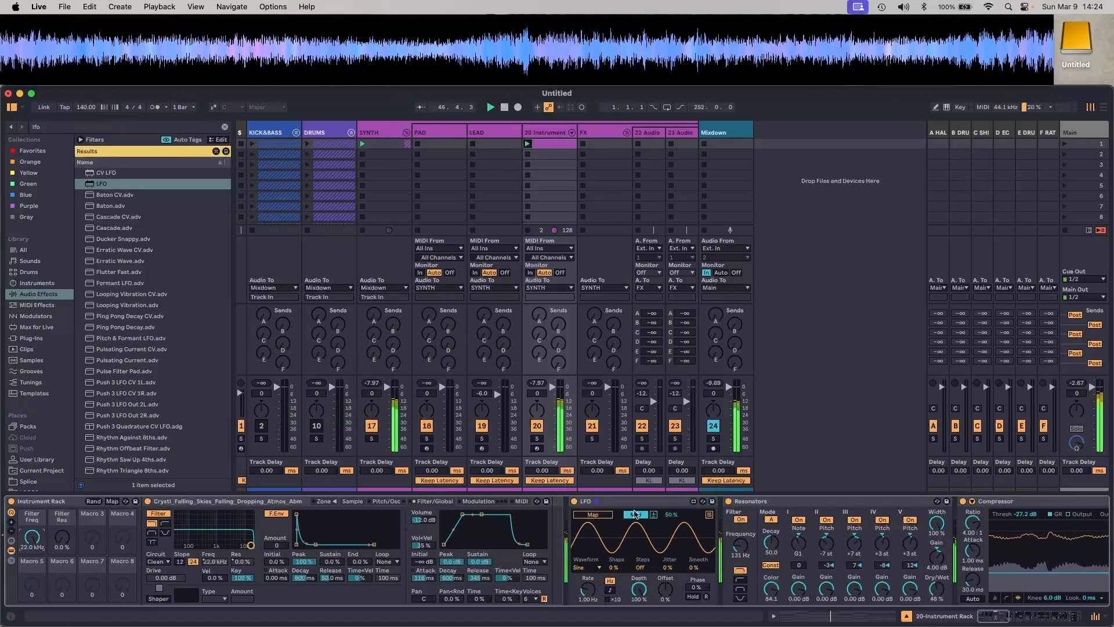
click(36, 540)
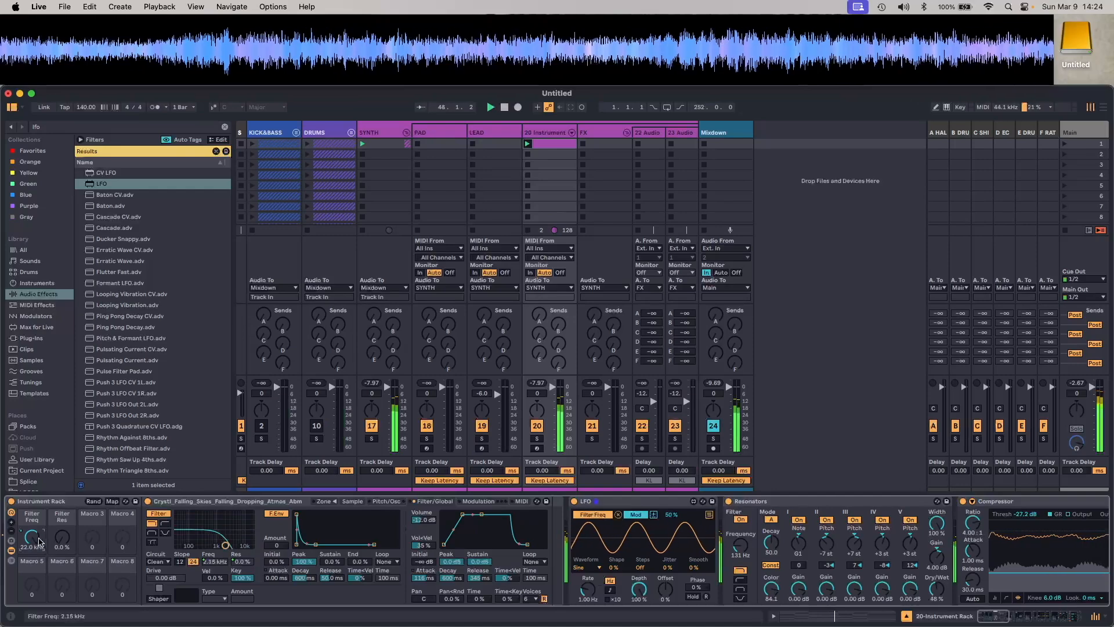
mouse_move(447, 625)
key(ctrl+Down)
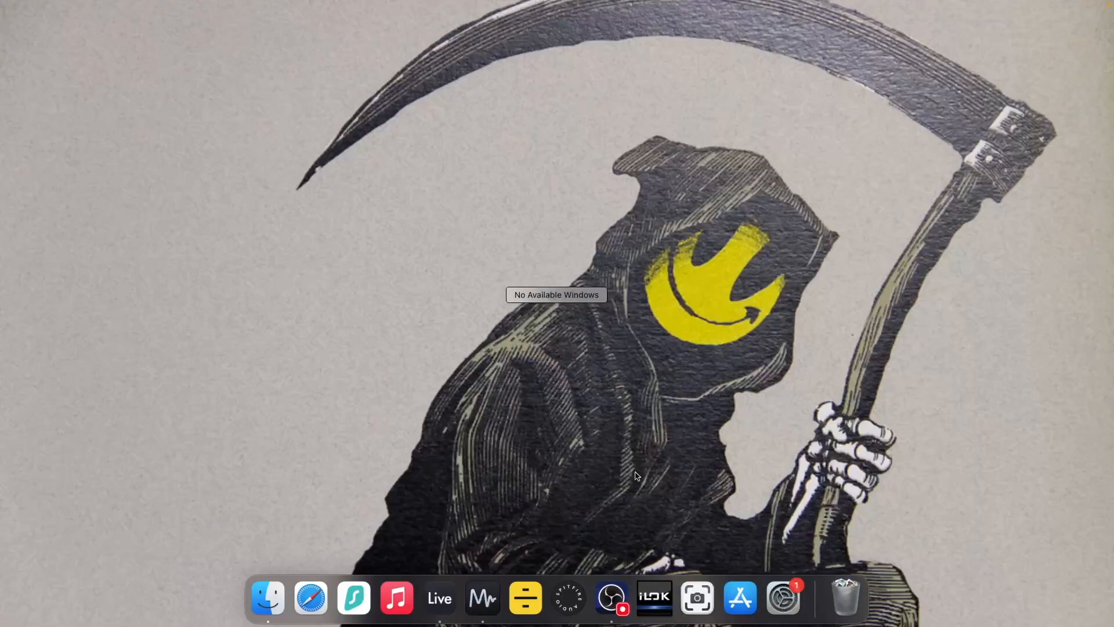
click(439, 597)
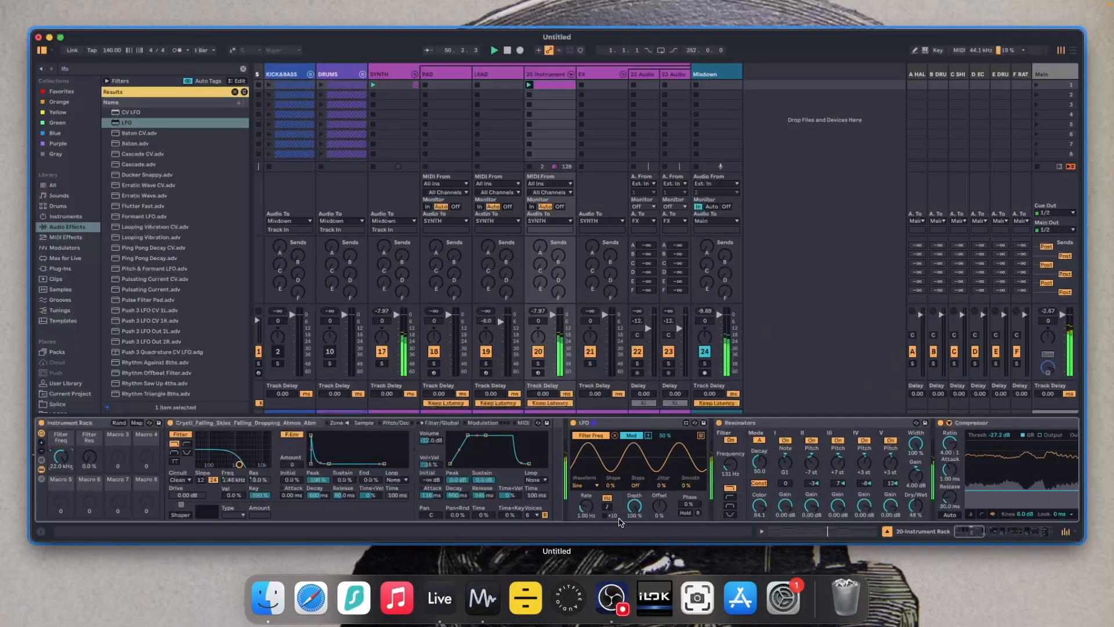
click(586, 445)
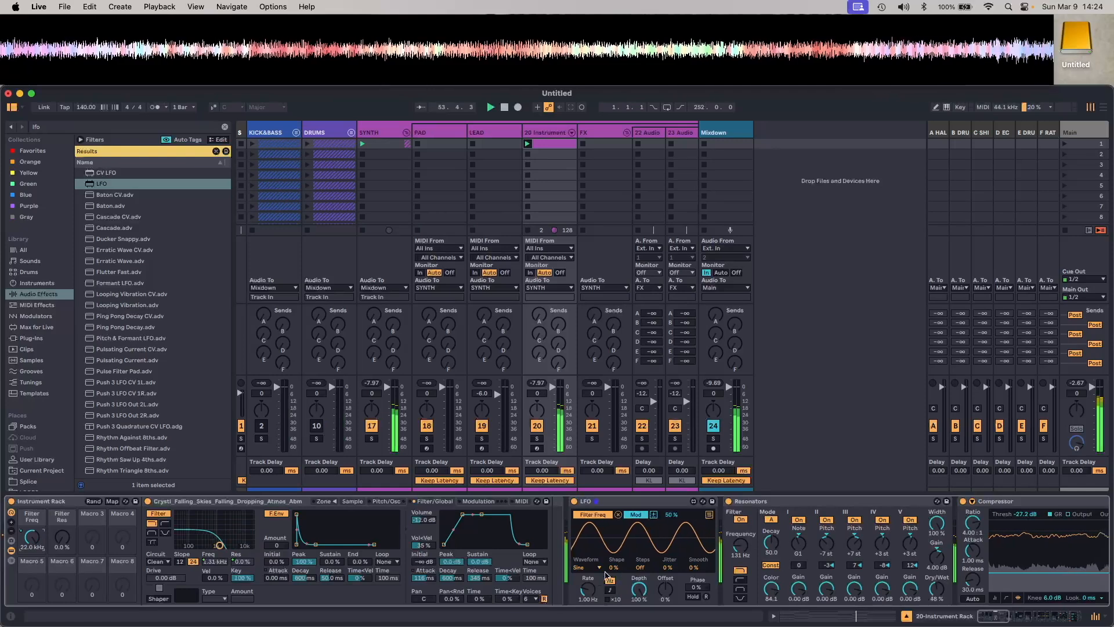
Set the LFO's waveform to Triangle and give it a tempo-synced rate of 8
click(585, 568)
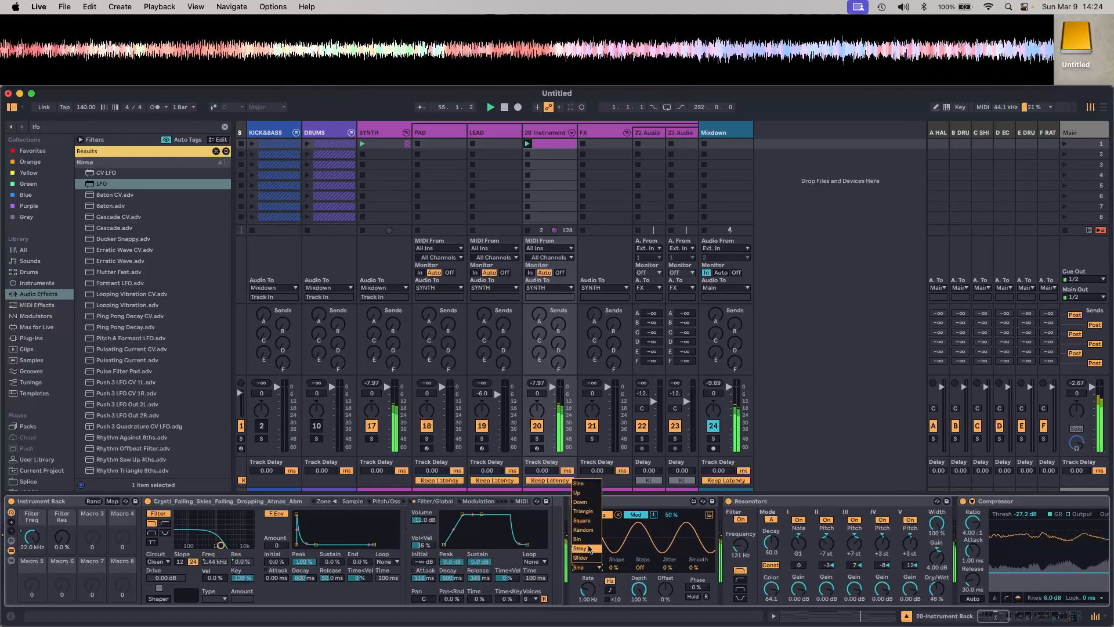
click(584, 511)
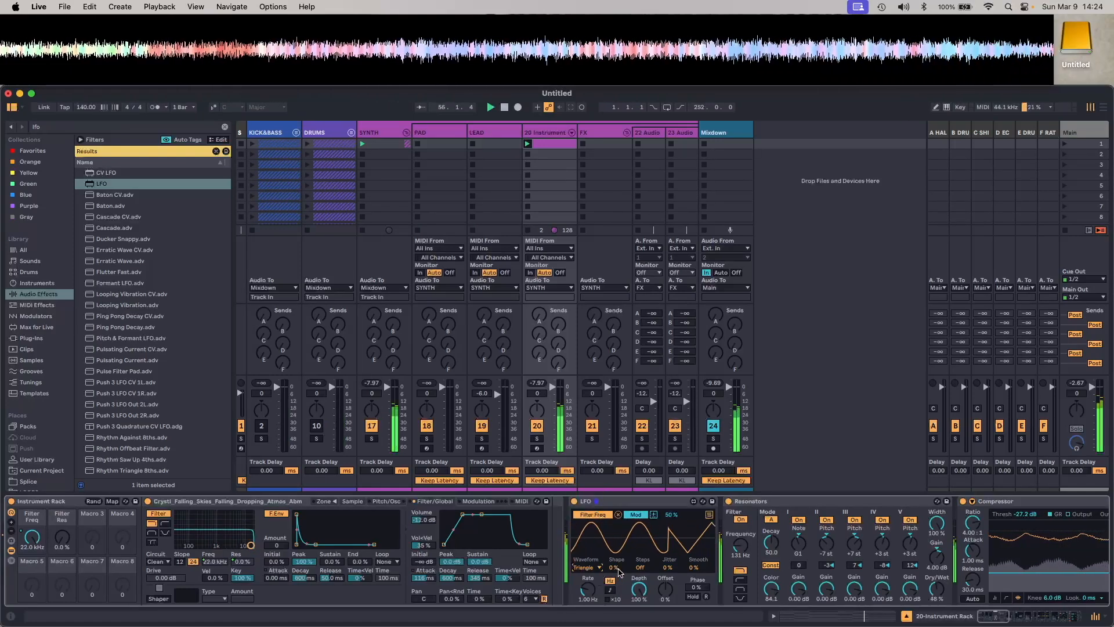
click(608, 588)
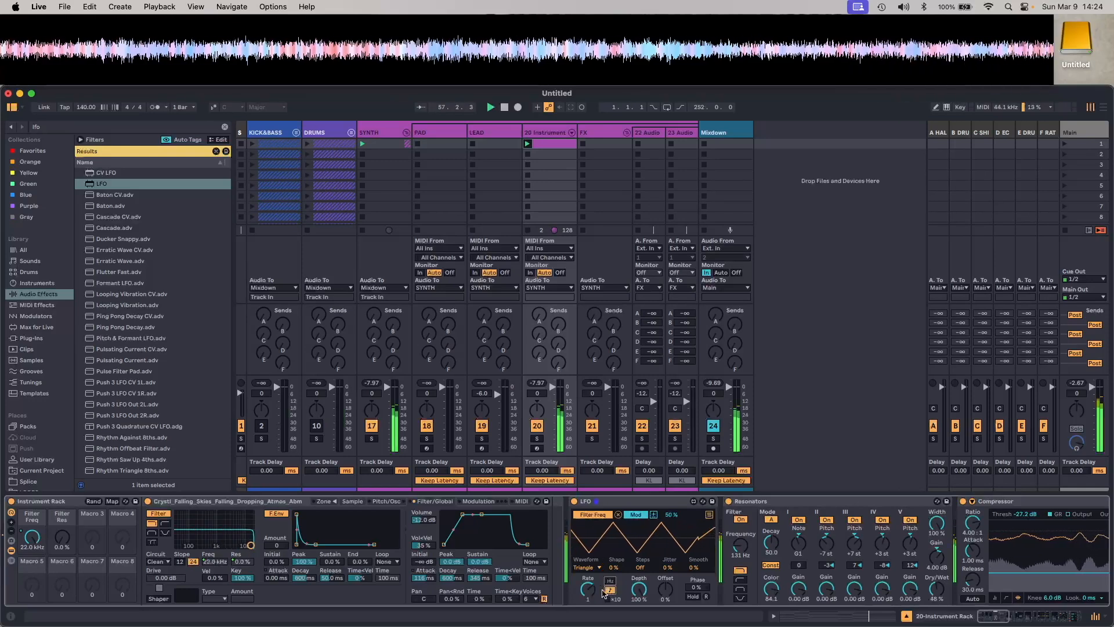
drag(587, 589, 588, 593)
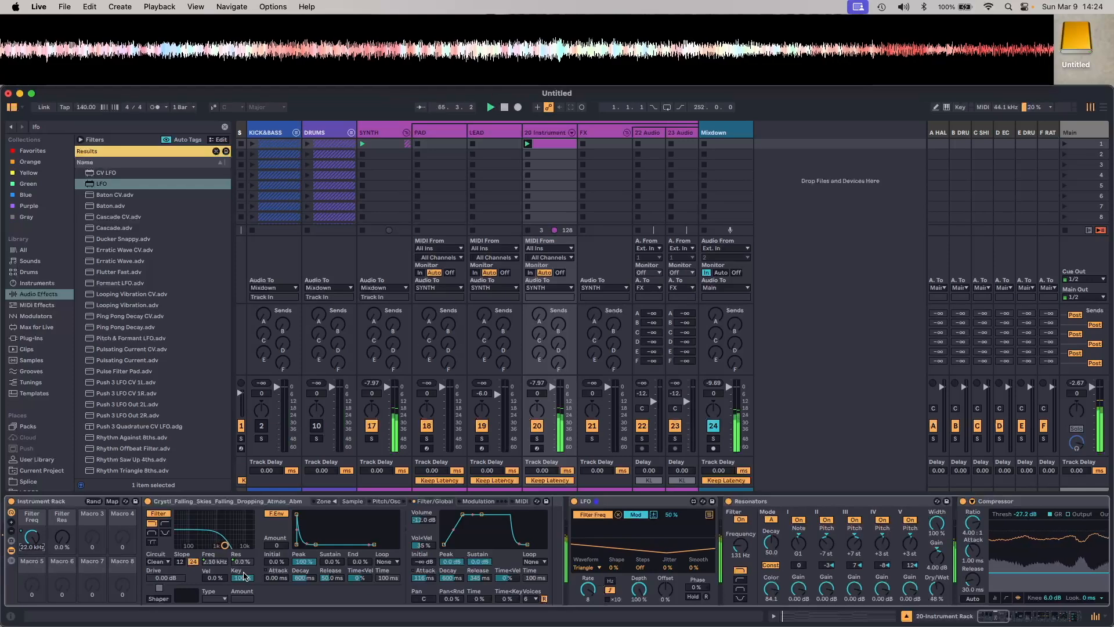
Switch the LFO's Filter Freq mapping to Remote and limit its range to 30–65 %
click(640, 515)
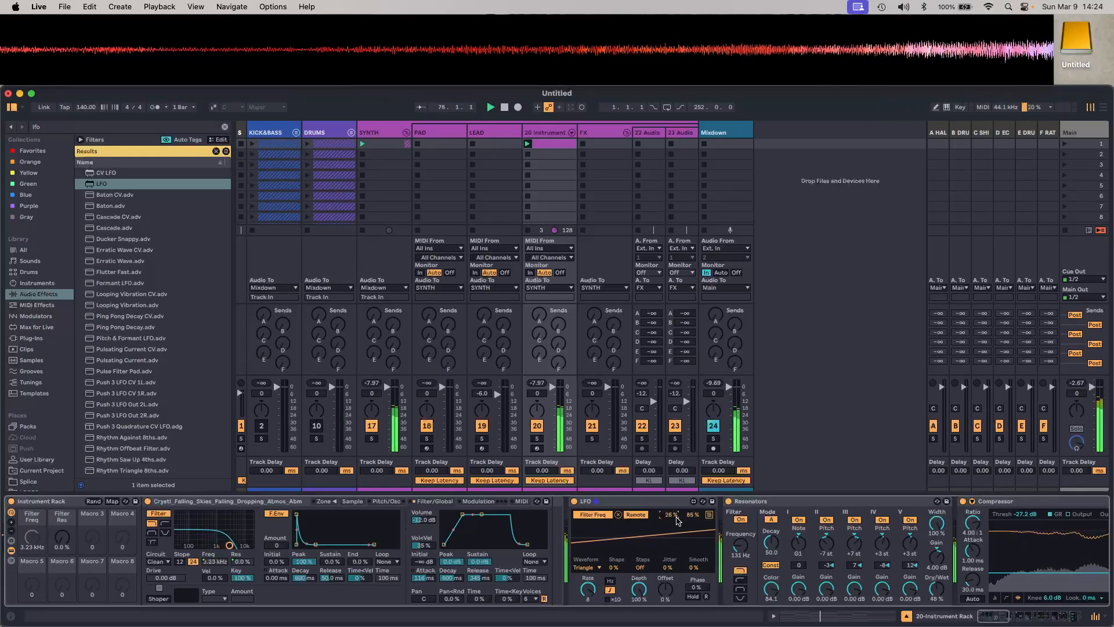
drag(693, 515, 693, 525)
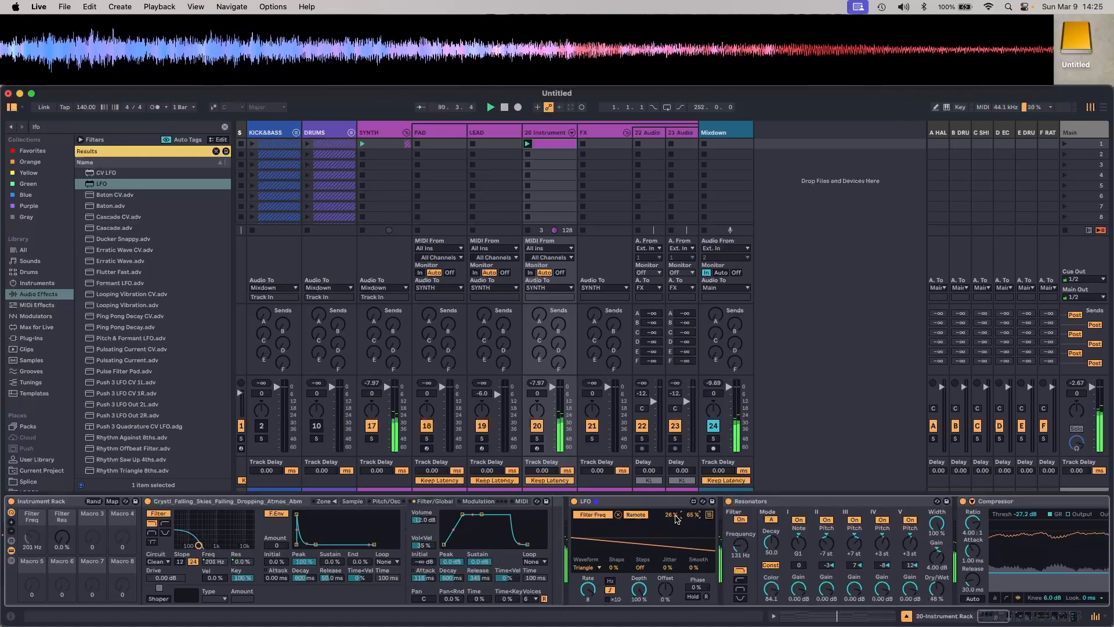
drag(668, 515, 668, 513)
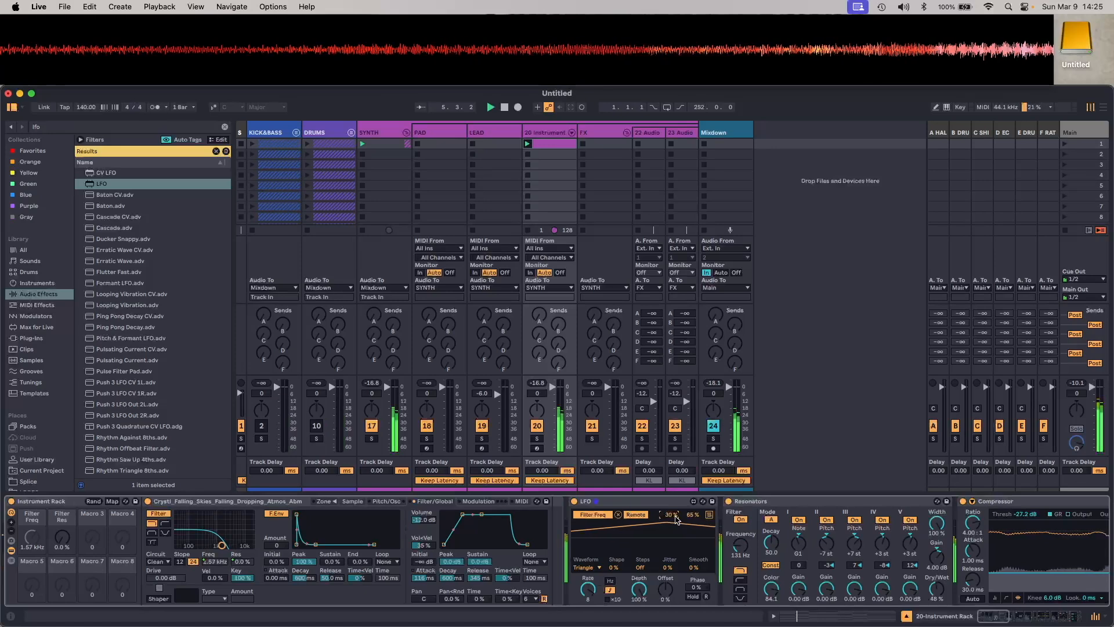
Map the sampler's volume envelope attack to Macro 5 and its sustain to Macro 6
right_click(424, 578)
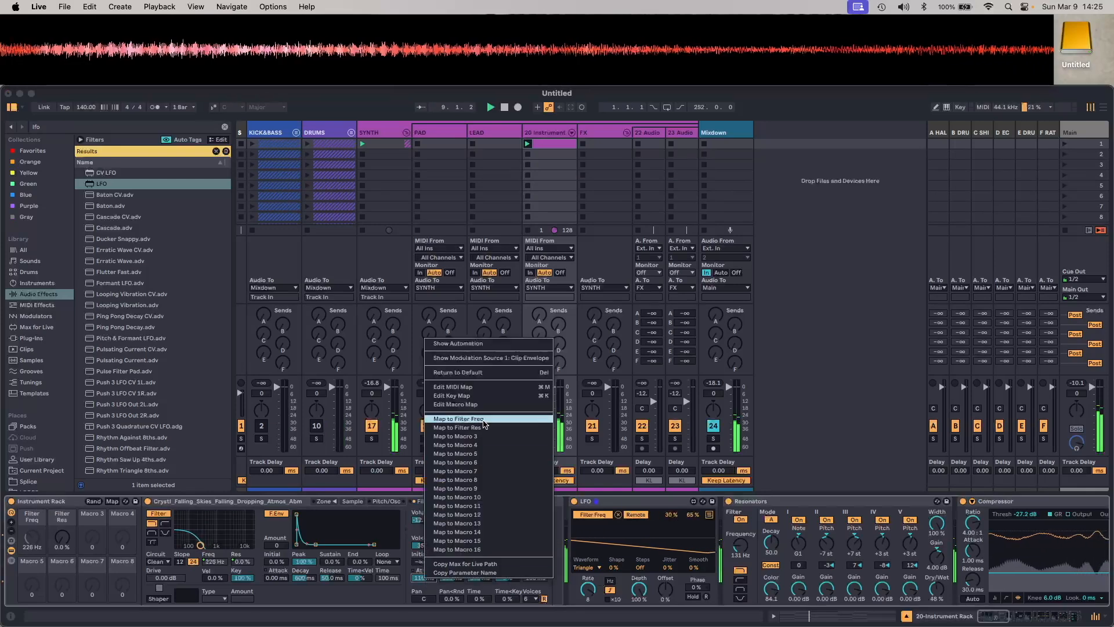
click(484, 454)
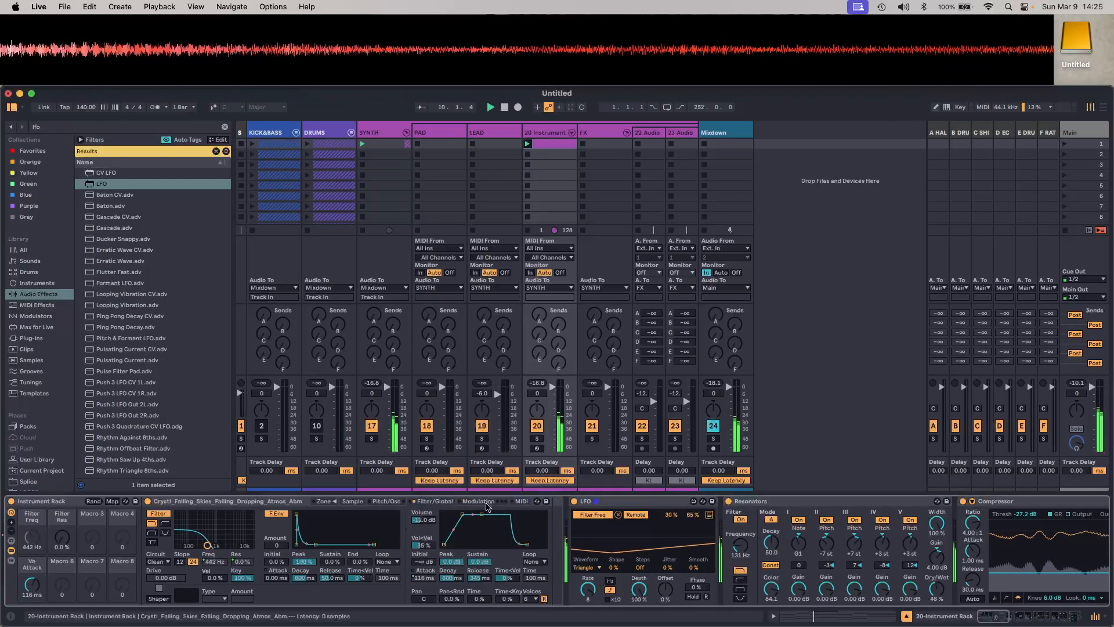
drag(471, 579, 477, 565)
right_click(477, 564)
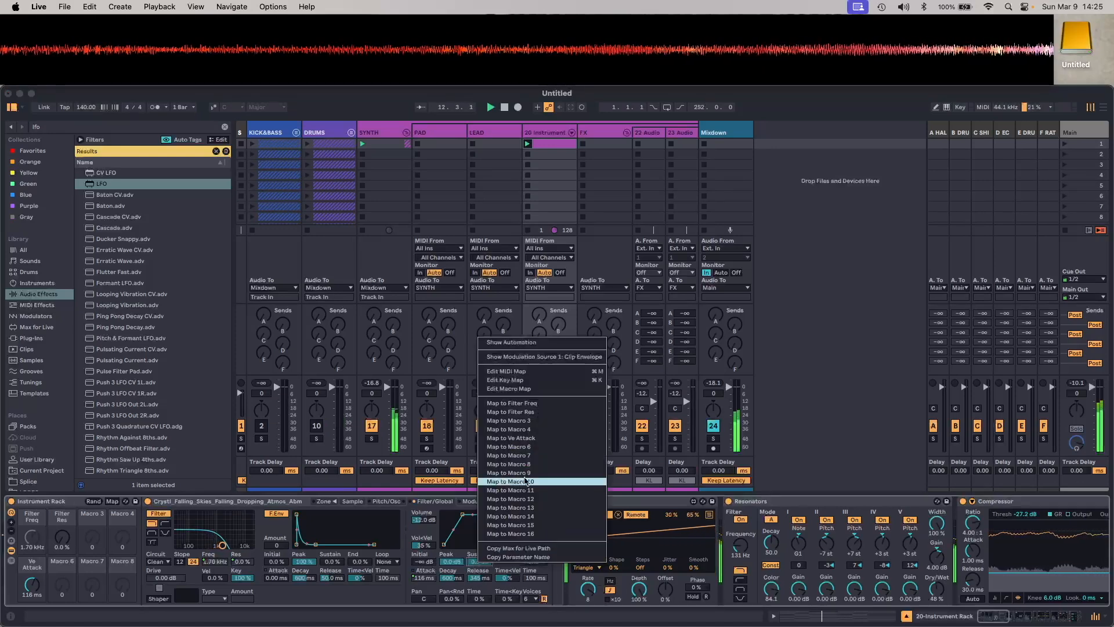
click(538, 450)
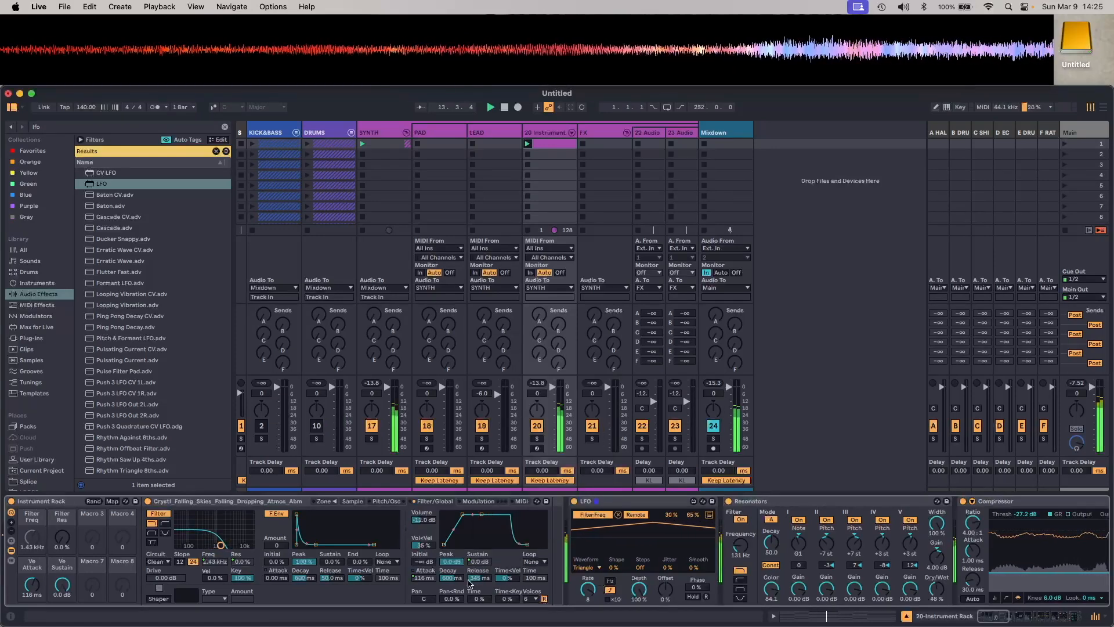
Map the volume envelope's decay to Macro 6 and move its sustain to Macro 7
right_click(456, 578)
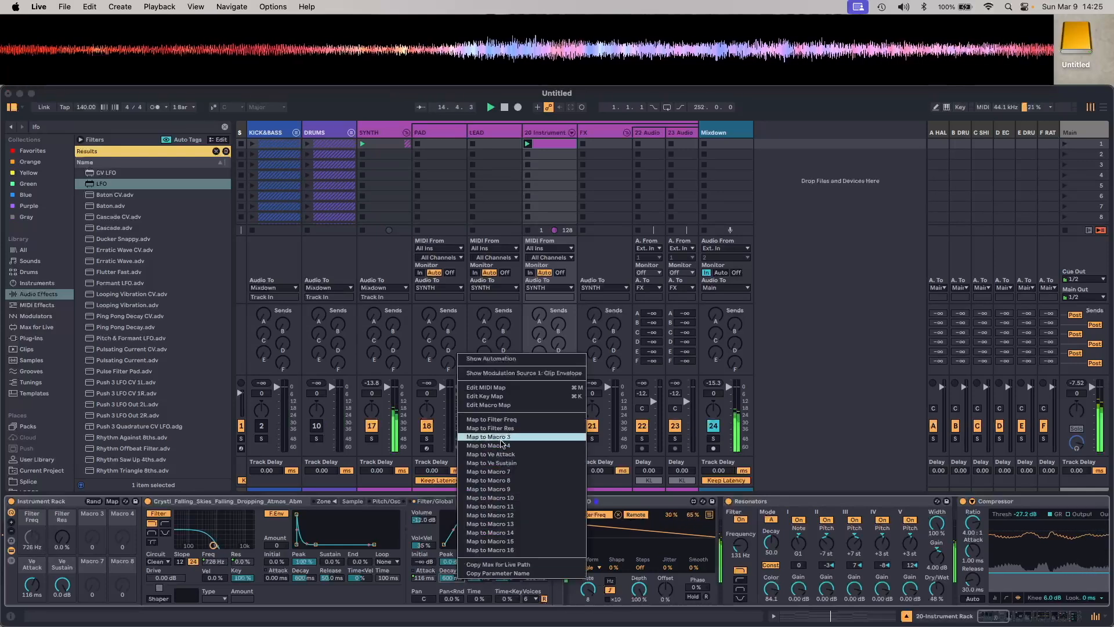
click(506, 463)
right_click(478, 562)
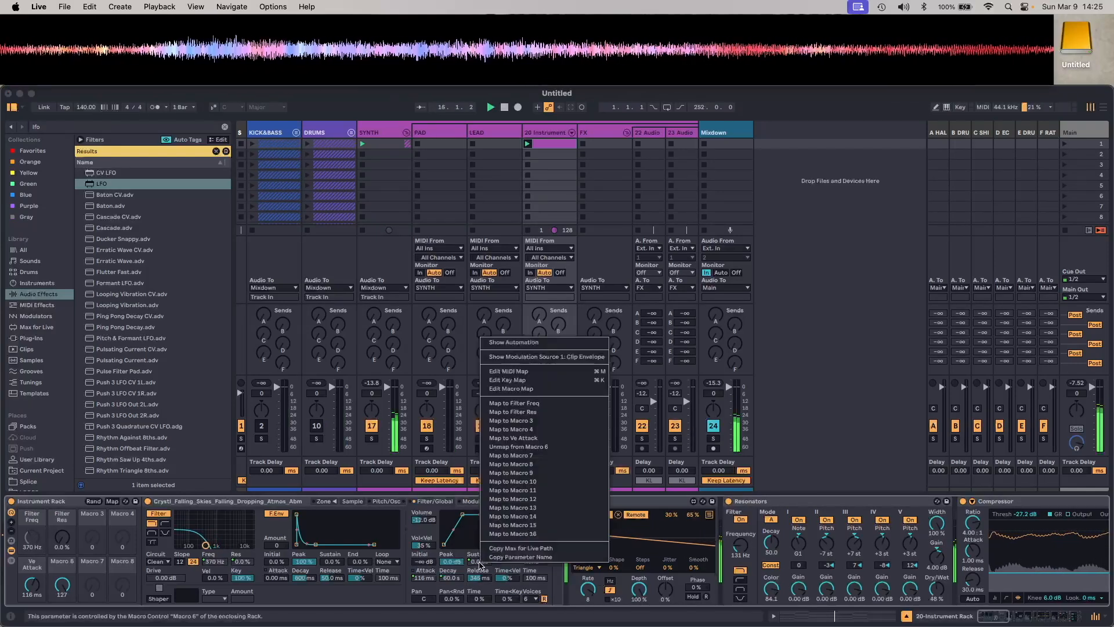
click(510, 455)
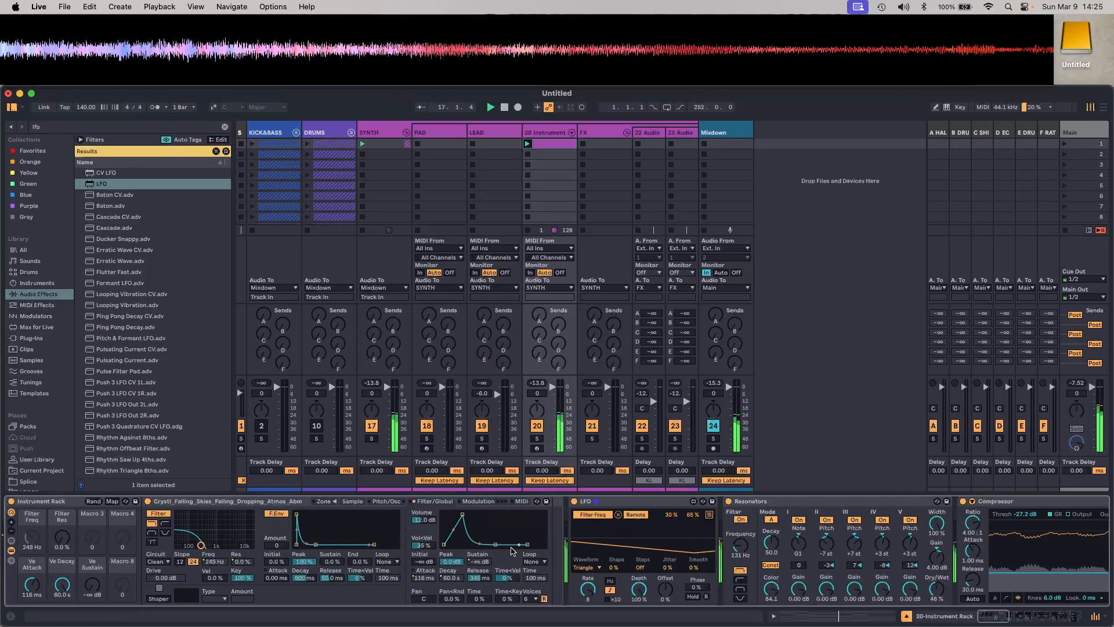
Raise the Ve Sustain macro to 0.0 dB and map the volume envelope's release to Macro 8
drag(96, 586, 96, 558)
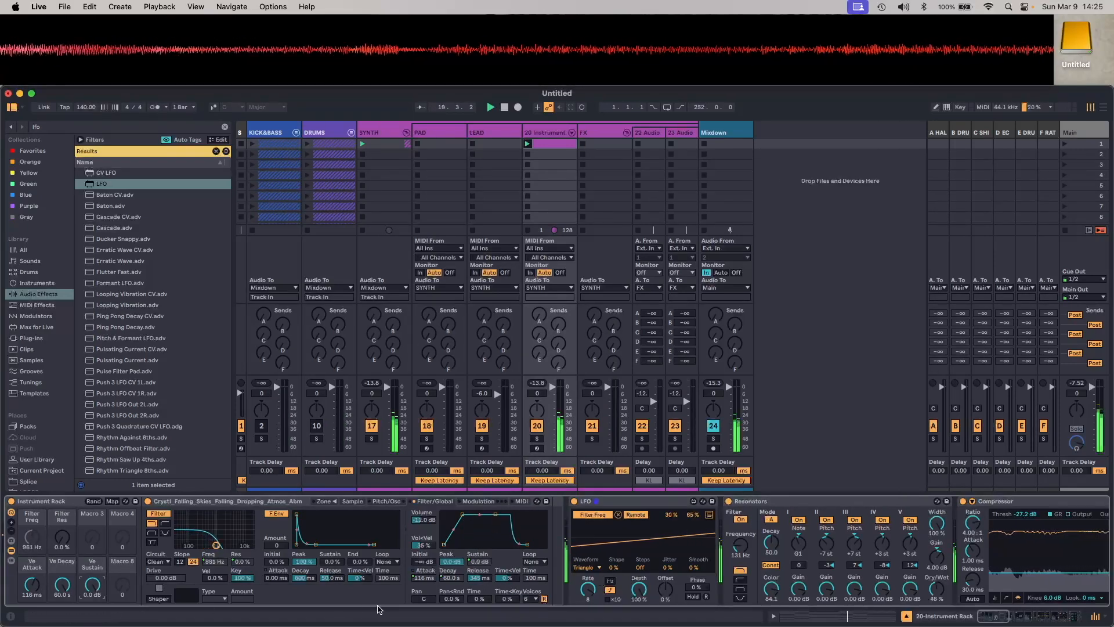
right_click(479, 578)
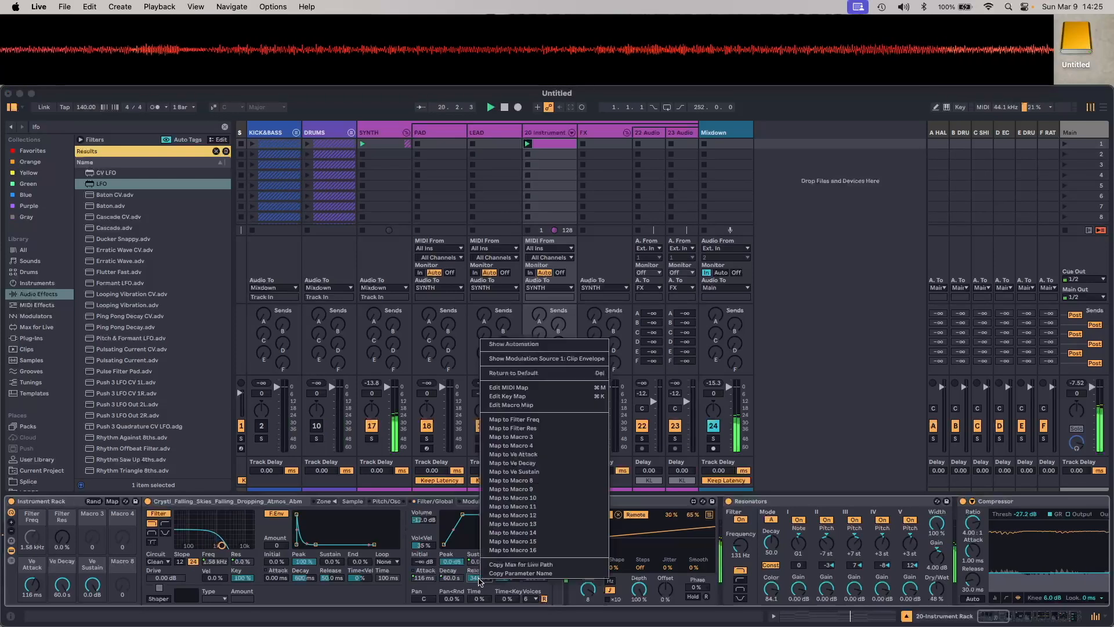
click(549, 481)
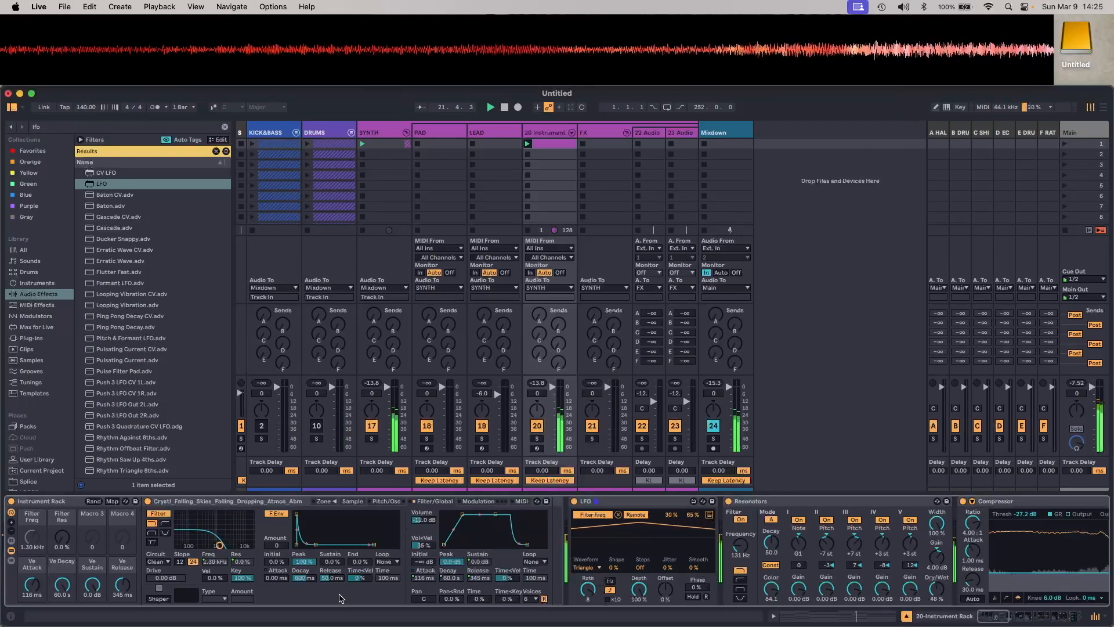
Move the LFO and Resonators devices into the Instrument Rack, directly after the sampler
click(616, 500)
drag(556, 509, 555, 508)
drag(757, 501, 758, 502)
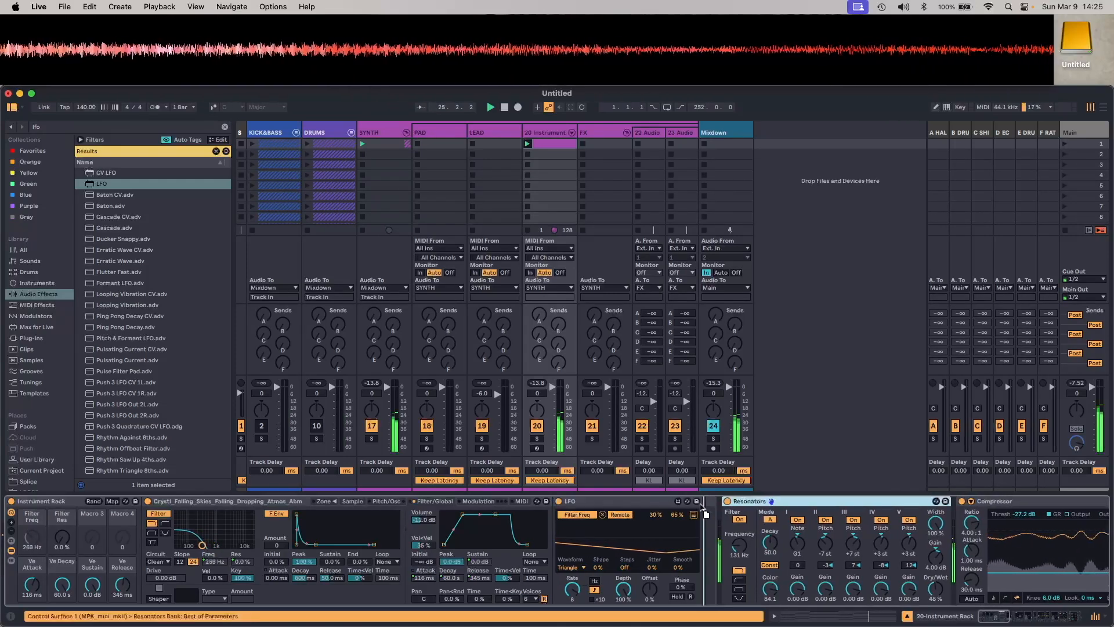
Move the Compressor into the Instrument Rack after Resonators and set its threshold to -26.5 dB
scroll(742, 504, right, 8)
click(729, 505)
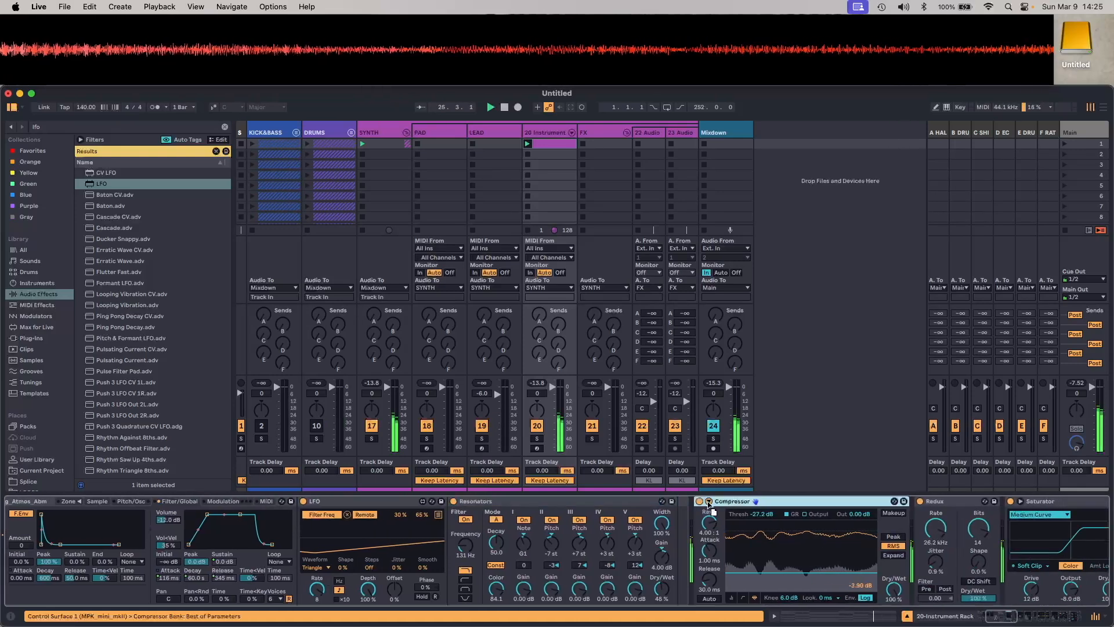
drag(737, 514, 737, 510)
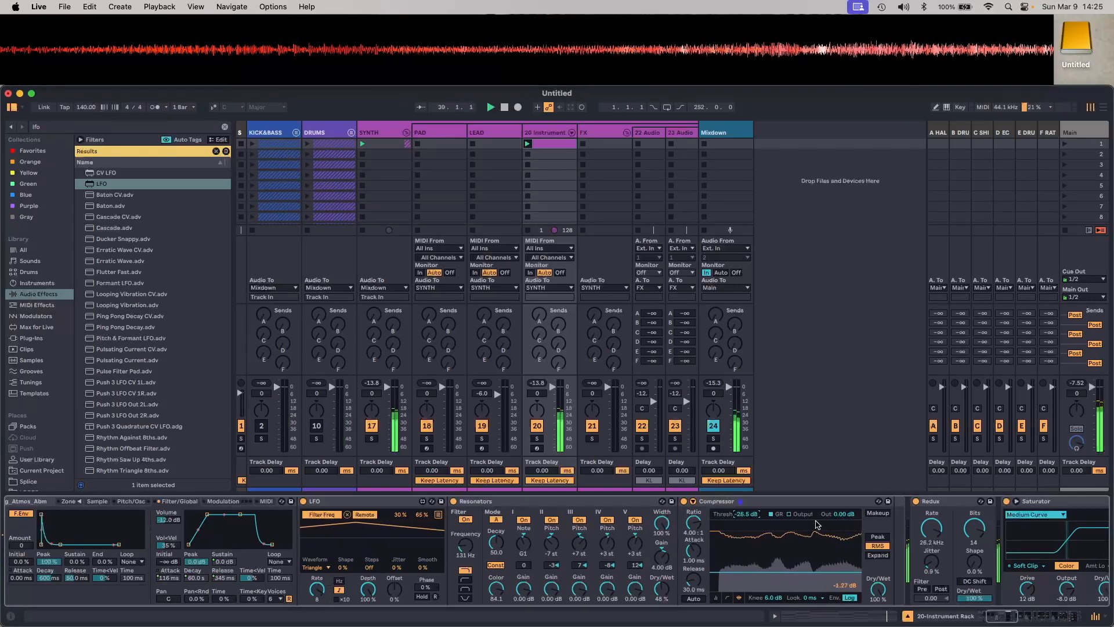
Move Redux, Saturator and the first EQ Eight into the Instrument Rack, keeping their order
scroll(722, 504, right, 5)
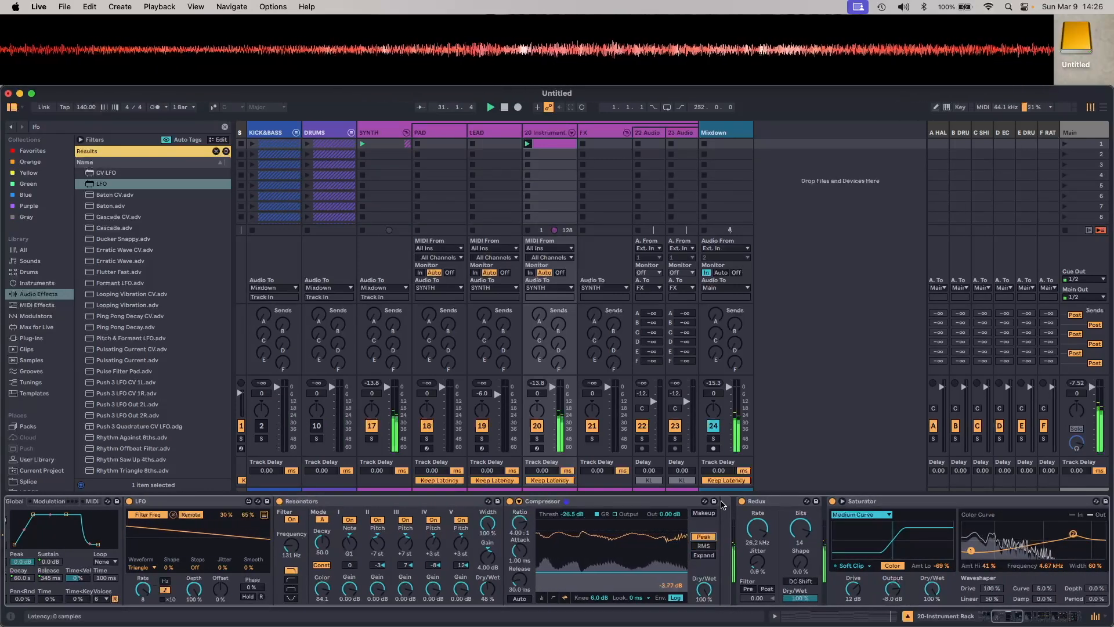
click(757, 502)
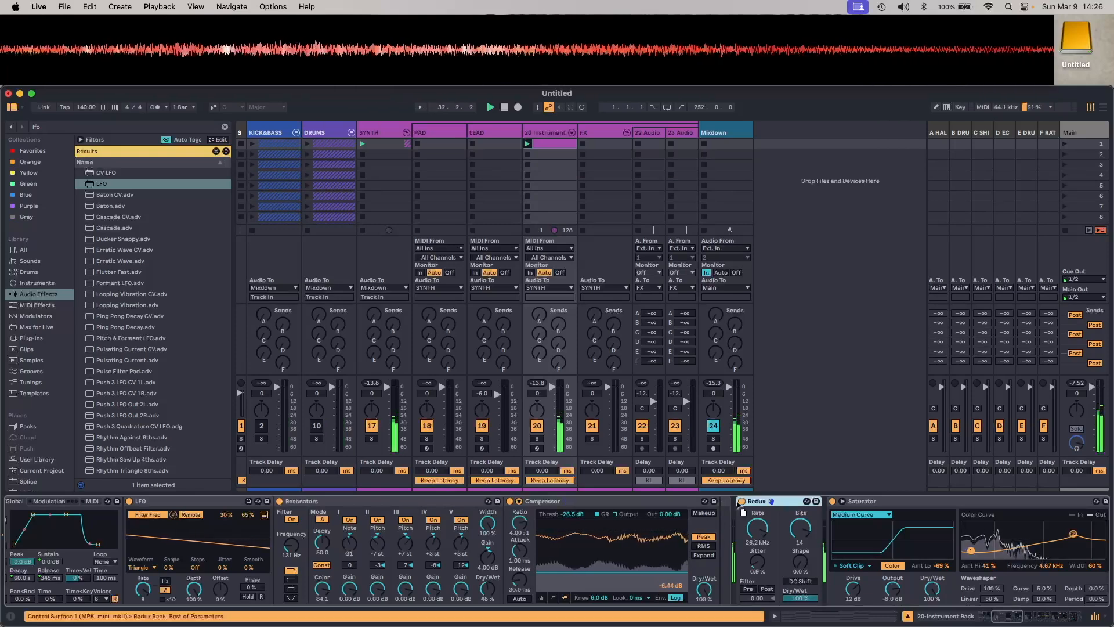
click(851, 503)
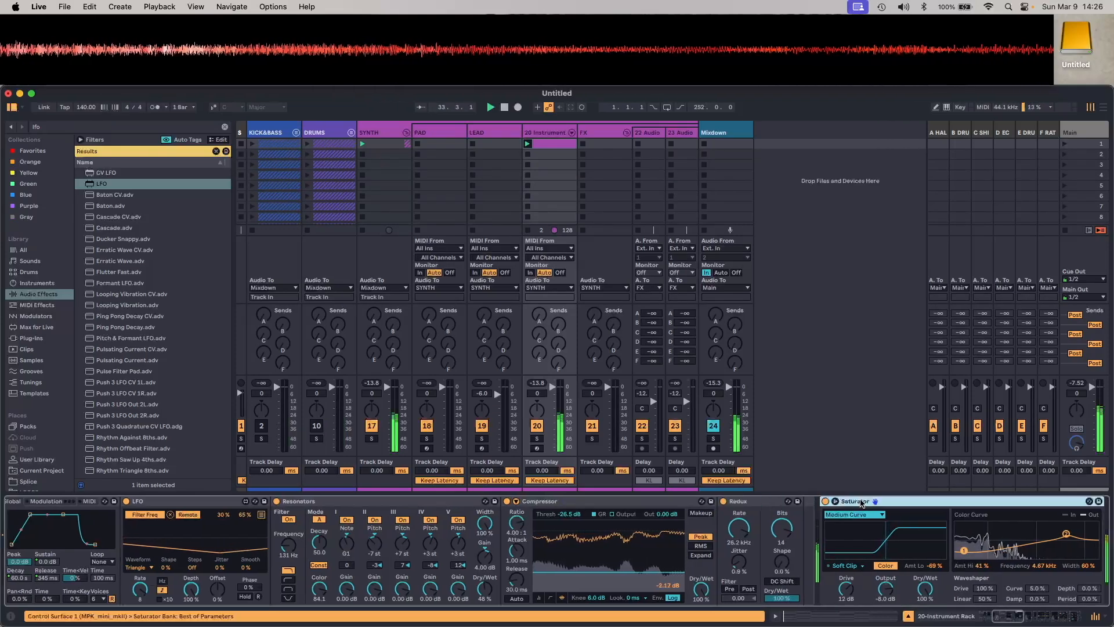
scroll(842, 509, right, 5)
drag(820, 502, 744, 510)
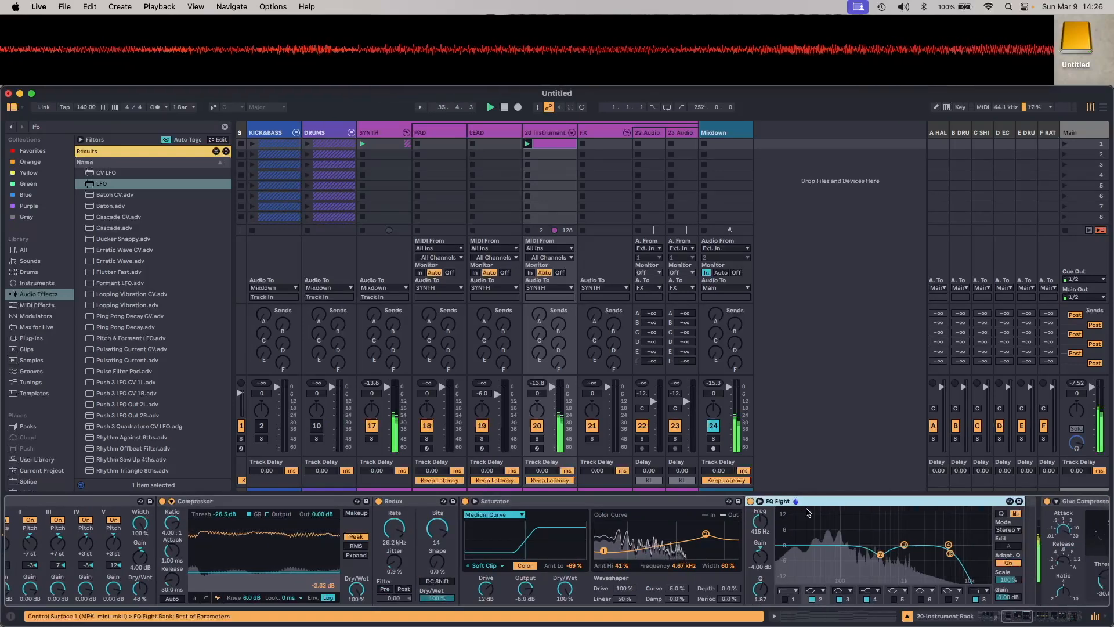
Move the Glue Compressor into the Instrument Rack and set its threshold to -22.0 dB
scroll(851, 504, right, 5)
drag(851, 503, 786, 508)
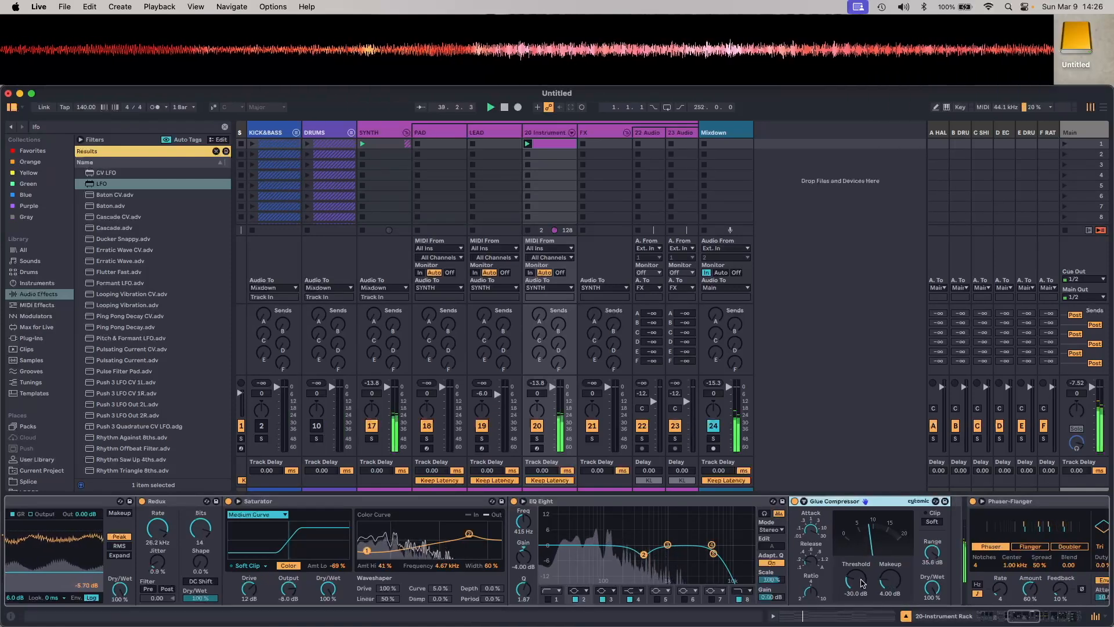
scroll(861, 583, up, 5)
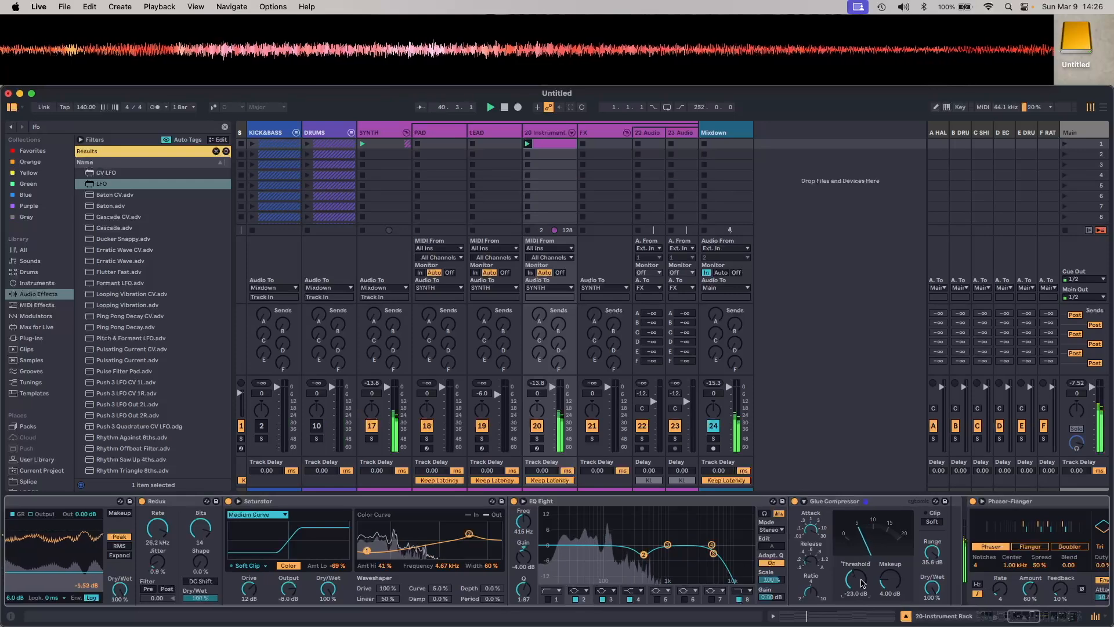
scroll(861, 583, up, 5)
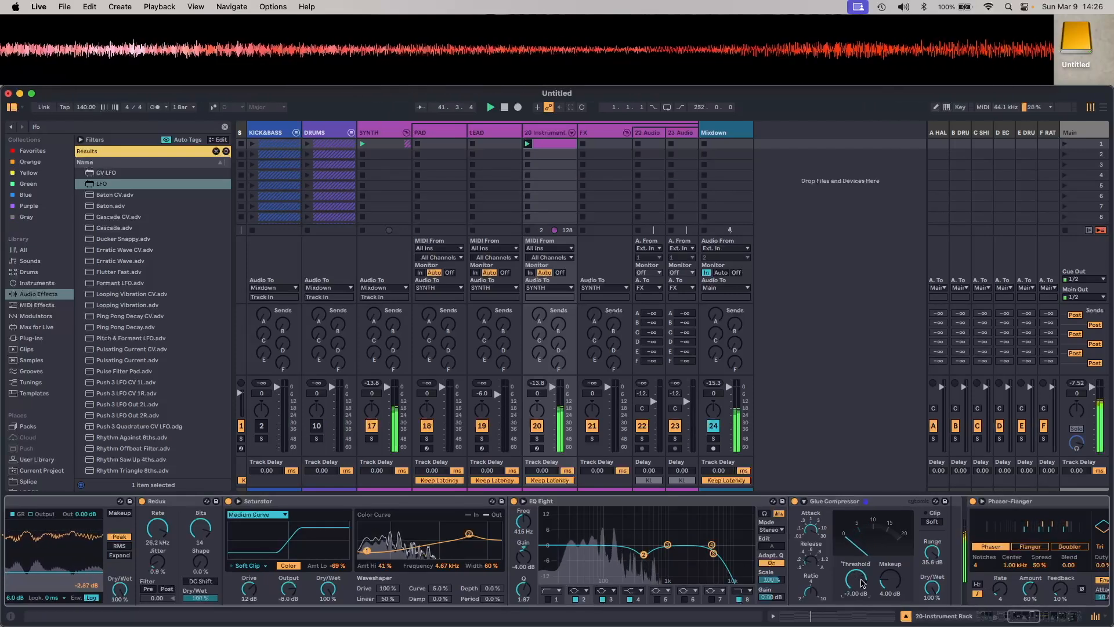
scroll(861, 583, down, 2)
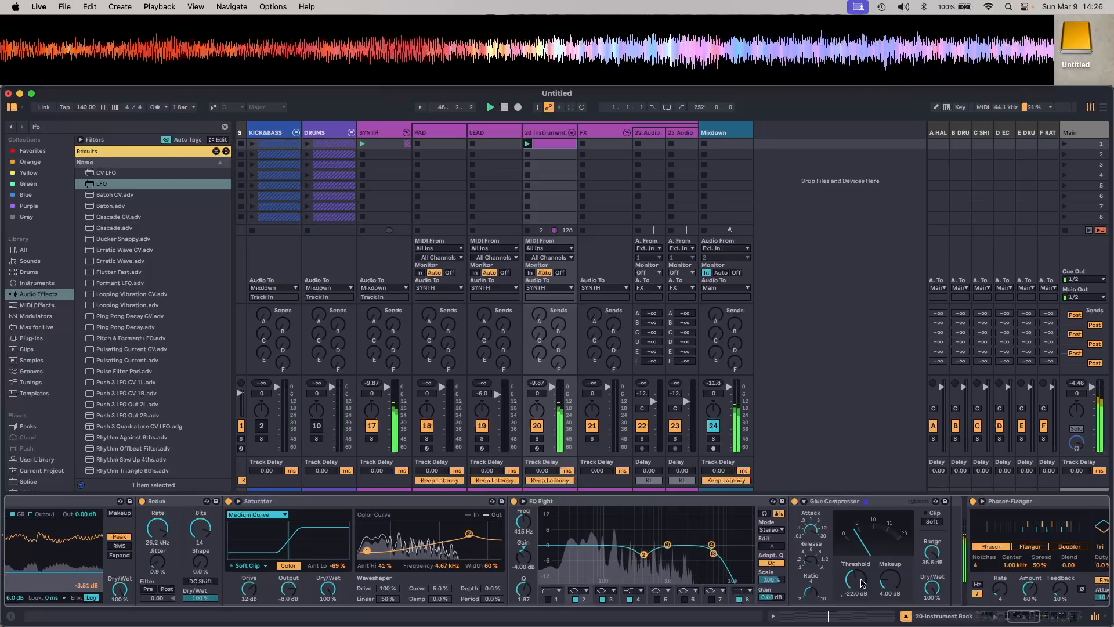
Move Phaser-Flanger, Chorus-Ensemble and the second EQ Eight into the Instrument Rack in their existing order
scroll(862, 583, right, 5)
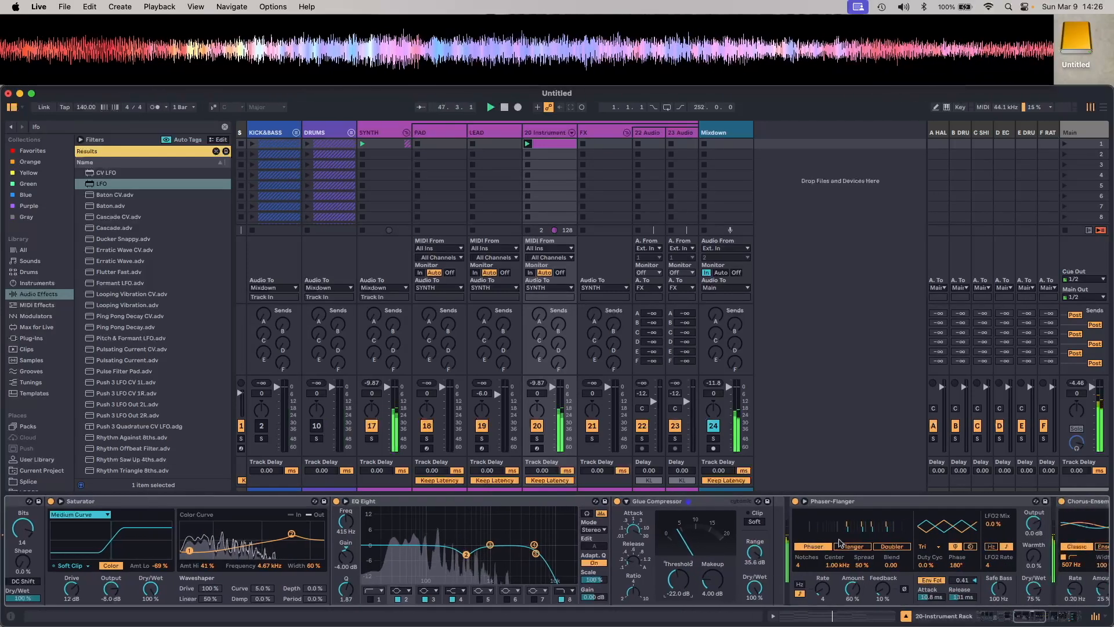
drag(823, 502, 731, 506)
click(729, 506)
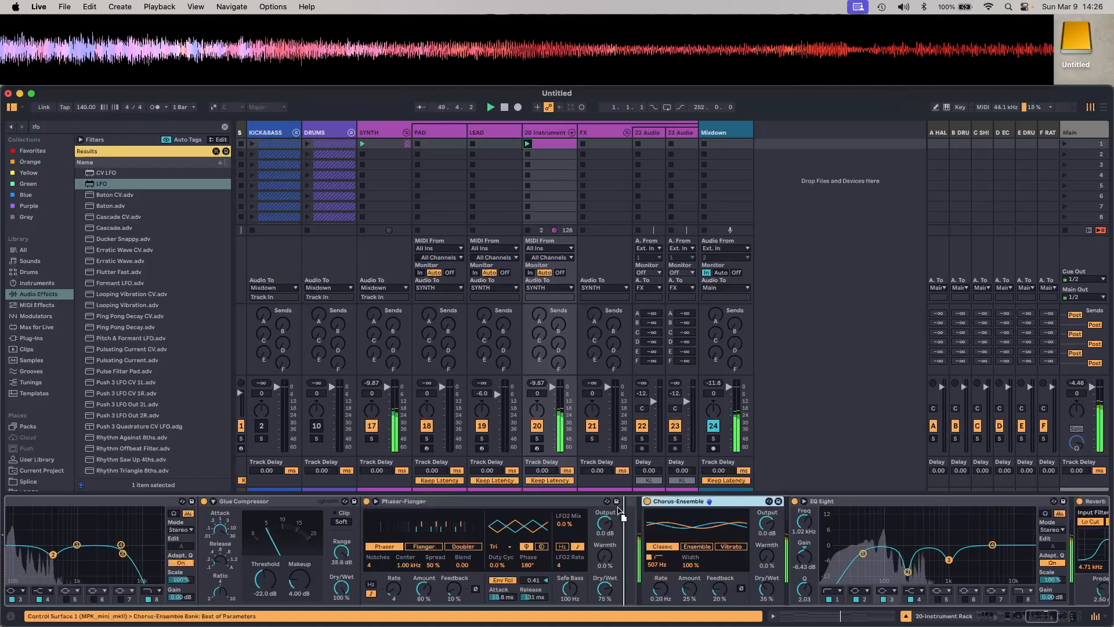
click(845, 505)
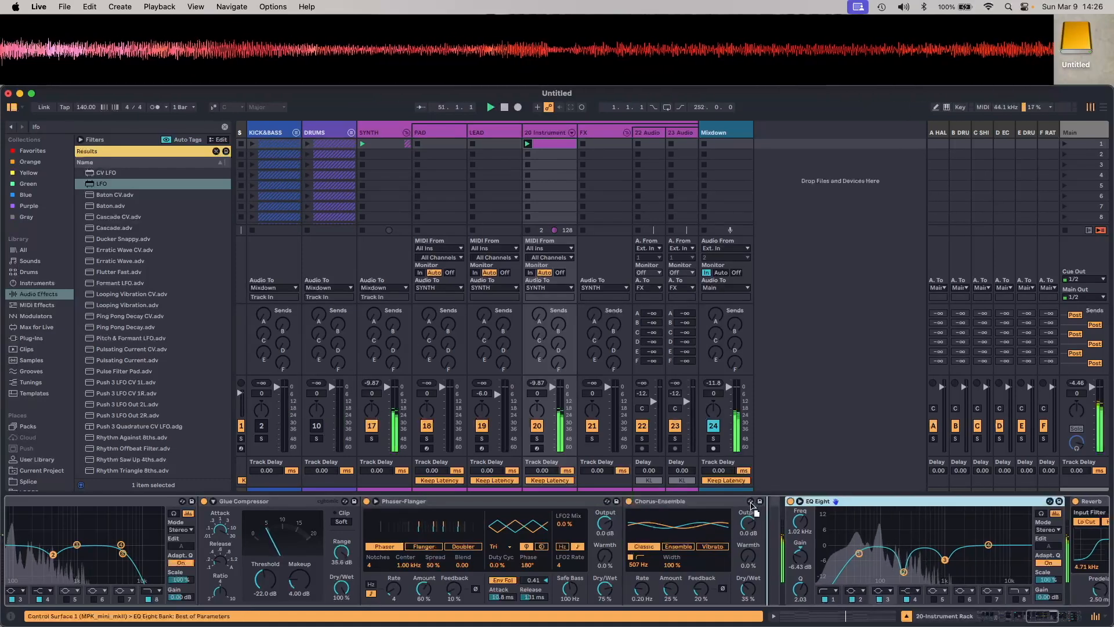
Move the Reverb into the Instrument Rack and map its Dry/Wet to Macro 4
scroll(879, 508, right, 3)
scroll(880, 508, right, 4)
click(877, 503)
drag(739, 501, 740, 501)
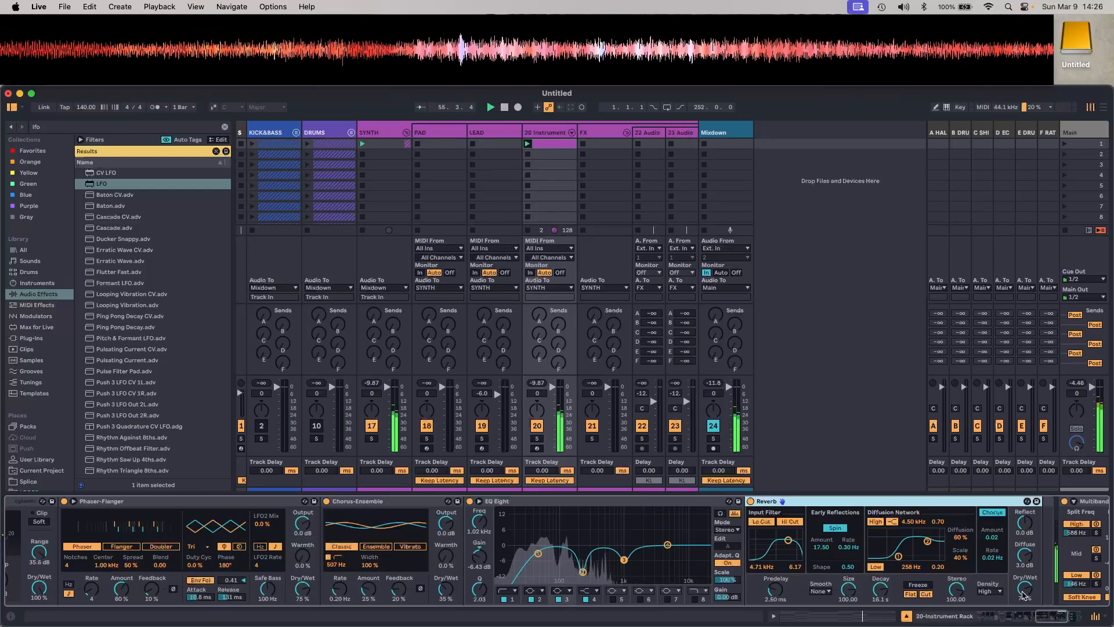
right_click(1022, 594)
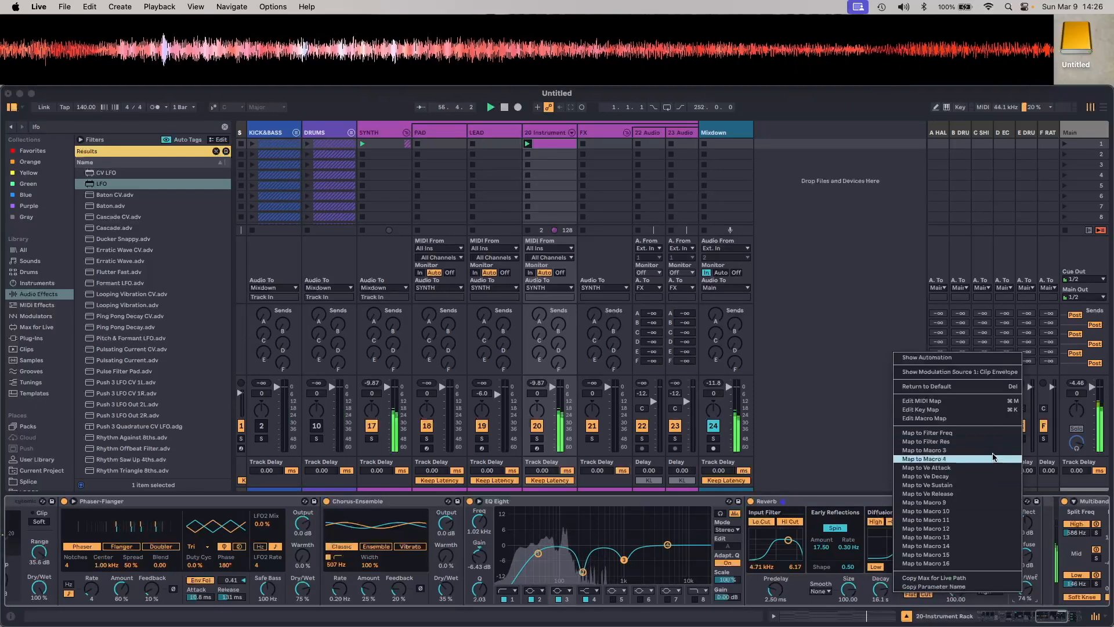
click(989, 458)
Move Multiband Dynamics into the Instrument Rack after the Reverb
scroll(1007, 536, right, 10)
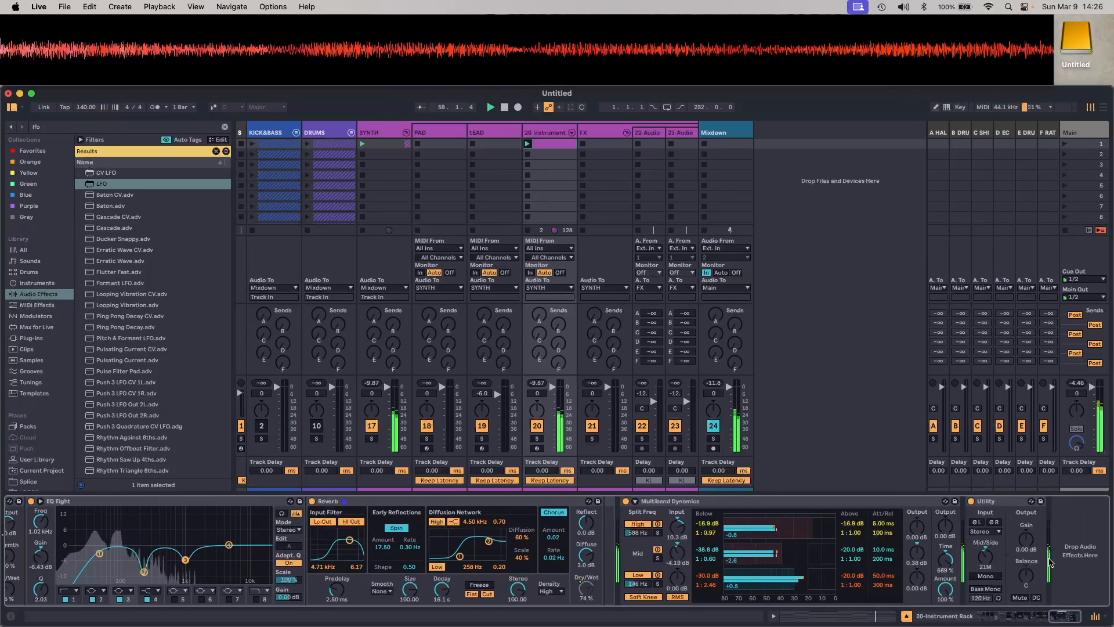
click(660, 502)
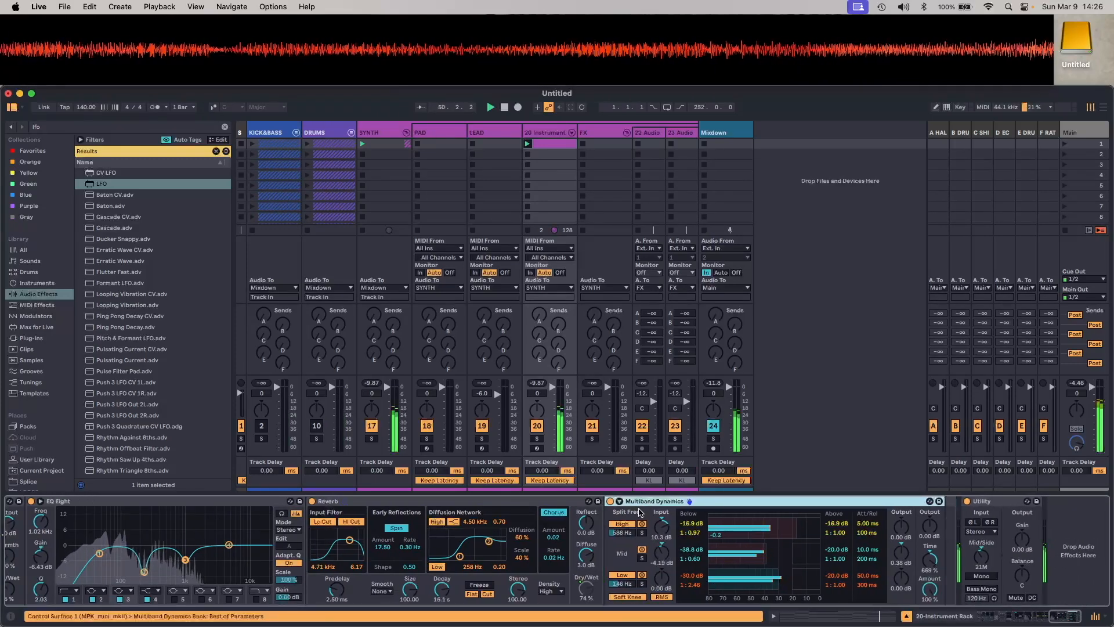
Move the Utility device into the Instrument Rack after Multiband Dynamics
click(1004, 502)
drag(1005, 503, 937, 516)
Try the Random waveform on the LFO controlling the filter frequency and return it to Triangle
scroll(684, 544, left, 15)
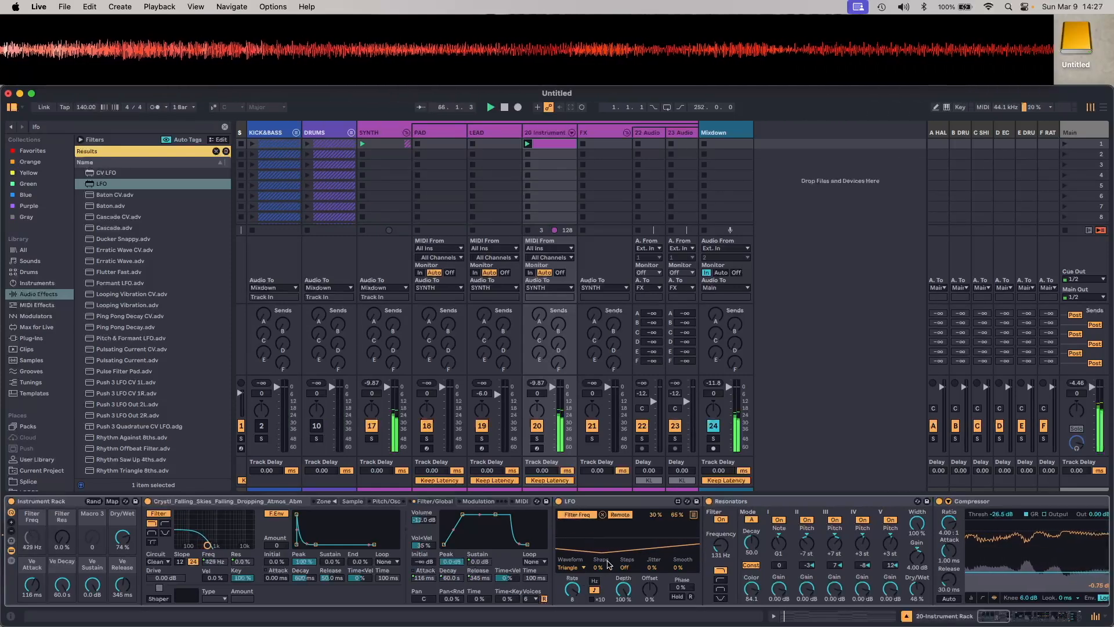
click(583, 567)
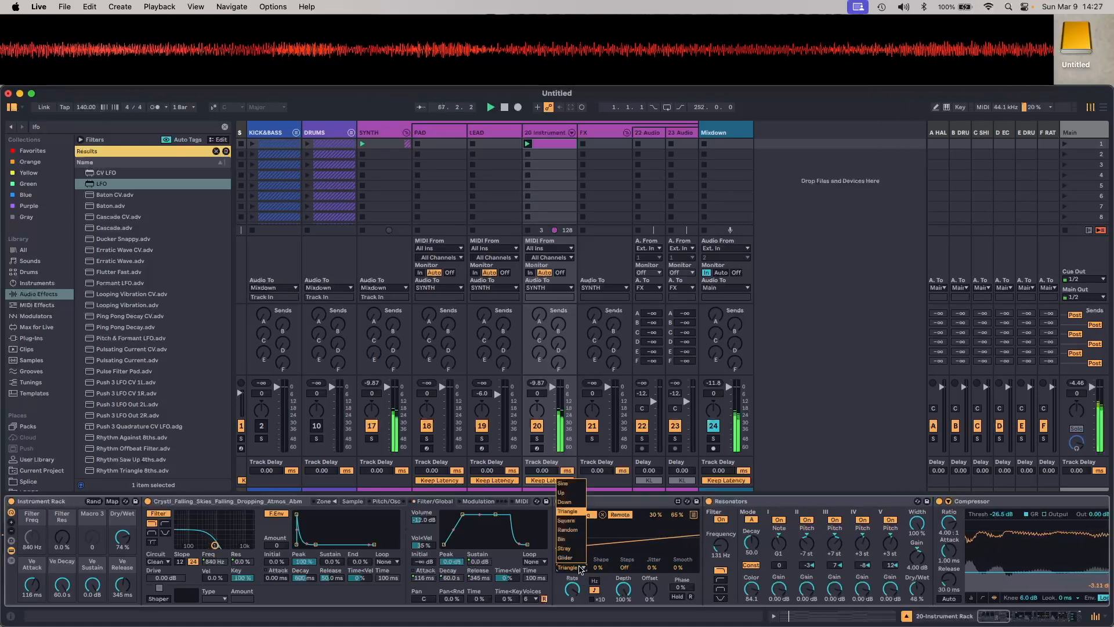
click(579, 530)
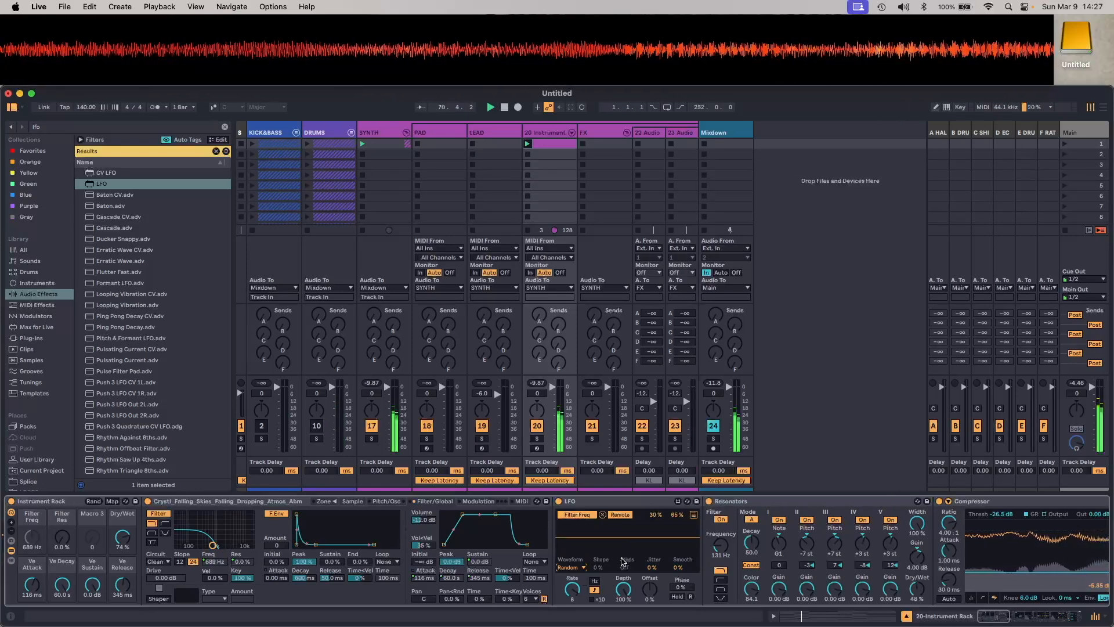
click(583, 568)
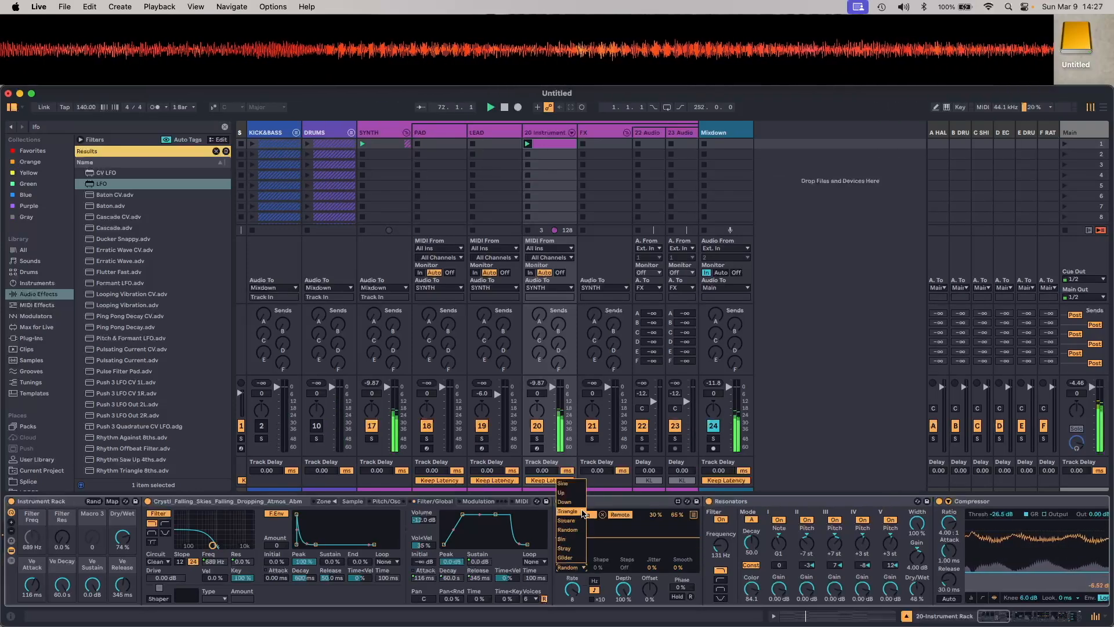
click(580, 511)
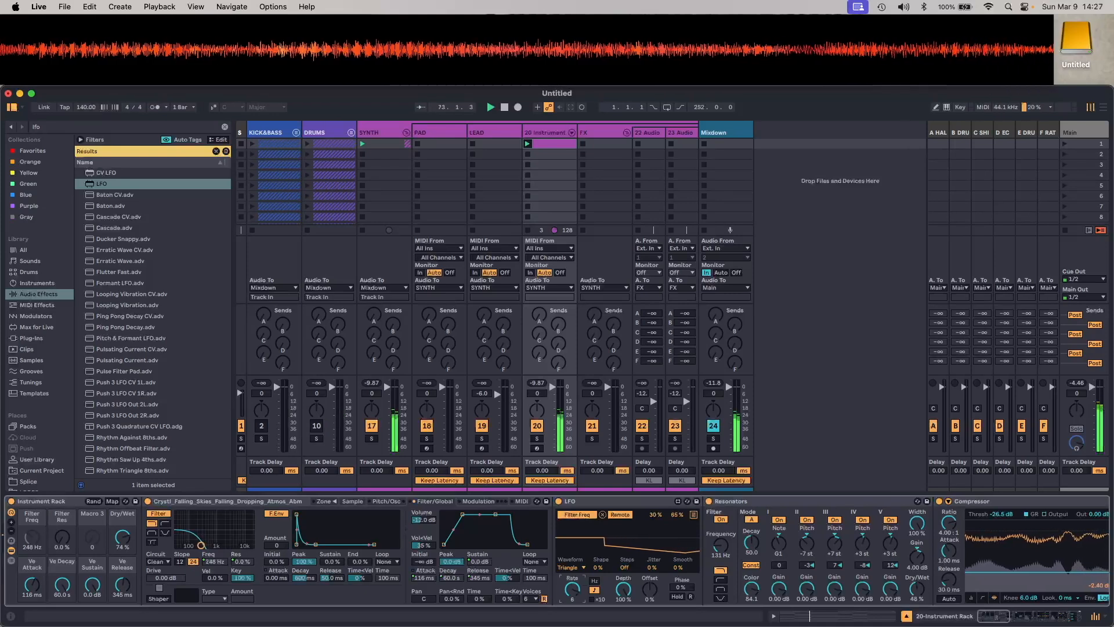
Insert a second LFO into the rack before the Resonators and switch its modulation mode to Remote
key(space)
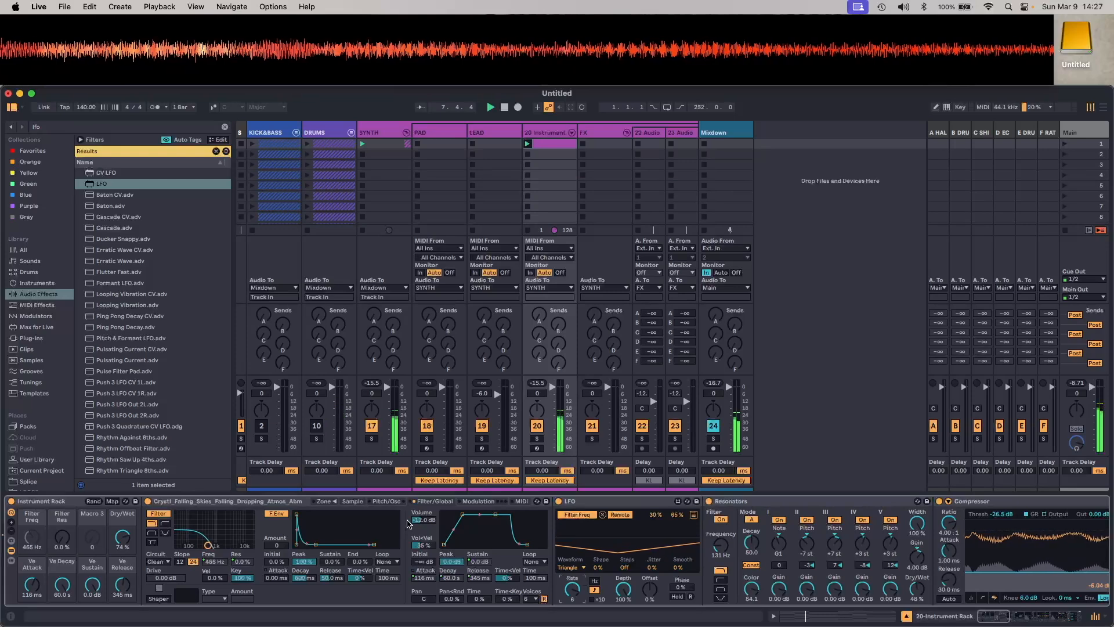
mouse_move(61, 557)
mouse_down()
mouse_move(61, 539)
mouse_move(61, 557)
mouse_up()
drag(102, 183, 703, 513)
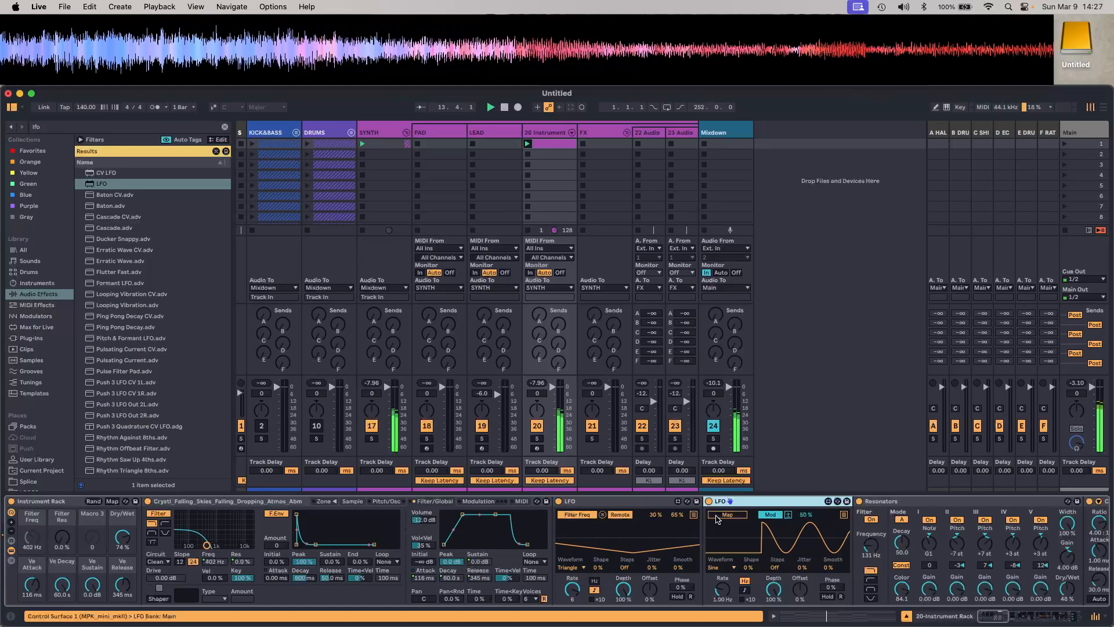
click(775, 516)
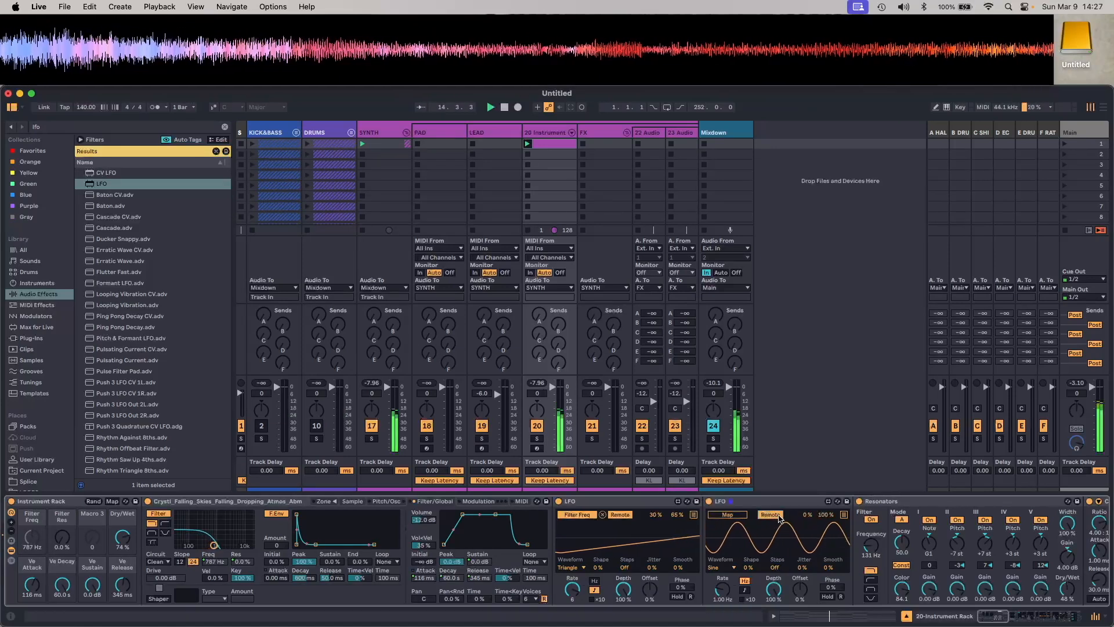
Map the second LFO to the sampler's filter resonance with a modulation range maximum of 25%
click(830, 516)
text(50)
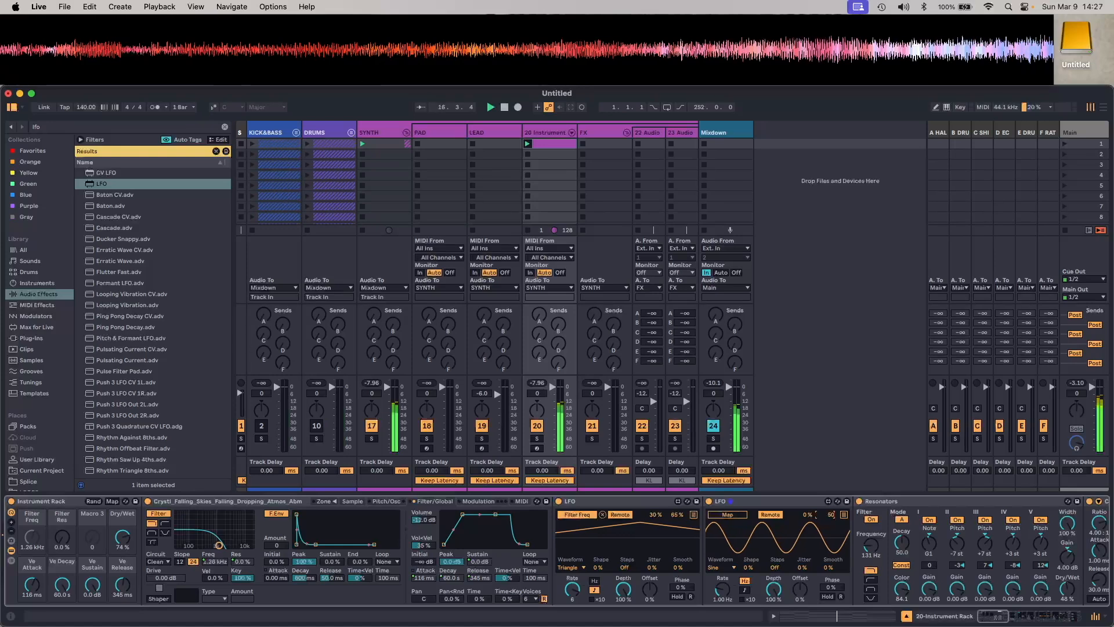
key(Return)
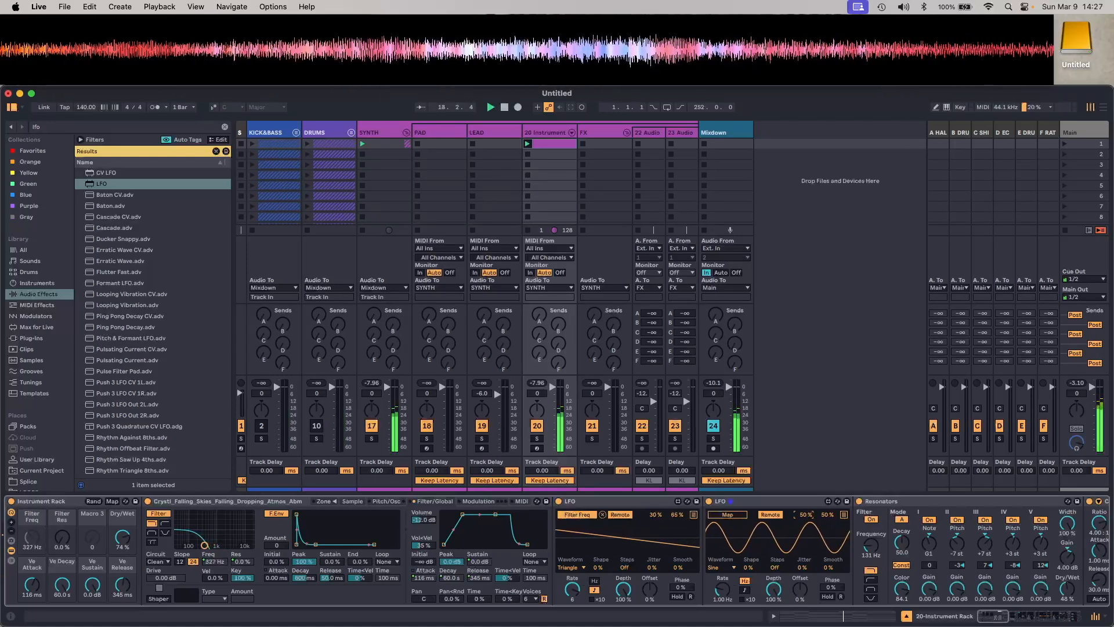
click(248, 563)
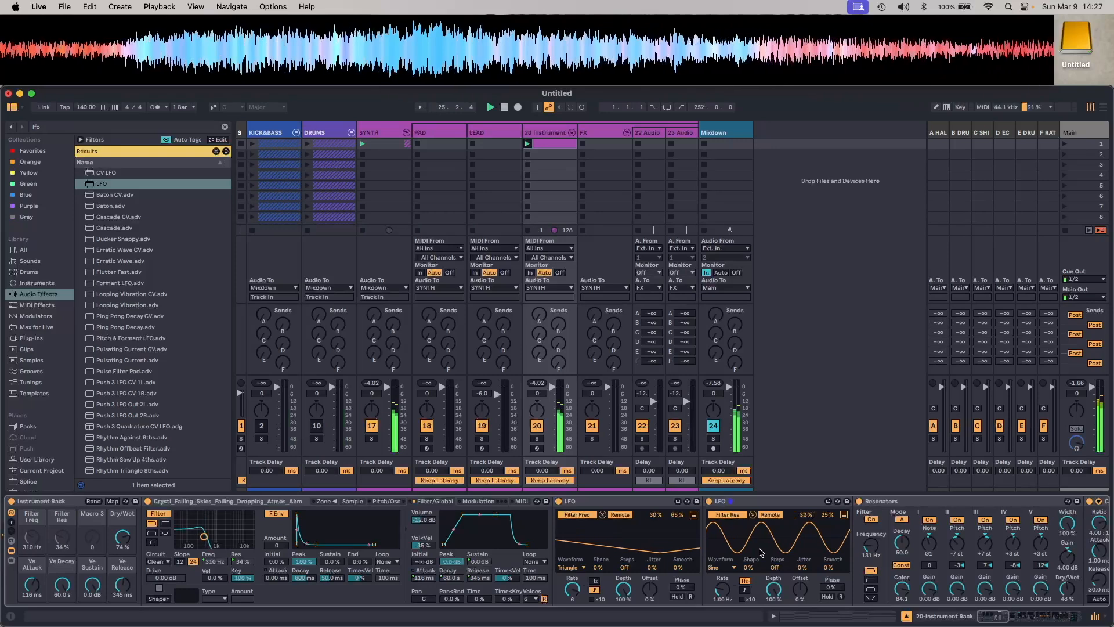
click(730, 517)
Configure the second LFO as a tempo-synced Triangle at rate 8 with a modulation range minimum of 0%
click(744, 589)
drag(729, 595, 734, 583)
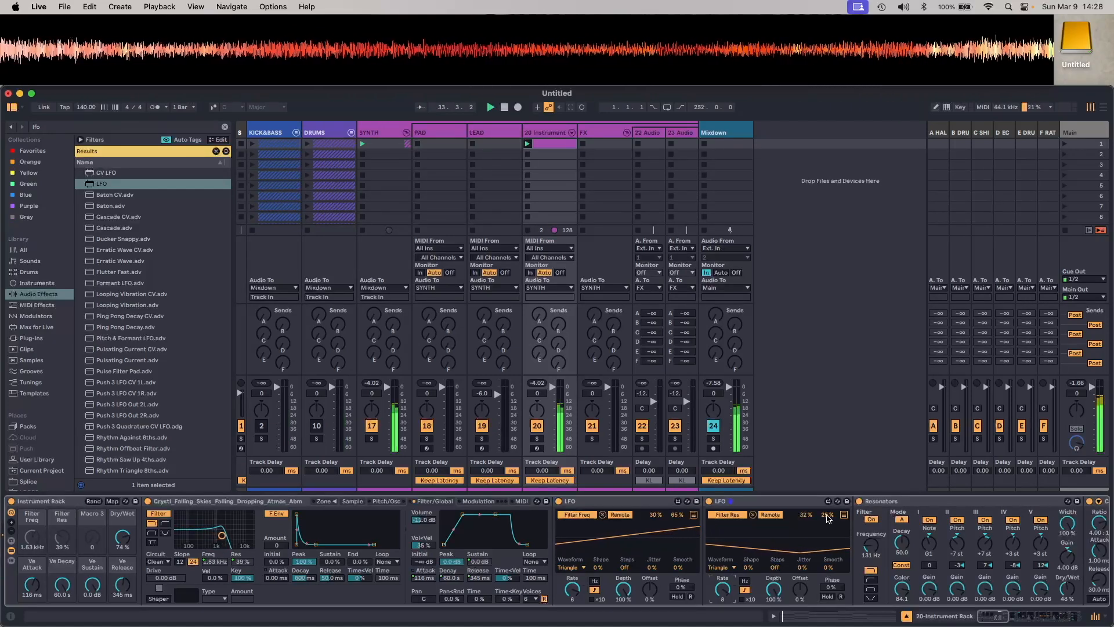
drag(810, 517, 810, 545)
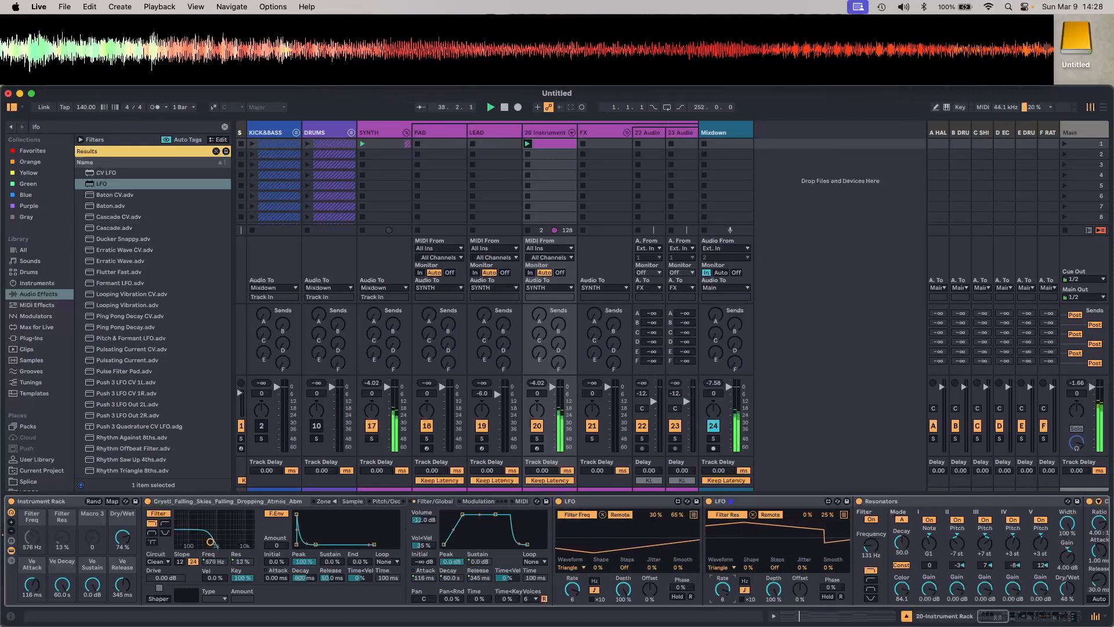
click(727, 595)
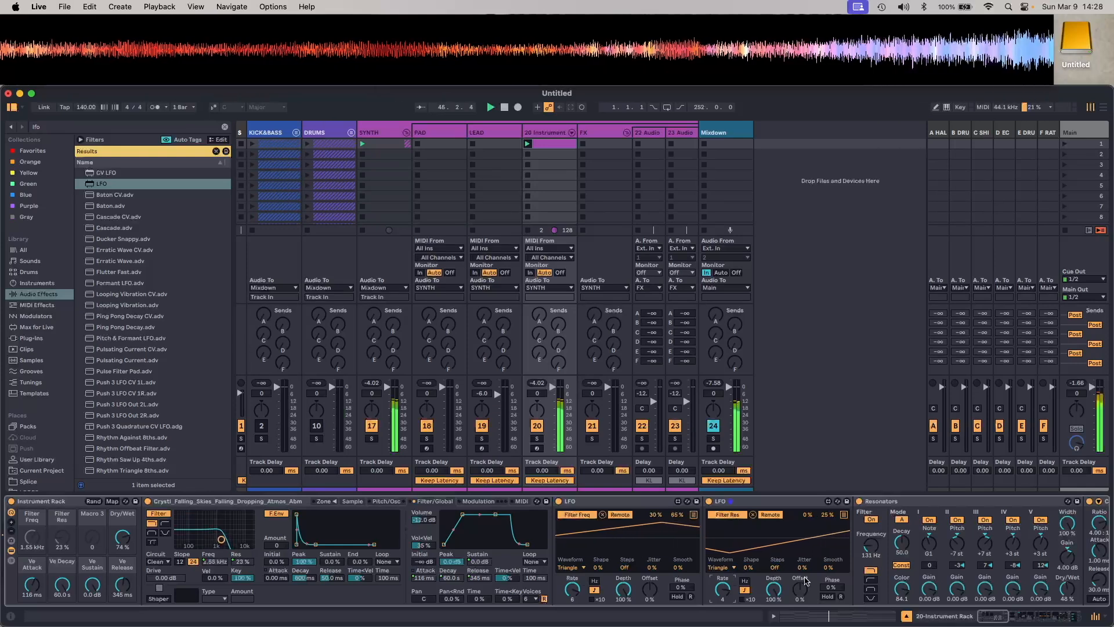
mouse_move(723, 593)
mouse_down()
mouse_move(724, 582)
mouse_move(724, 592)
mouse_up()
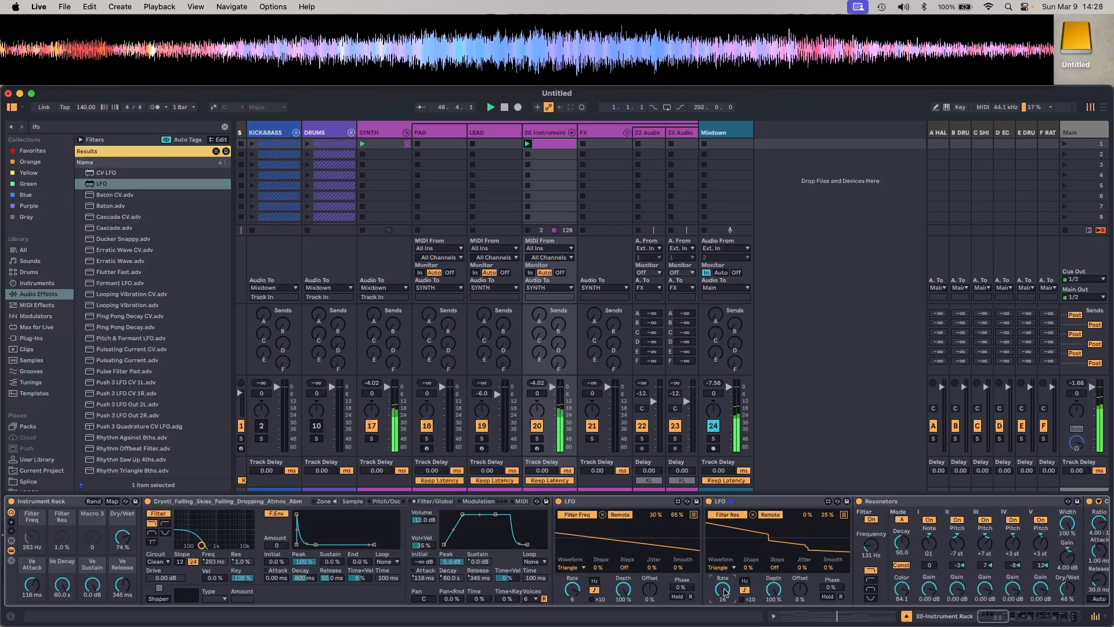
Replay the progression and set the volume envelope macros to 938 ms decay and -11 dB sustain
key(space)
key(space)
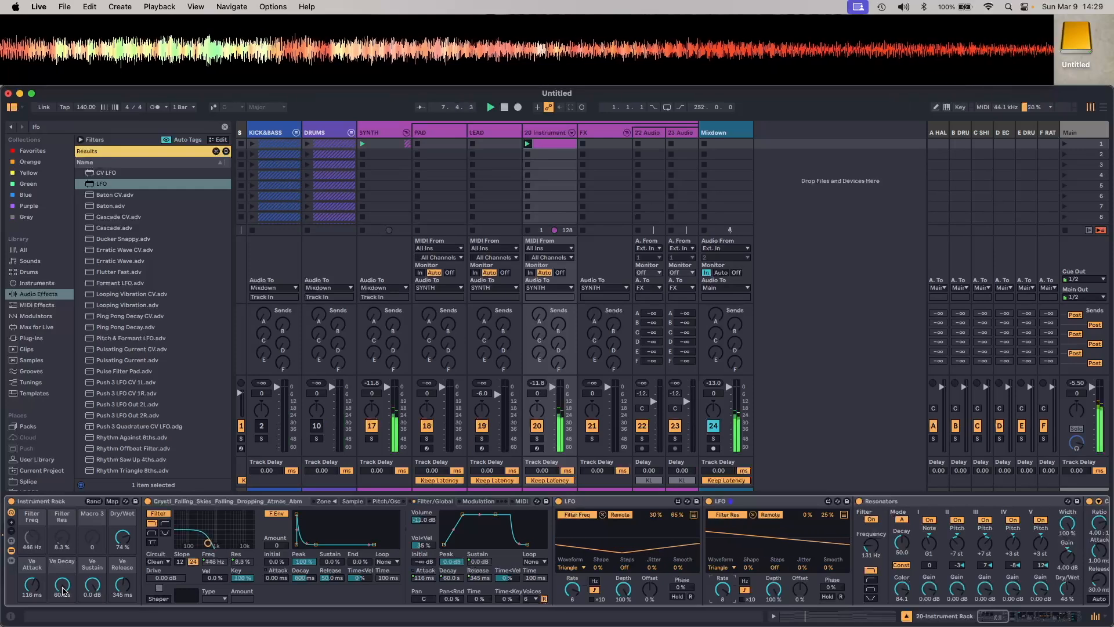
mouse_move(63, 590)
mouse_down()
mouse_move(62, 614)
mouse_move(62, 600)
mouse_up()
mouse_move(92, 584)
mouse_down()
mouse_move(93, 602)
mouse_move(62, 576)
mouse_move(92, 592)
mouse_up()
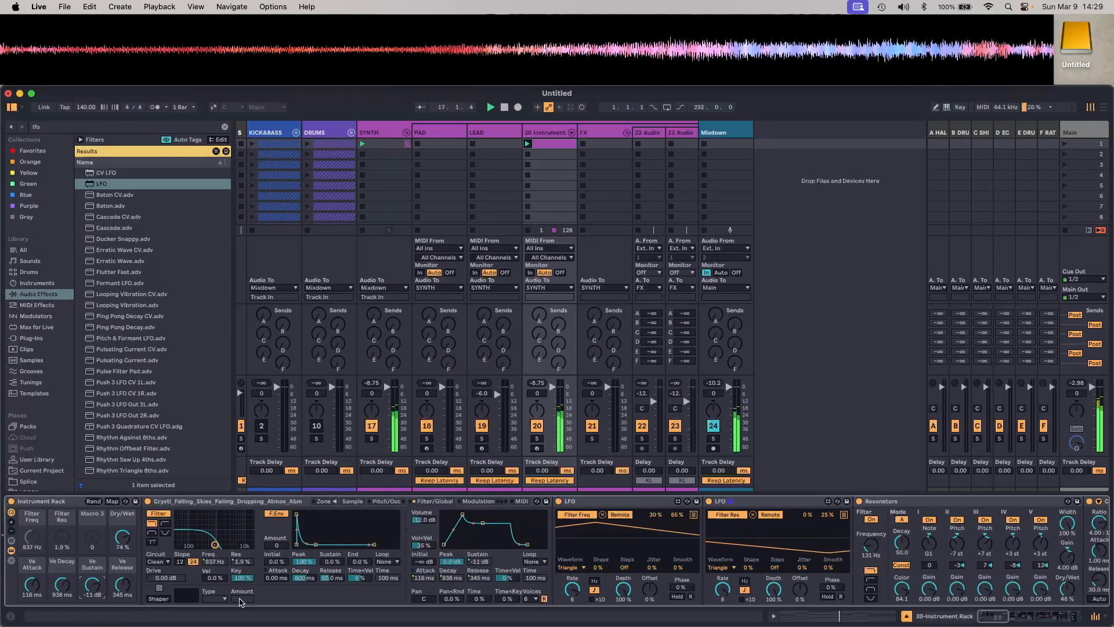
Lengthen the attack of the sampler's filter envelope
drag(278, 578, 278, 568)
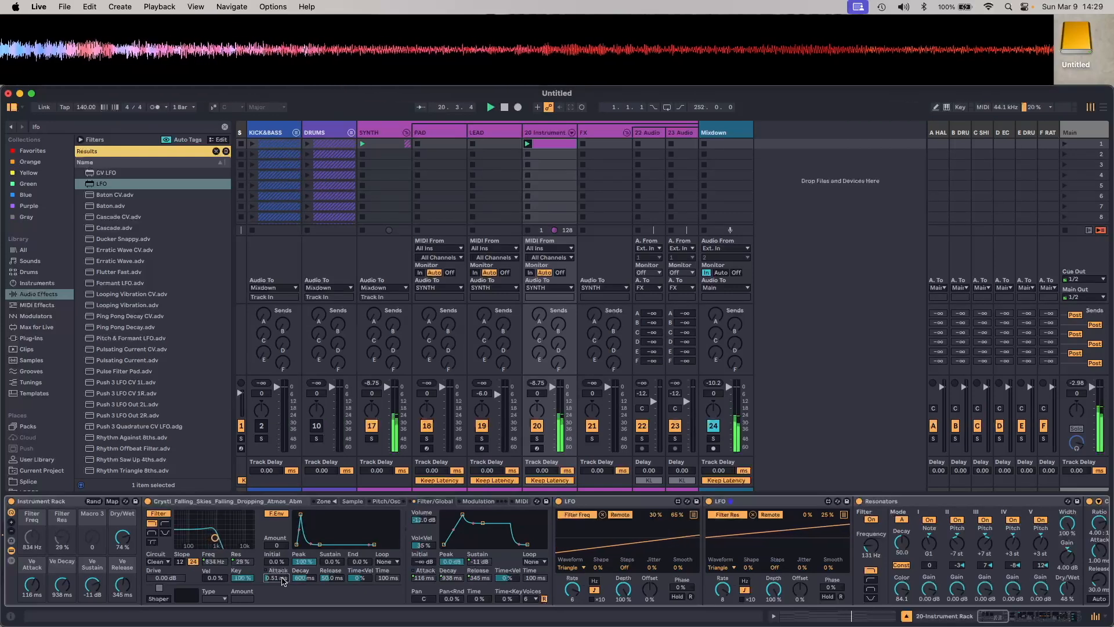
drag(283, 581, 283, 569)
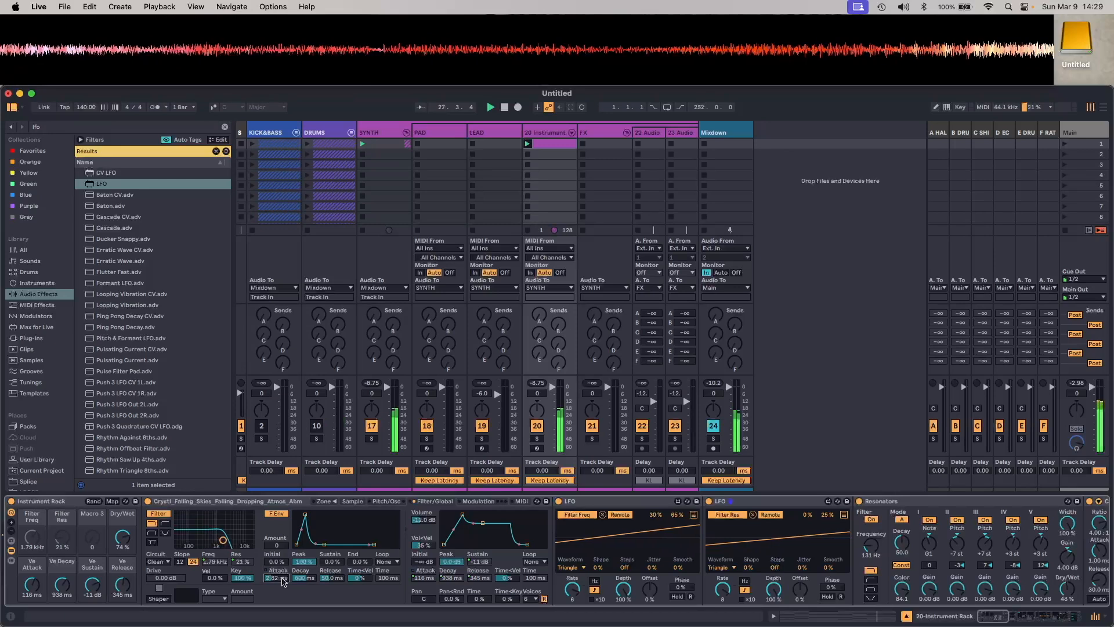
drag(283, 582, 283, 568)
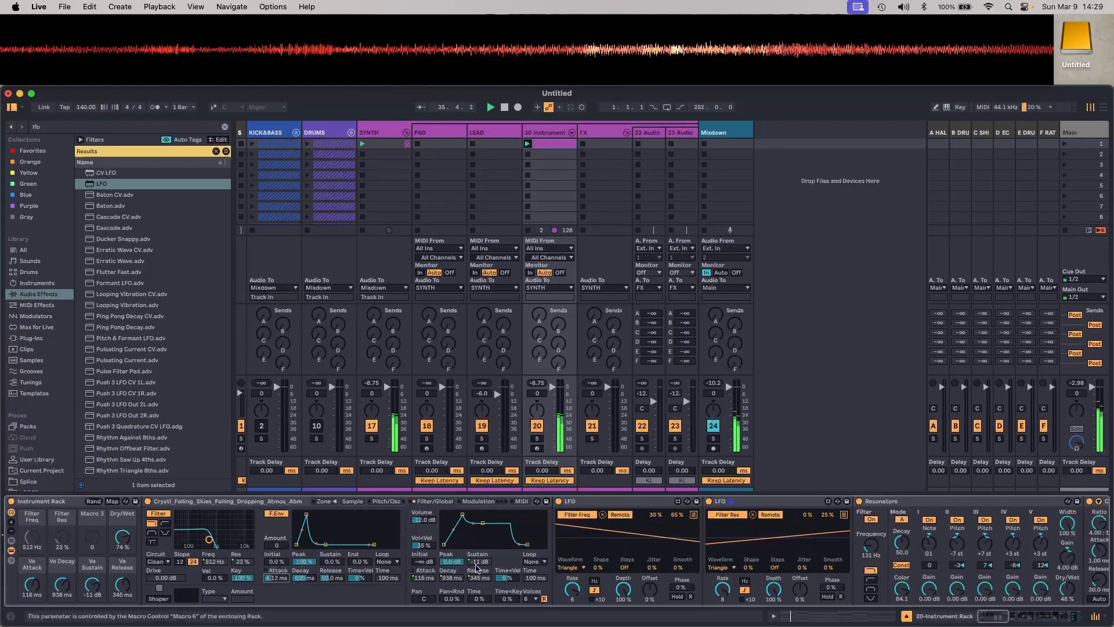
Try a Saturator Drive of about 15 dB in the rack
scroll(475, 567, right, 8)
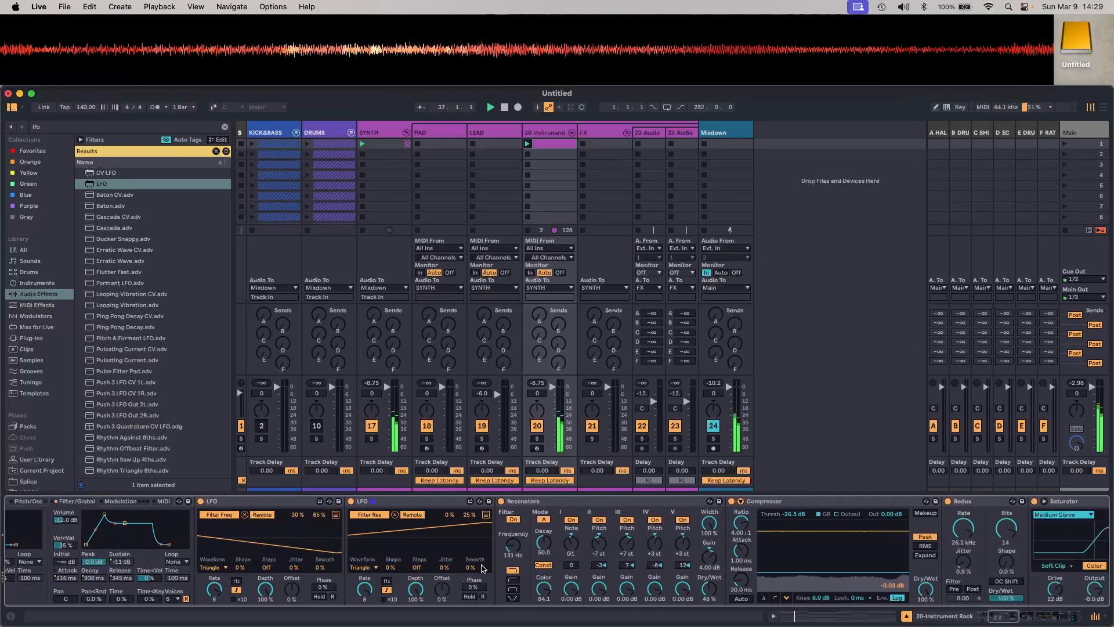
scroll(481, 568, right, 12)
scroll(481, 568, right, 10)
drag(469, 591, 469, 580)
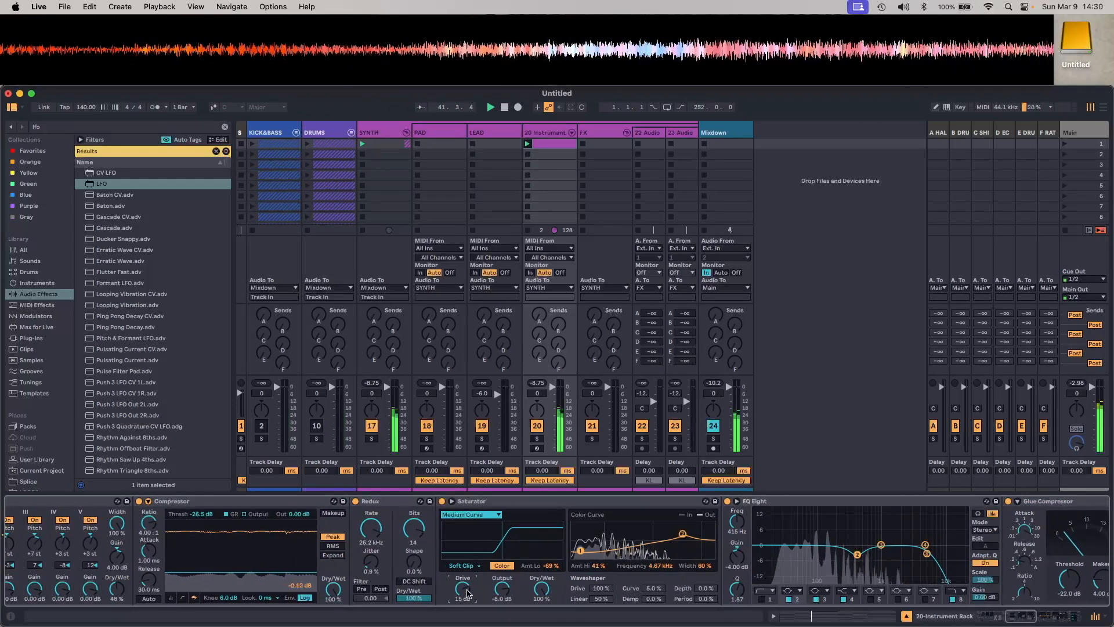
Enable low-cut band 1 in the EQ Eight after the Saturator and set the Glue Compressor's threshold to -26.0 dB
scroll(467, 591, down, 3)
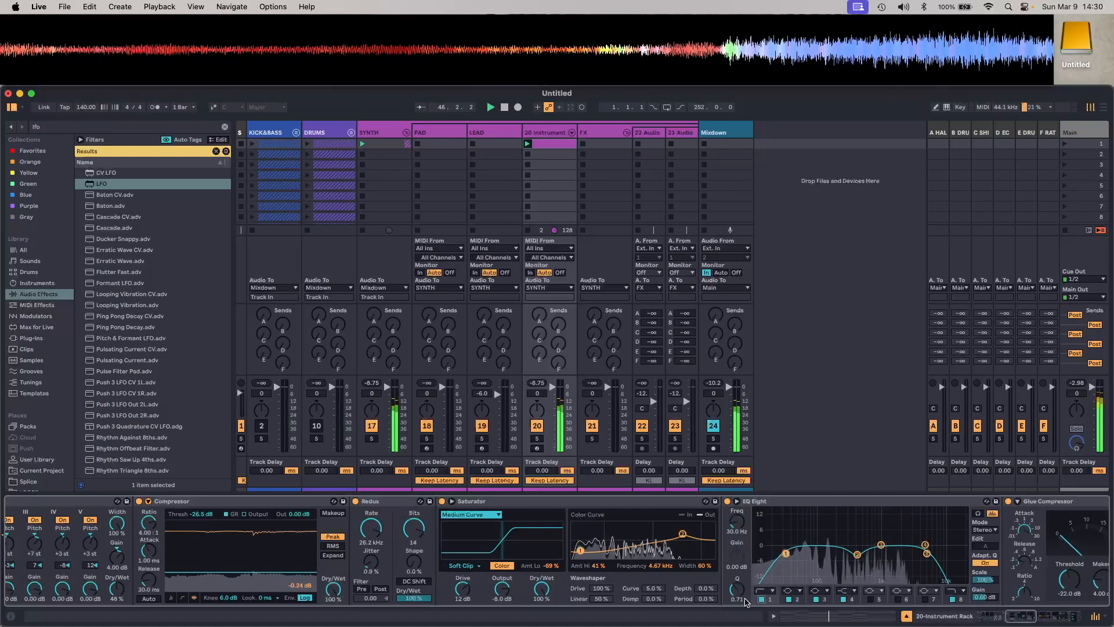
scroll(659, 526, right, 10)
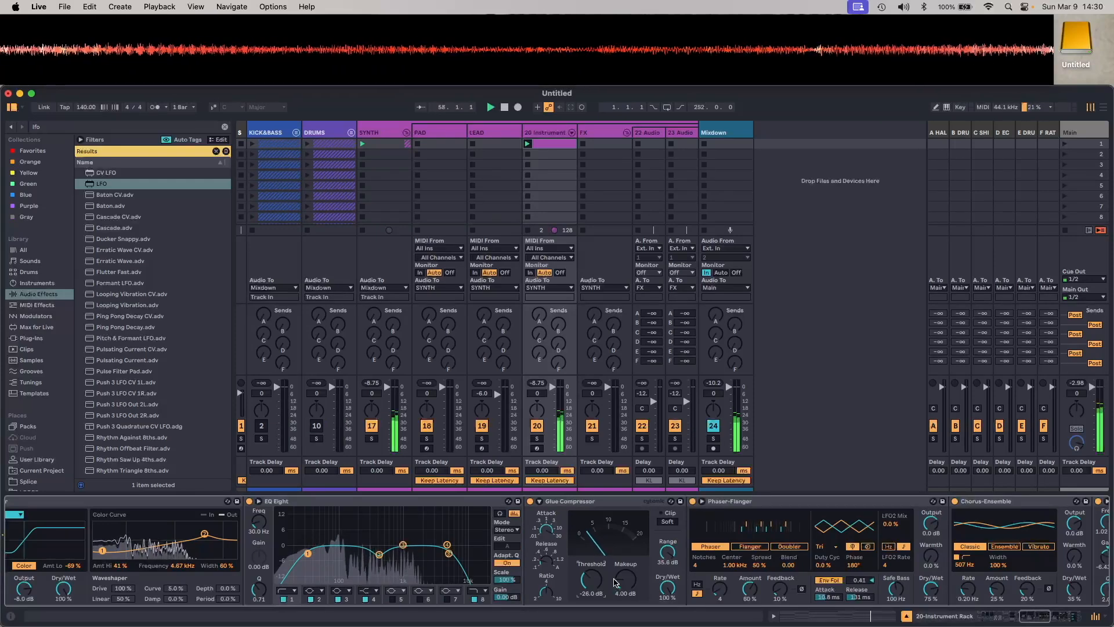
Set the rack's volume envelope attack macro to 135 ms
scroll(603, 587, left, 10)
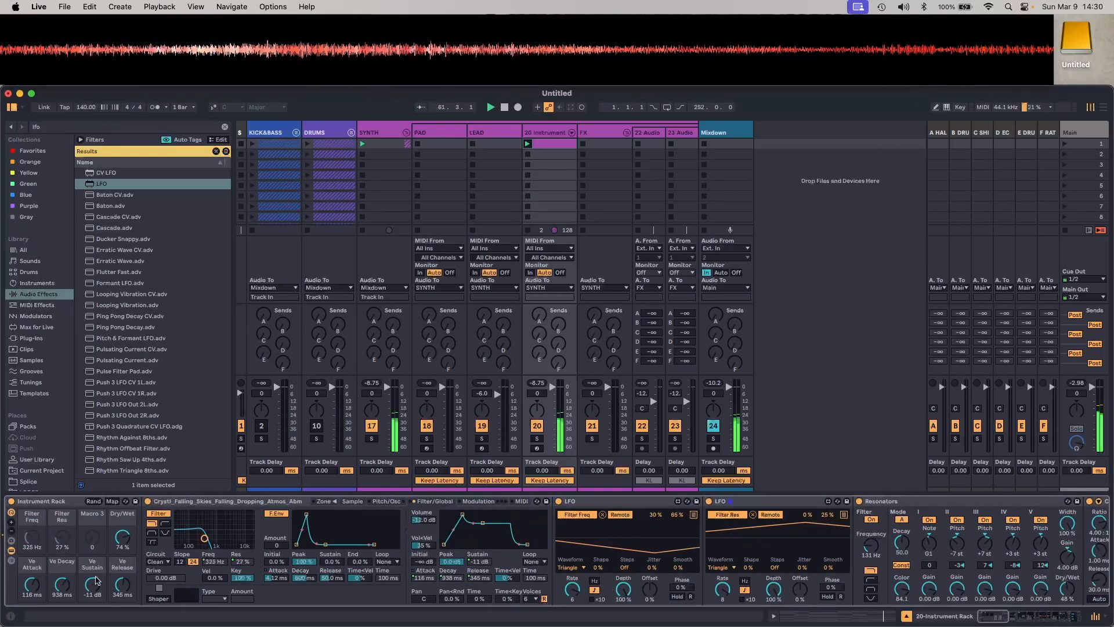
drag(32, 584, 32, 571)
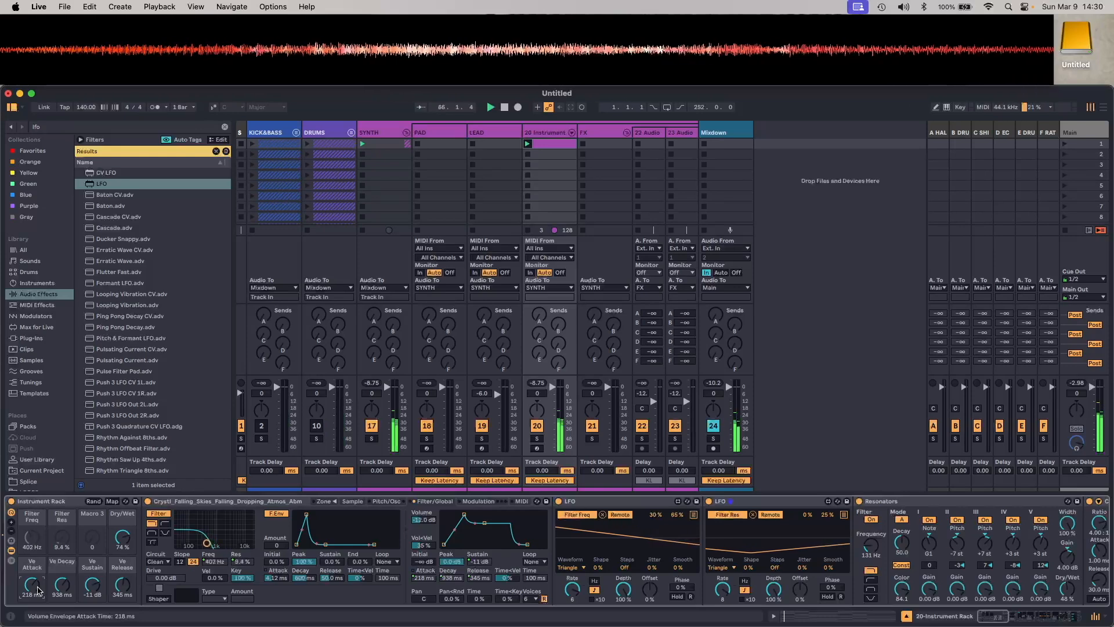
drag(39, 590, 38, 603)
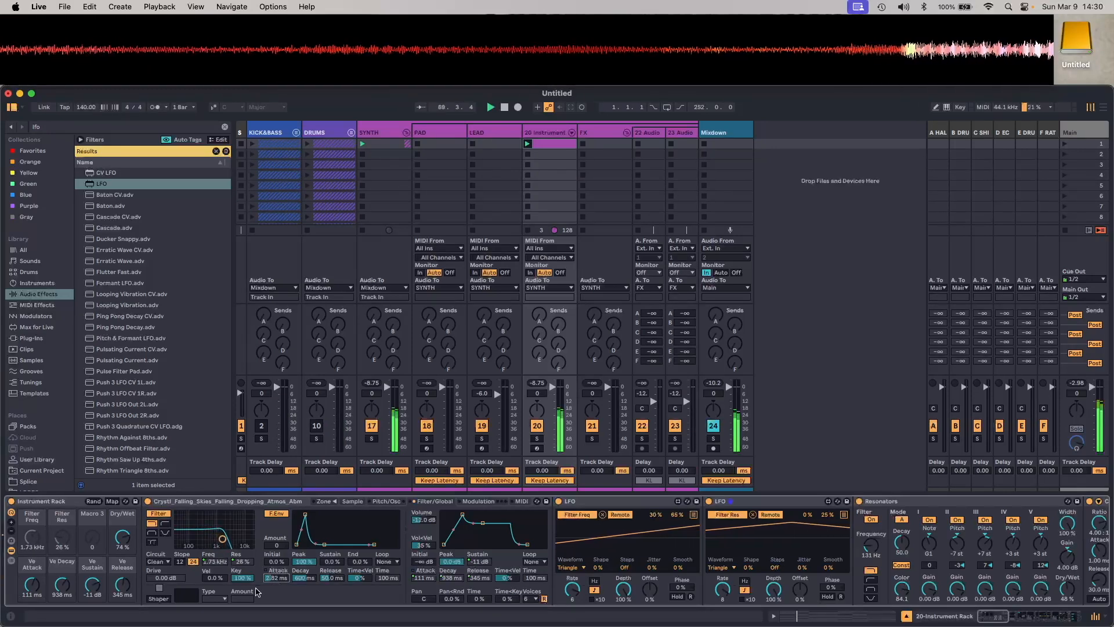
drag(39, 589, 39, 586)
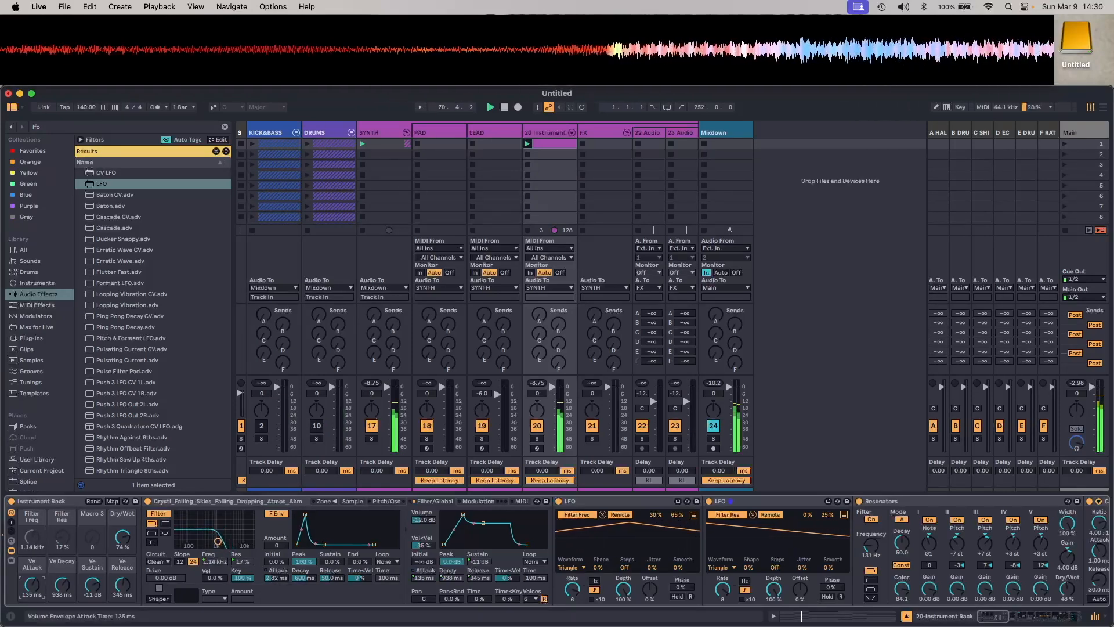
Set the Reverb's Decay to 14.1 s and move band 4 of the preceding EQ Eight to about 2.97 kHz and -3.60 dB
scroll(849, 512, right, 15)
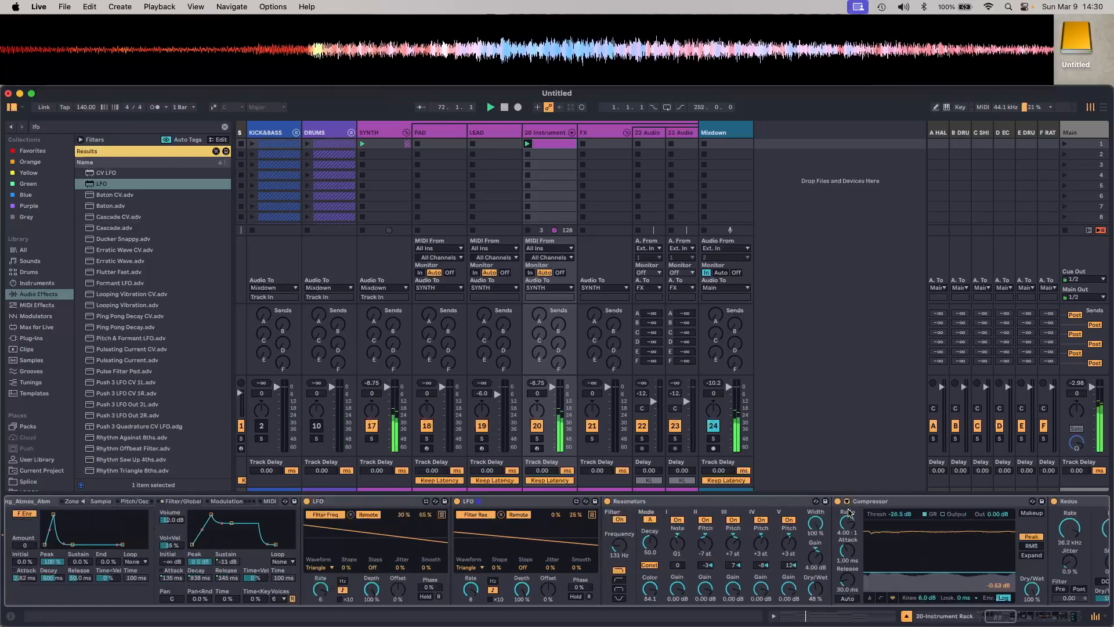
scroll(848, 513, right, 10)
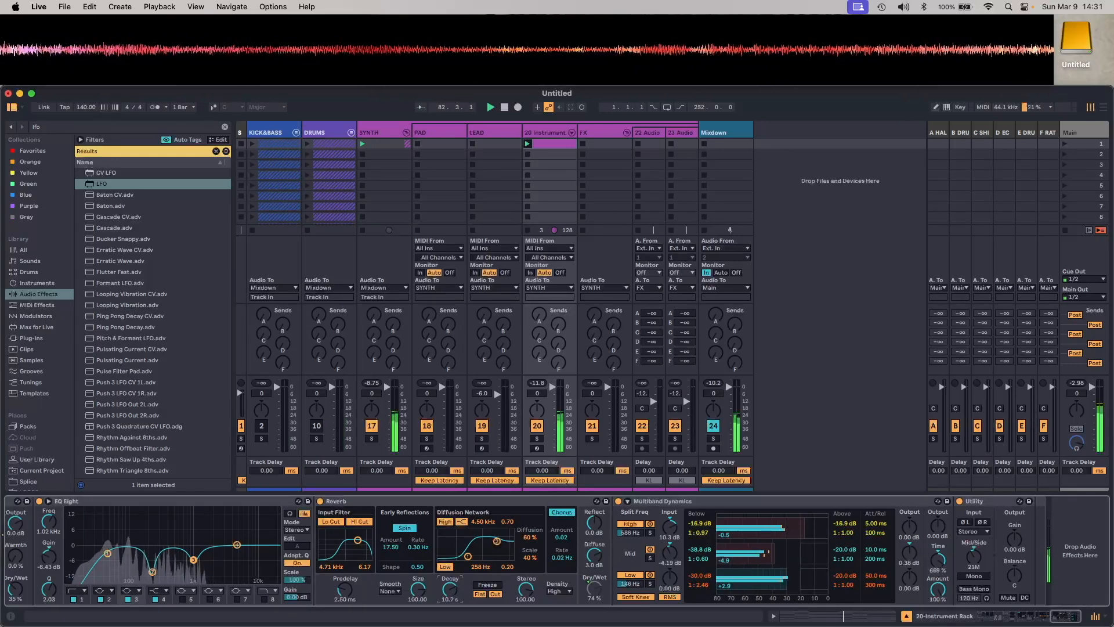
drag(450, 589, 450, 557)
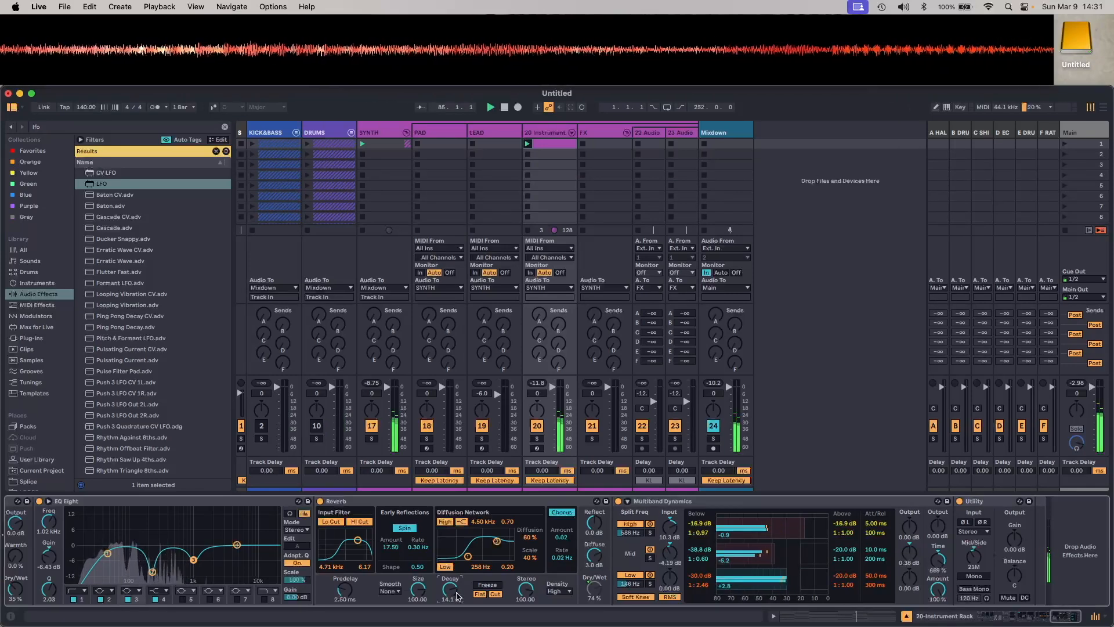
drag(237, 544, 222, 552)
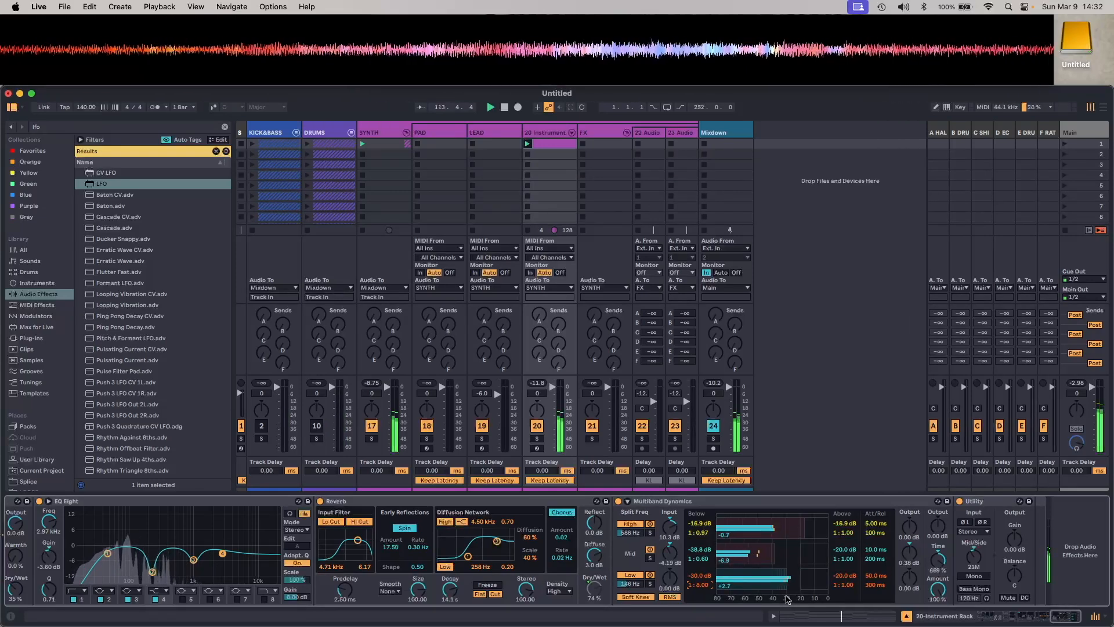
In Multiband Dynamics, set the low band's below ratio to 1 : 6.00 and the mid band's below threshold to -36.9 dB
drag(703, 549, 703, 565)
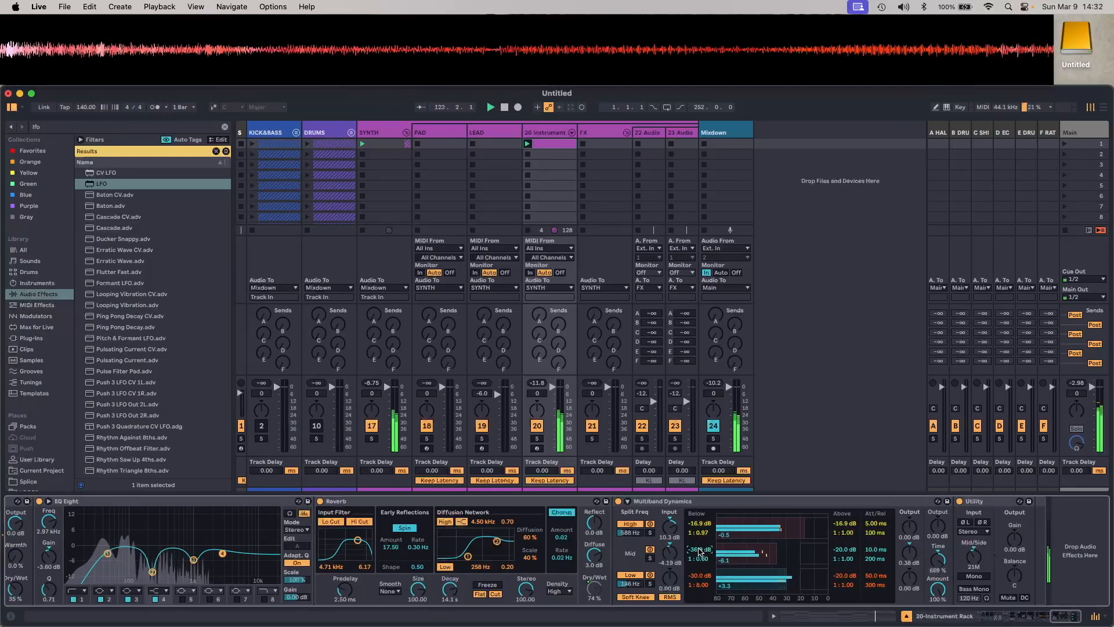
Stop playback and open the Yellow collection in the browser
click(504, 108)
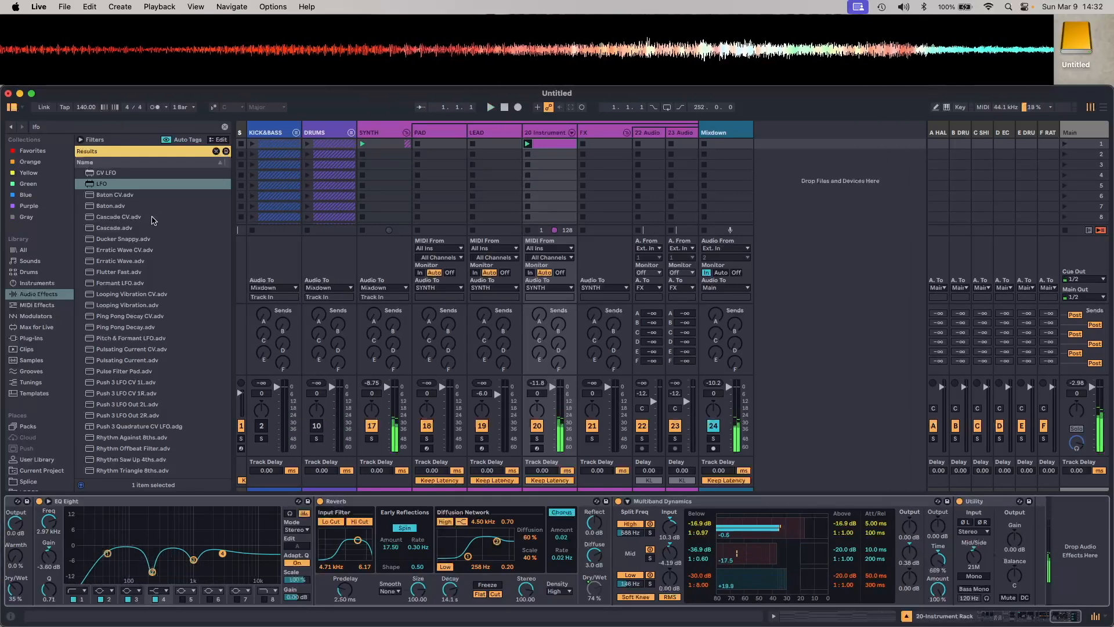
click(30, 173)
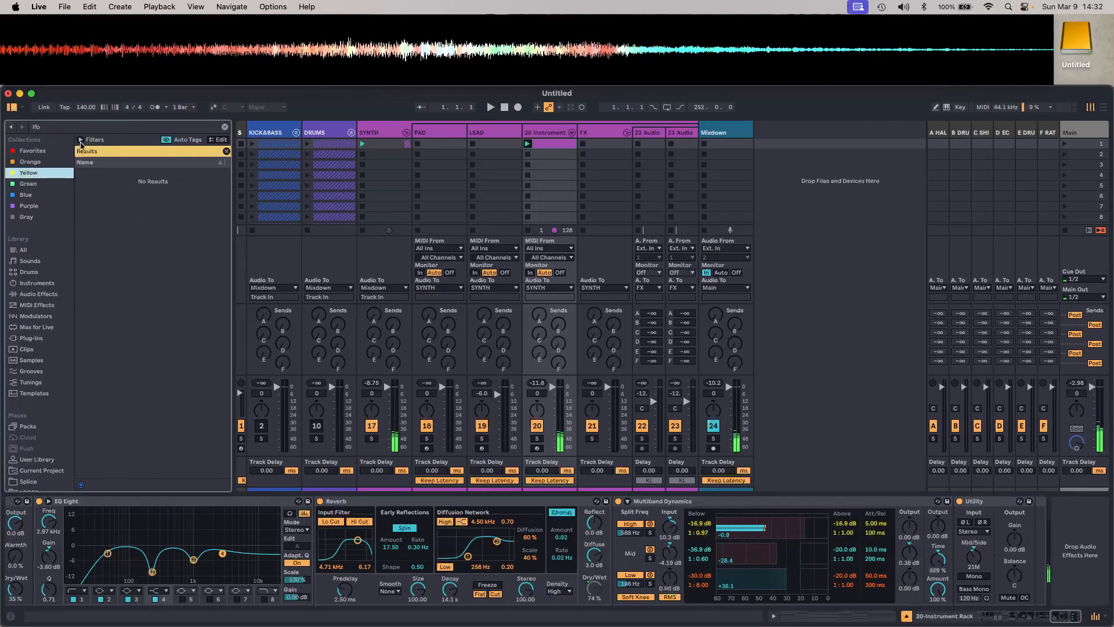
Clear the browser search and select the Crystl_Falling_Skies_Falling_Dropping_Atmos_Abm sample in the 08_Atmospheric_Loops folder, widening the browser to read full names
click(56, 126)
key(super+a)
key(BackSpace)
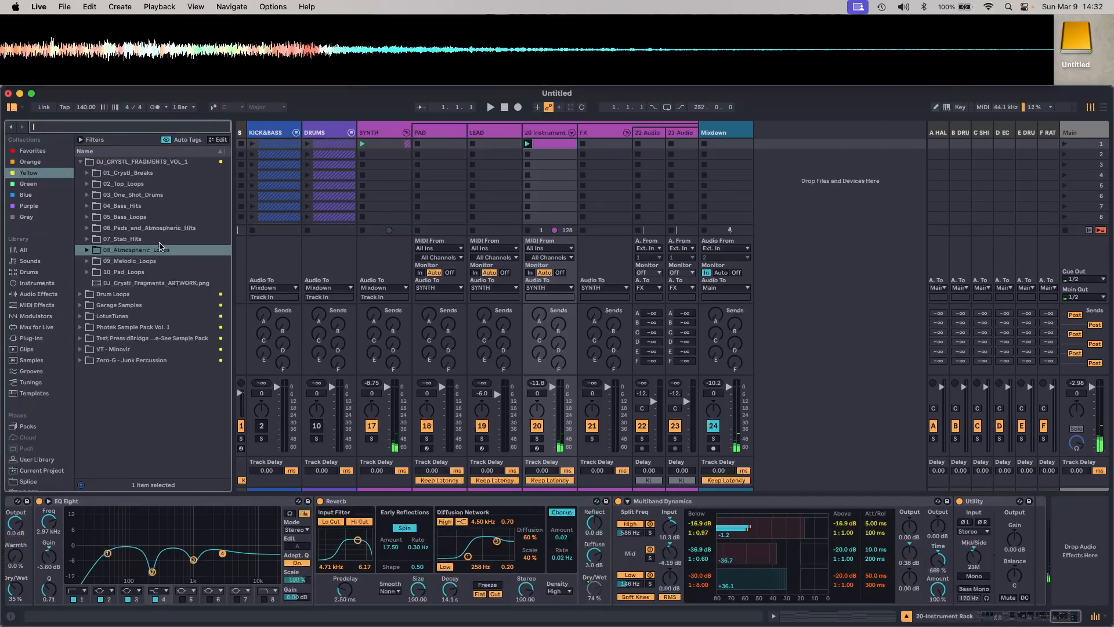
click(87, 250)
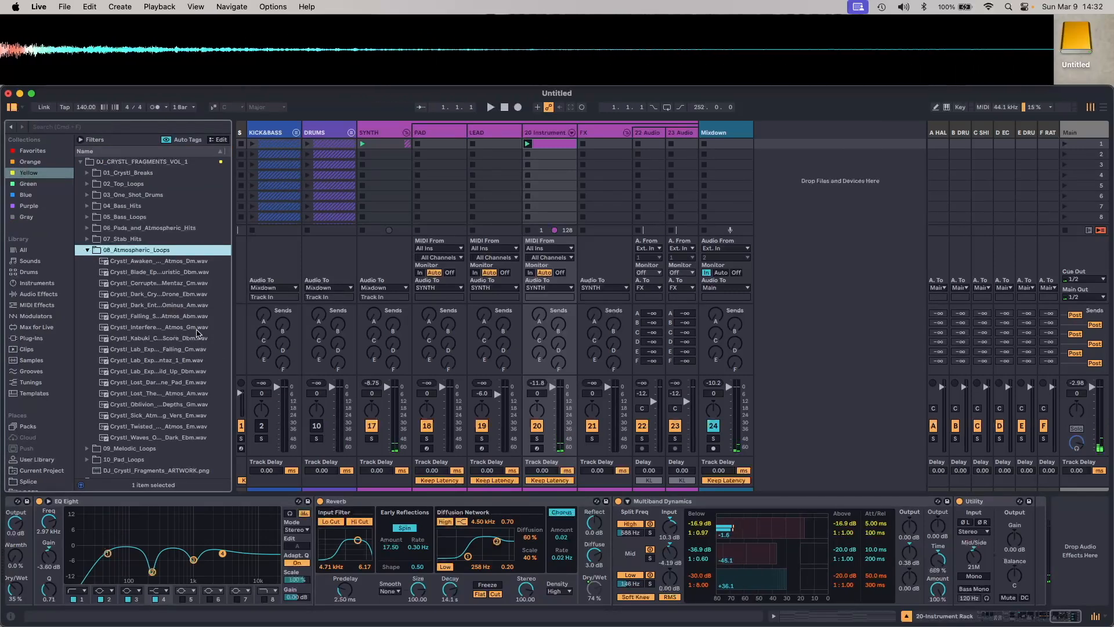
double_click(234, 312)
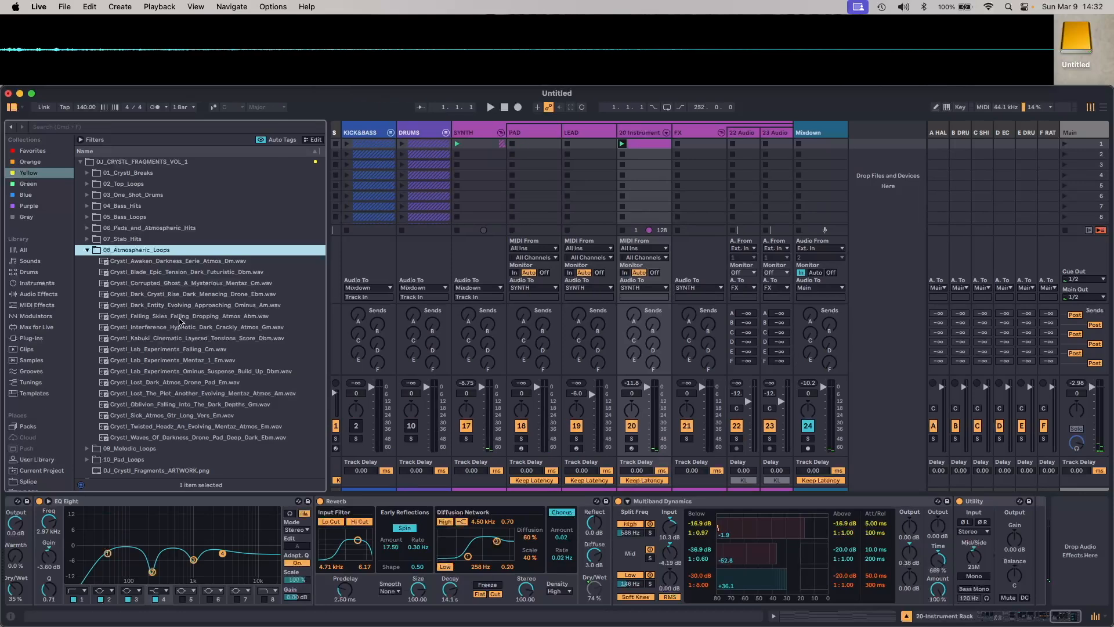
drag(180, 321, 227, 555)
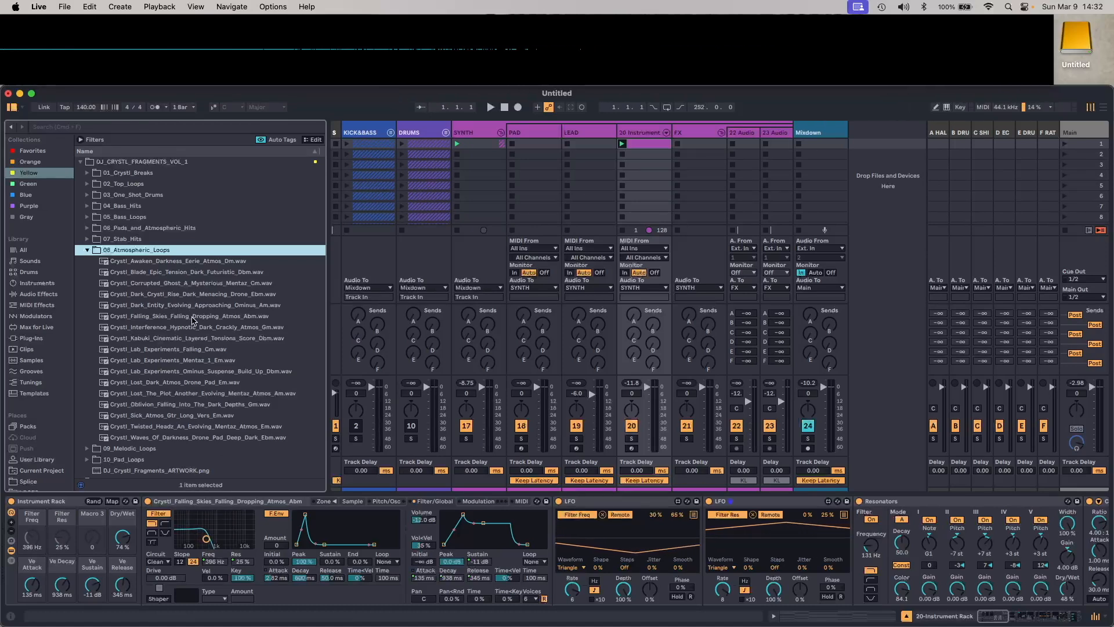
click(193, 320)
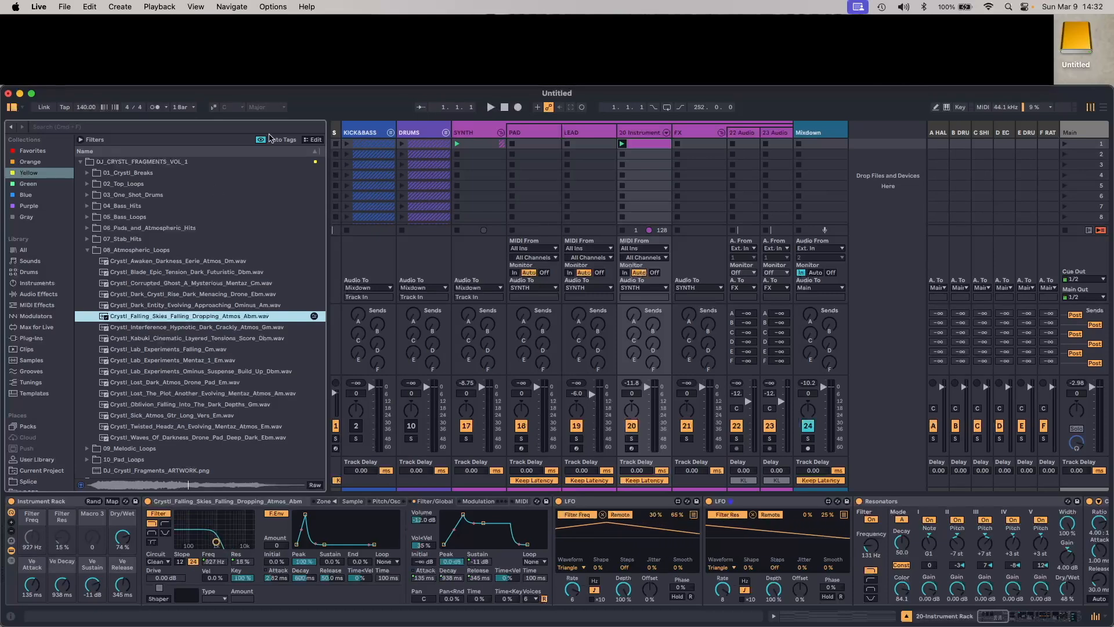
Start playback and collapse the 08_Atmospheric_Loops and DJ_CRYSTL_FRAGMENTS_VOL_1 folders in the browser
click(87, 250)
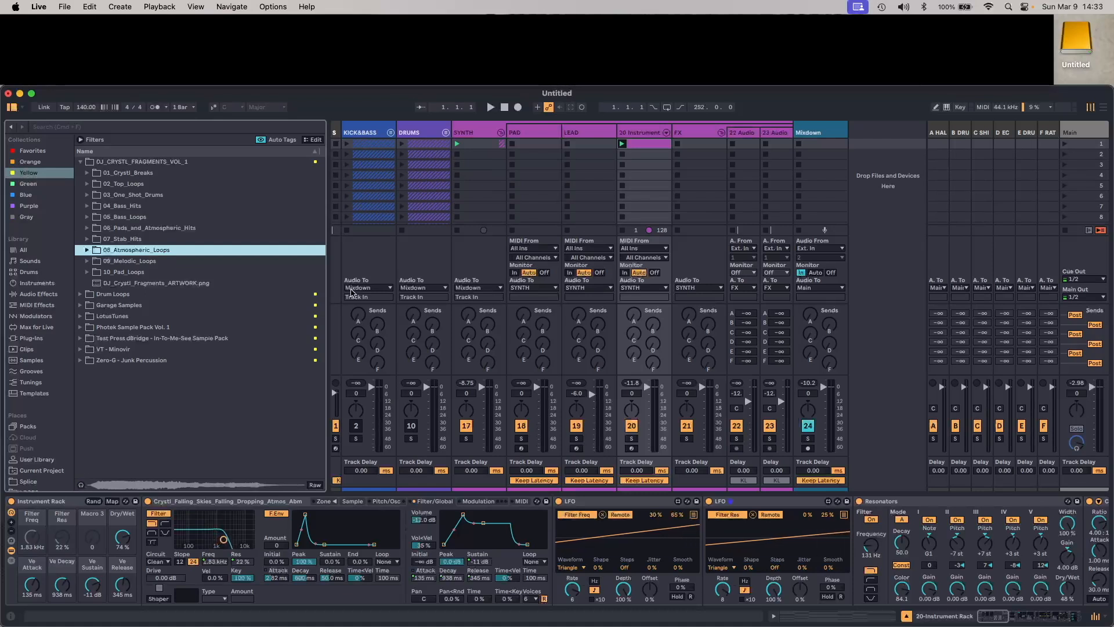
click(490, 107)
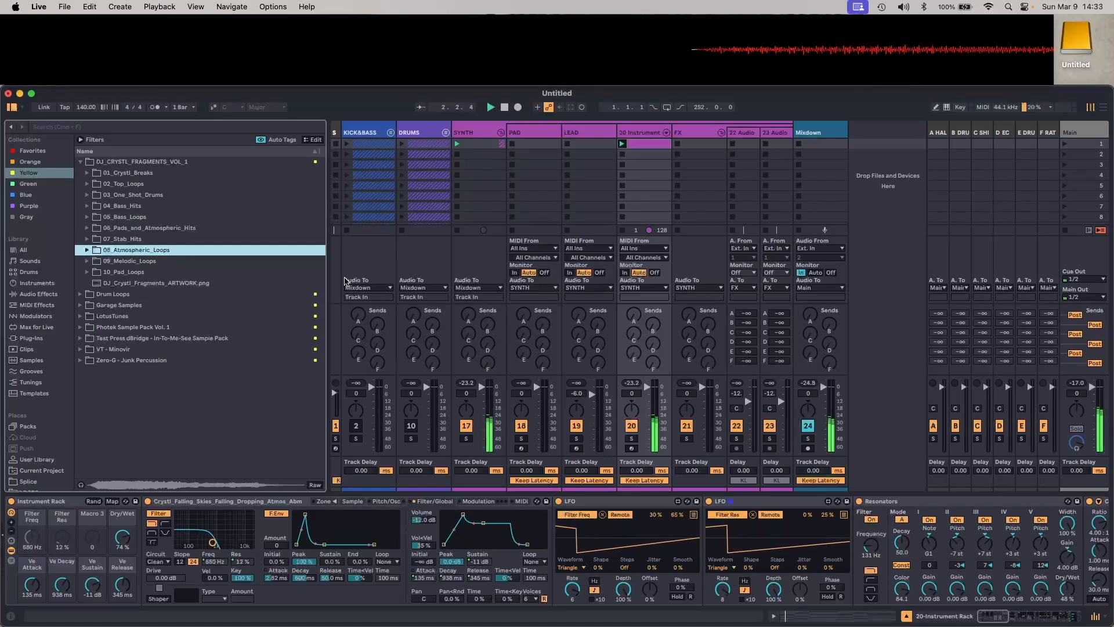
click(81, 162)
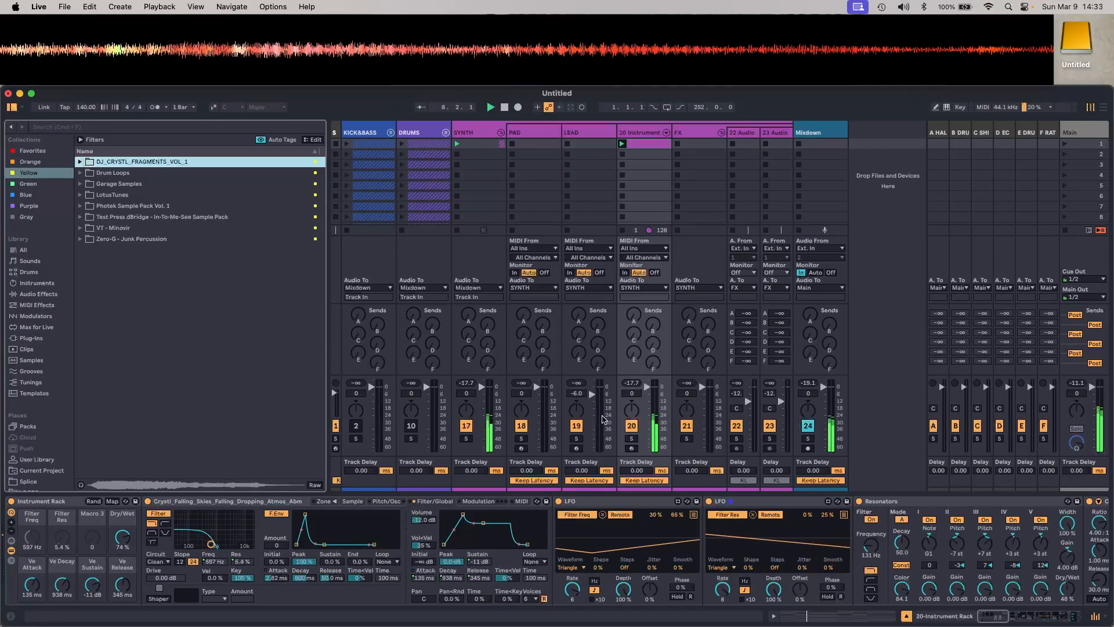
Open the pad's MIDI clip and examine its chord notes across all 32 bars while it plays
key(super+alt+e)
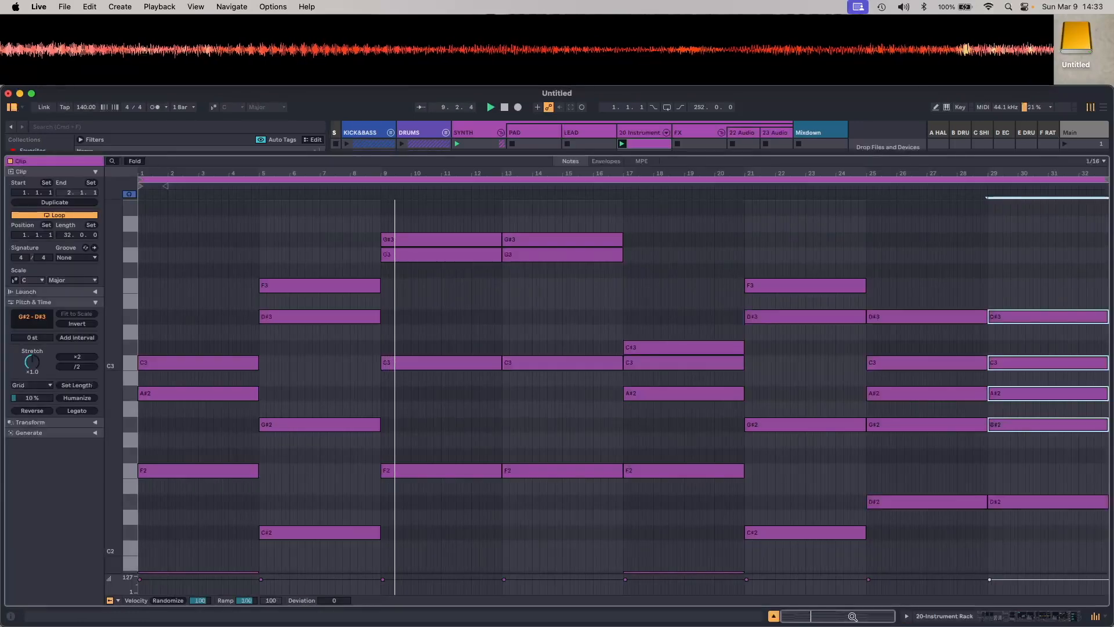
click(729, 258)
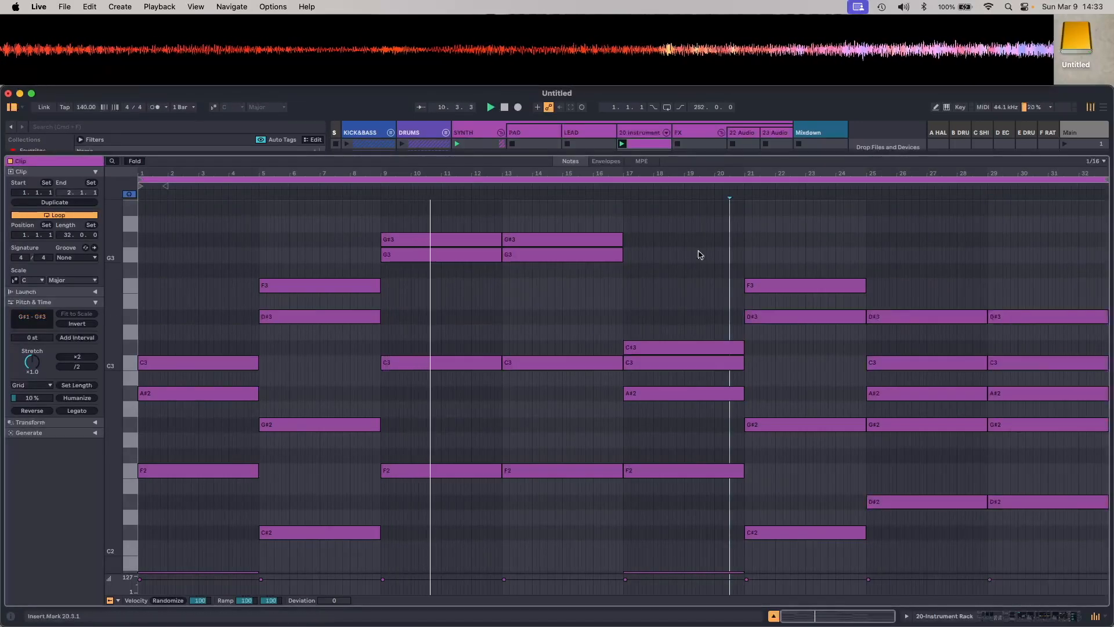
scroll(719, 258, up, 5)
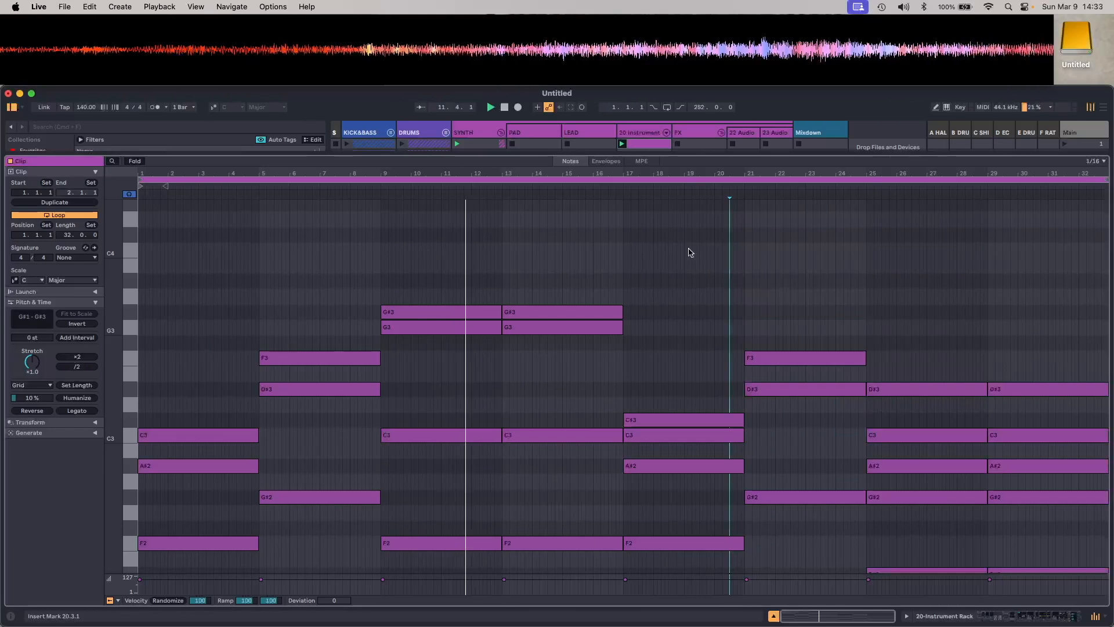
scroll(672, 301, down, 7)
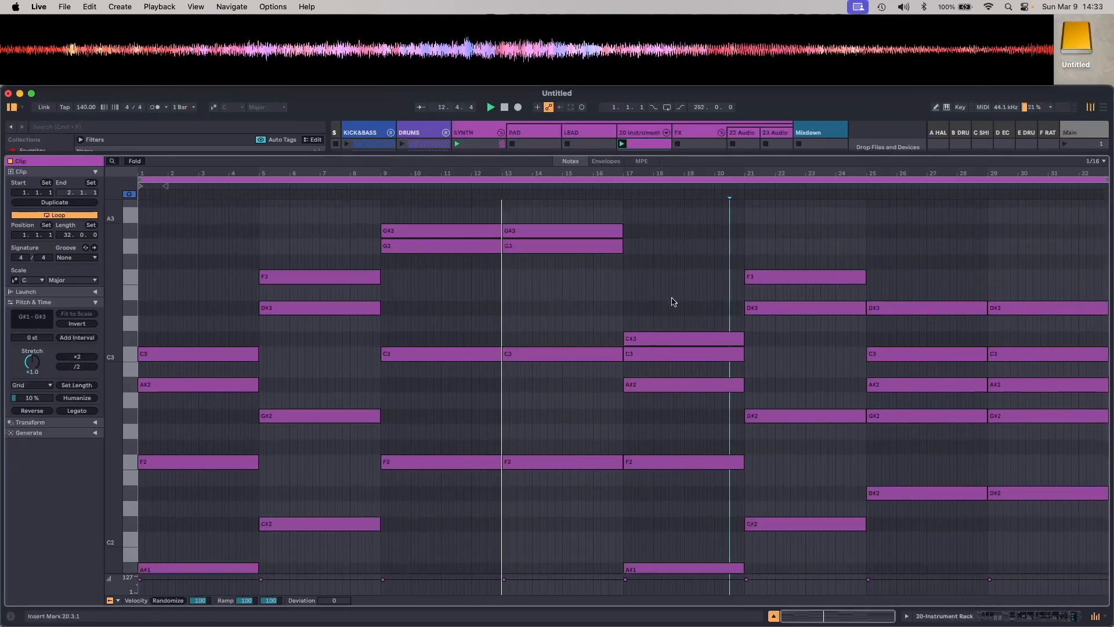
scroll(672, 302, up, 3)
scroll(672, 301, down, 4)
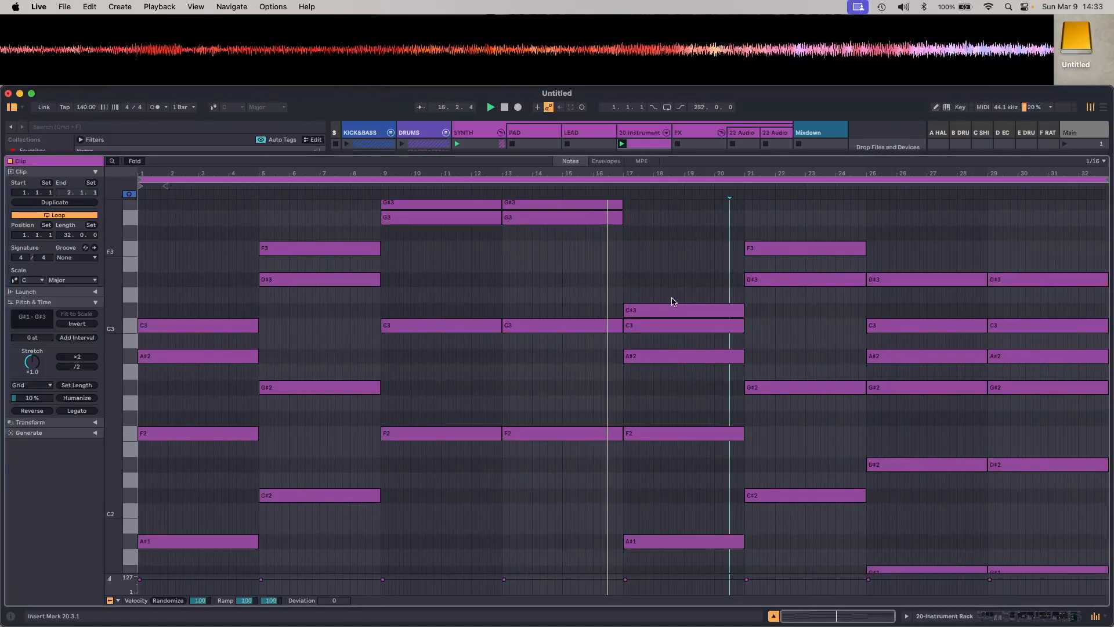
scroll(671, 301, up, 3)
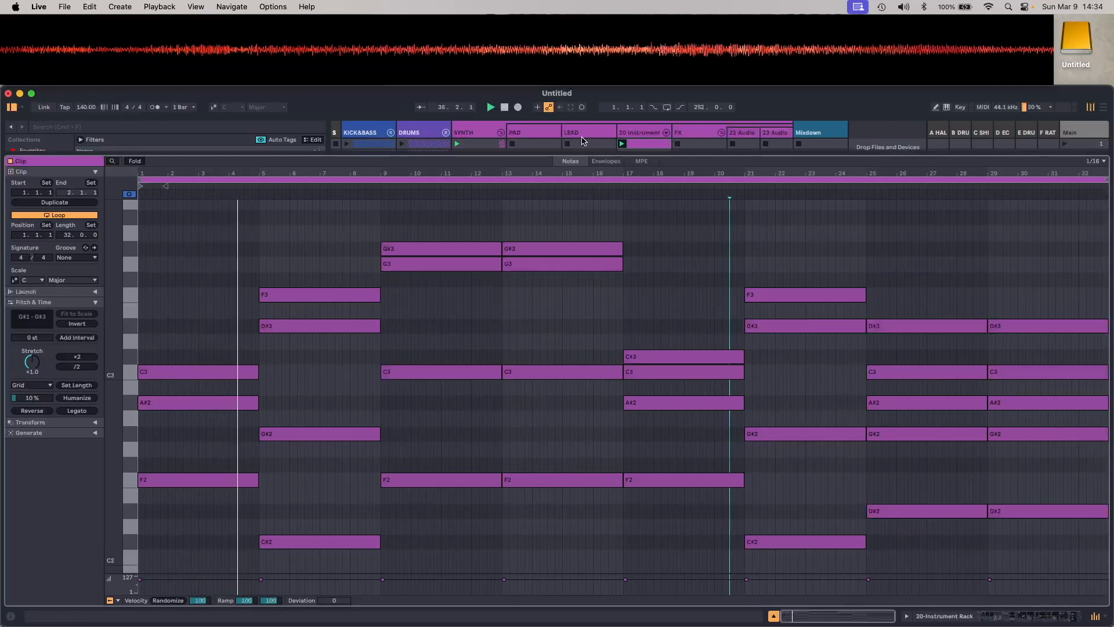
Hide the clip editor and the browser, and bring up the pad track's device chain
drag(583, 154, 625, 557)
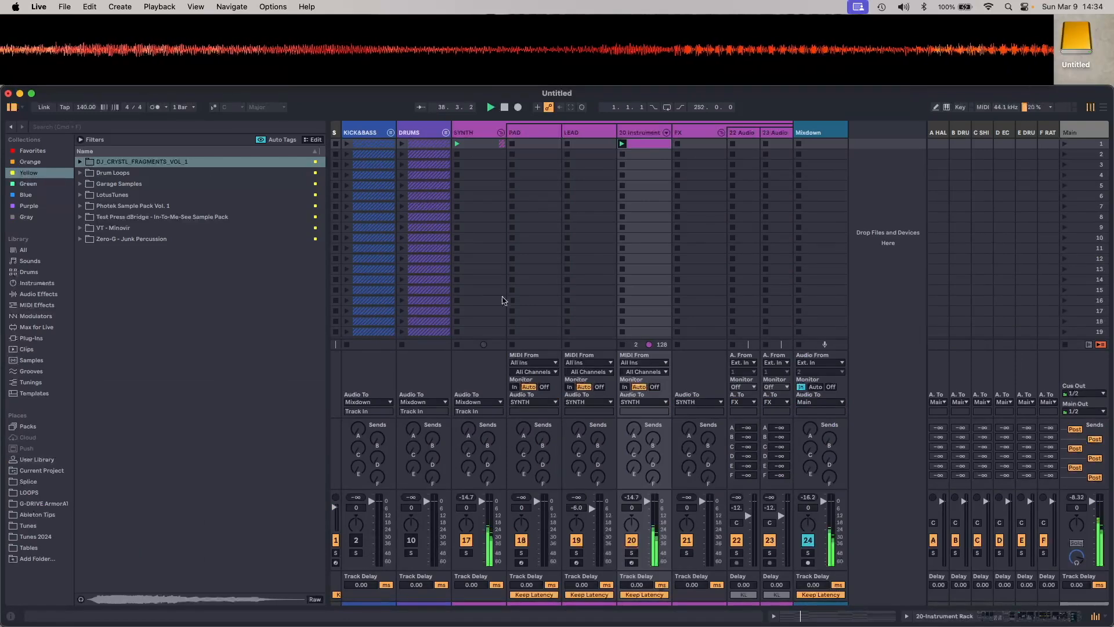
click(12, 108)
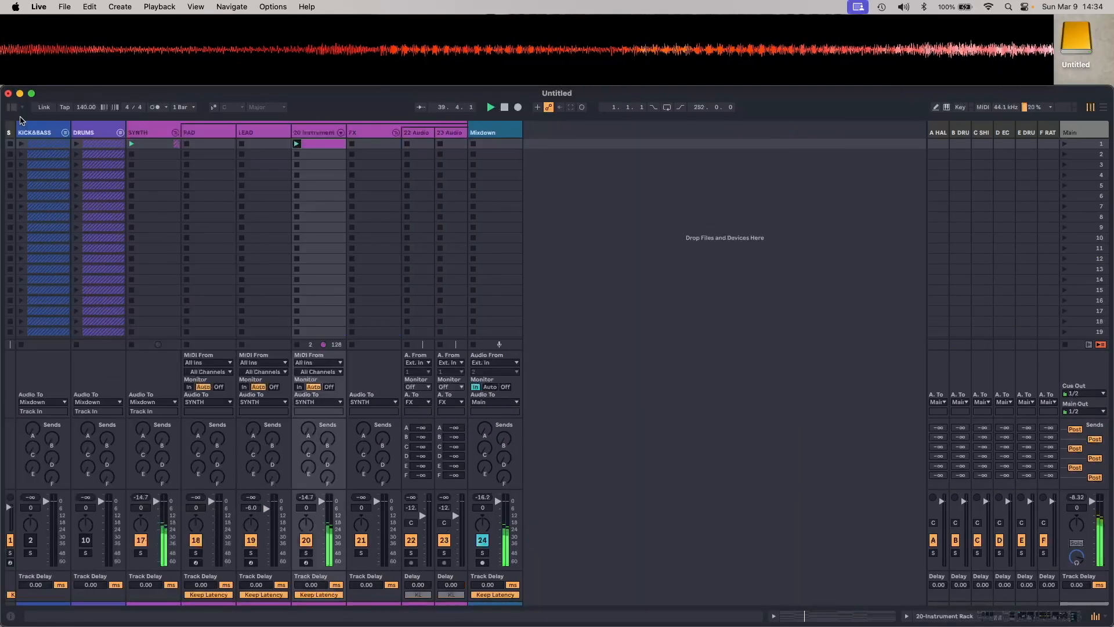
click(1061, 620)
click(1094, 618)
click(1094, 618)
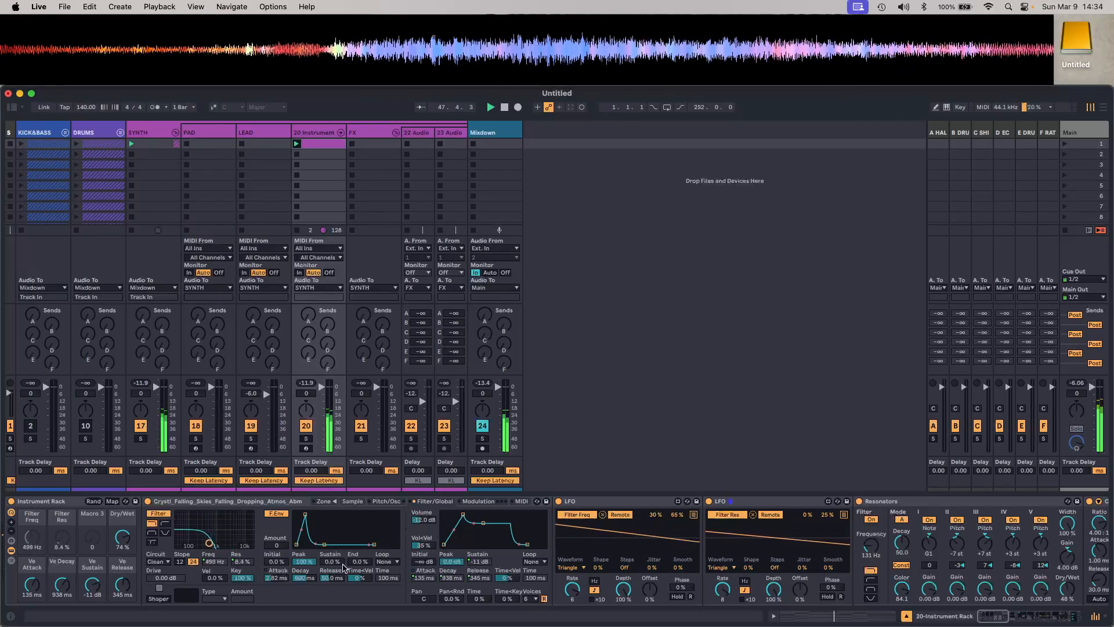
Audition the PRD, SMP, MS2 and OSR filter circuits on the sampler and return to Clean
click(163, 565)
click(166, 603)
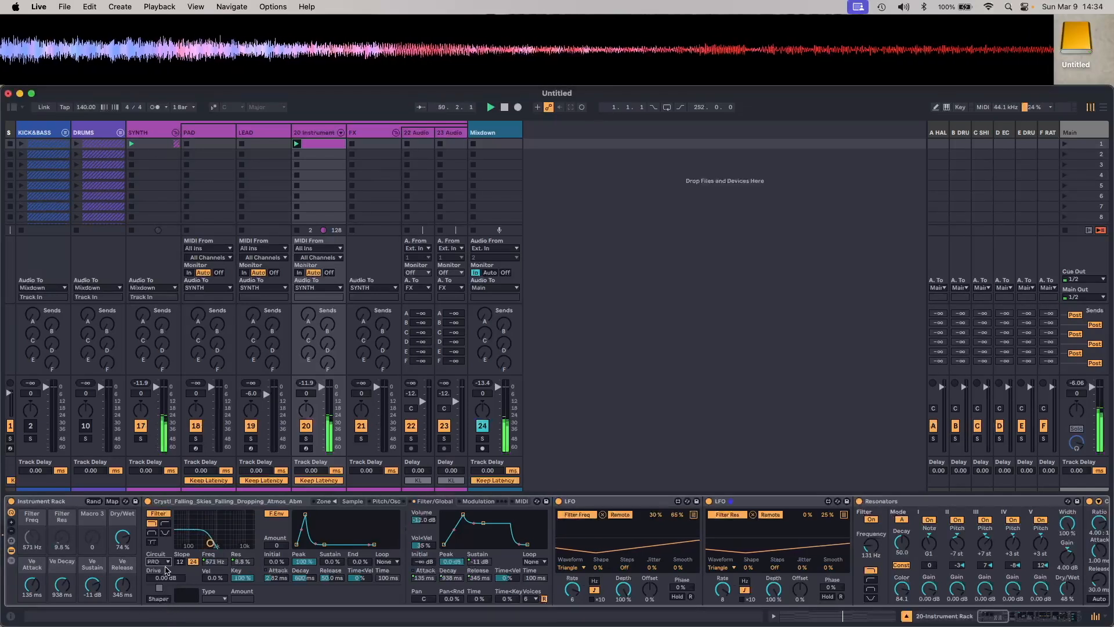
click(166, 564)
click(165, 598)
click(167, 563)
click(165, 587)
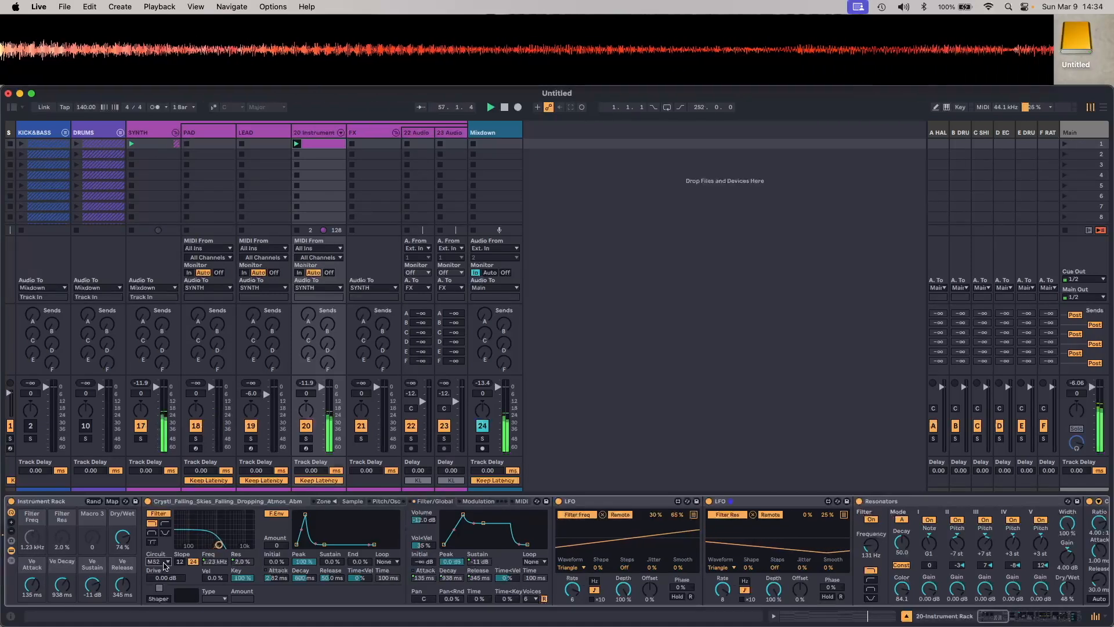
click(165, 562)
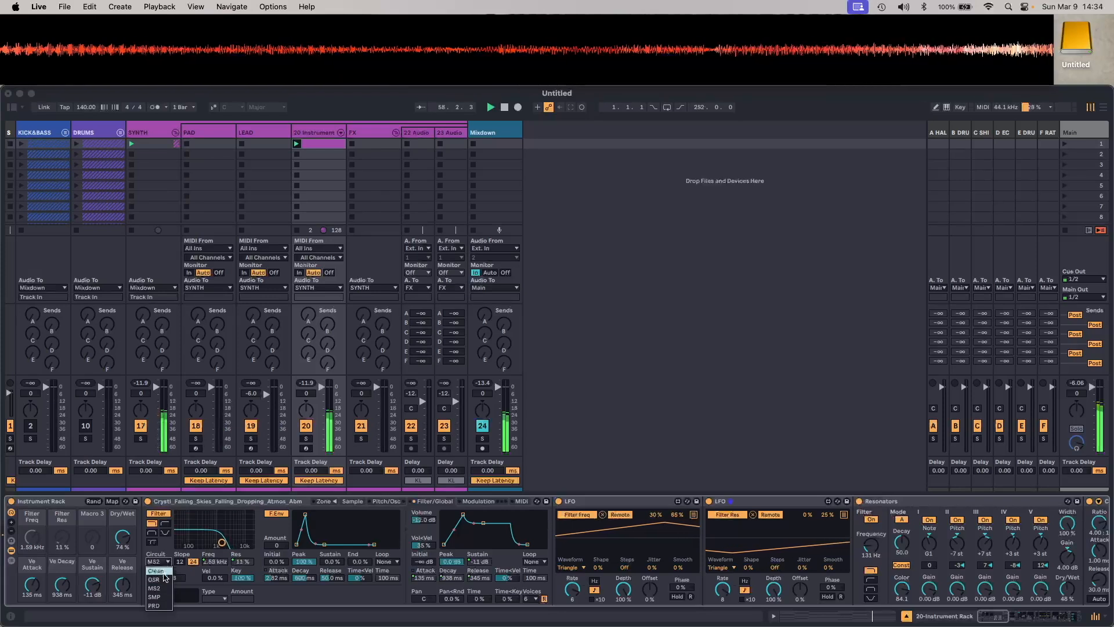
click(165, 578)
click(167, 563)
click(166, 570)
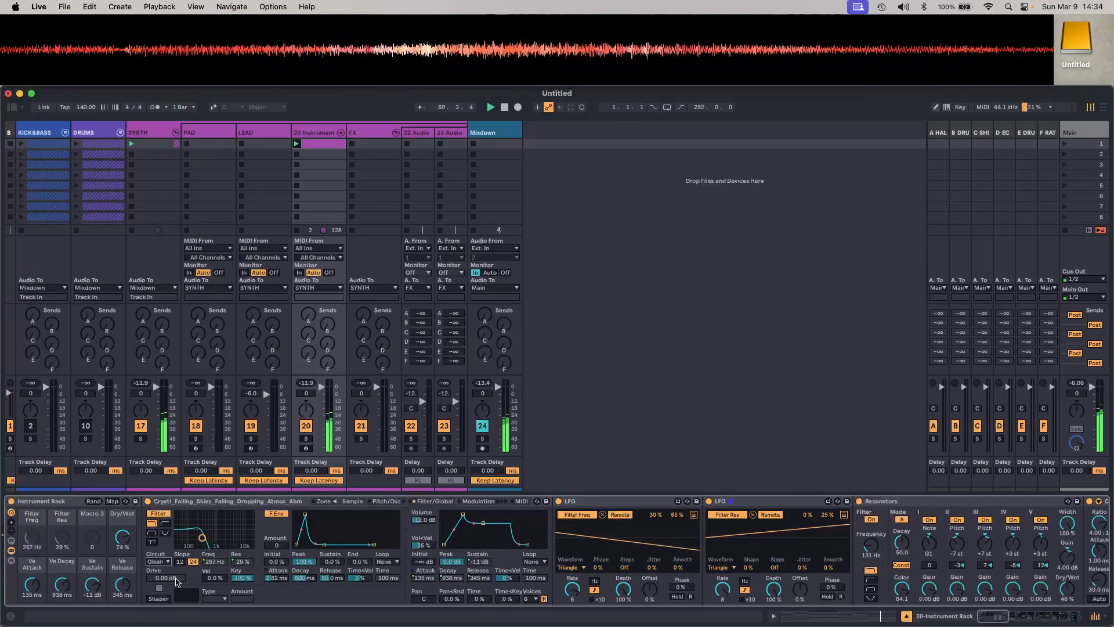
Audition the OSR, MS2, SMP and PRD filter circuits with the sampler's filter drive raised to about 17 dB
click(165, 563)
click(166, 581)
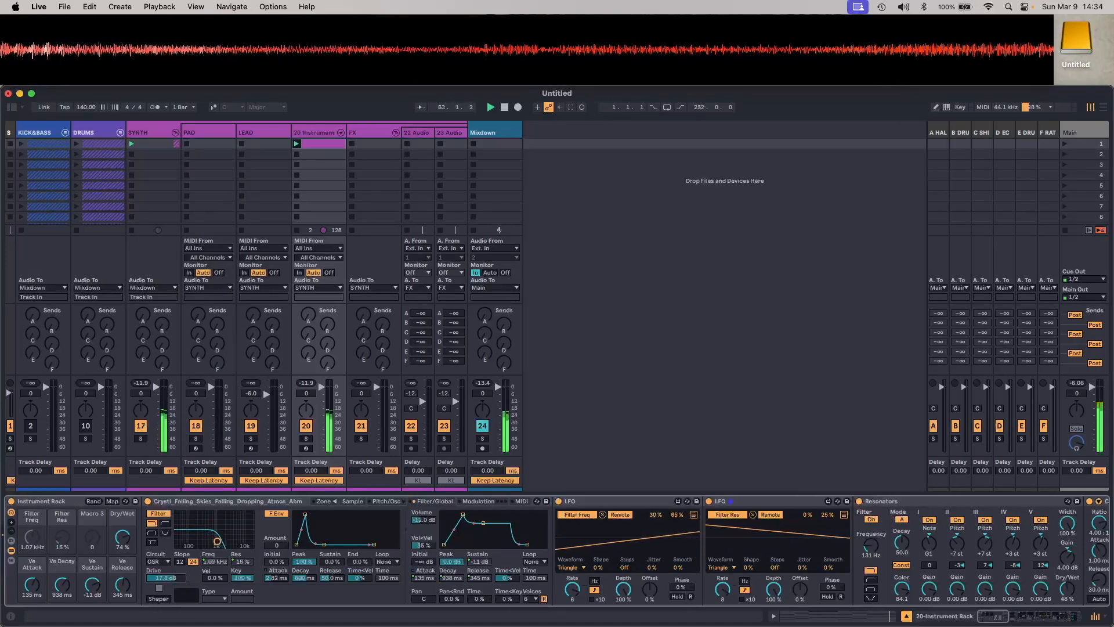
click(166, 562)
click(163, 588)
click(165, 562)
click(163, 595)
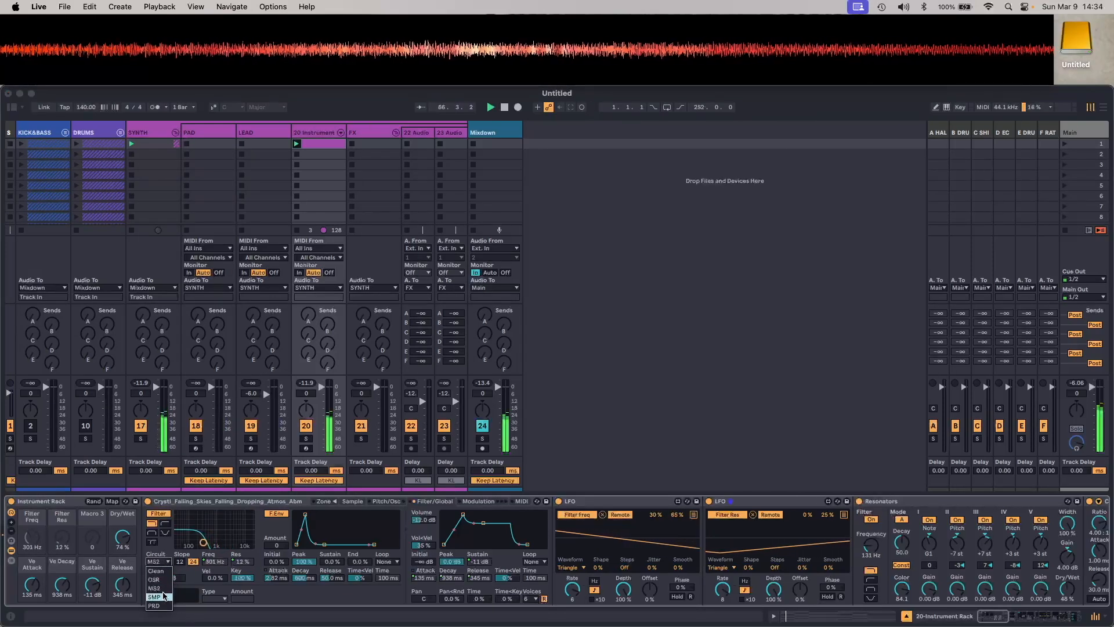
click(165, 562)
click(163, 604)
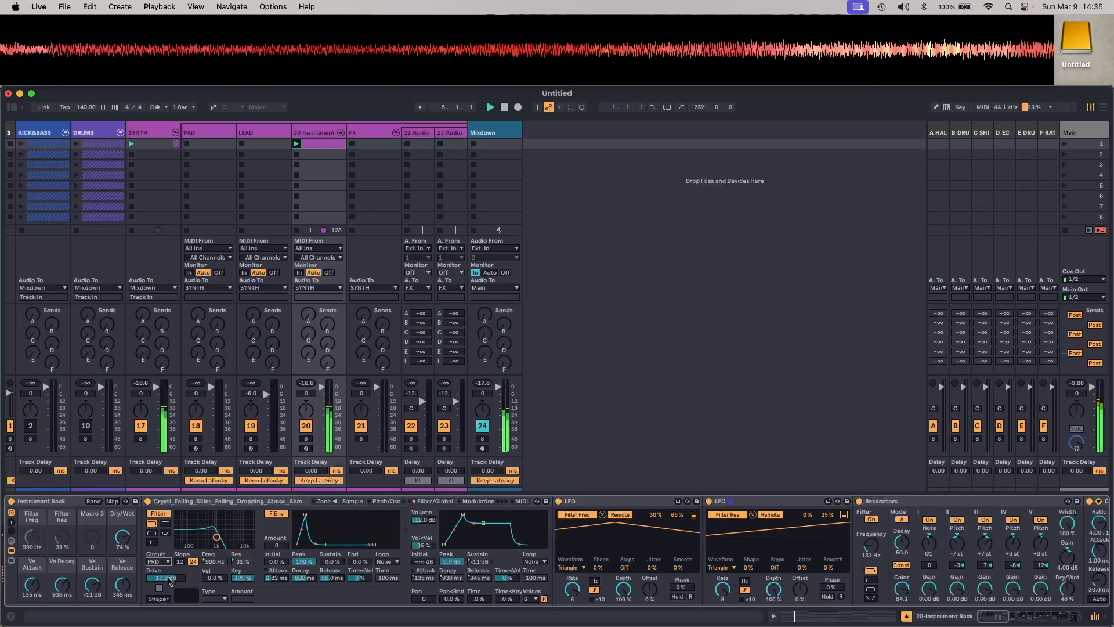
Reset the sampler's filter drive to 0.00 dB and its circuit to Clean
drag(168, 572, 168, 578)
click(165, 561)
click(165, 561)
click(165, 561)
click(159, 570)
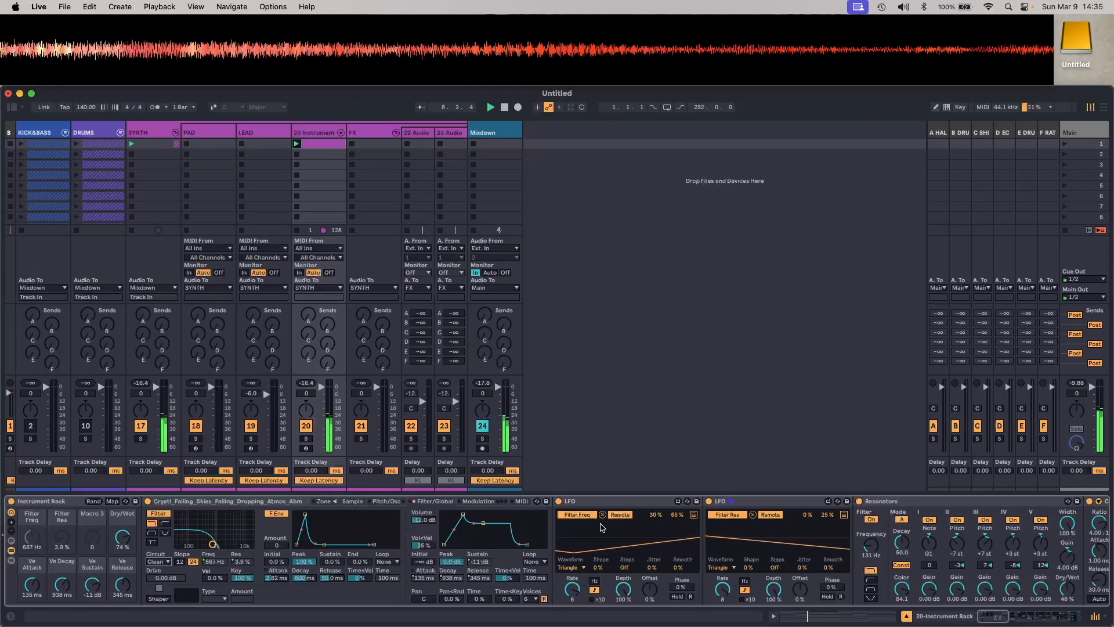
In the pad clip, move the G#3 and G3 notes of bars 9 to 16 down an octave, and return the G notes to G3
click(811, 616)
drag(617, 470, 638, 174)
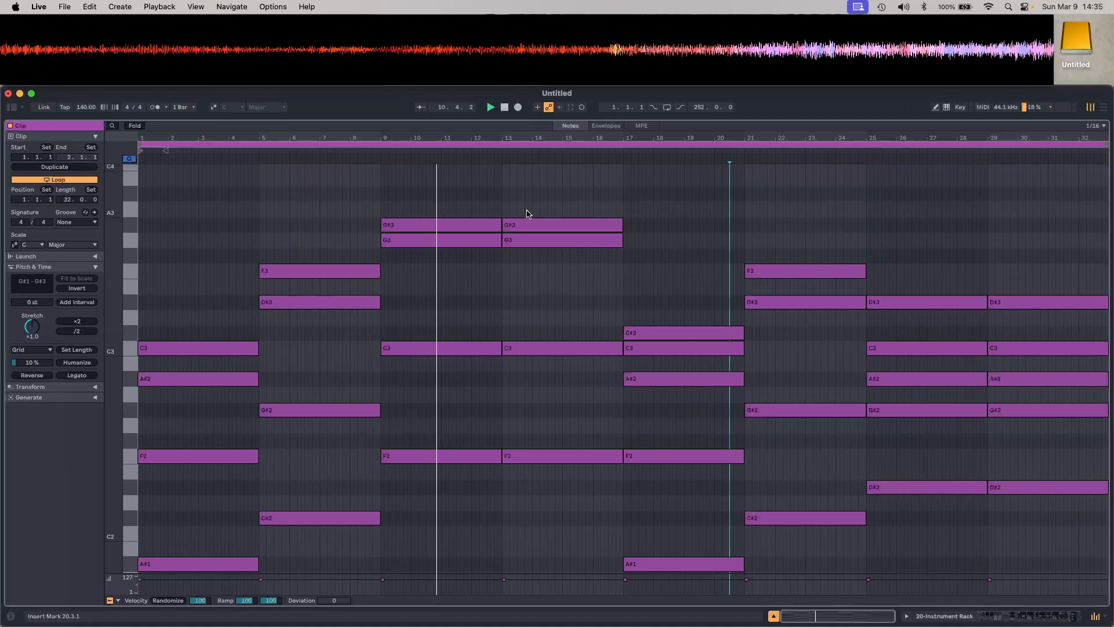
drag(440, 194, 562, 256)
key(shift+Down)
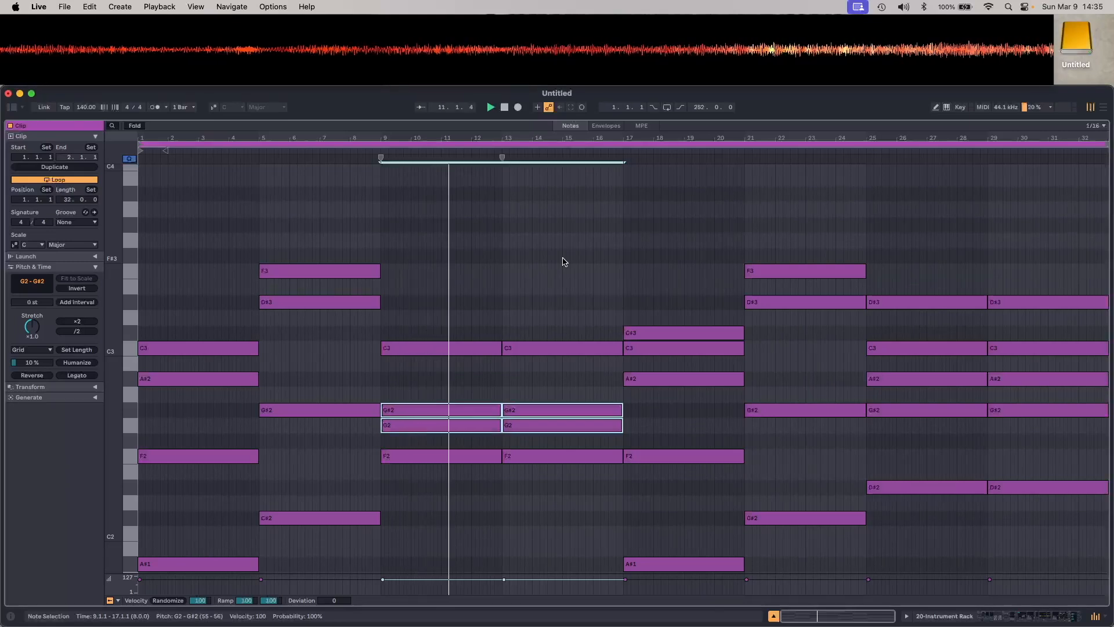
drag(349, 427, 612, 444)
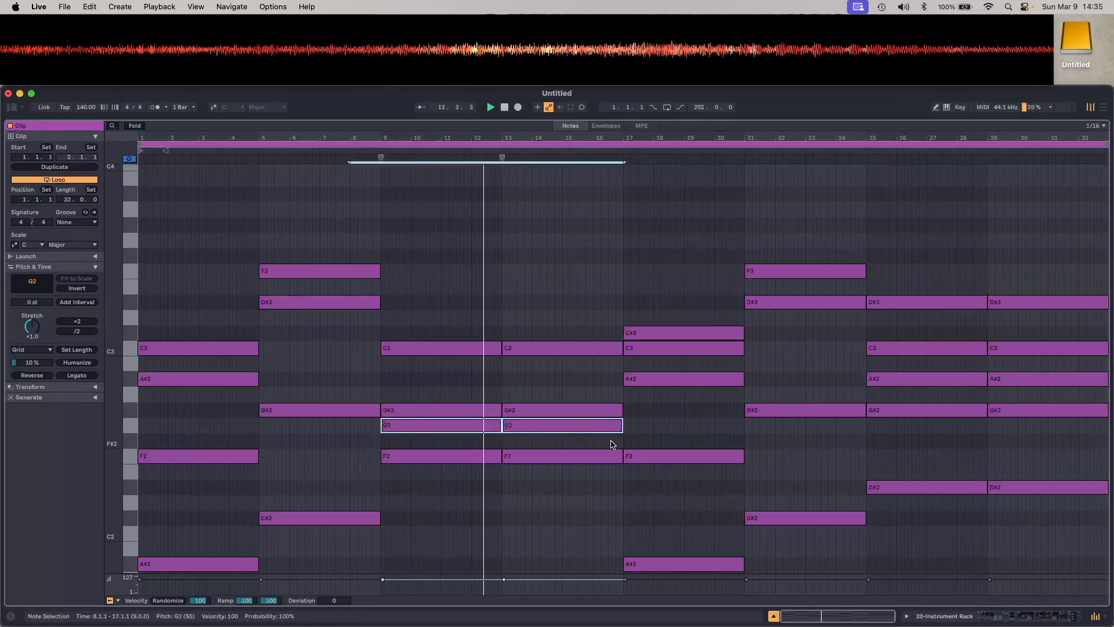
key(shift+Up)
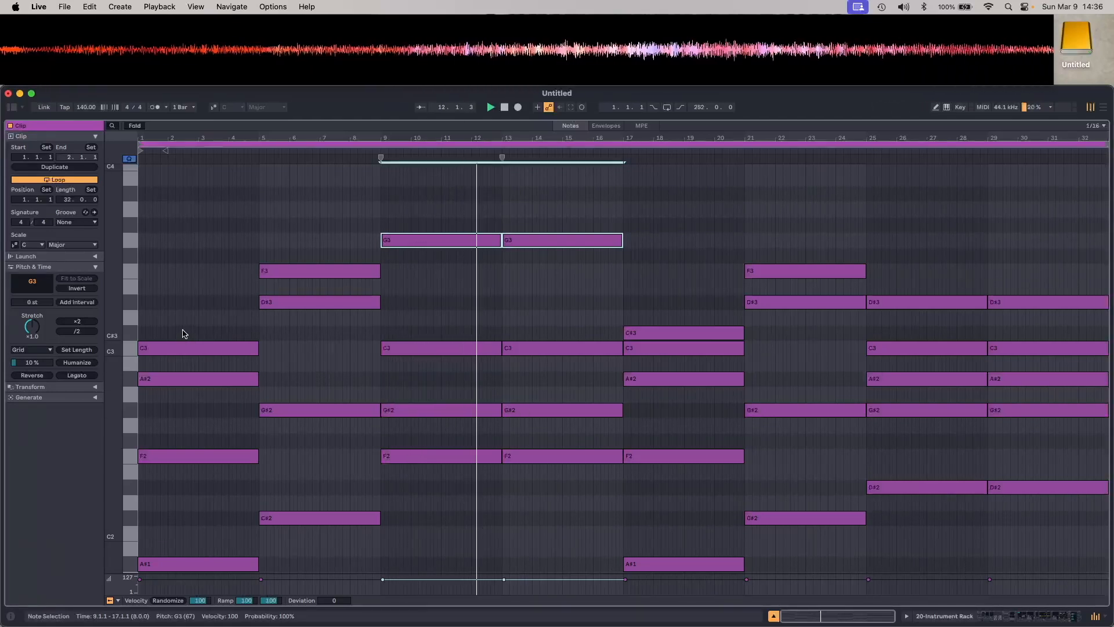
Restart playback and try lengthening the first chord's four notes slightly past bar 5, restoring them to four bars
drag(145, 325, 261, 563)
key(space)
key(space)
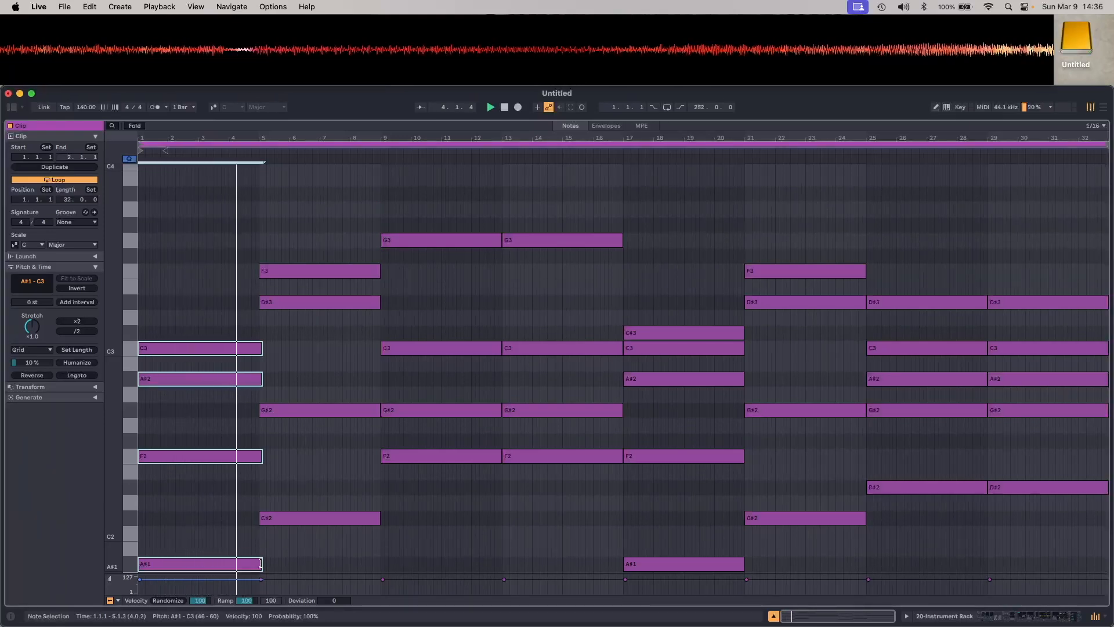
drag(260, 562, 257, 563)
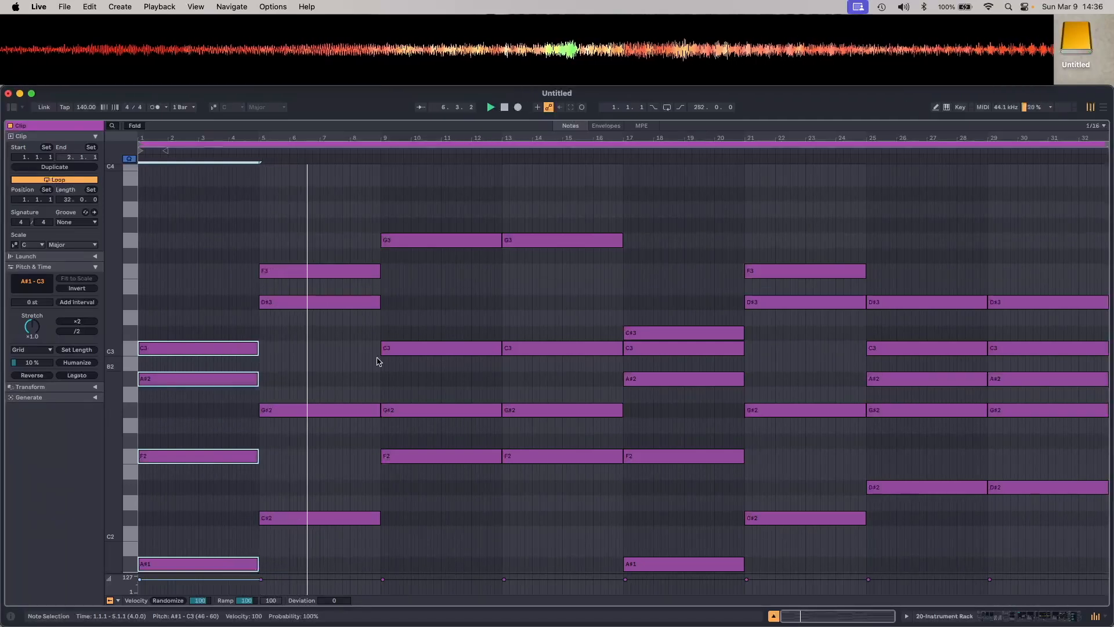
Return to the pad track's device chain and set the Saturator's color Amt Lo to -64%, trying -54% and -31% on the way
drag(509, 120, 571, 609)
click(989, 616)
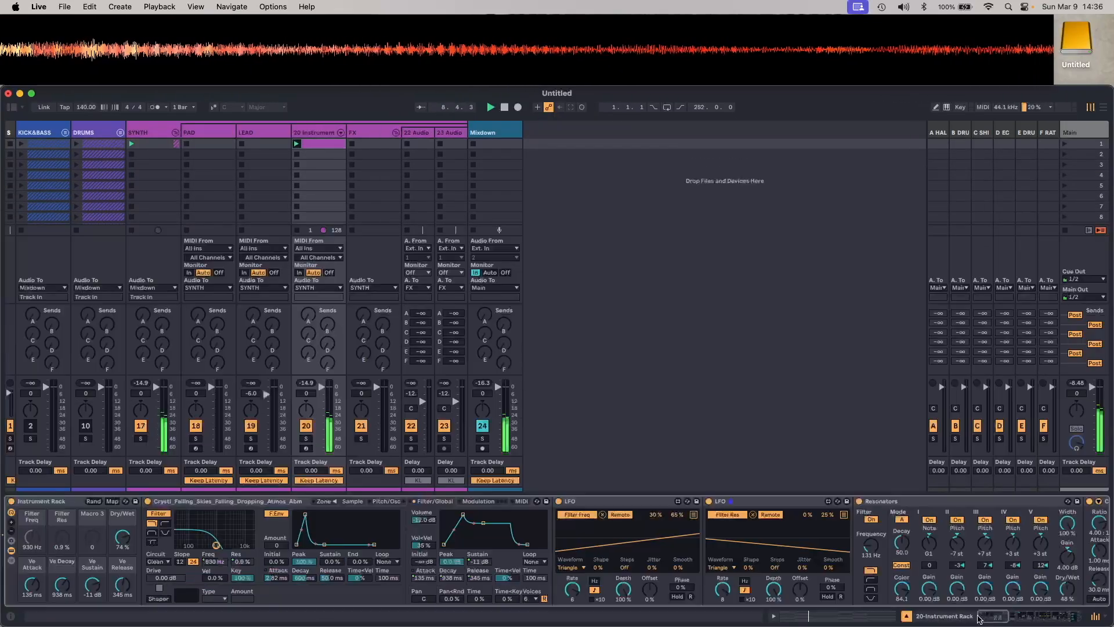
click(352, 502)
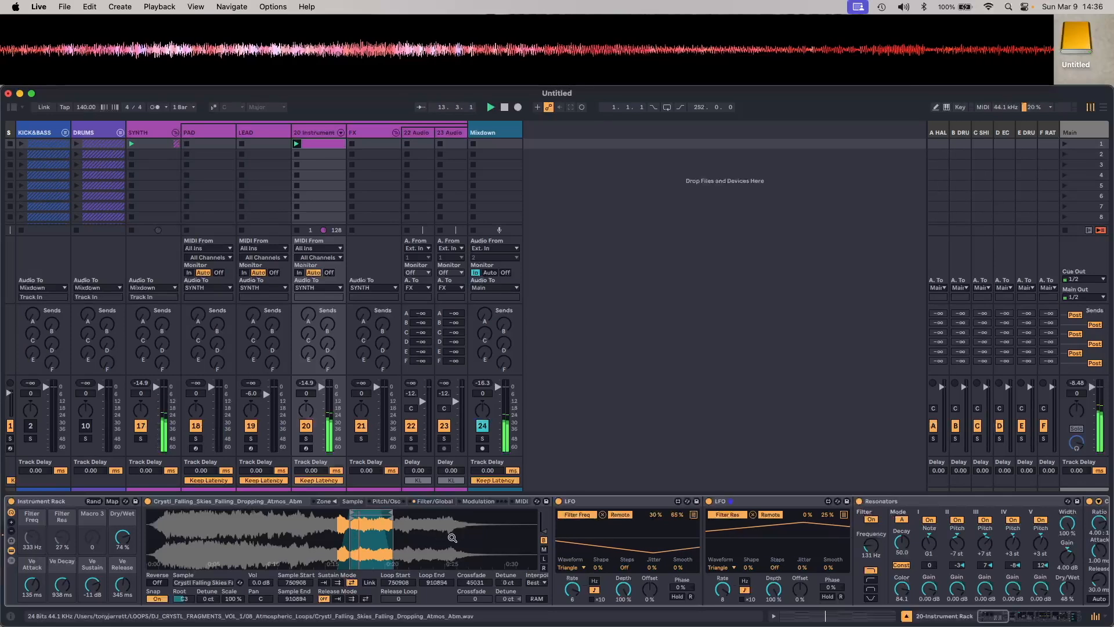
scroll(441, 536, right, 10)
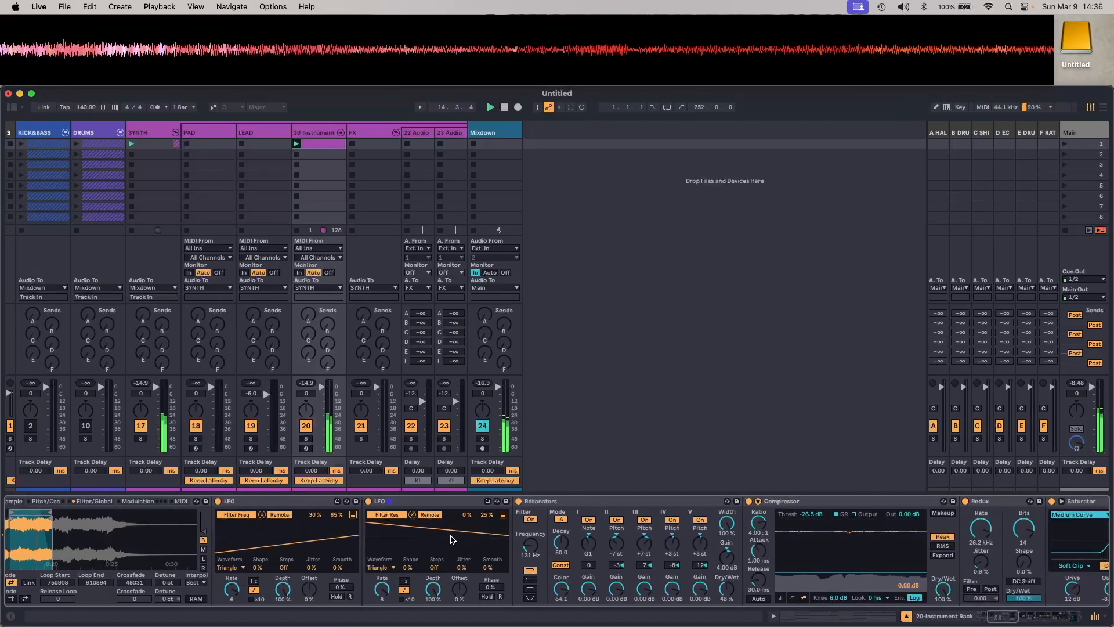
scroll(452, 539, right, 10)
scroll(453, 540, right, 15)
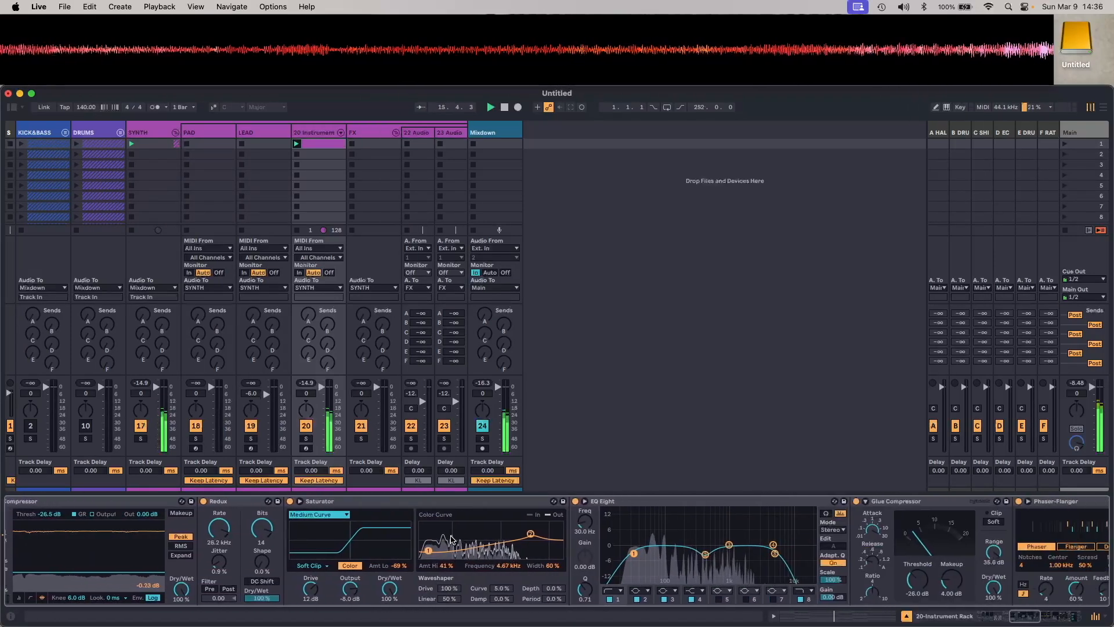
drag(328, 551, 328, 542)
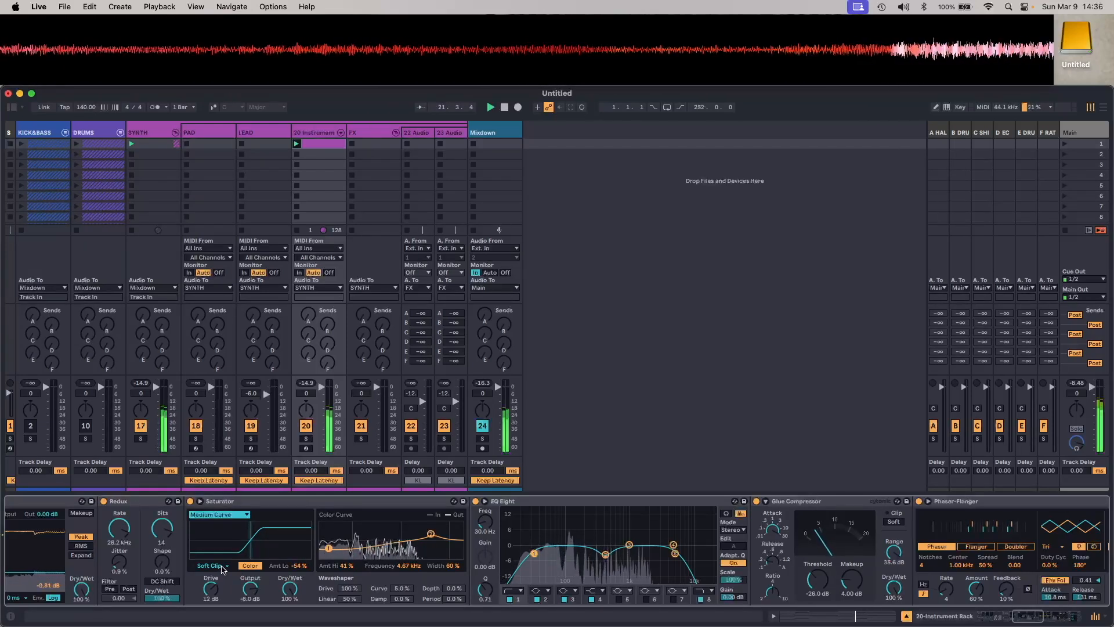
click(284, 567)
drag(285, 566, 284, 564)
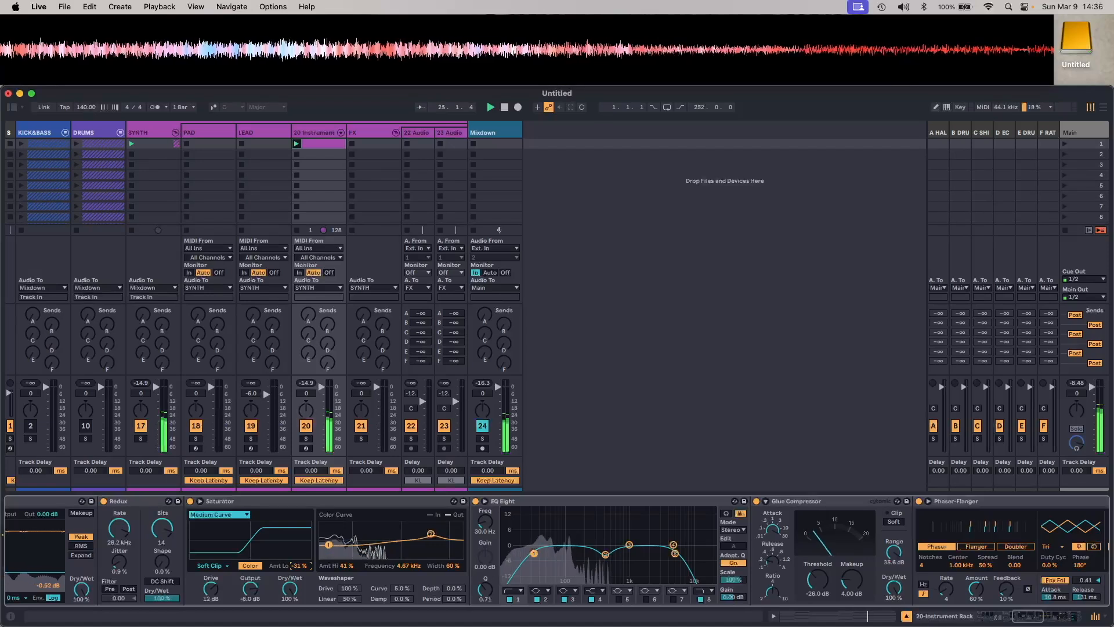
drag(285, 564, 284, 579)
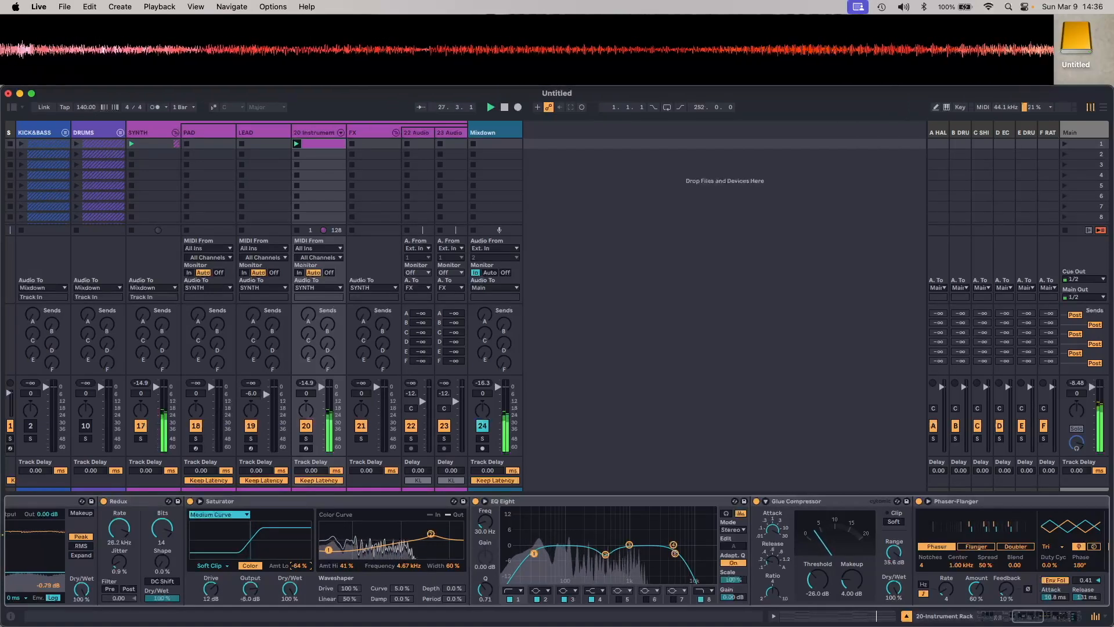
Audition the Saturator's Hard Curve, Sinoid Fold and Digital Clip shapes, returning it to Medium Curve
click(240, 514)
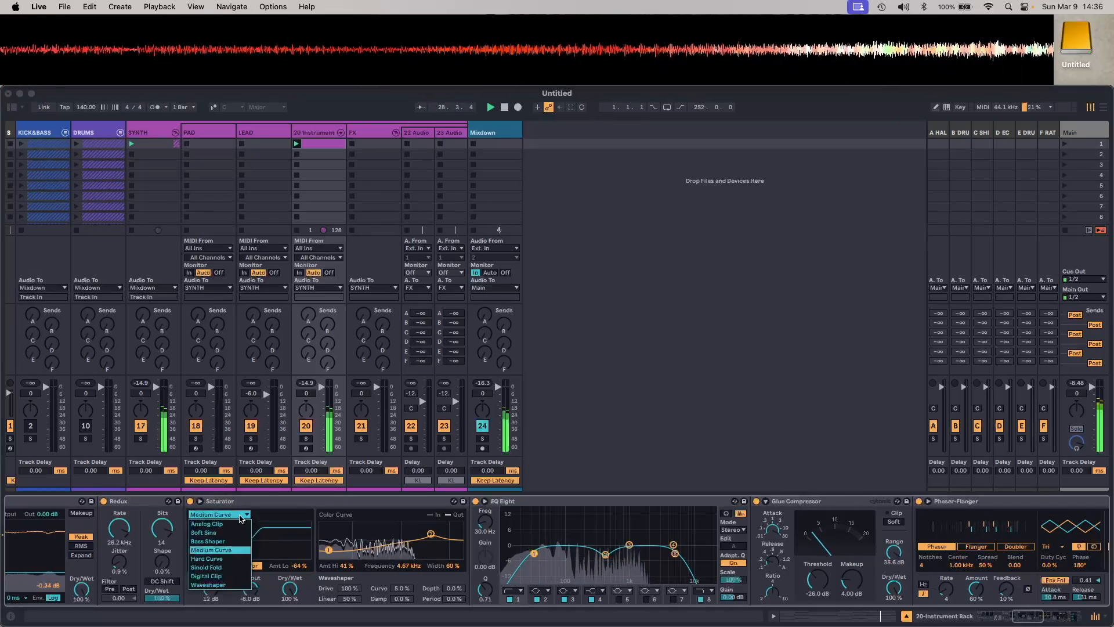
click(230, 531)
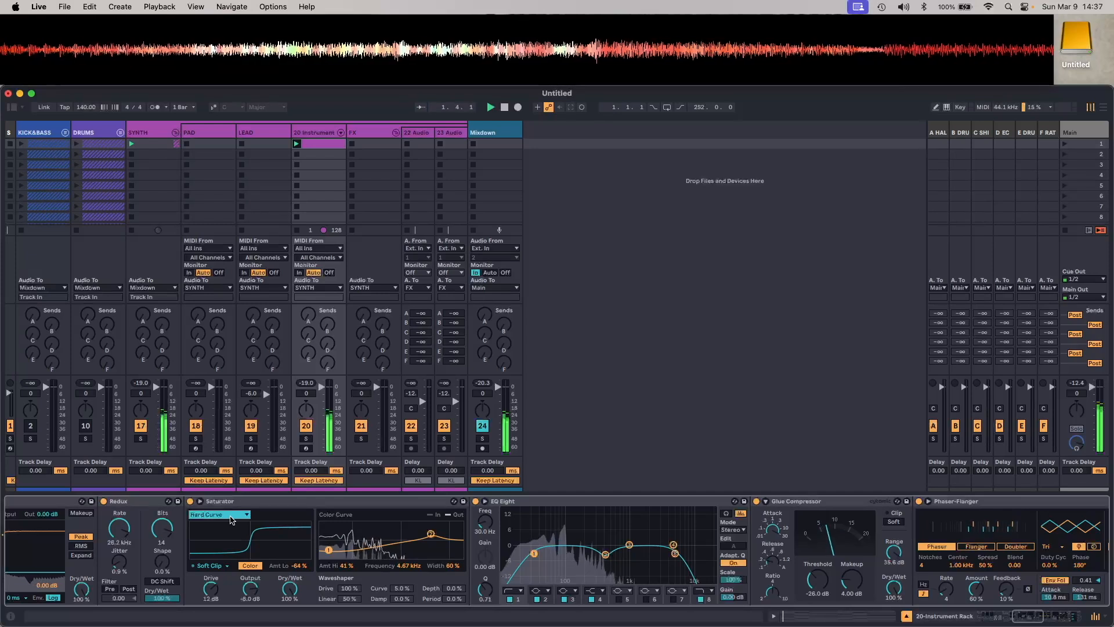
click(230, 515)
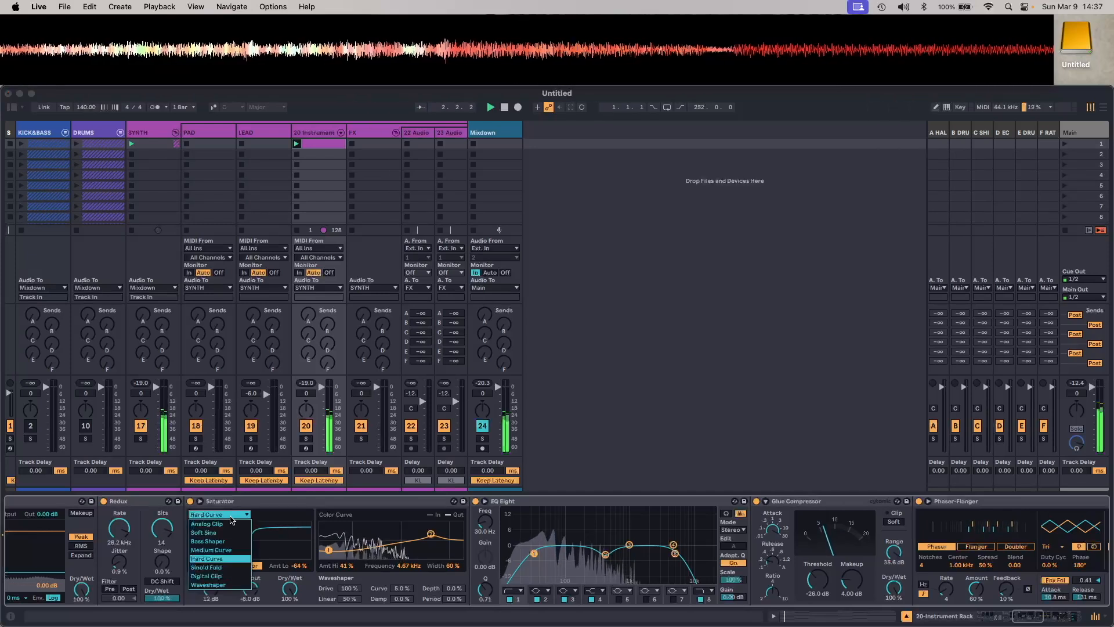
click(232, 567)
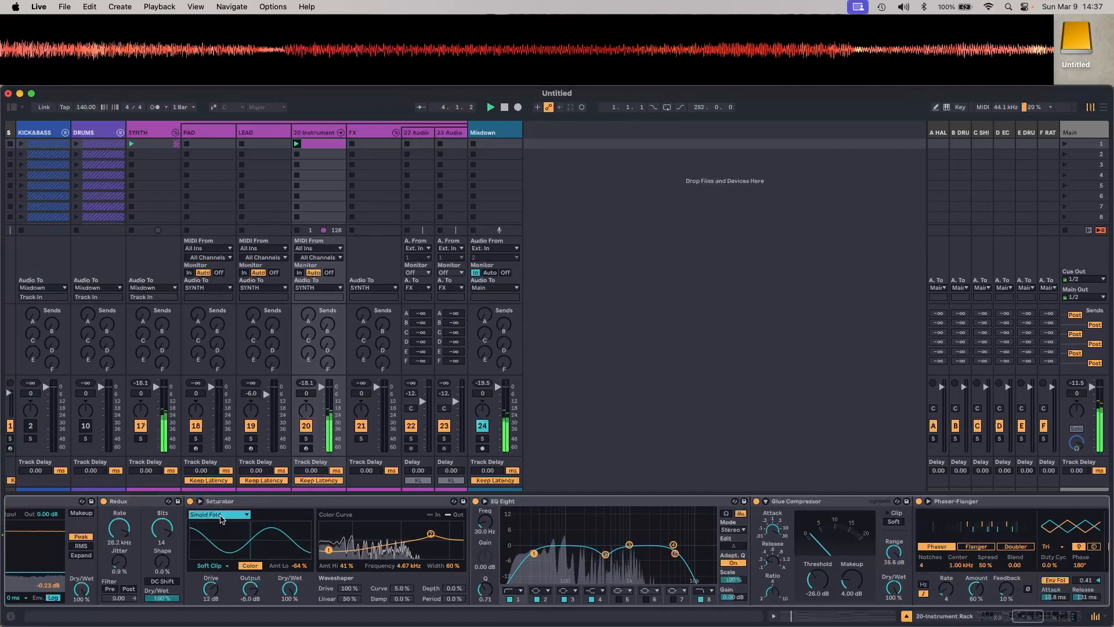
click(221, 518)
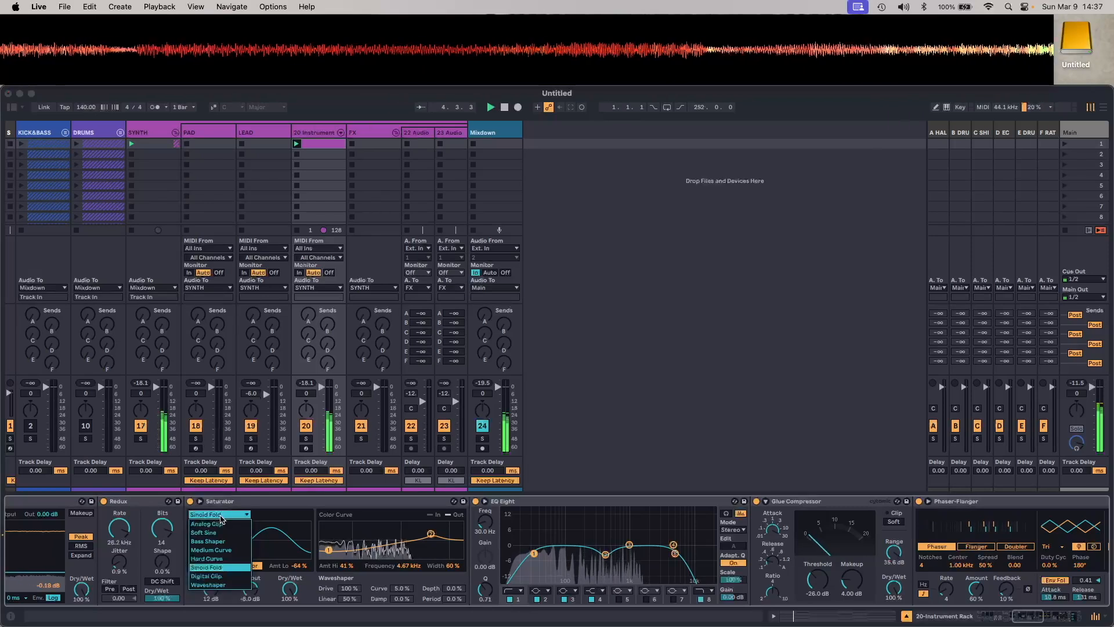
click(227, 568)
click(221, 516)
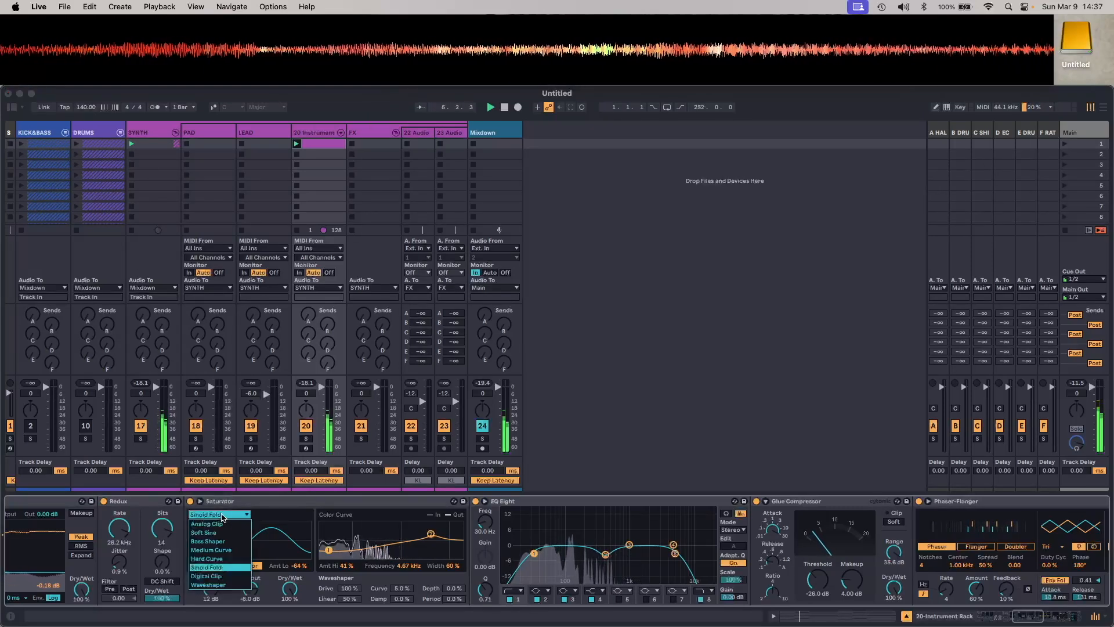
click(231, 576)
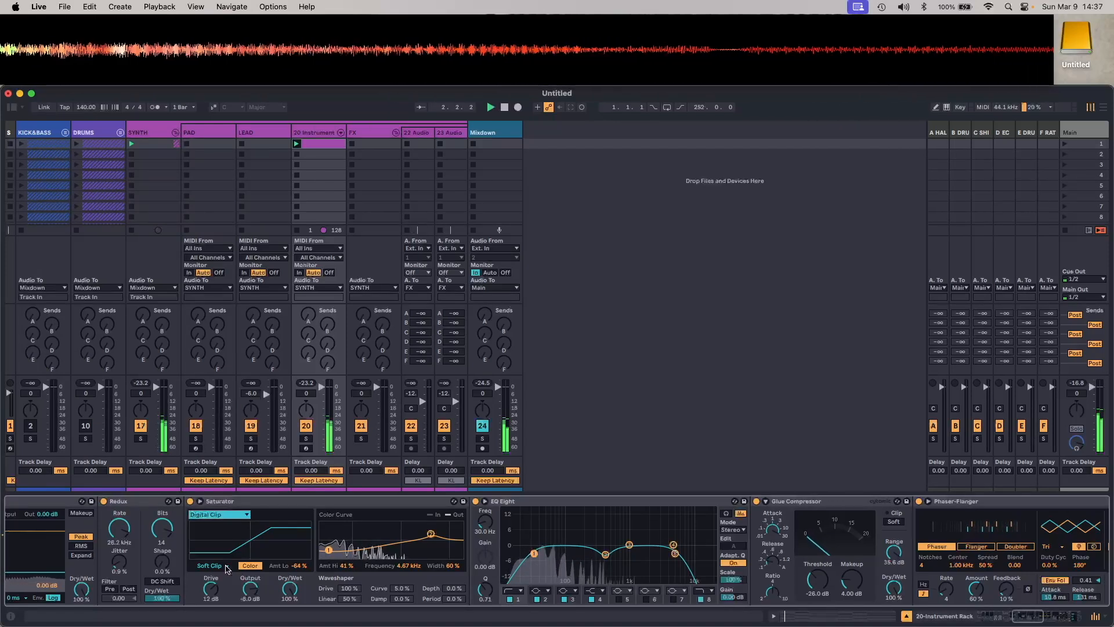
click(222, 516)
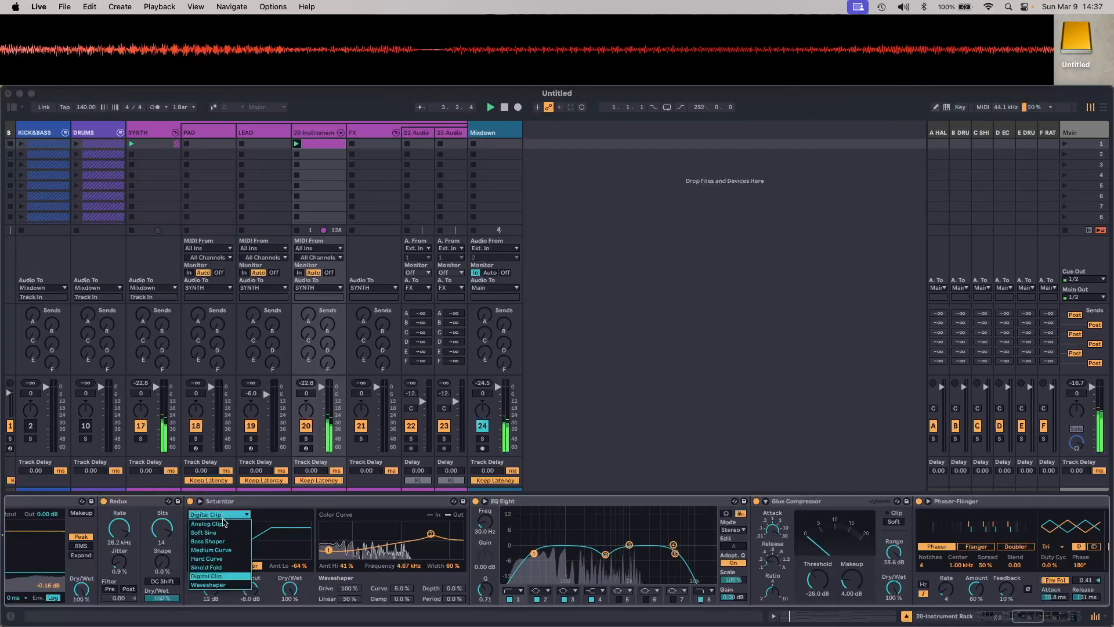
click(230, 550)
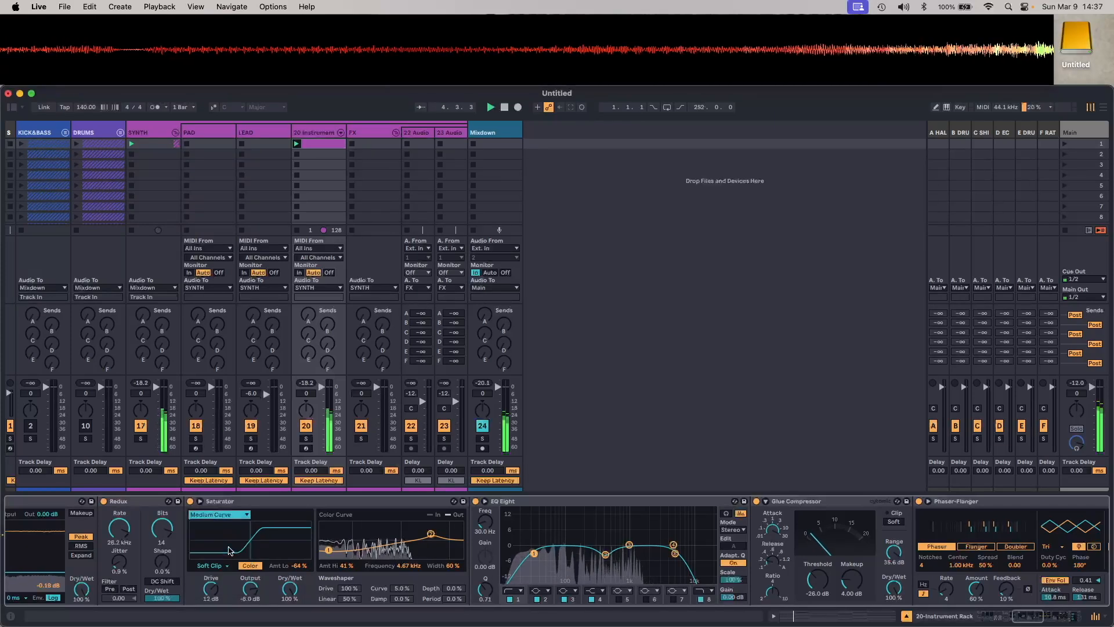
Set the Saturator's Amt Lo to -53%, and try raising its drive to about 19 dB before undoing the drive change
drag(297, 565, 297, 563)
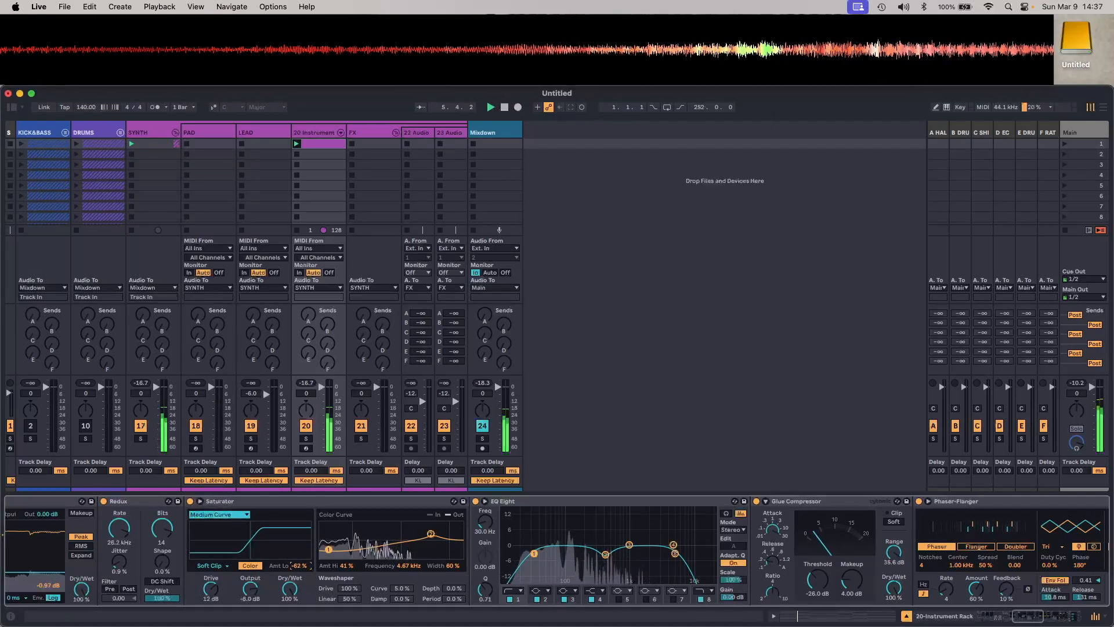
drag(210, 588, 210, 571)
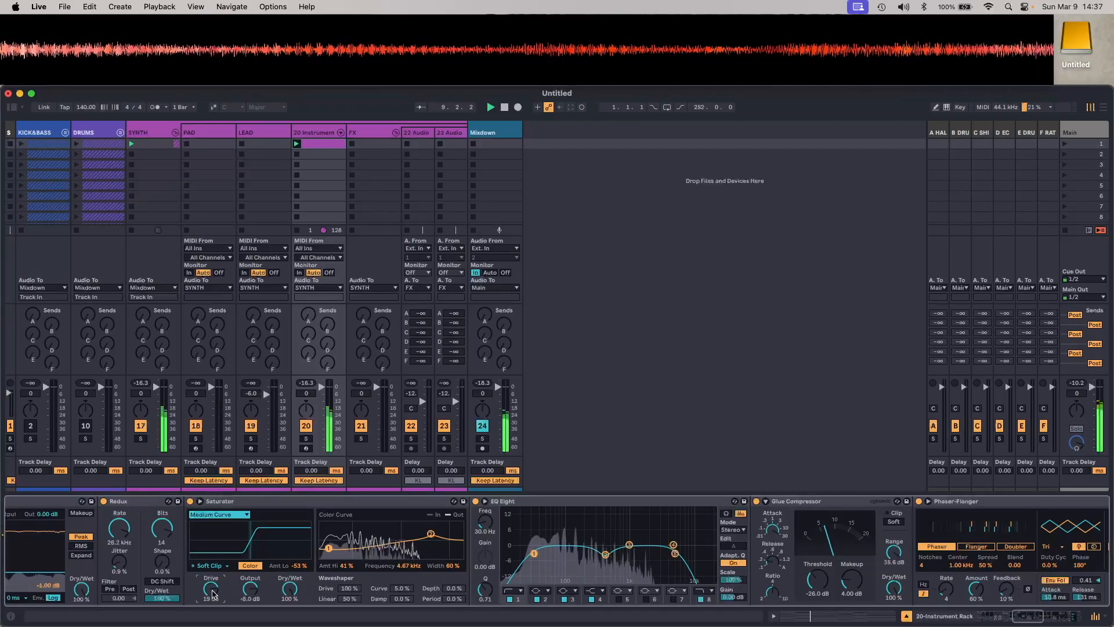
key(super+z)
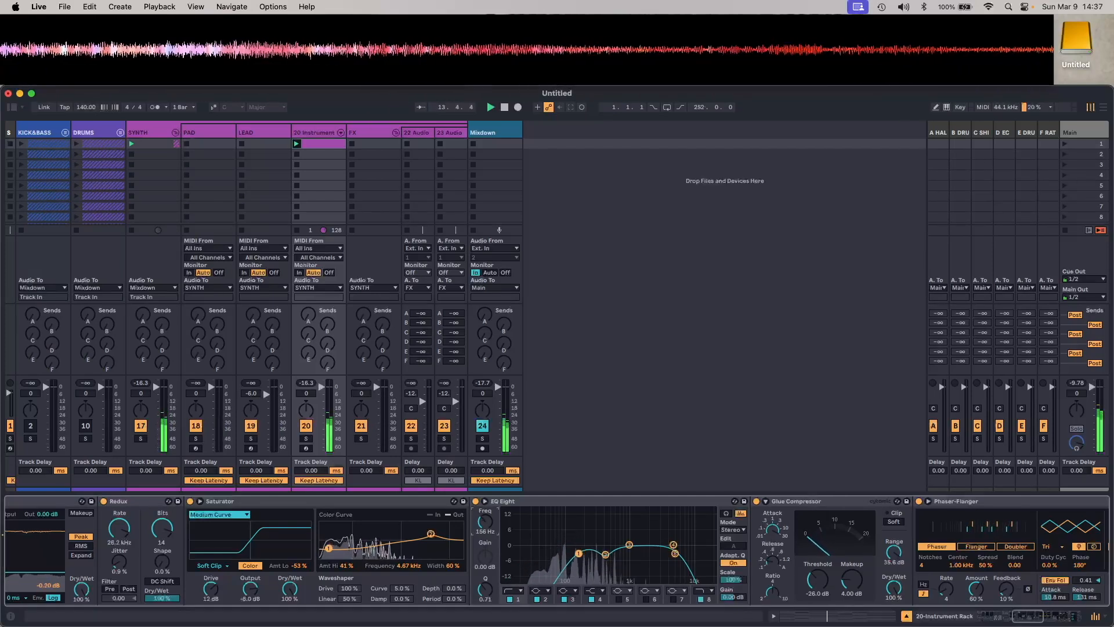
Set the low-cut frequency of the EQ Eight after the Saturator to 79.8 Hz, trying higher cutoffs first
drag(485, 522, 485, 523)
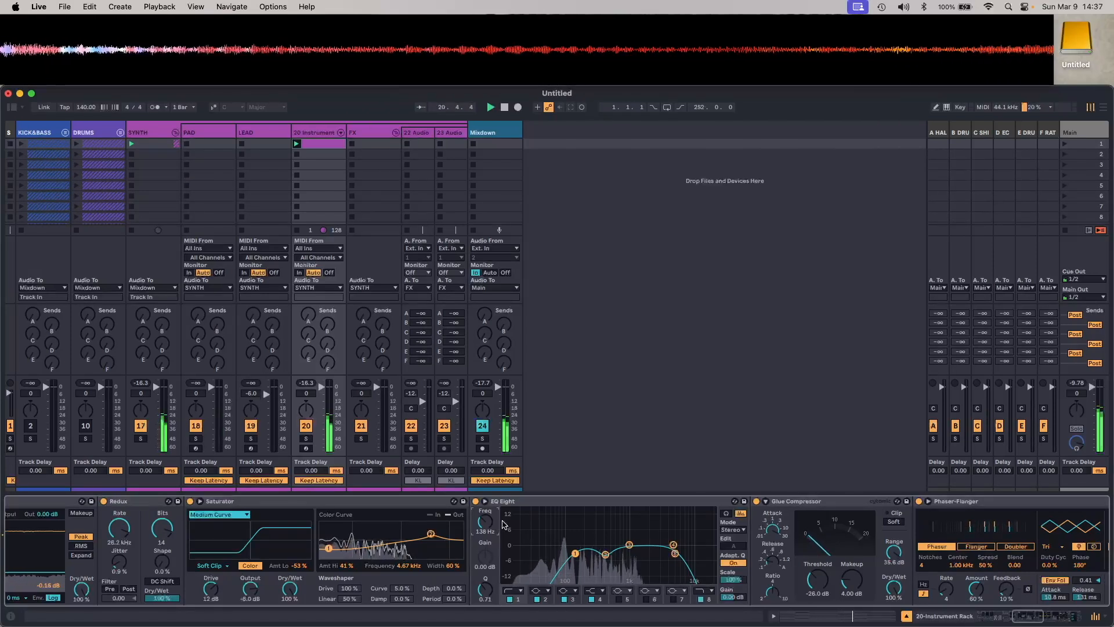
scroll(716, 542, right, 5)
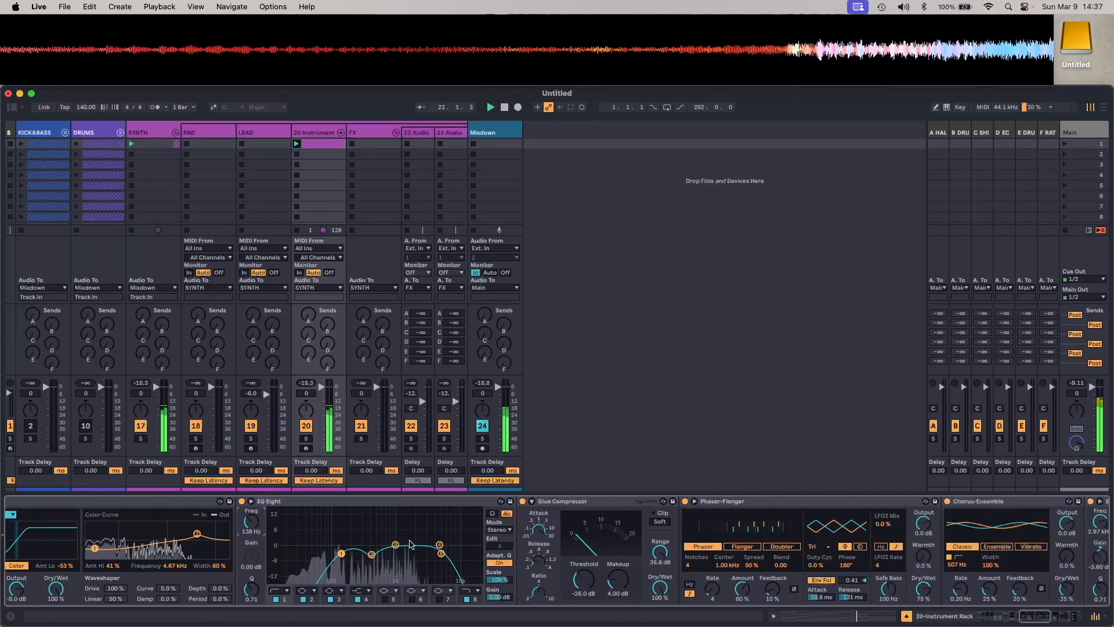
drag(254, 517, 254, 523)
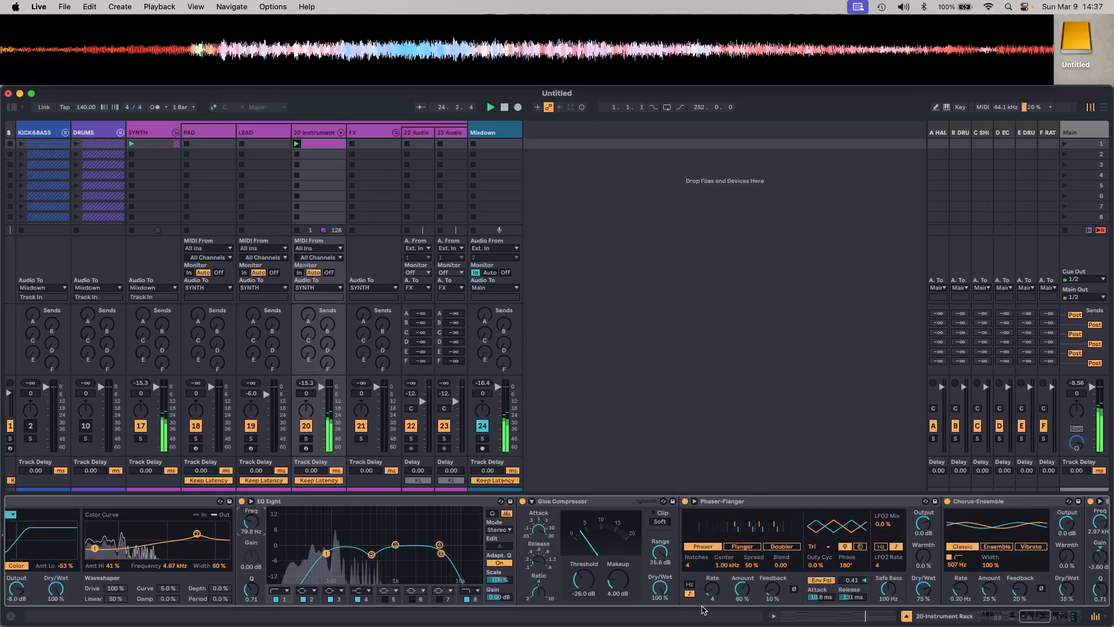
Turn on Bass Mono in the Utility at the end of the pad's device chain
scroll(727, 571, right, 8)
scroll(727, 570, right, 2)
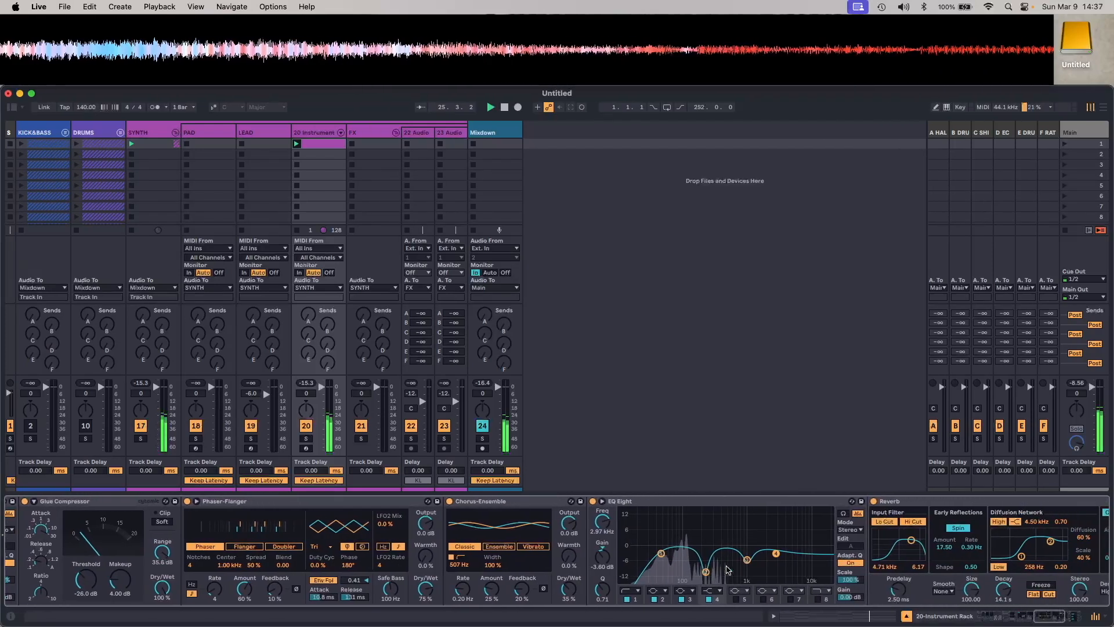
scroll(727, 570, right, 8)
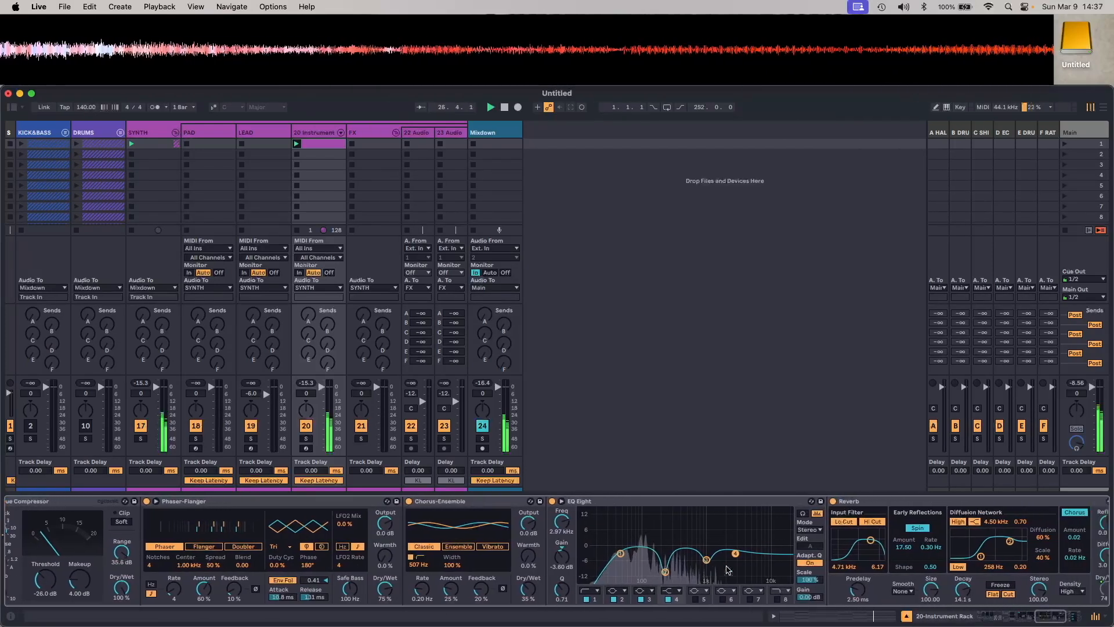
scroll(727, 569, right, 1)
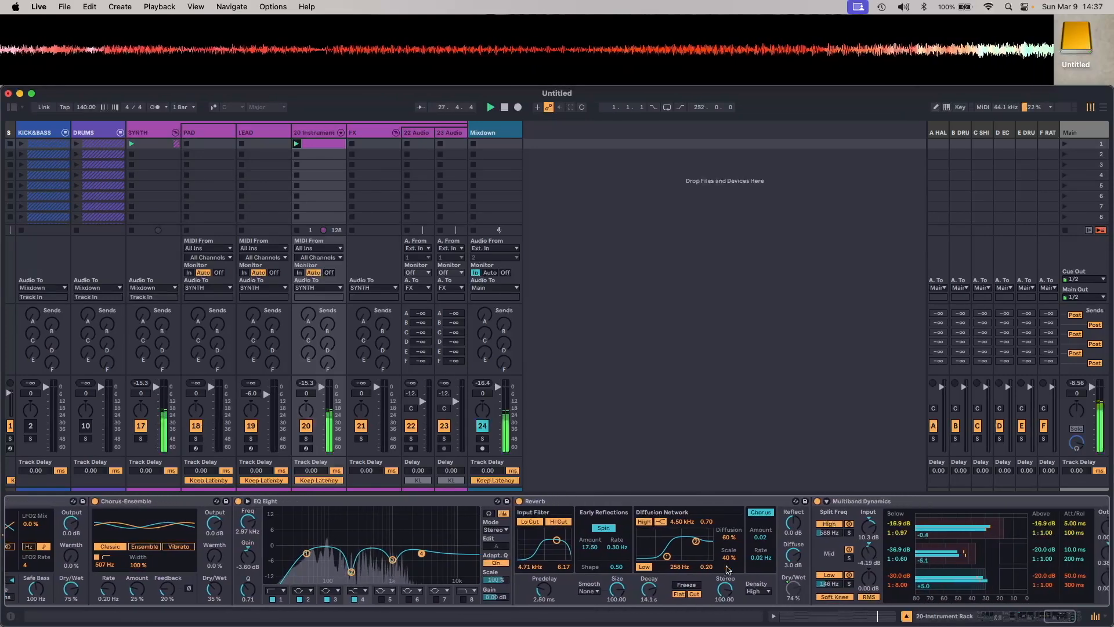
scroll(726, 569, right, 5)
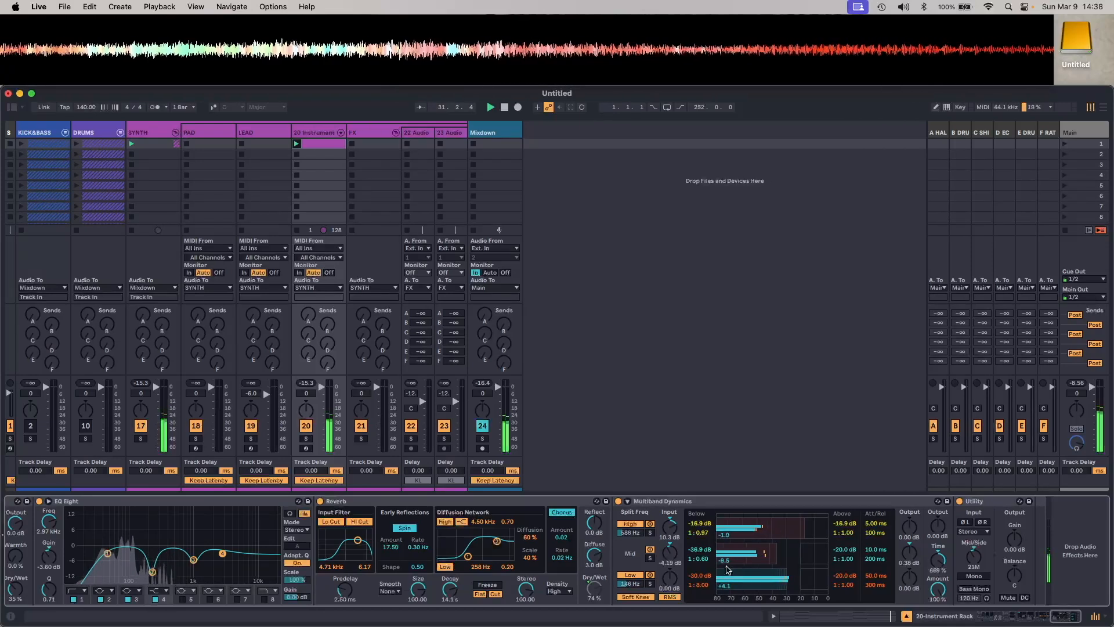
click(983, 589)
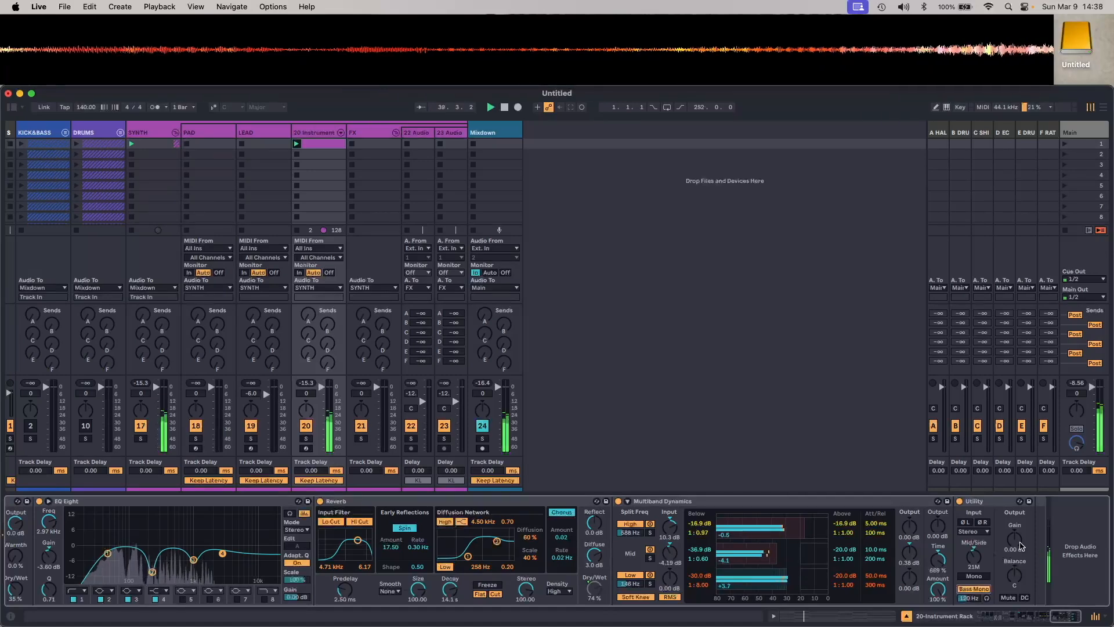
Show the browser's audio effects and insert a Compressor between Multiband Dynamics and Utility in the pad chain
scroll(710, 546, left, 15)
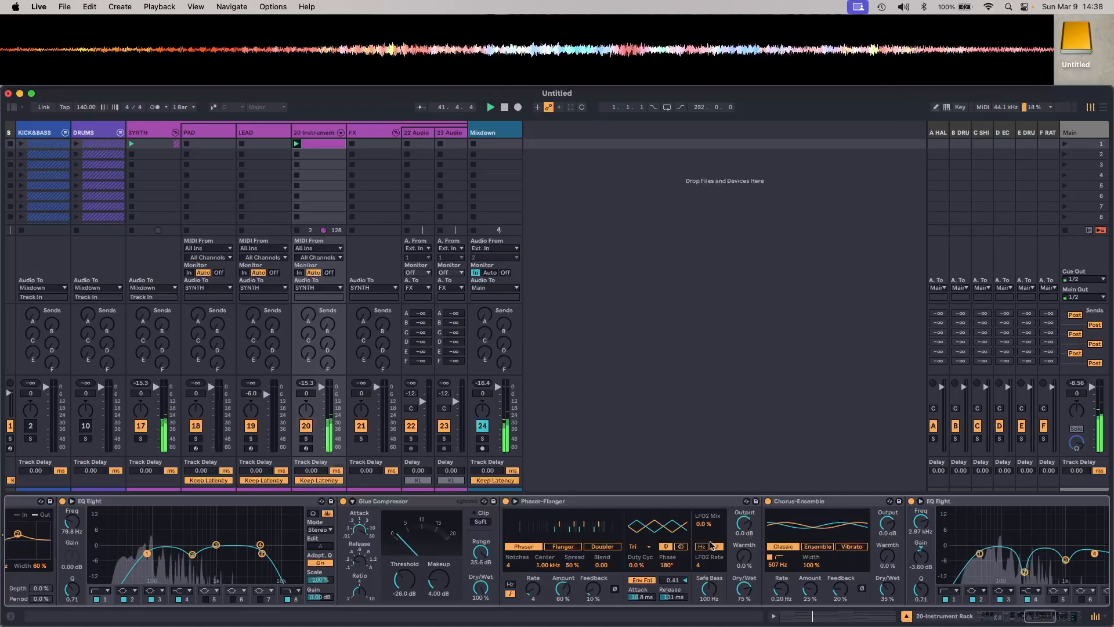
scroll(710, 545, left, 10)
scroll(711, 545, left, 5)
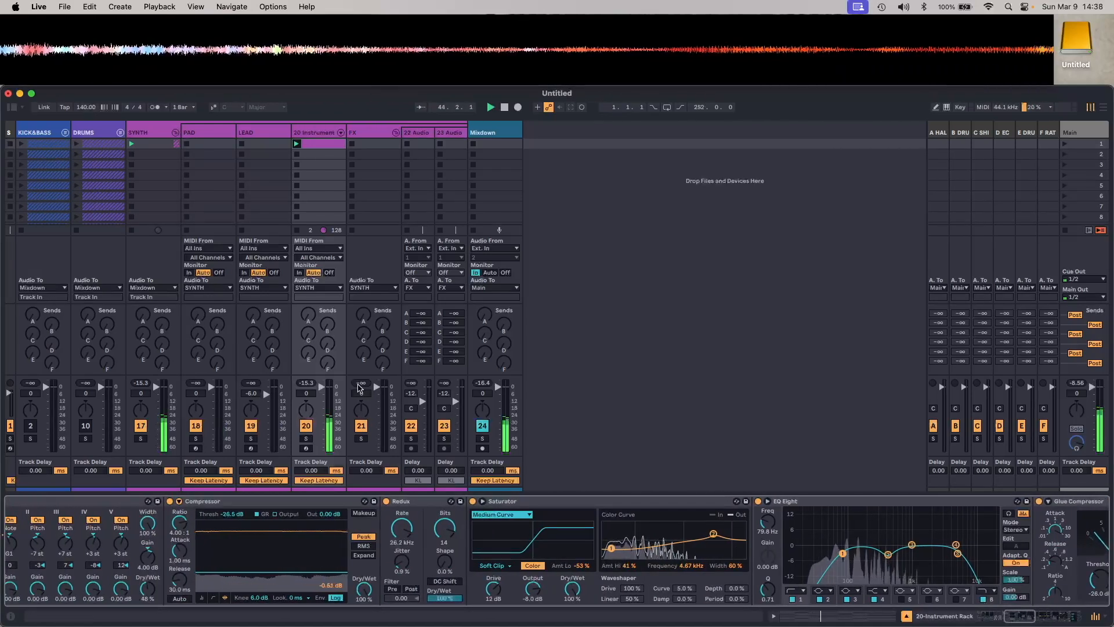
key(super+alt+b)
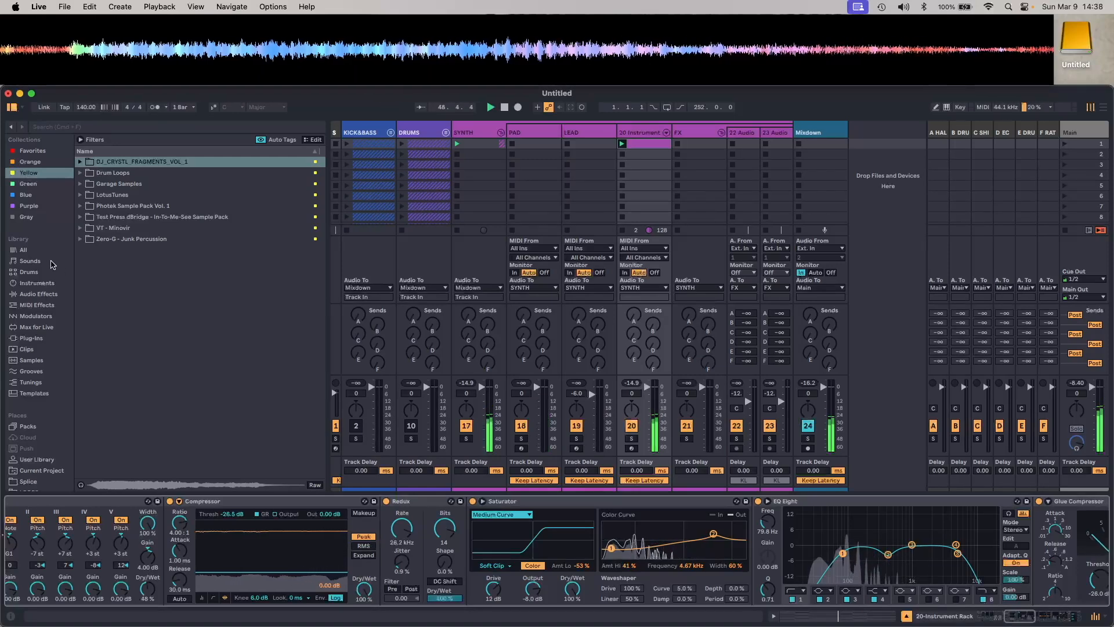
click(46, 293)
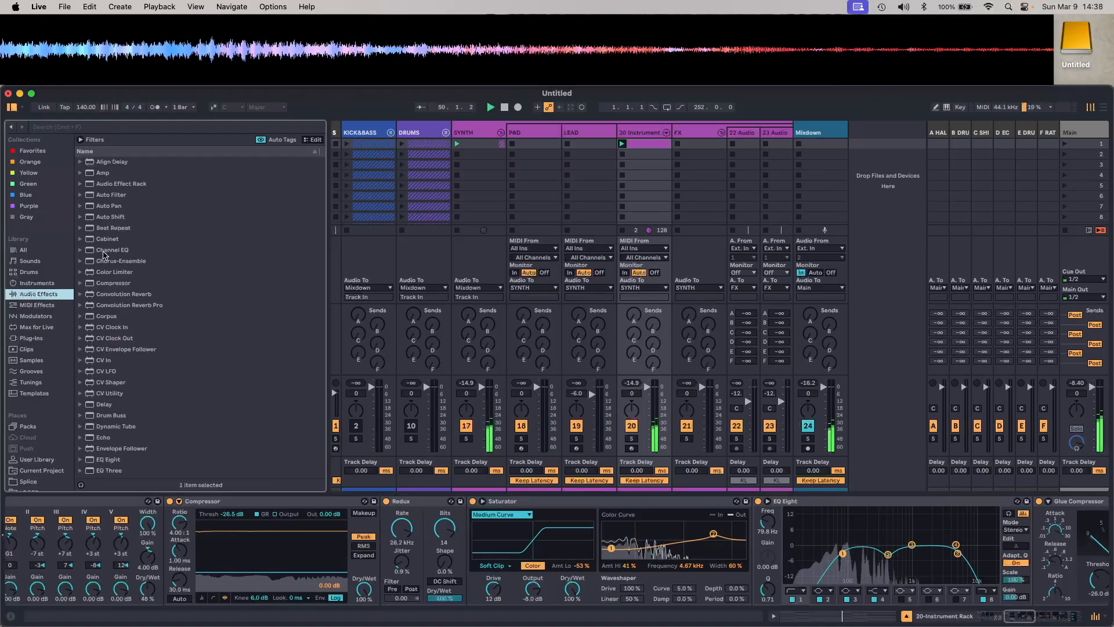
drag(116, 285, 804, 519)
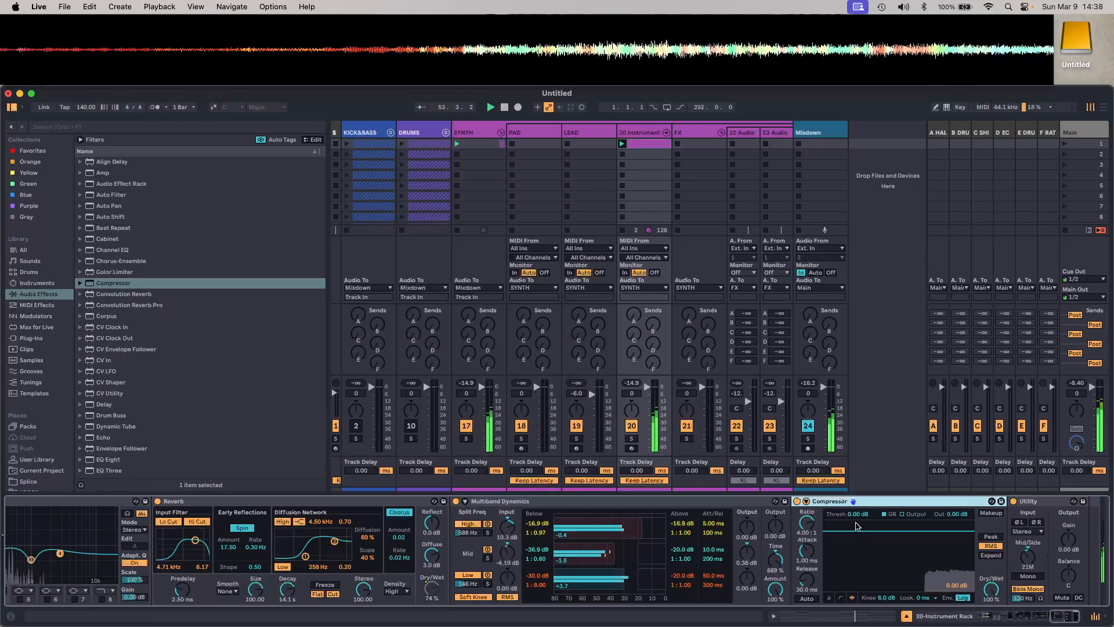
Set the new Compressor to Peak mode with a -25.8 dB threshold, 2.00 dB output and a ratio of about 1.97:1
drag(900, 530, 900, 541)
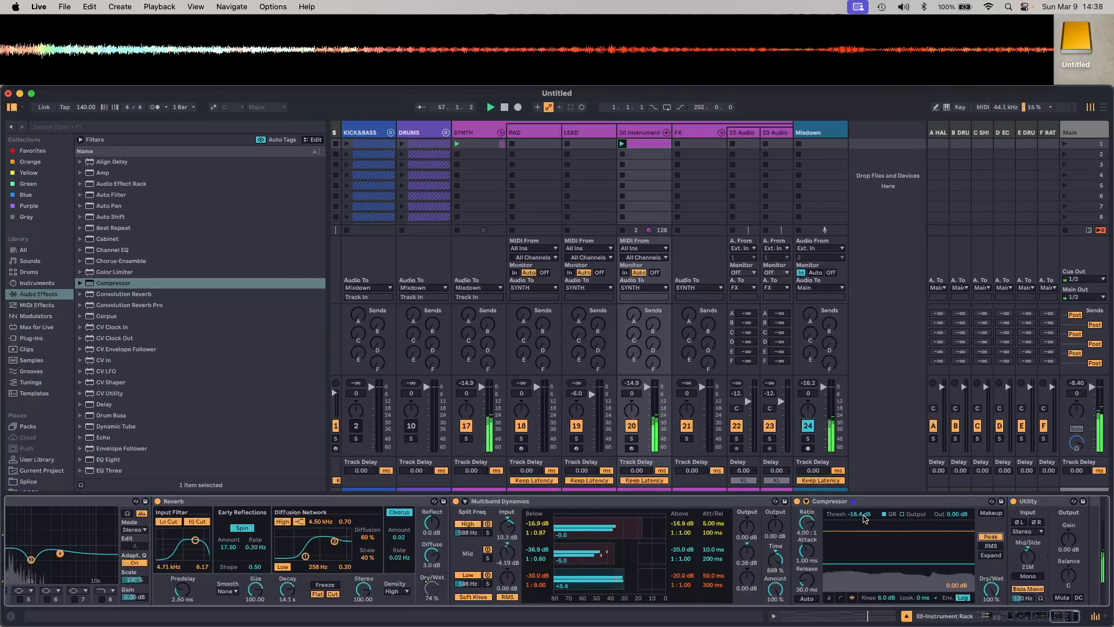
drag(859, 513, 859, 515)
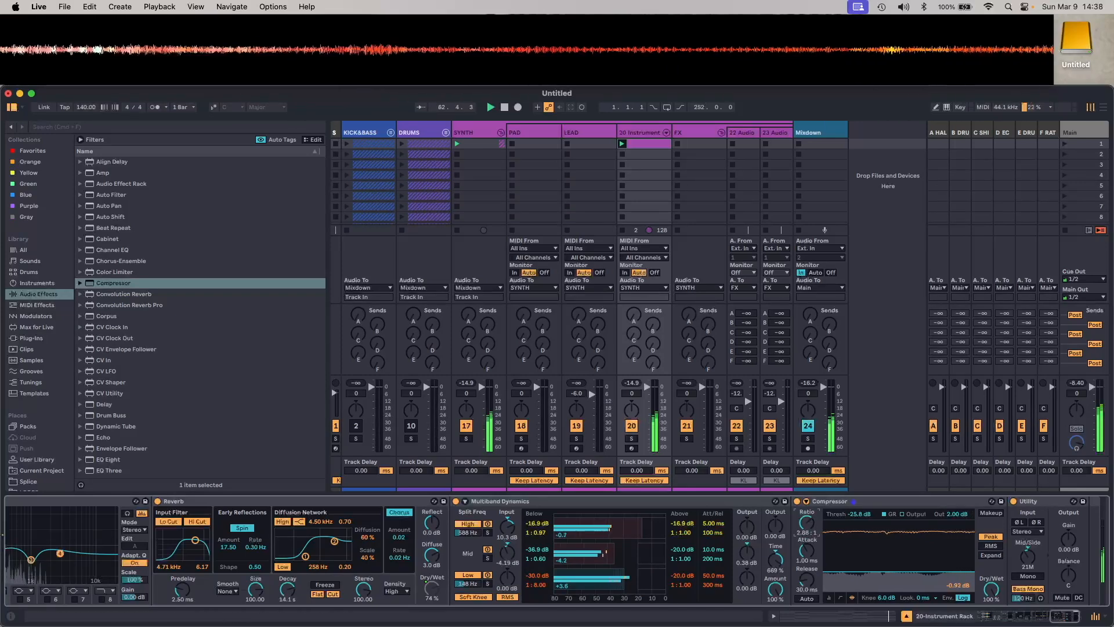
drag(807, 522, 806, 520)
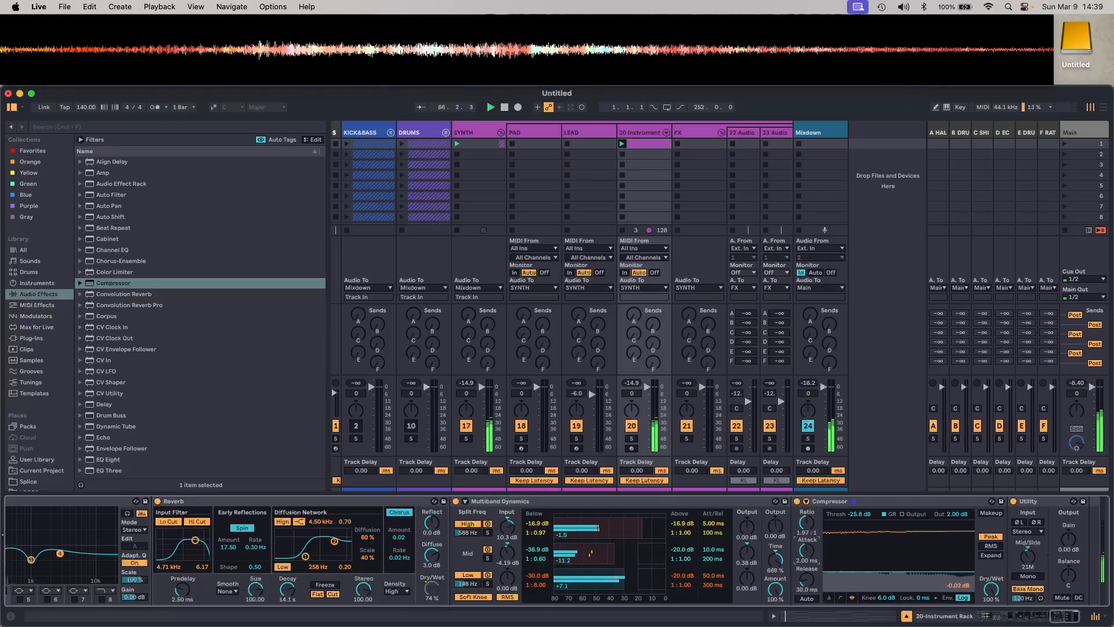
Try the automatic release setting on the Compressor at the end of the pad chain
click(807, 599)
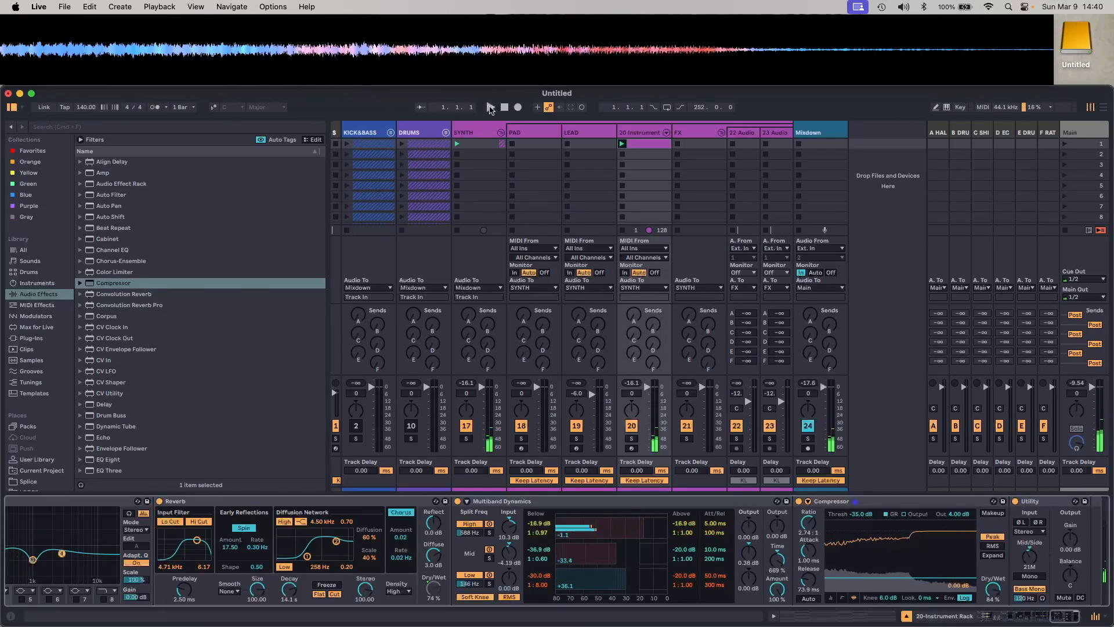
Open the pad clip's notes and randomize the velocities of the first chord with an amount of 100
key(shift+Tab)
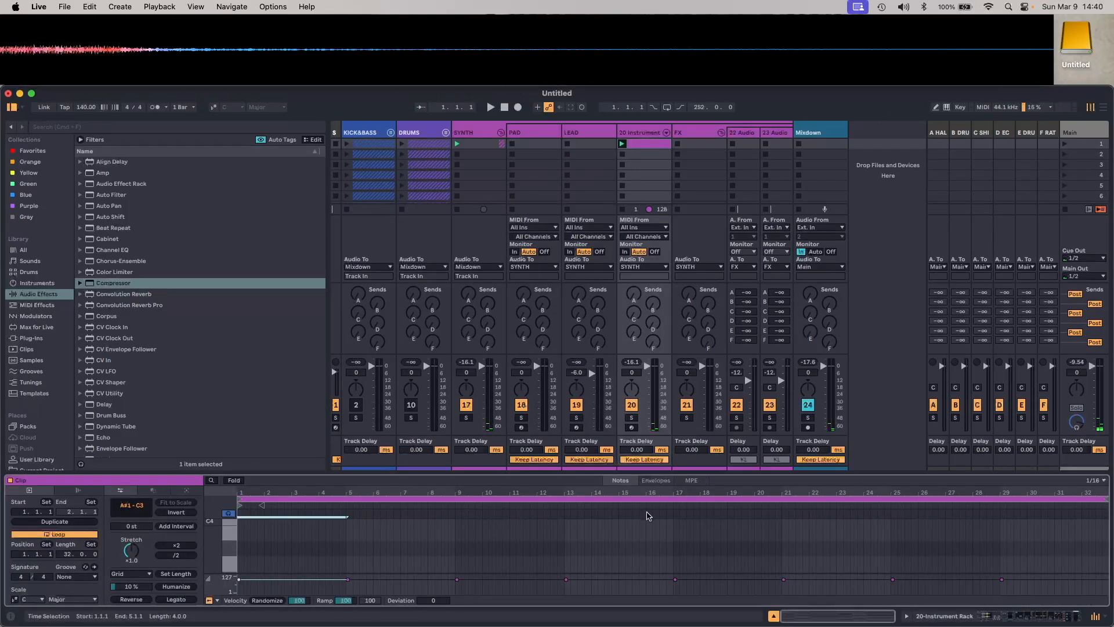
scroll(650, 551, down, 3)
drag(212, 539, 155, 539)
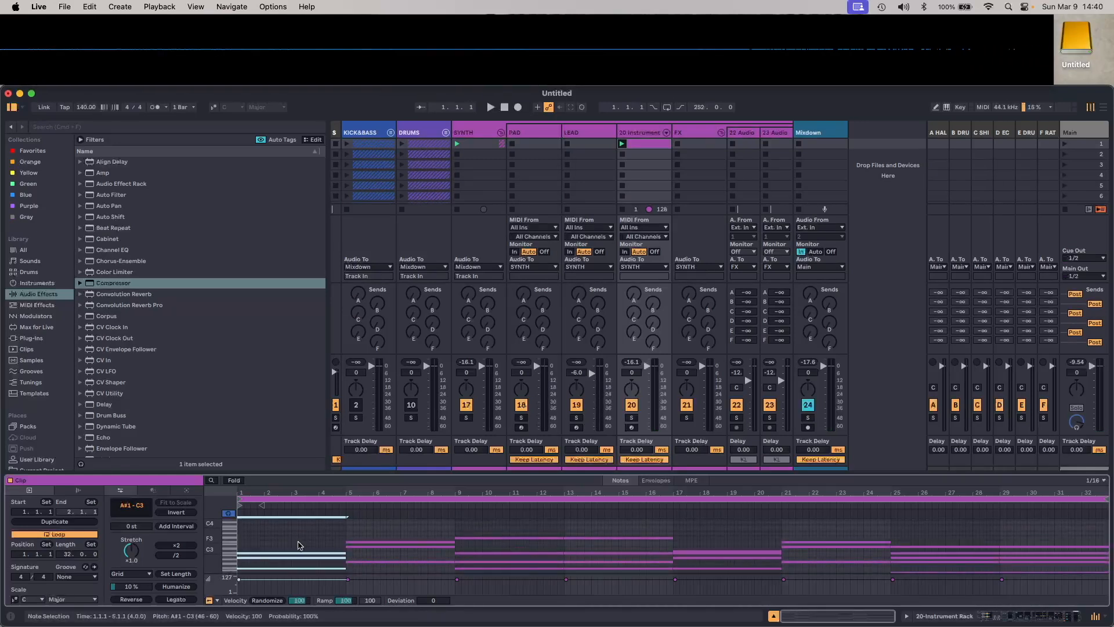
scroll(348, 546, down, 3)
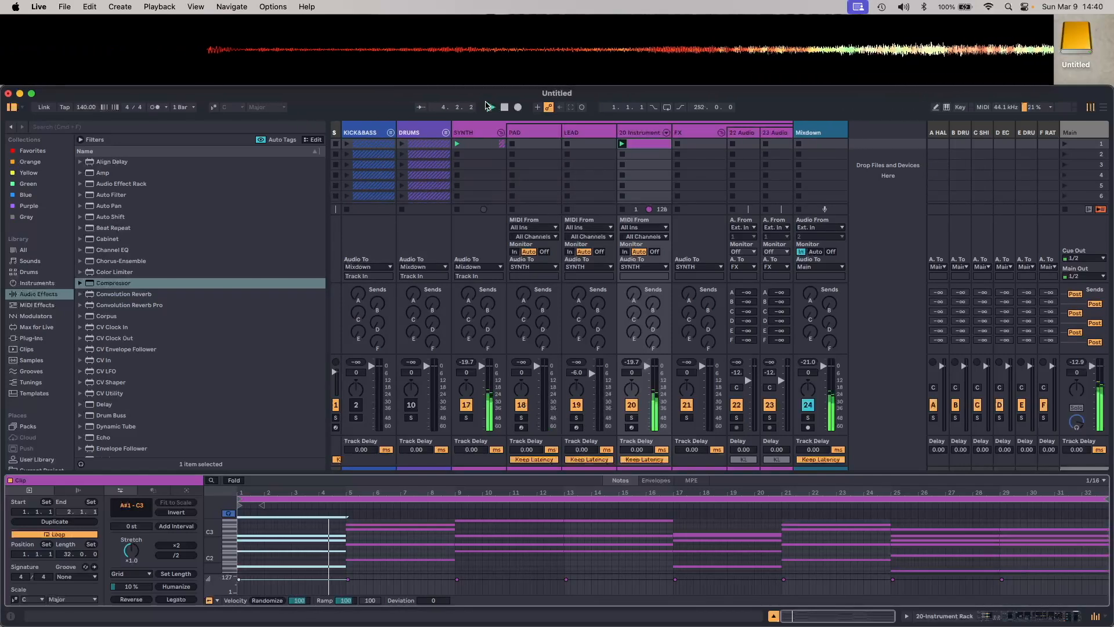
click(279, 604)
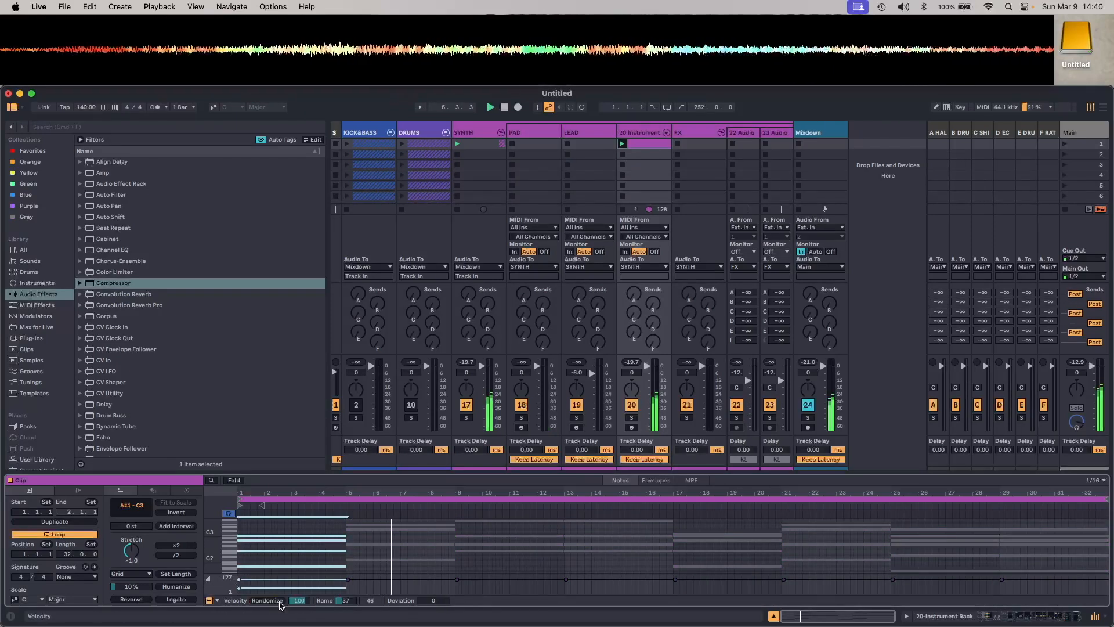
scroll(467, 551, up, 1)
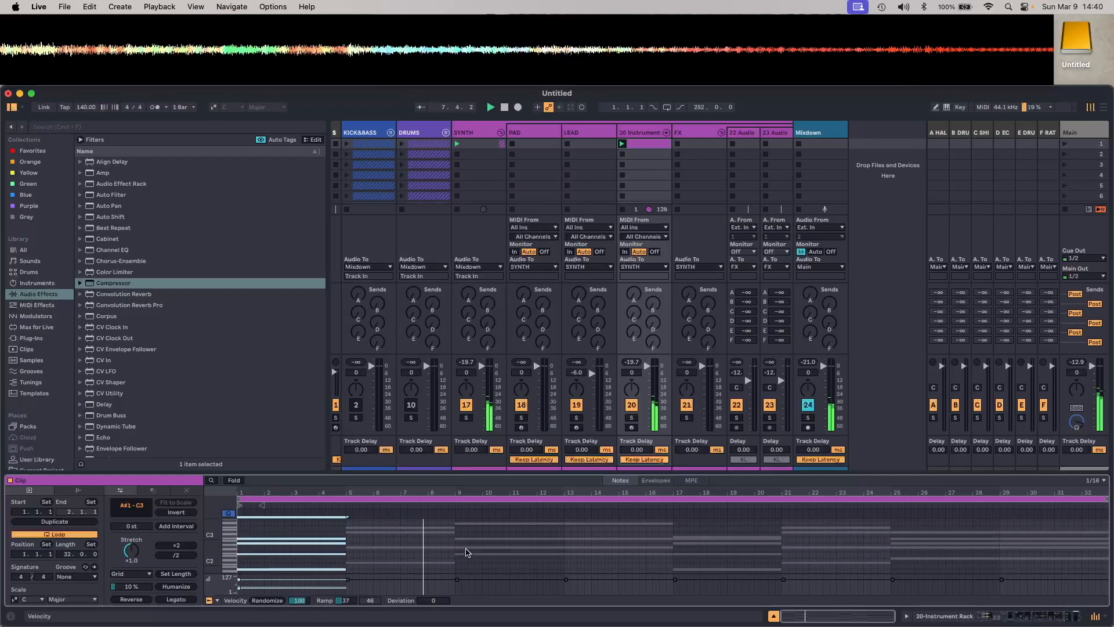
Randomize the velocities of all notes in the pad clip with an amount of 100
key(super+a)
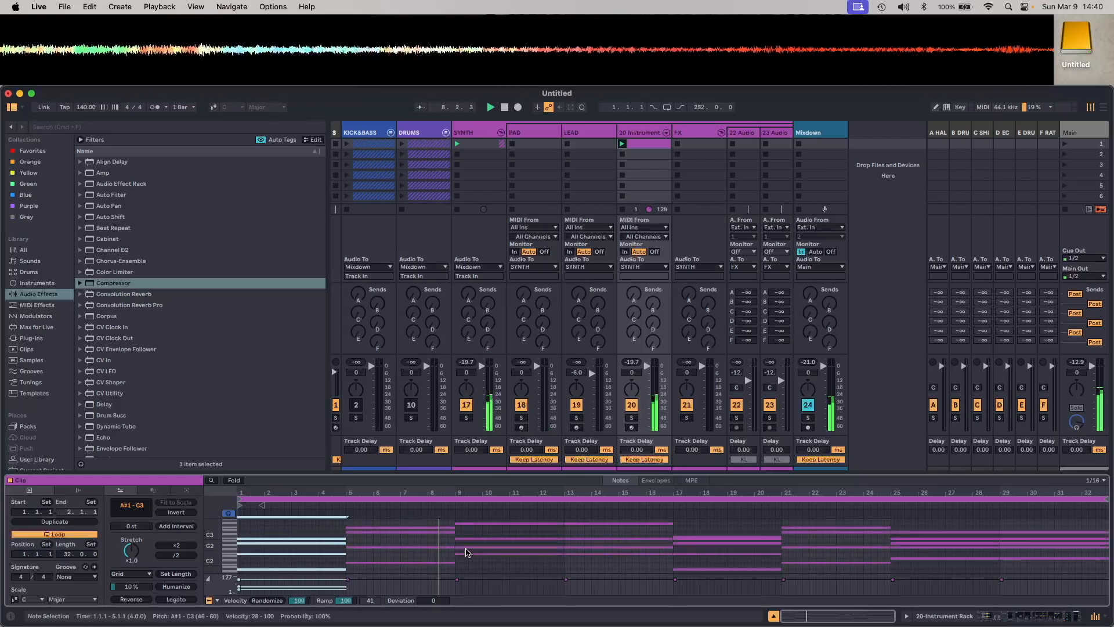
click(429, 541)
key(super+a)
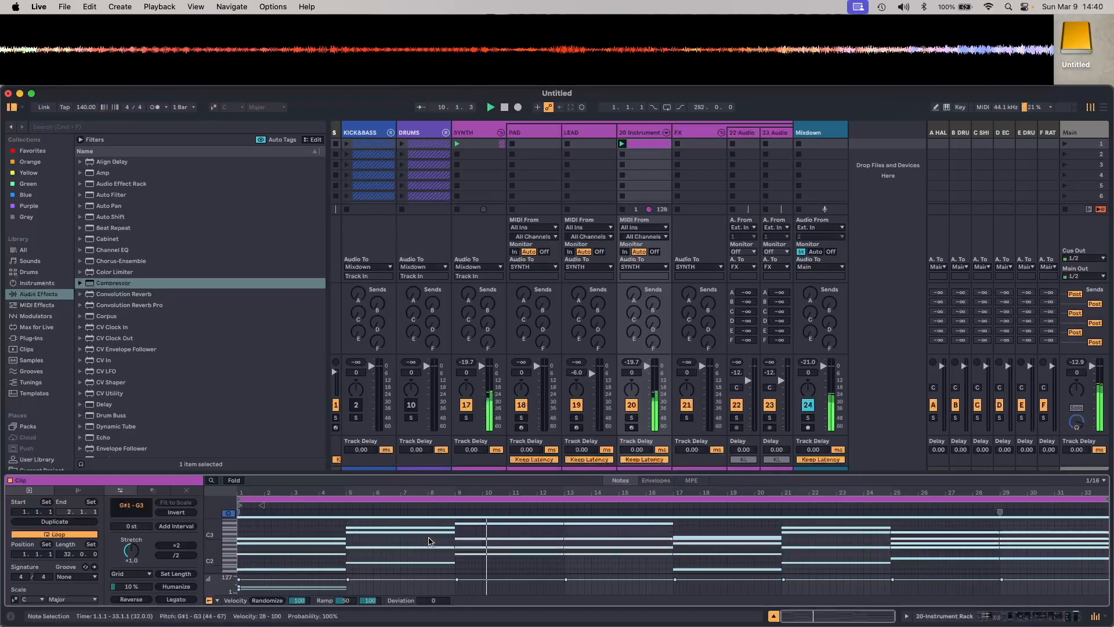
click(277, 601)
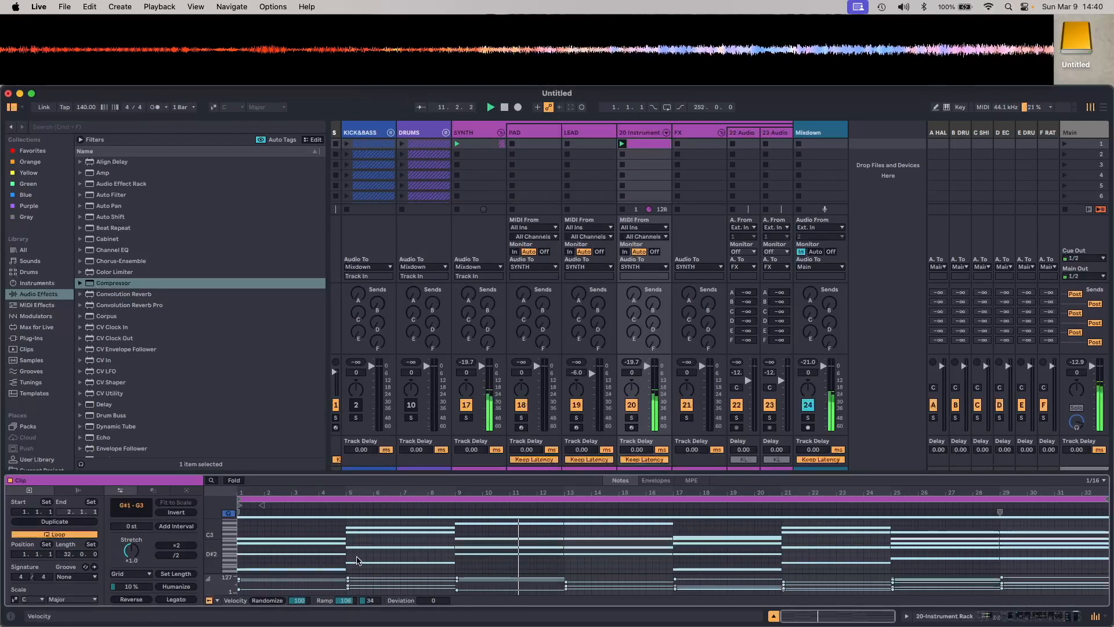
click(377, 555)
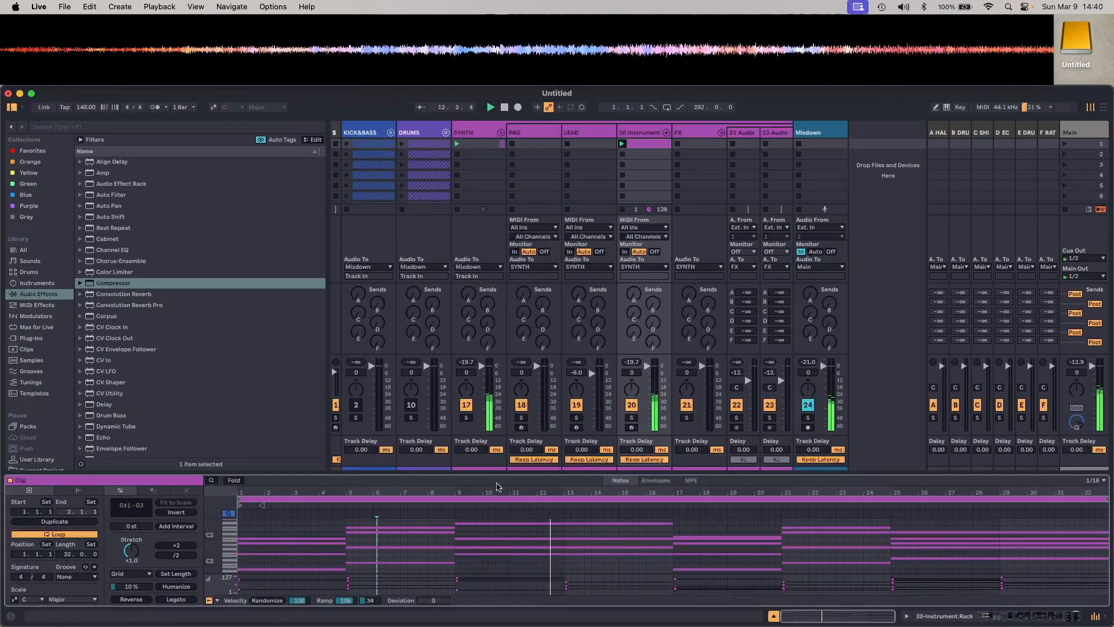
Enlarge the clip's note editor around the chords and lower the velocity randomization amount
drag(497, 472, 497, 266)
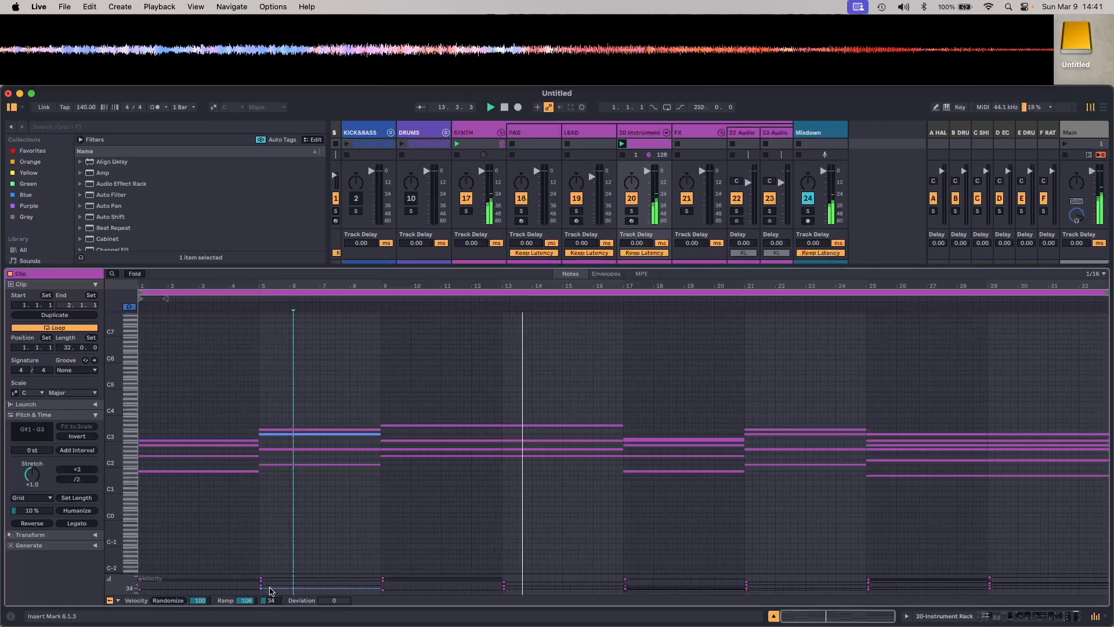
drag(201, 601, 201, 622)
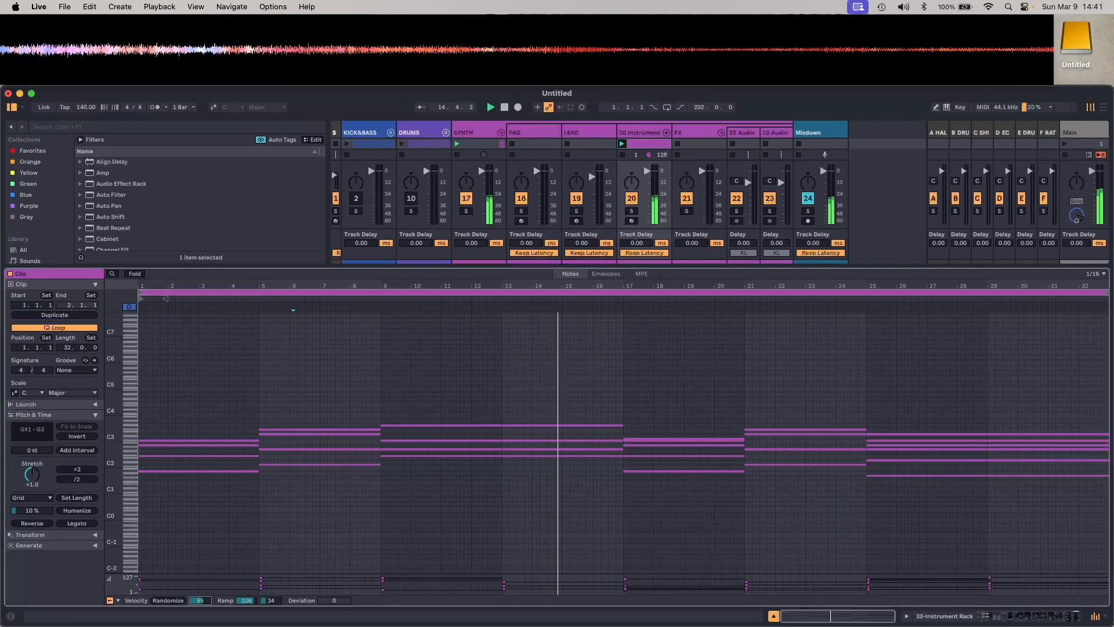
drag(154, 510, 189, 454)
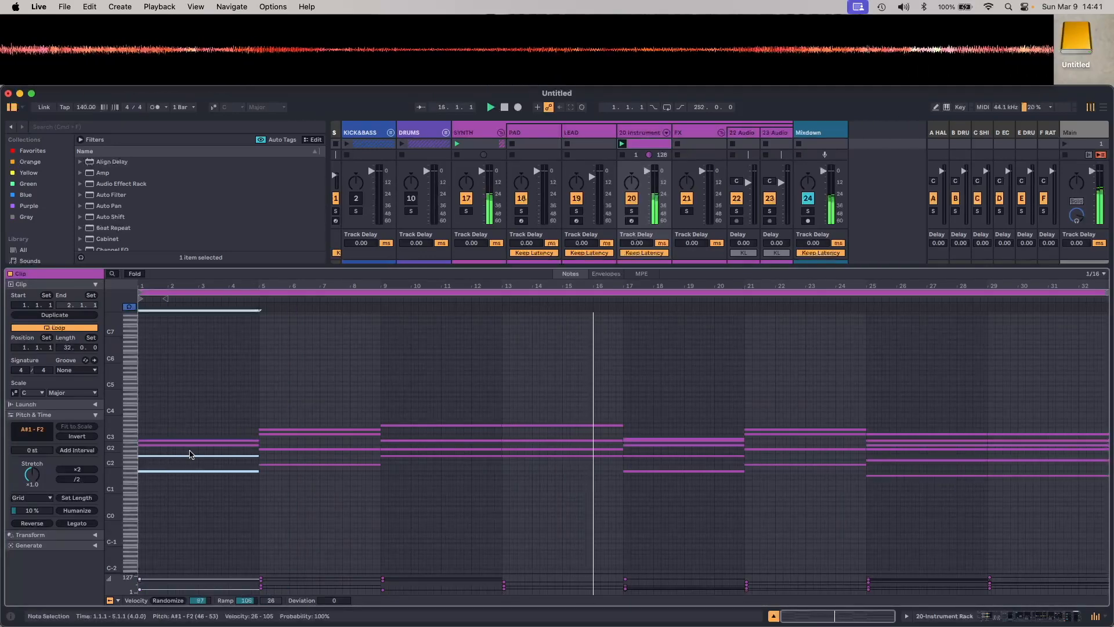
key(super+a)
drag(114, 450, 145, 450)
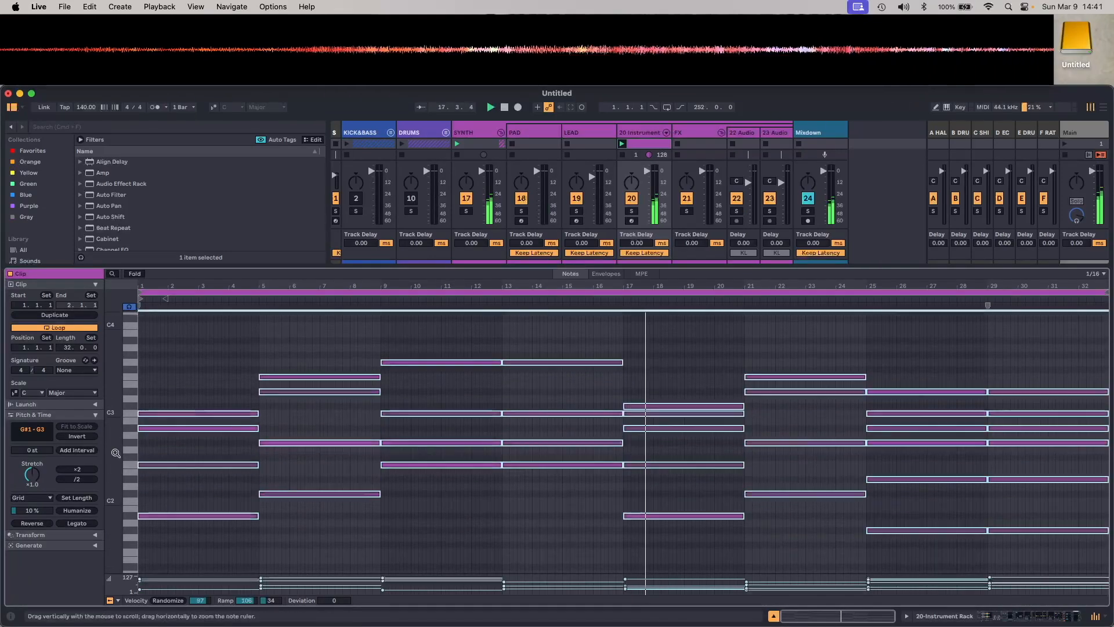
click(431, 535)
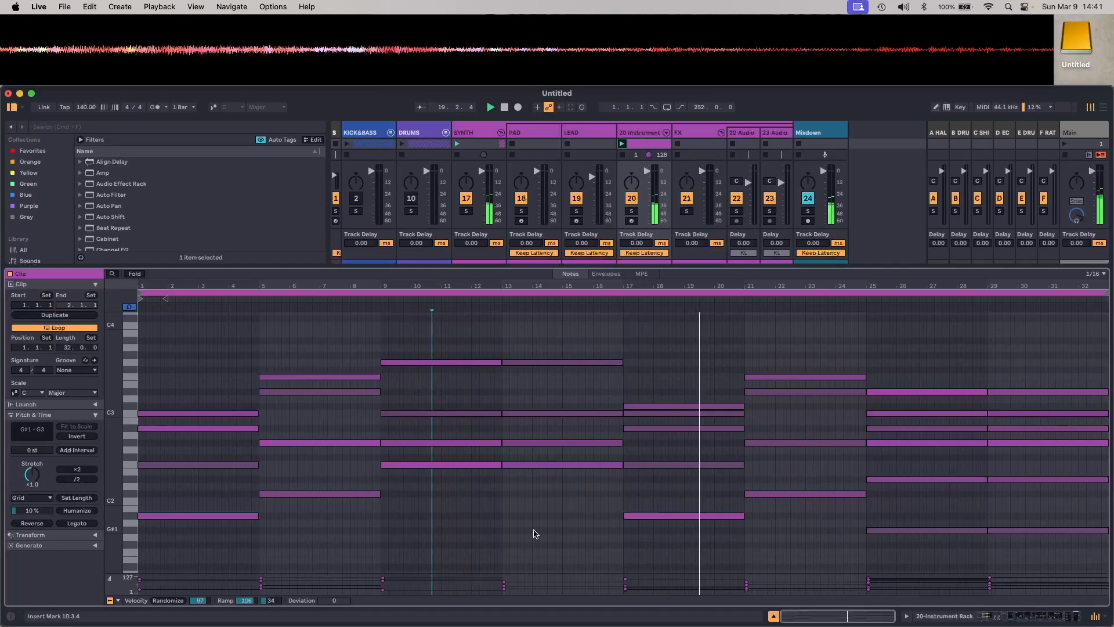
Randomize the velocities of the bar 17 chord's upper four notes with an amount of 122 and its F2 note with 127
drag(654, 481, 667, 401)
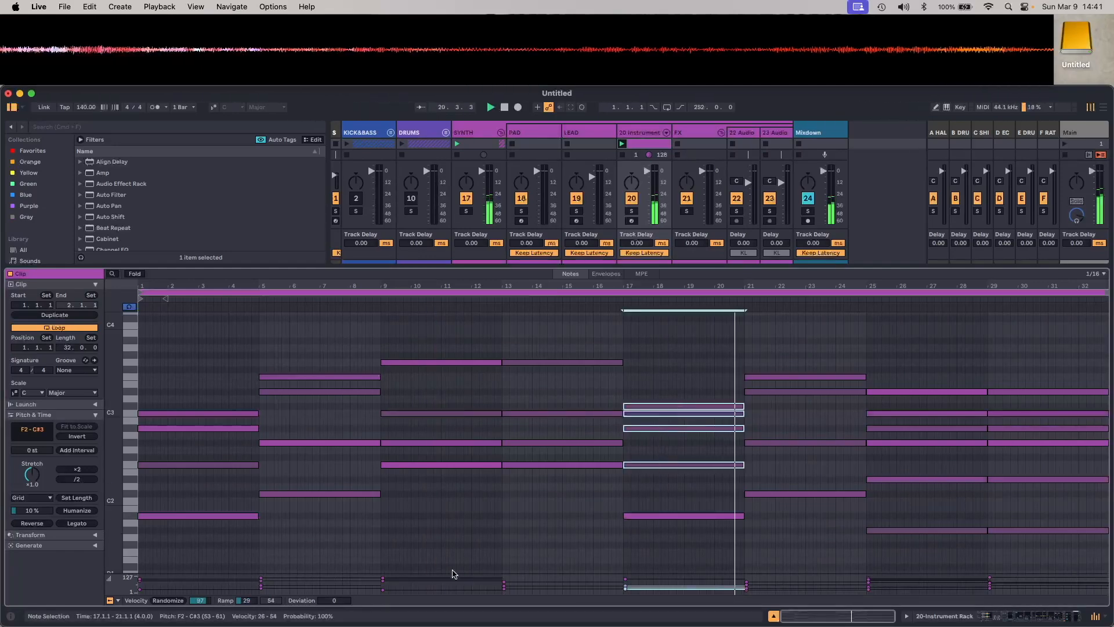
drag(200, 601, 200, 583)
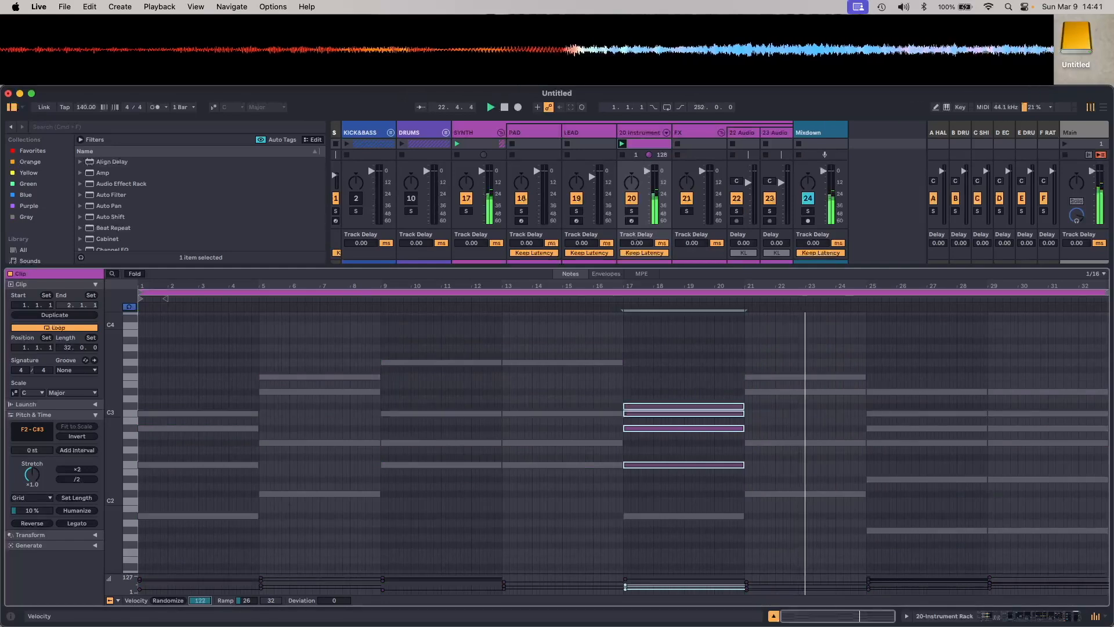
click(532, 529)
click(676, 465)
drag(676, 479, 676, 481)
drag(206, 601, 206, 596)
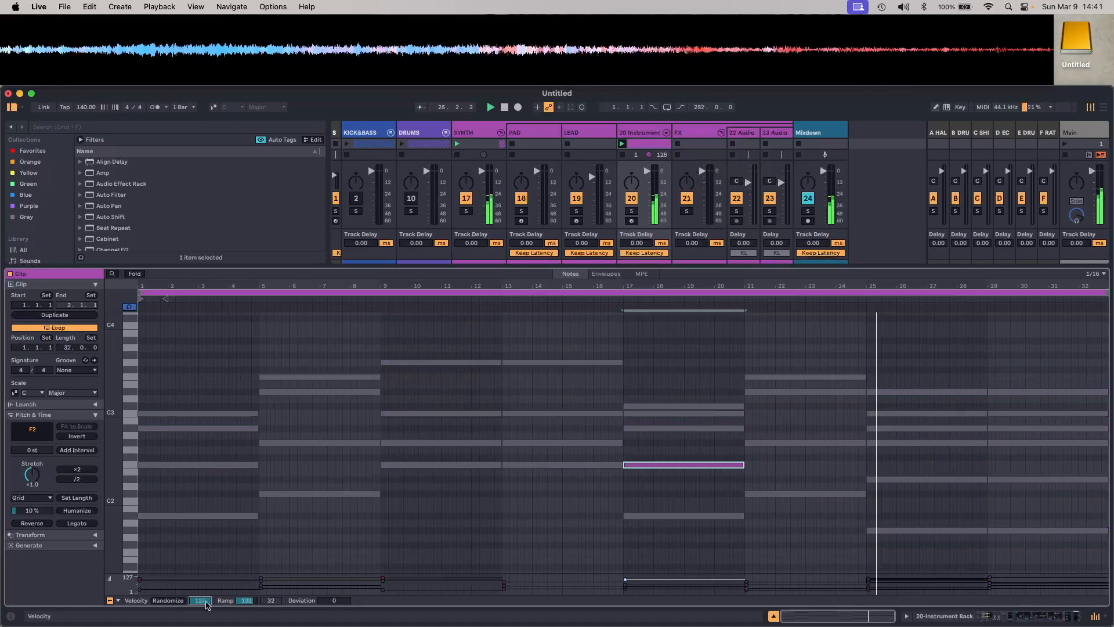
click(550, 544)
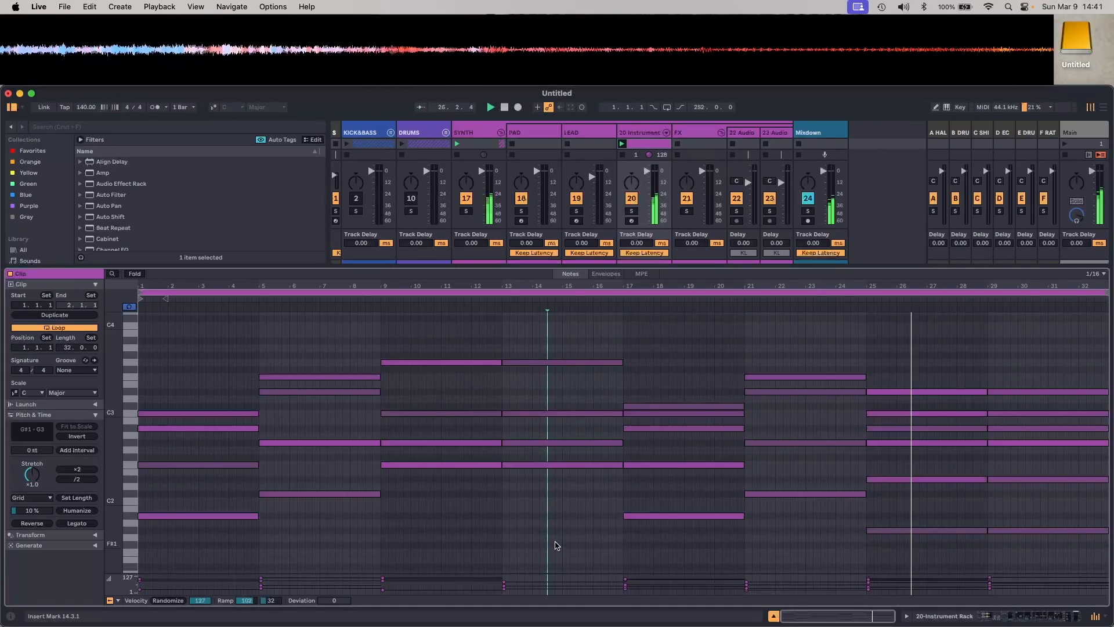
Lower the velocity of the G3 note at bar 9 to 77 by adjusting the randomization amount
click(442, 362)
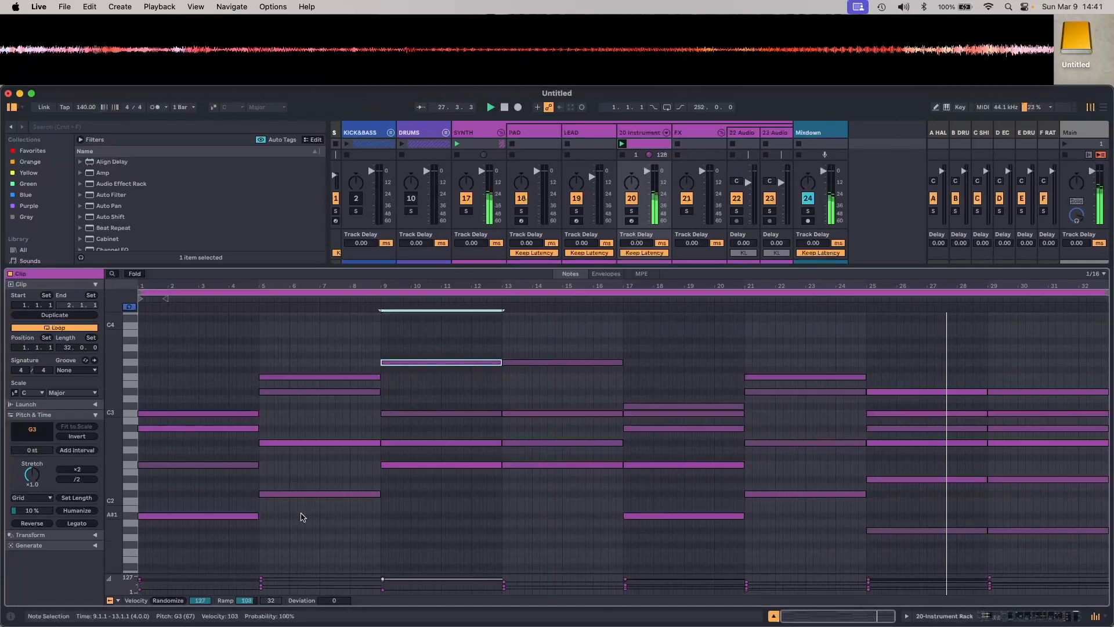
drag(200, 601, 200, 614)
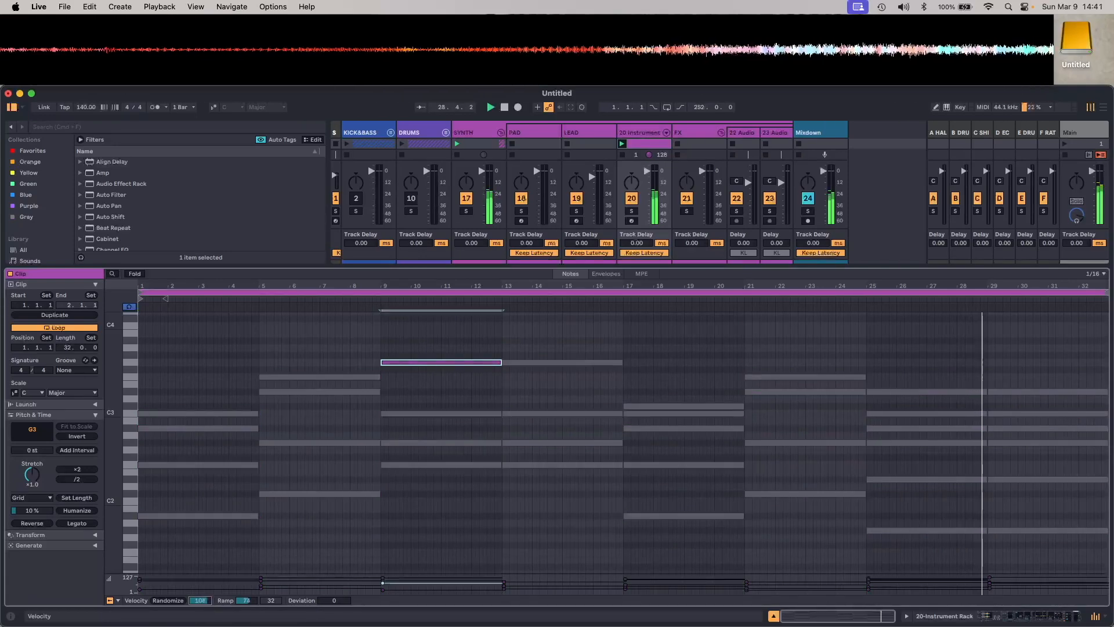
click(439, 396)
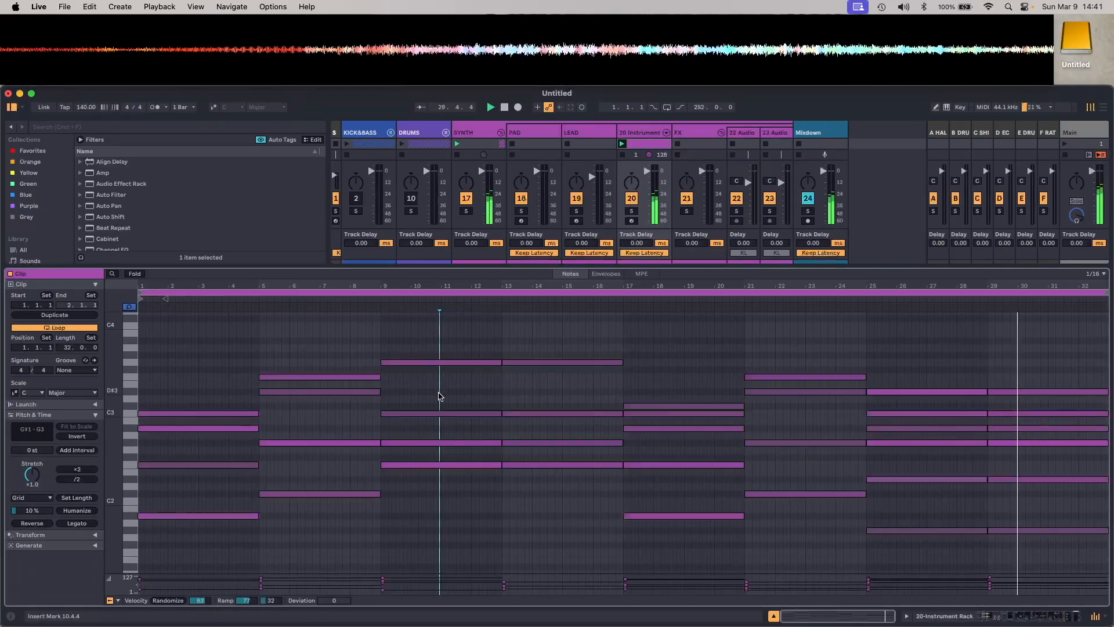
Reduce the velocity of the G3 note at bar 9 to 34 with the randomization amount
click(542, 363)
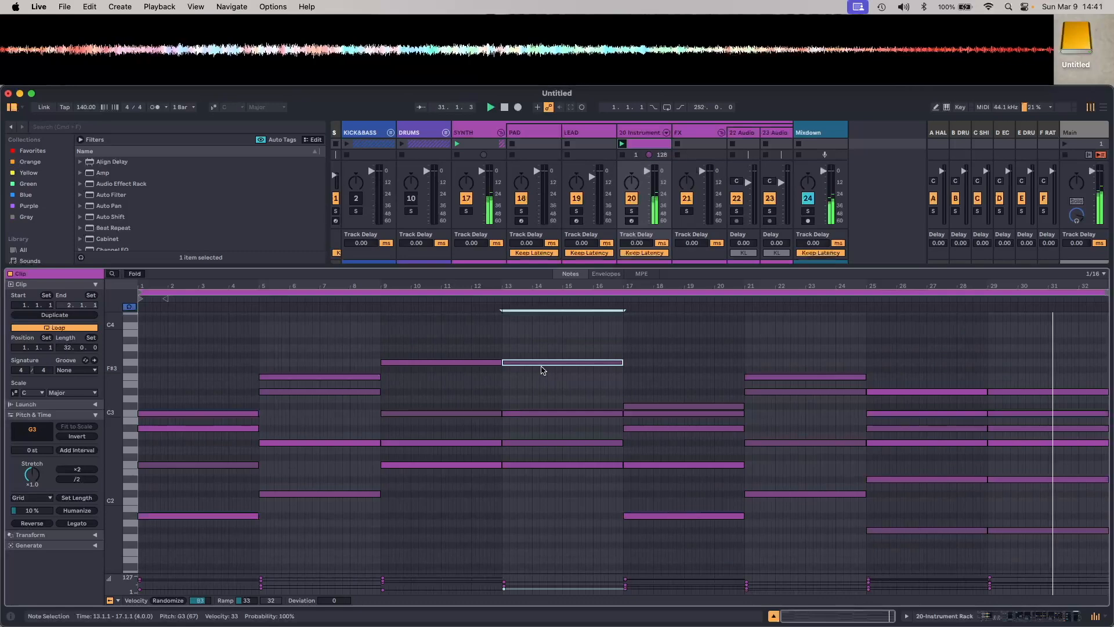
drag(461, 340, 461, 381)
drag(561, 335, 564, 363)
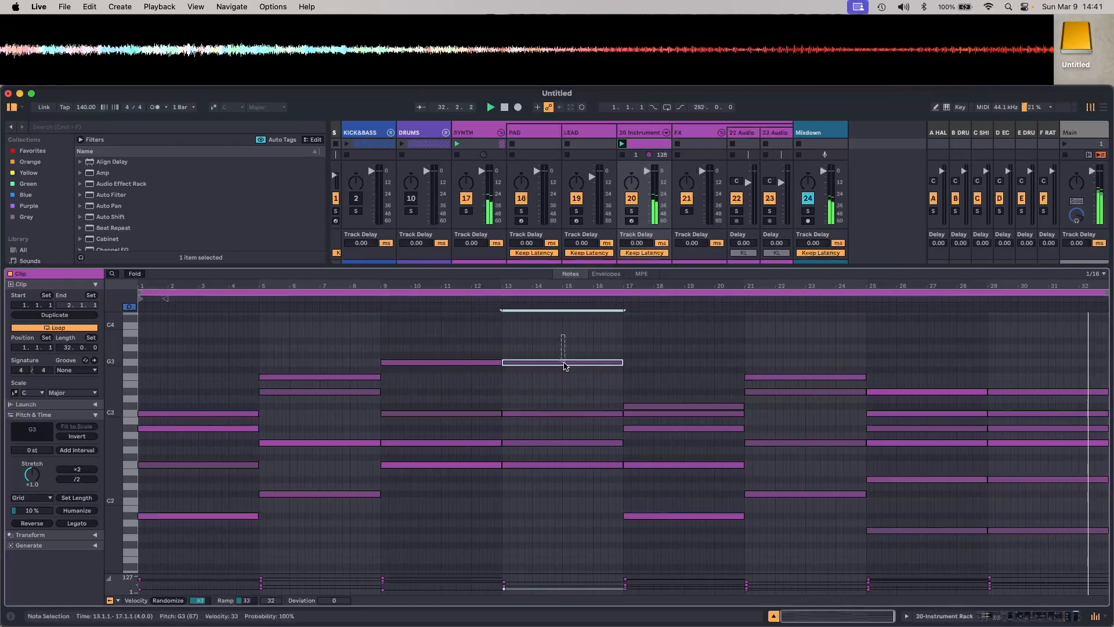
drag(455, 348, 455, 389)
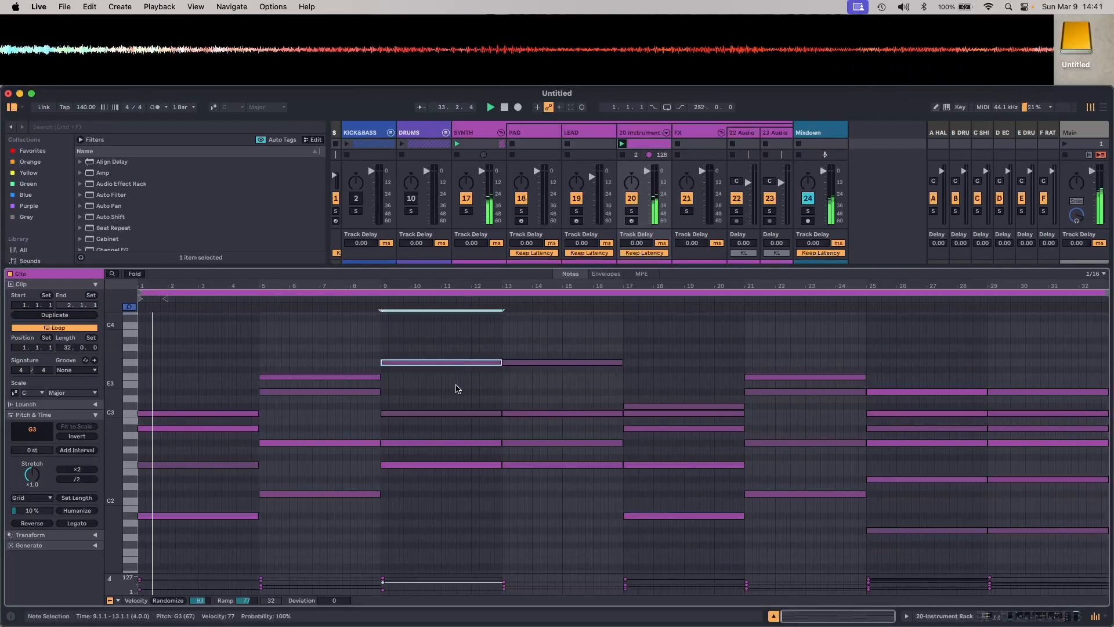
drag(248, 601, 201, 598)
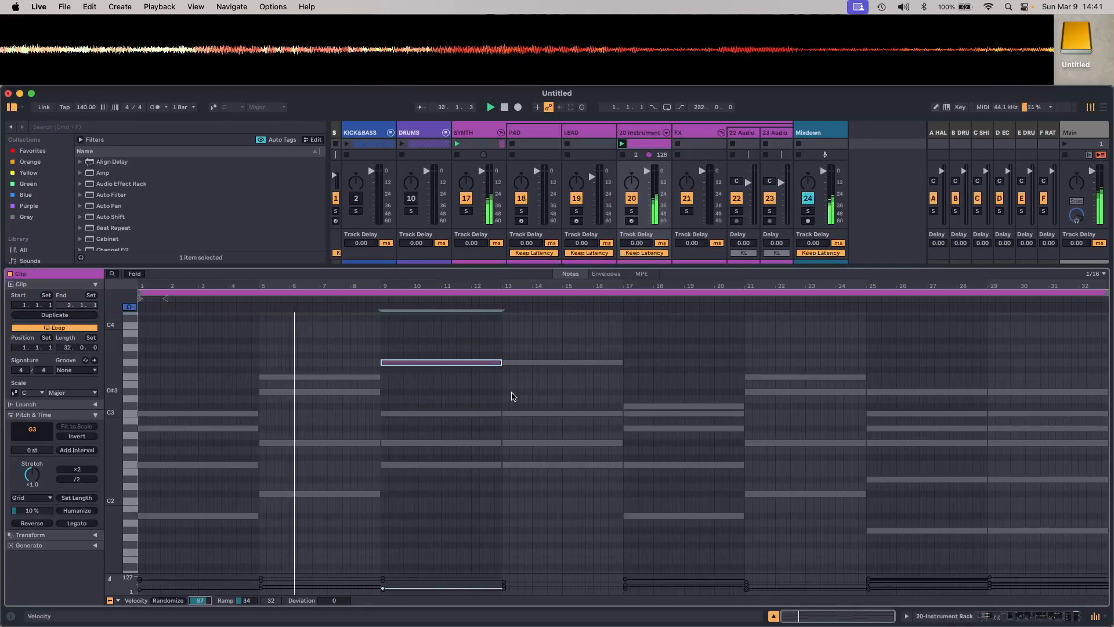
click(522, 389)
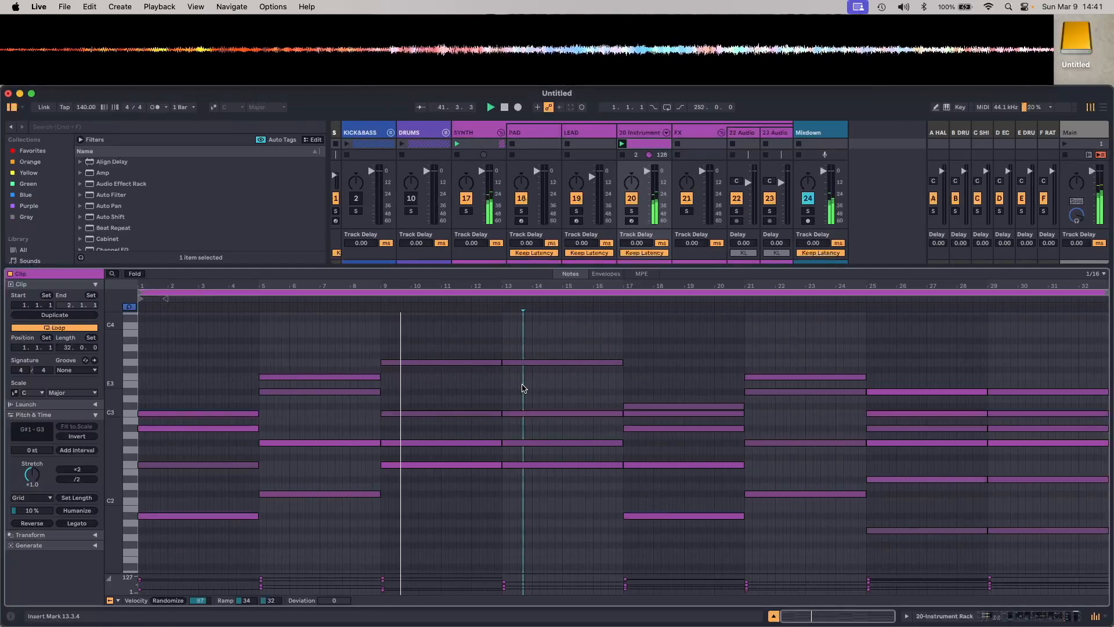
Select the two G3 notes at bars 9 and 13 together and randomize their velocities again
drag(472, 380, 549, 361)
click(539, 392)
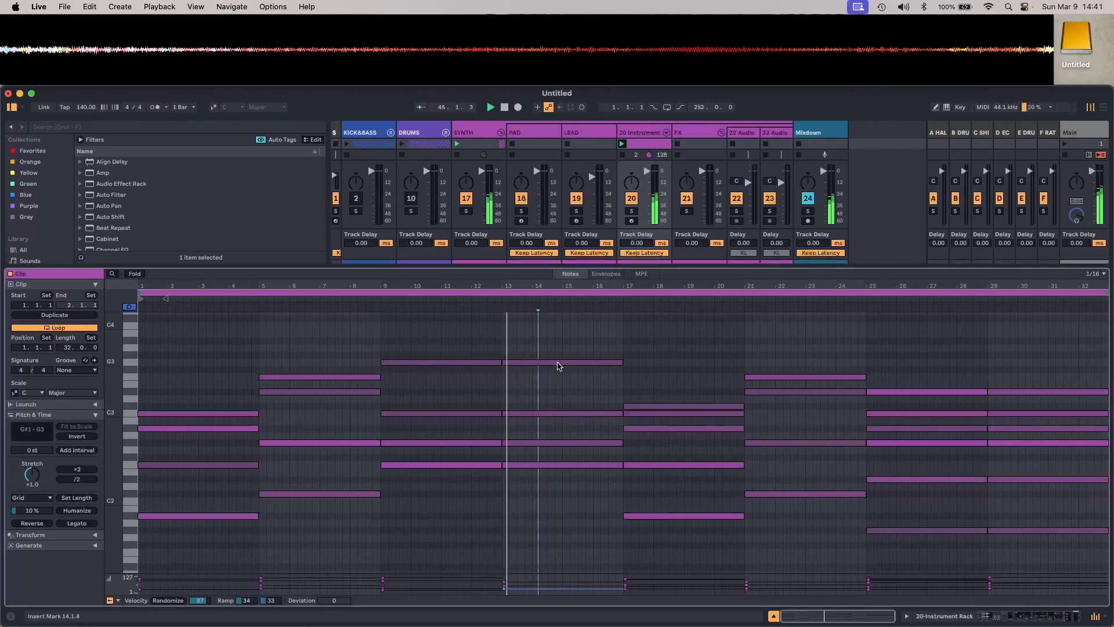
click(470, 363)
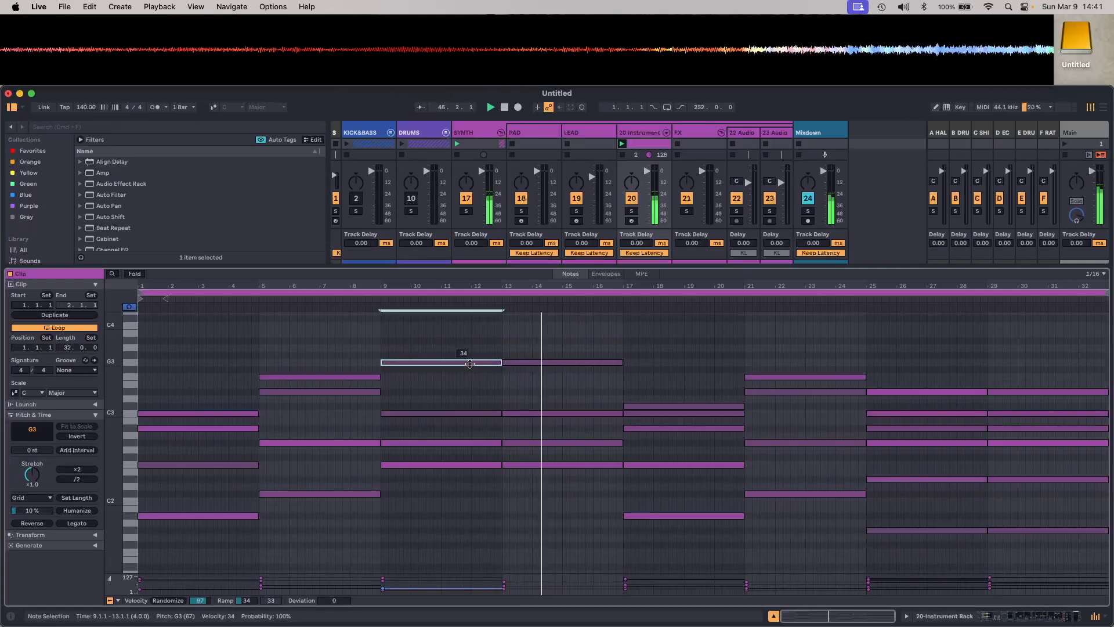
key(alt+Right)
drag(463, 342, 508, 380)
drag(205, 602, 205, 611)
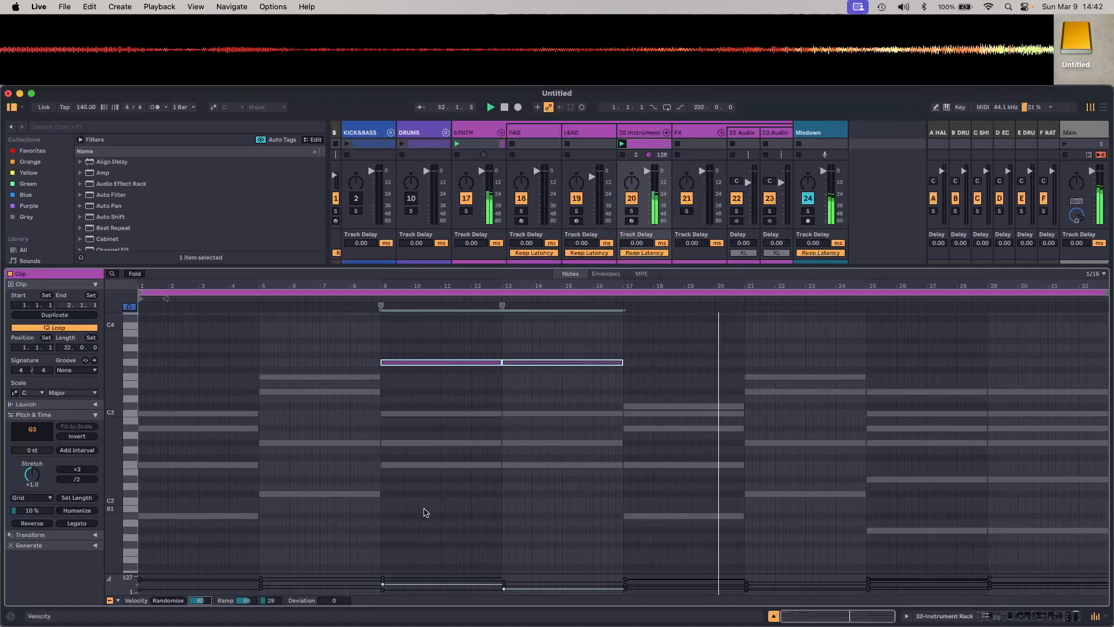
click(488, 389)
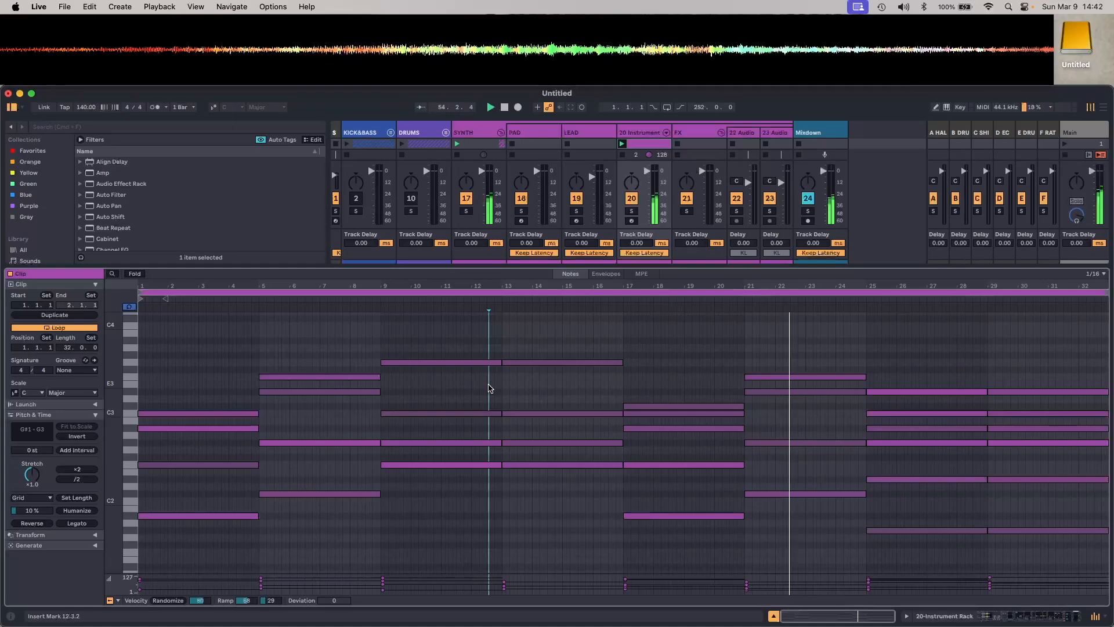
Change the velocity of the F3 note at bar 21 to 90 by adjusting the randomization amount
click(820, 377)
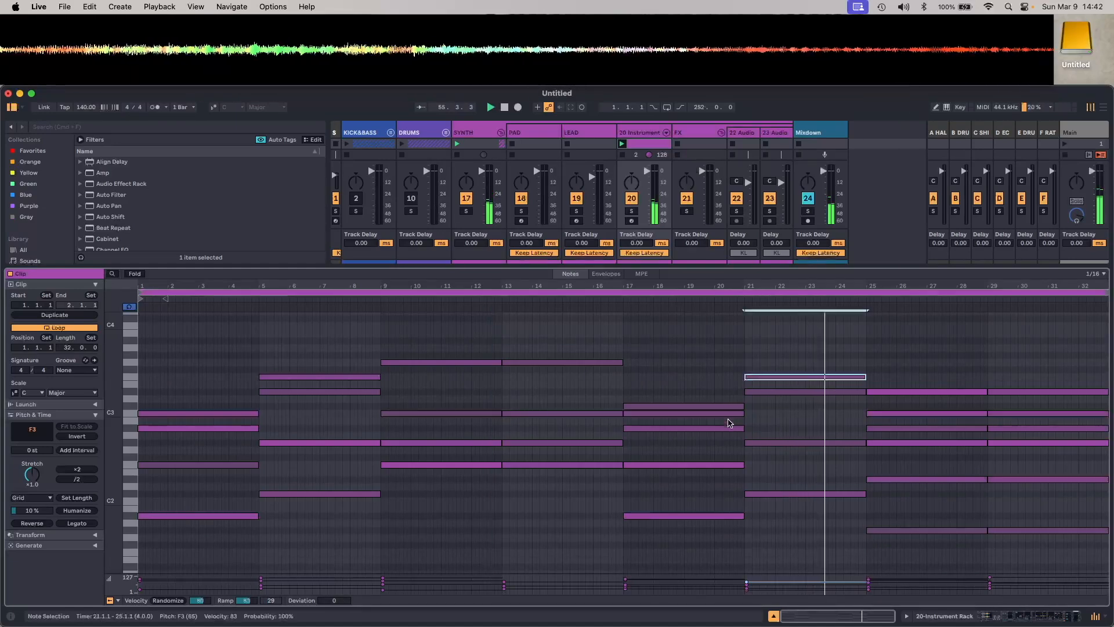
drag(204, 601, 203, 617)
click(524, 514)
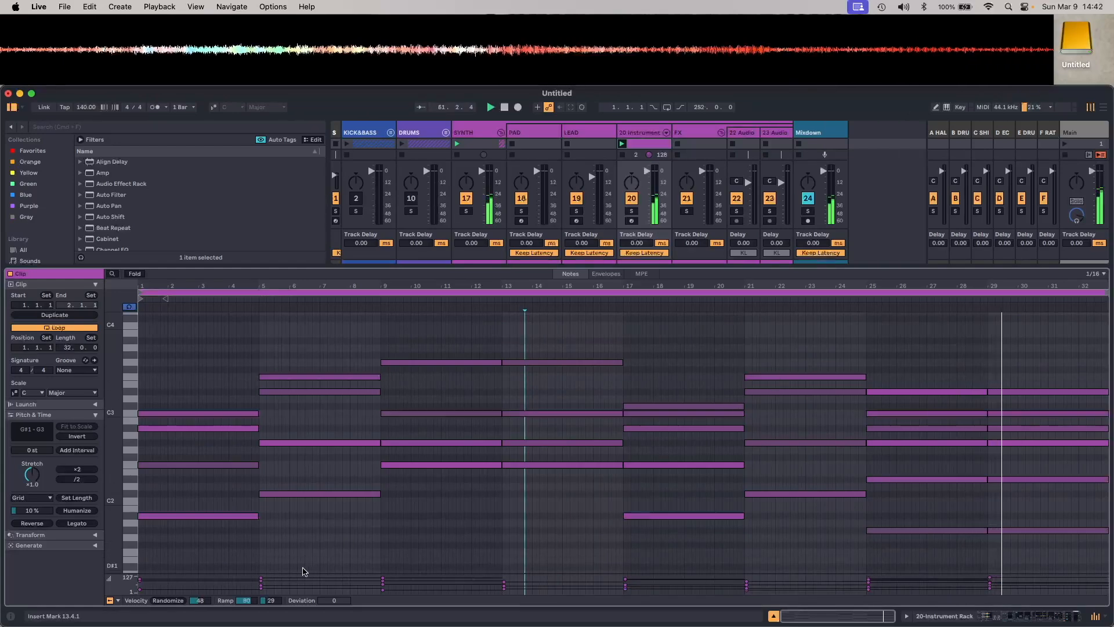
Enlarge the velocity lane and set the velocity of the F3 note at bar 21 to 80 and the G3 note at bar 9 to 63
drag(304, 572, 325, 464)
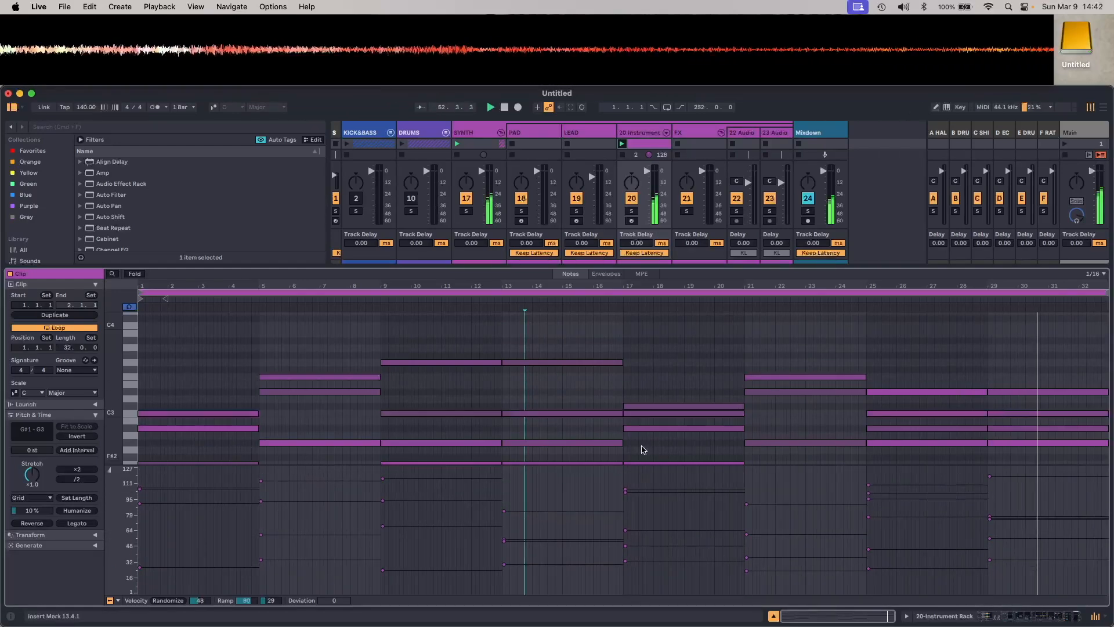
click(818, 377)
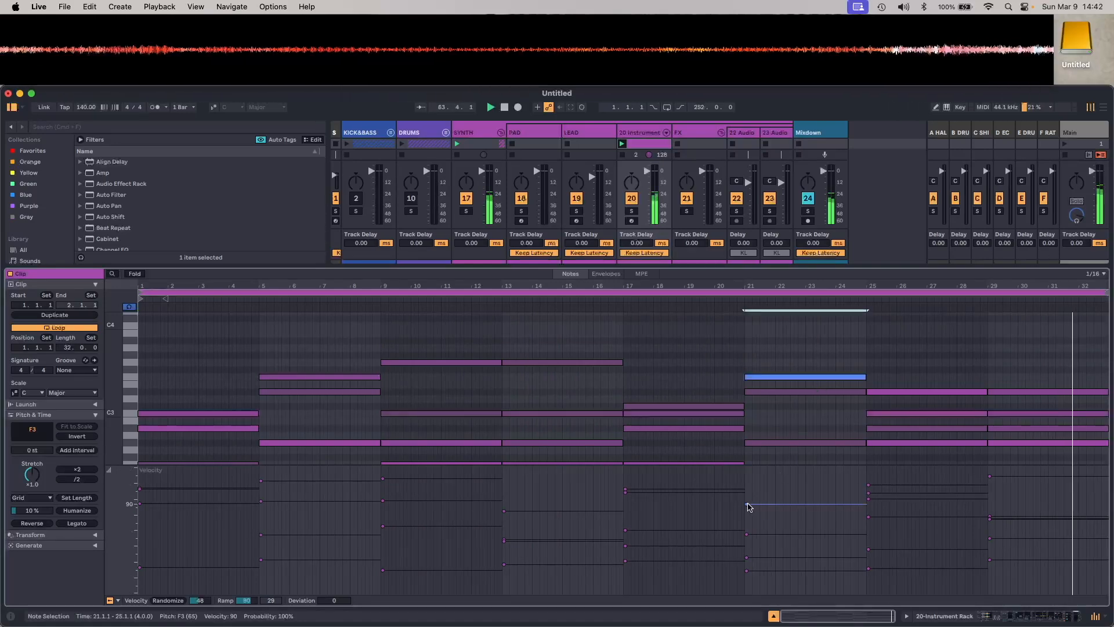
drag(746, 504, 746, 513)
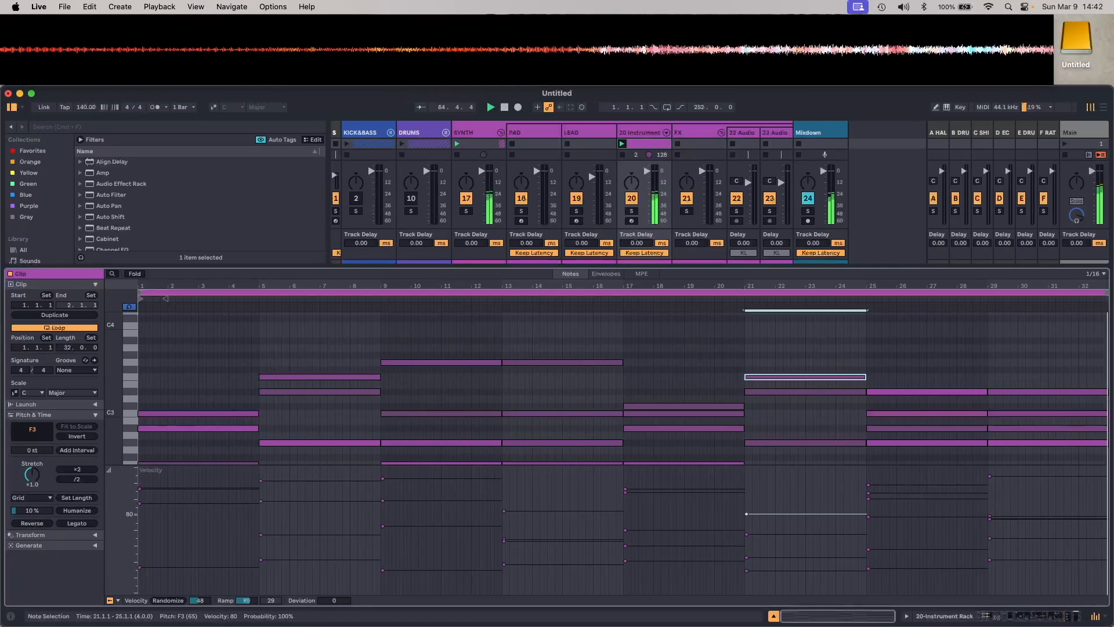
click(438, 362)
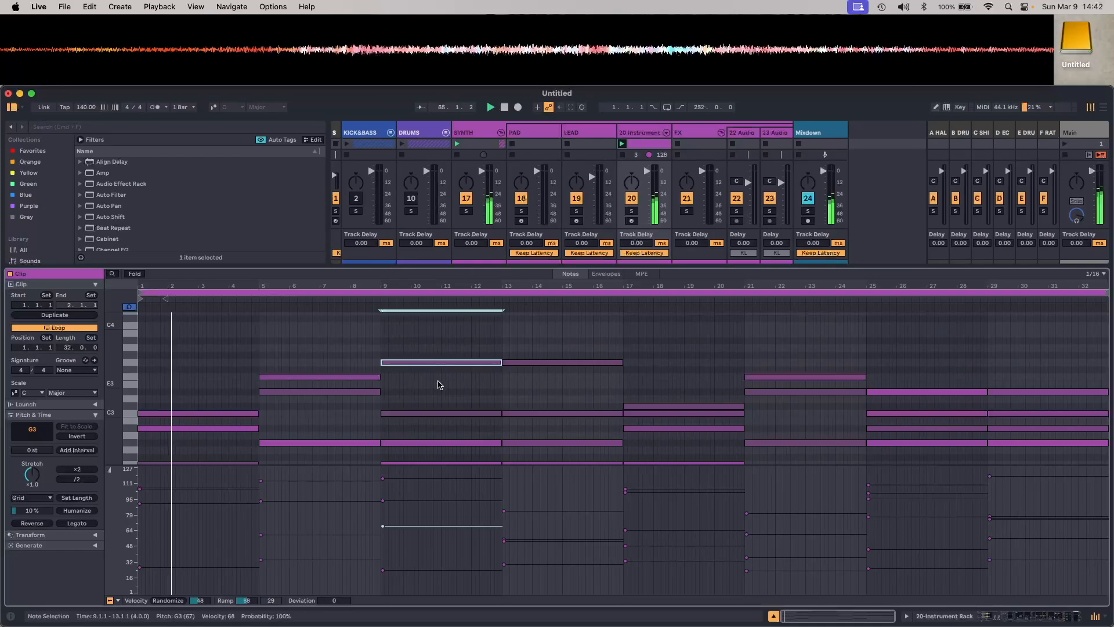
drag(382, 528, 382, 533)
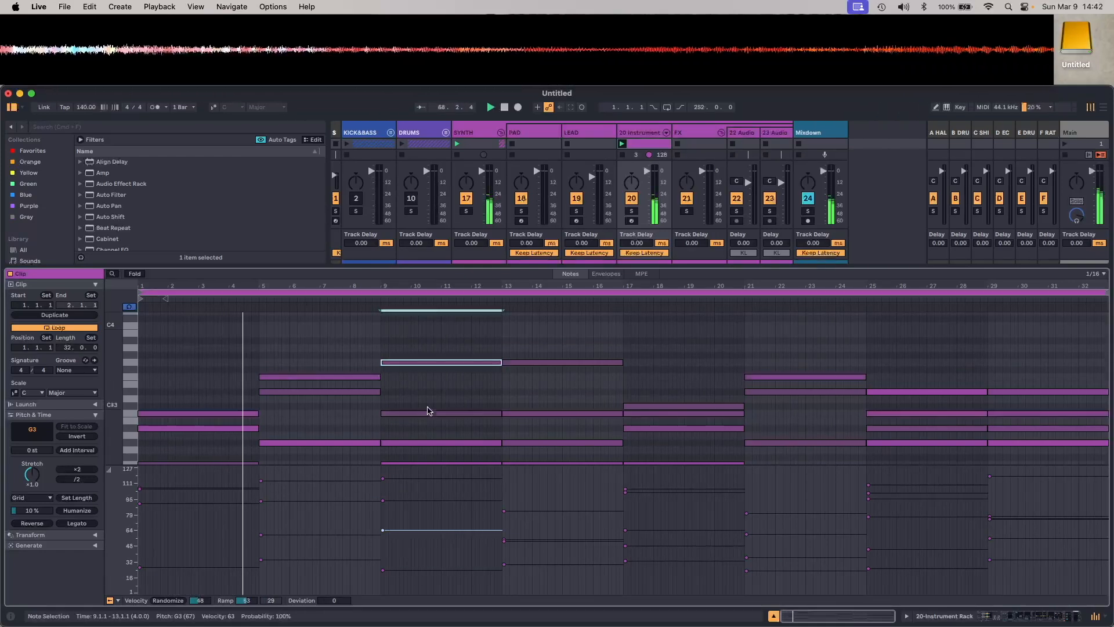
Set the velocity of the F3 note at bar 5 to 81 and collapse the velocity lane
click(341, 376)
drag(307, 500, 306, 513)
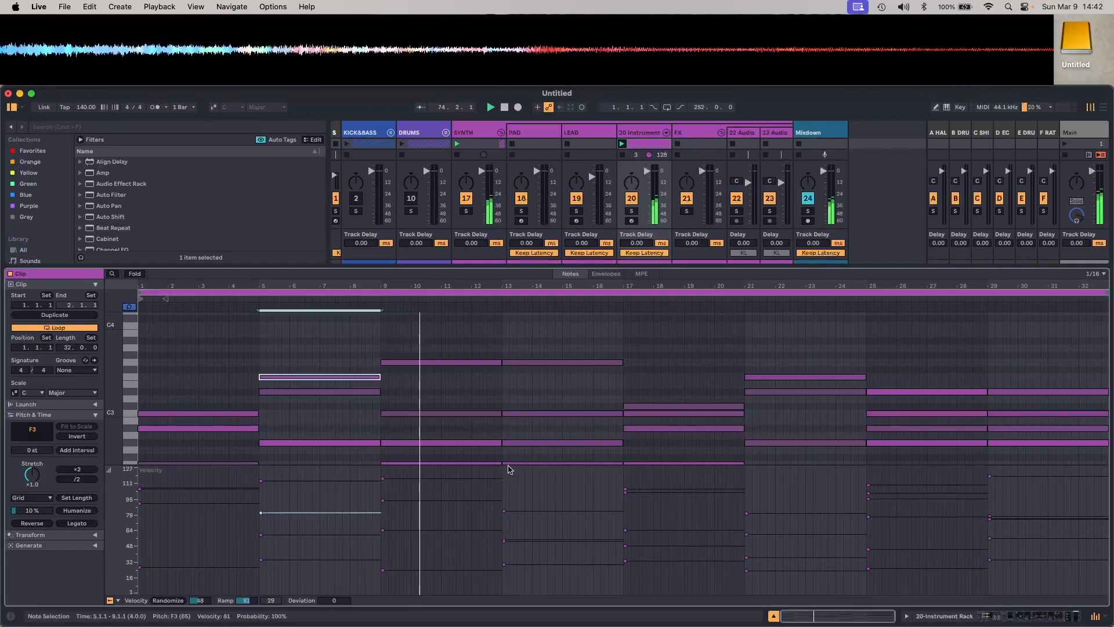
drag(508, 465, 522, 589)
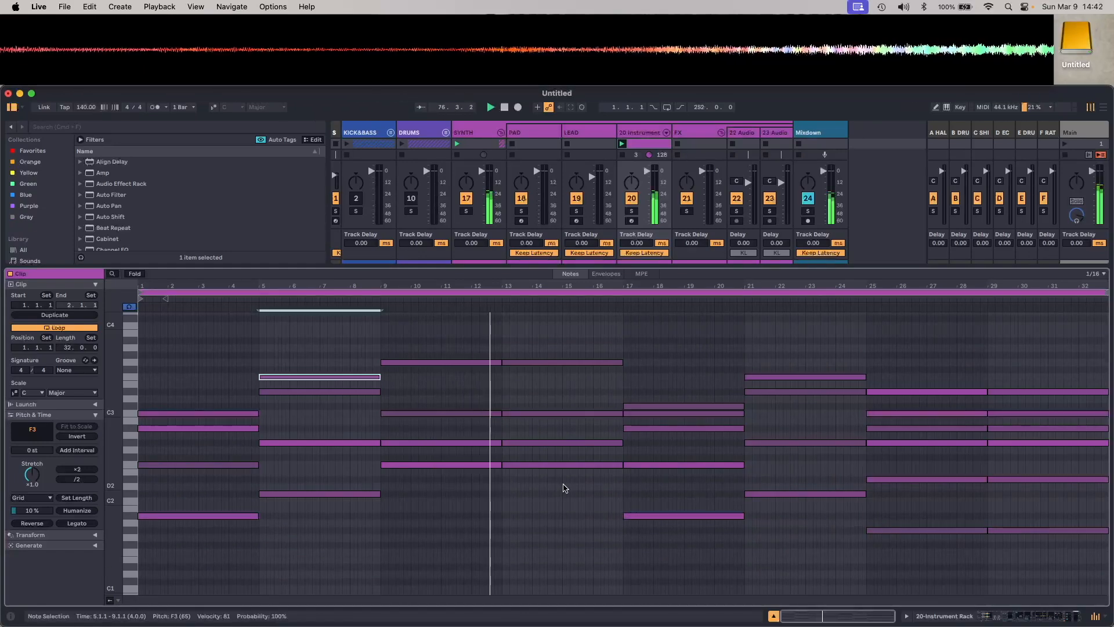
Select the D#3 notes from bar 25 to the clip's end and show the clip's MIDI Ctrl Pitch Bend envelope
drag(949, 372, 1021, 404)
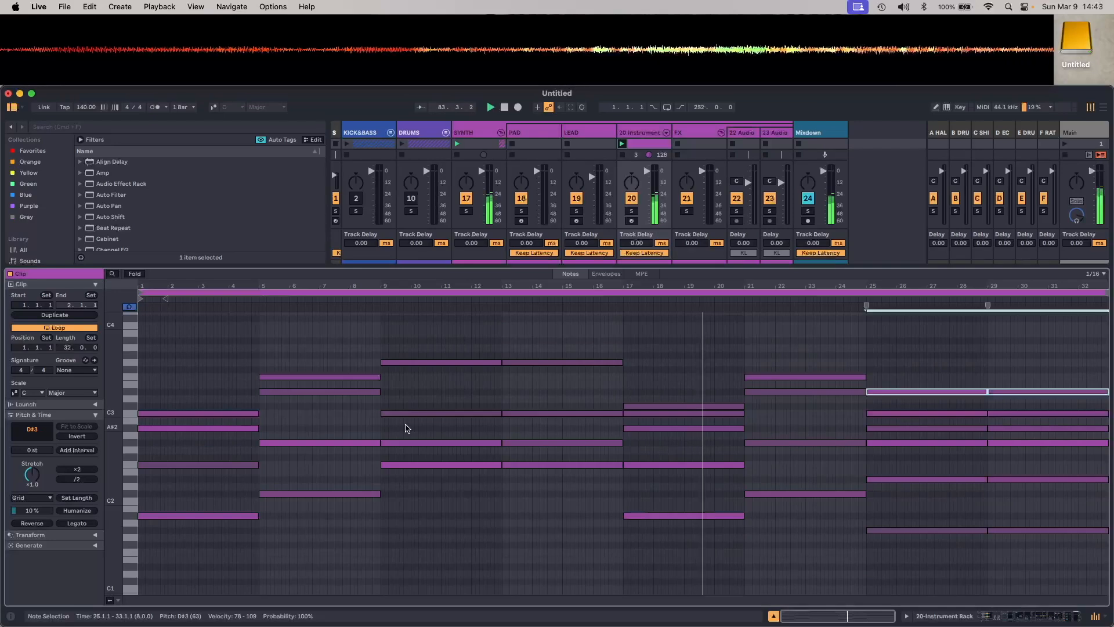
click(606, 274)
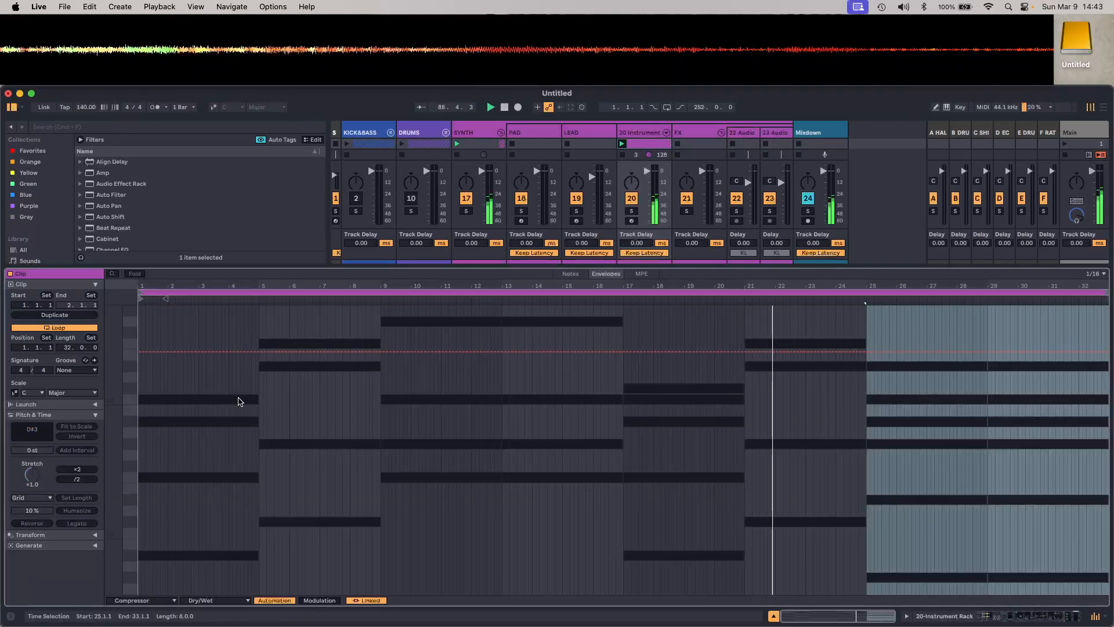
drag(157, 266, 157, 288)
click(168, 601)
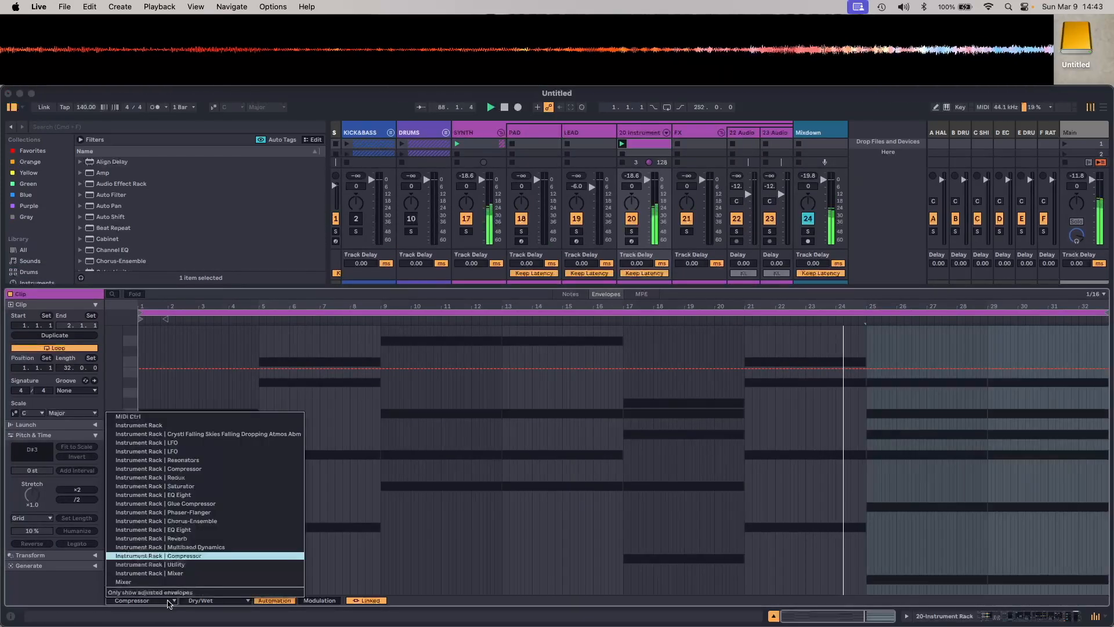
click(161, 419)
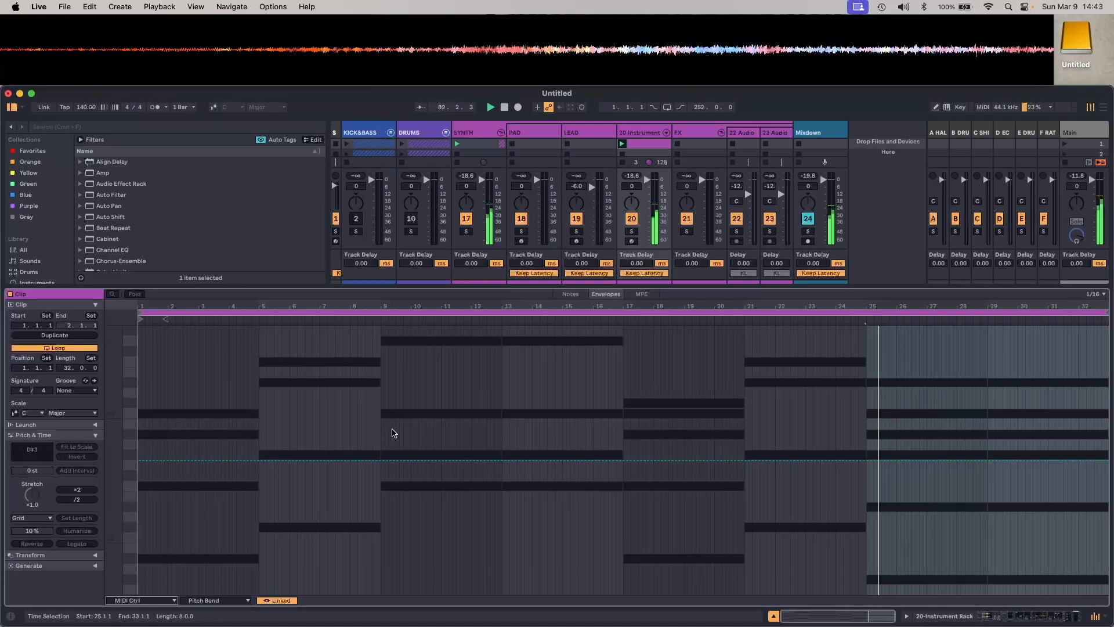
Add Pitch Bend breakpoints at the clip's start, bar 17 and the clip's end, raising the bar 17 point slightly above zero
click(626, 462)
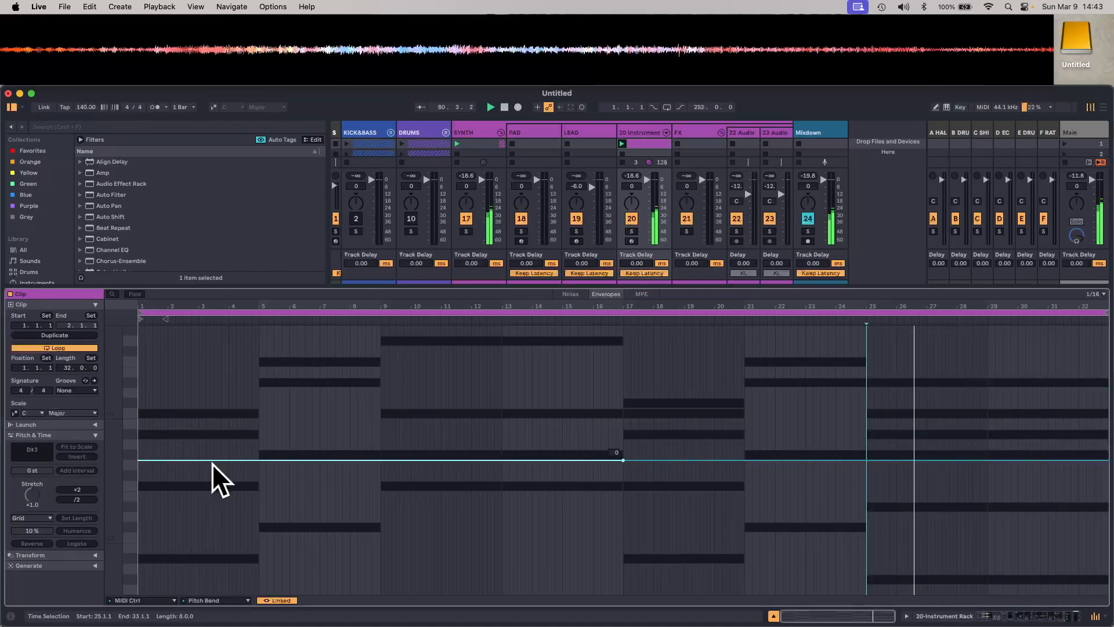
scroll(145, 464, left, 1)
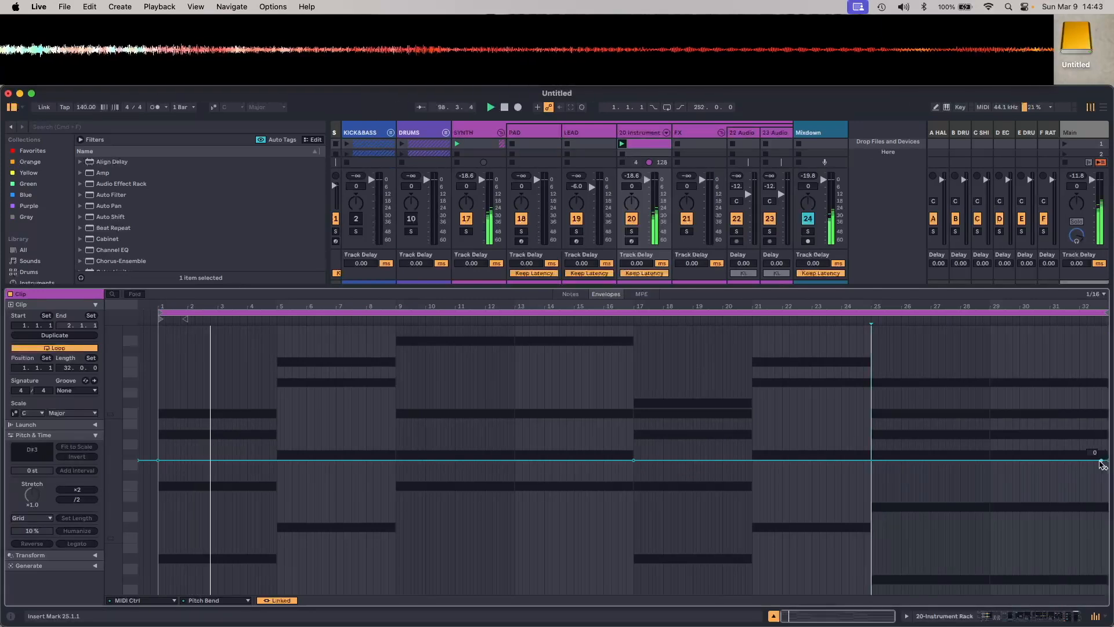
drag(633, 460, 634, 436)
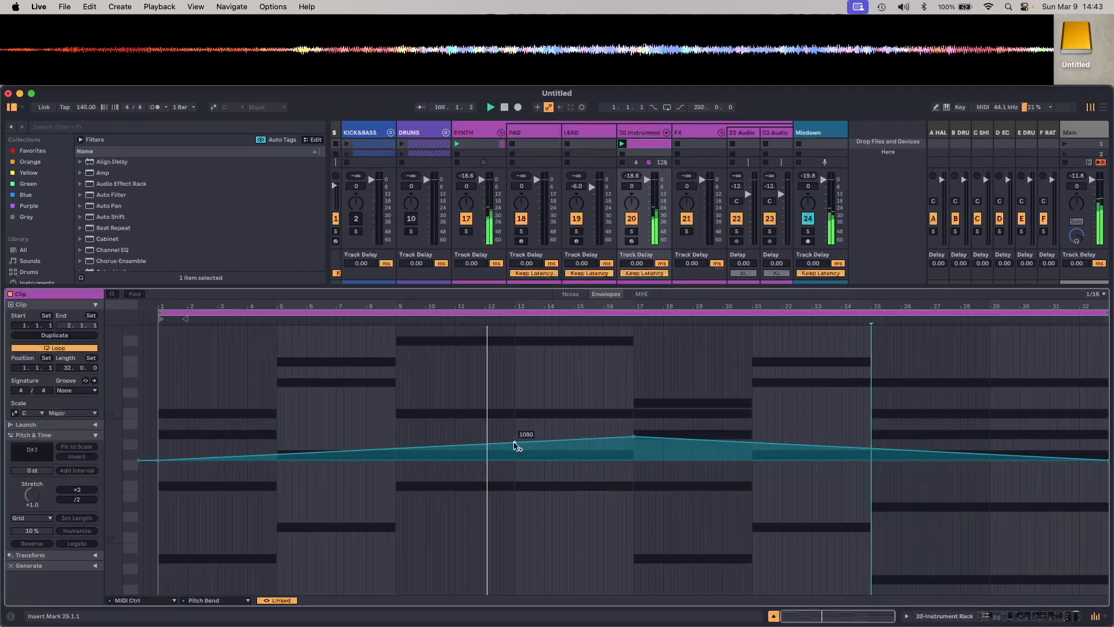
Shape the Pitch Bend curve with a breakpoint at bar 13 slightly below the rising line and another at bar 25 set to -627
click(515, 443)
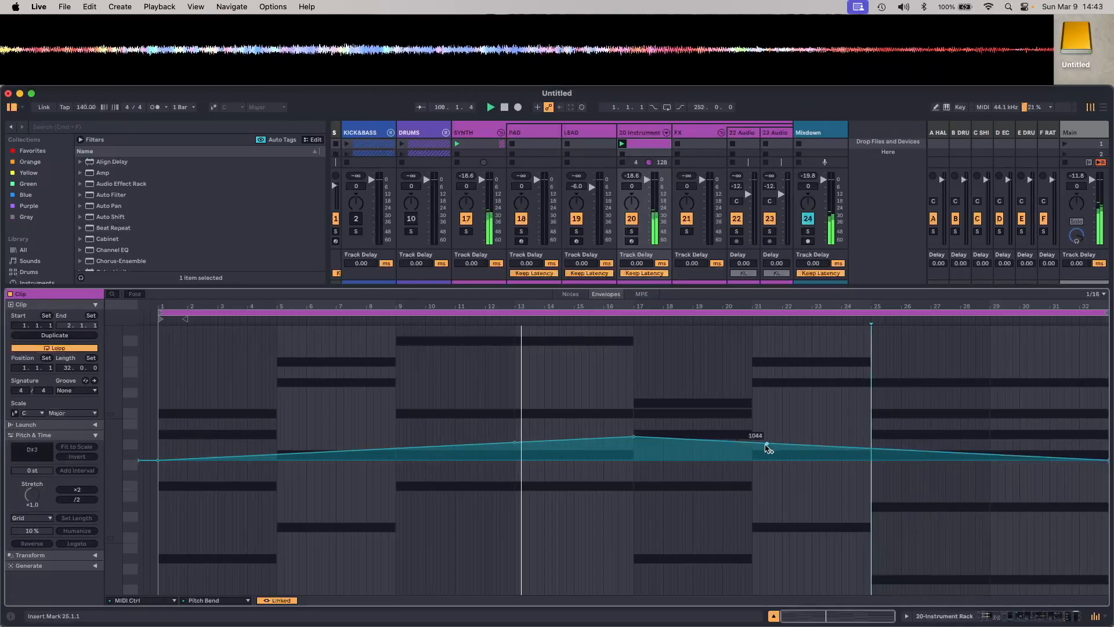
click(815, 446)
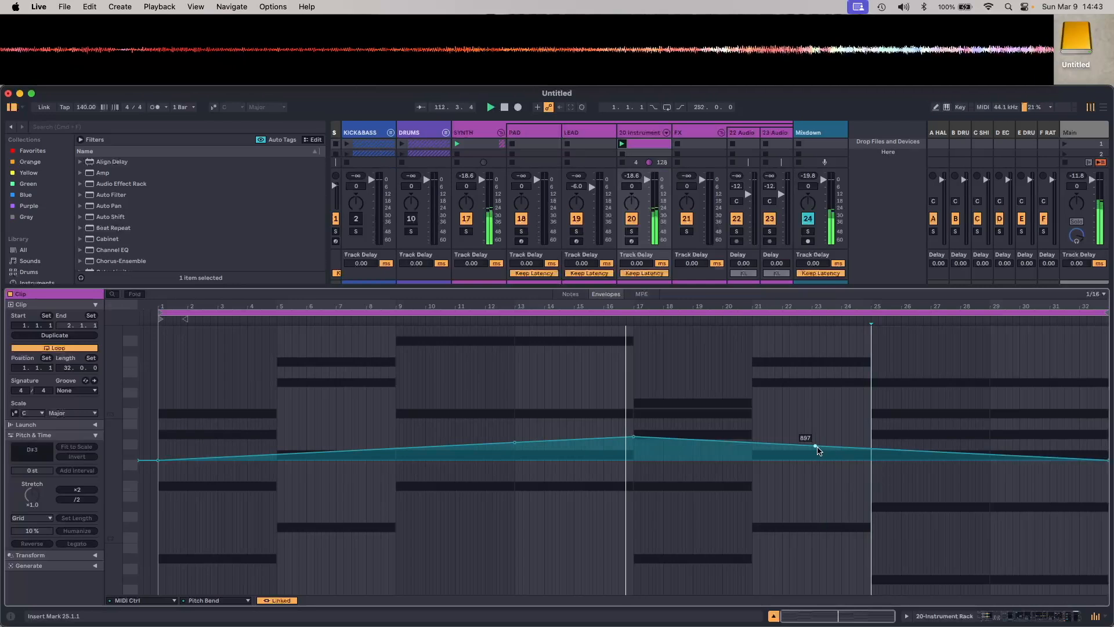
drag(815, 447, 815, 517)
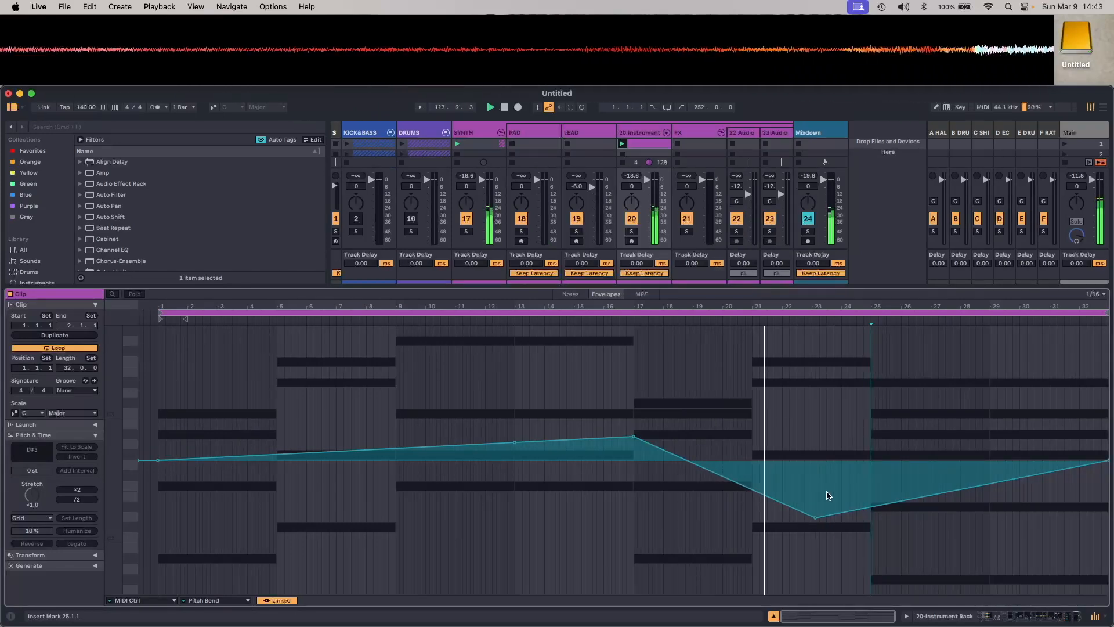
drag(815, 516, 860, 470)
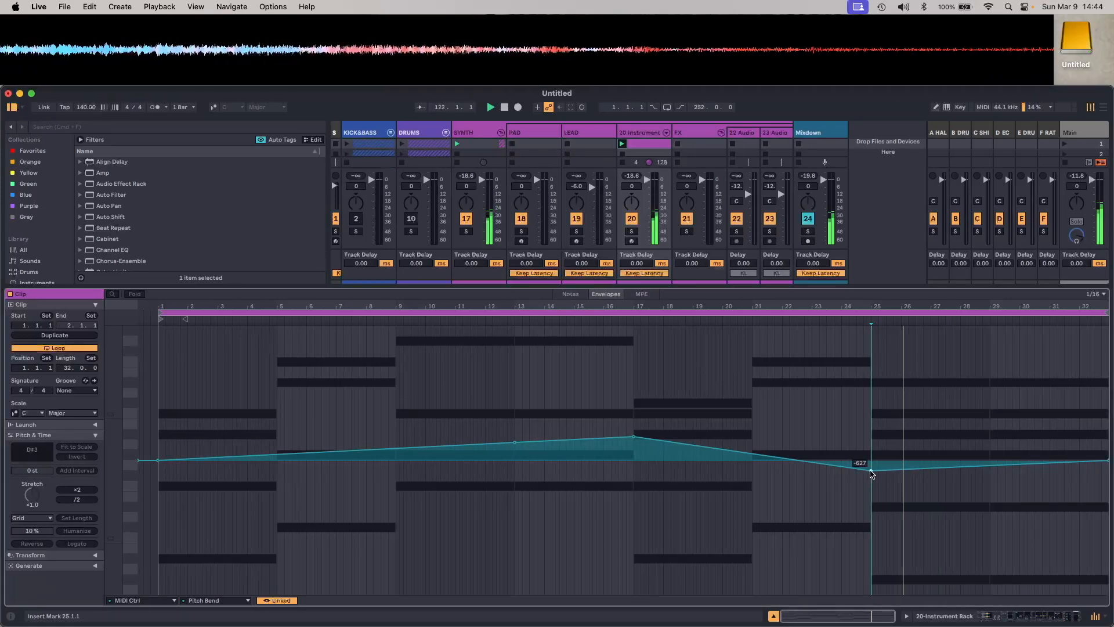
mouse_move(522, 450)
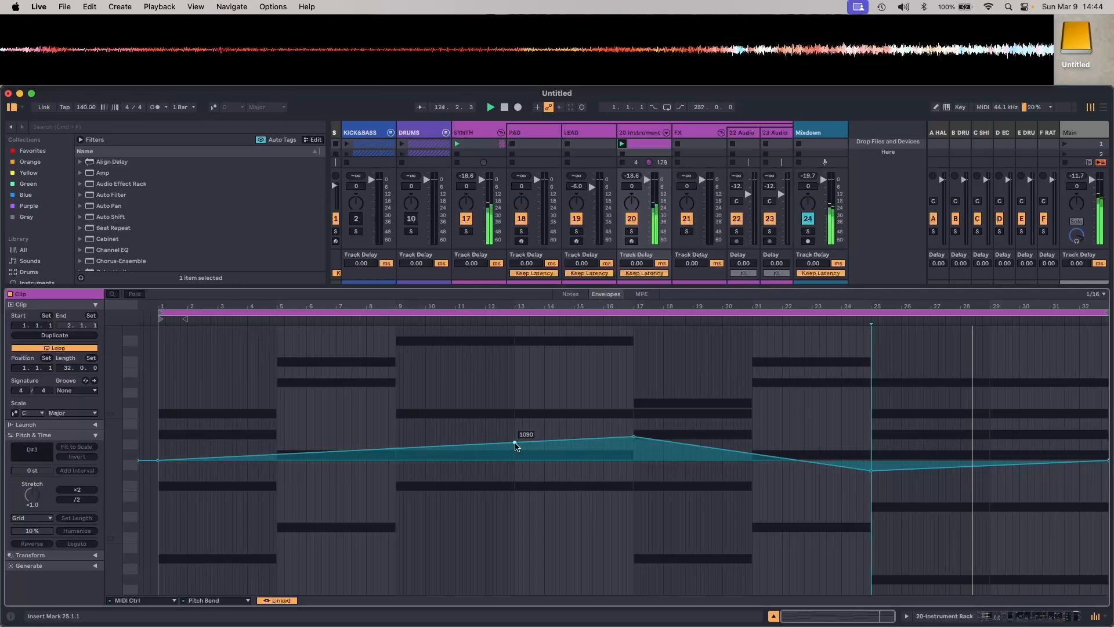
drag(515, 444, 515, 450)
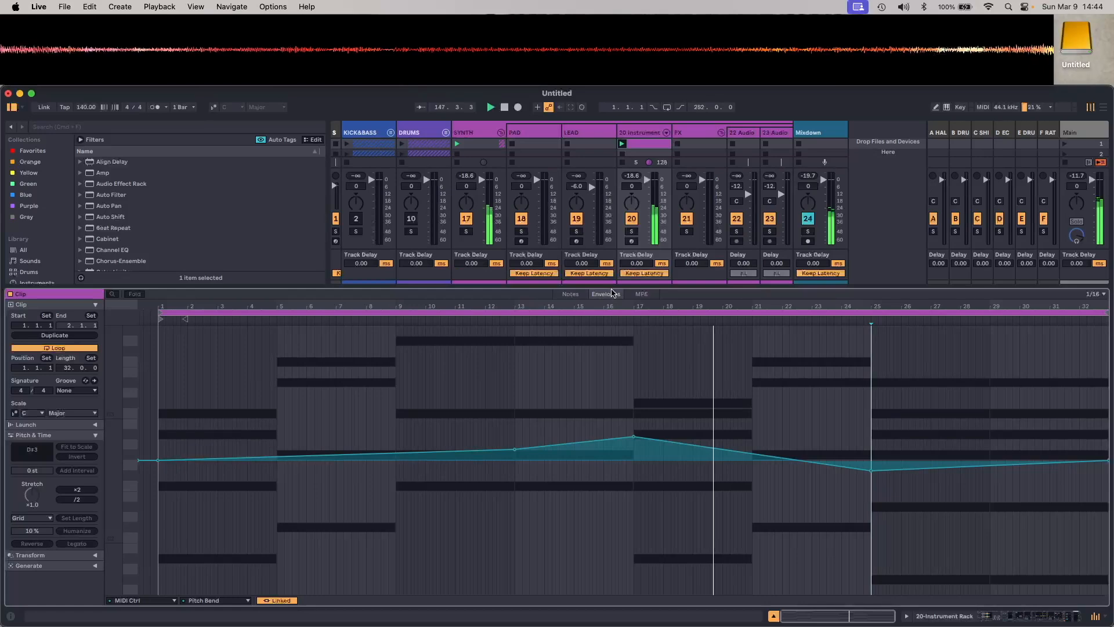
Hide the clip editor and the browser so the Session mixer fills the window
drag(611, 285, 630, 606)
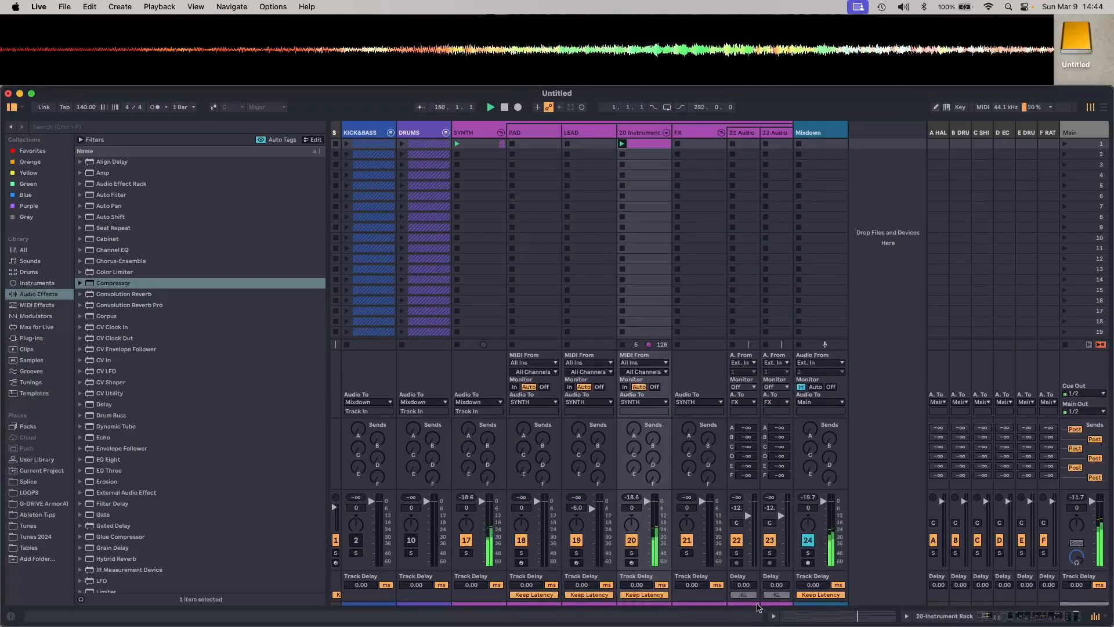
click(11, 107)
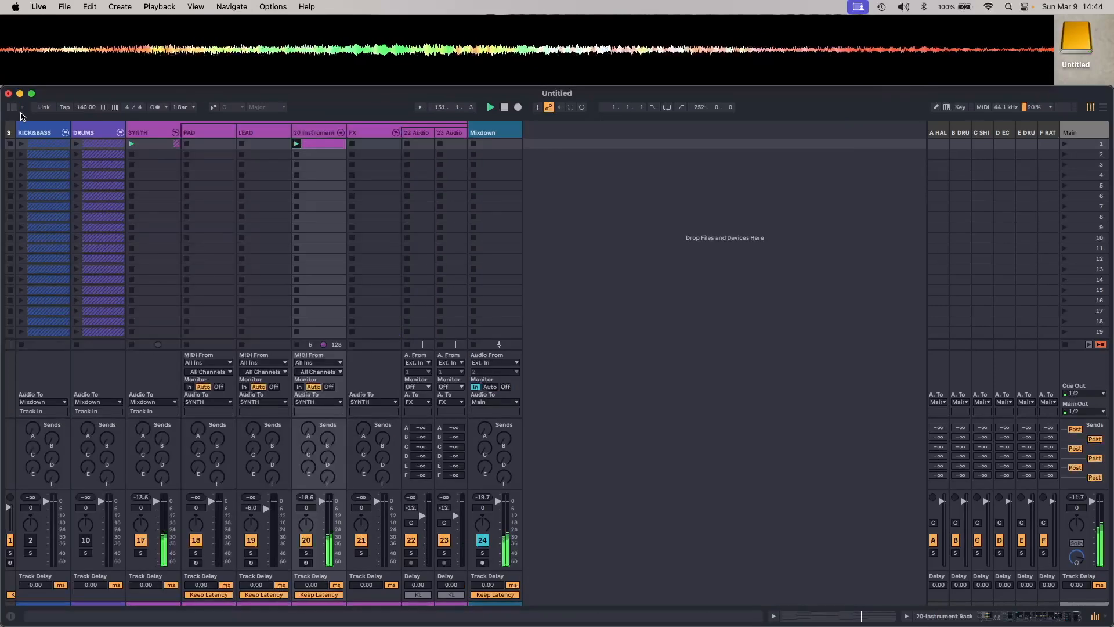